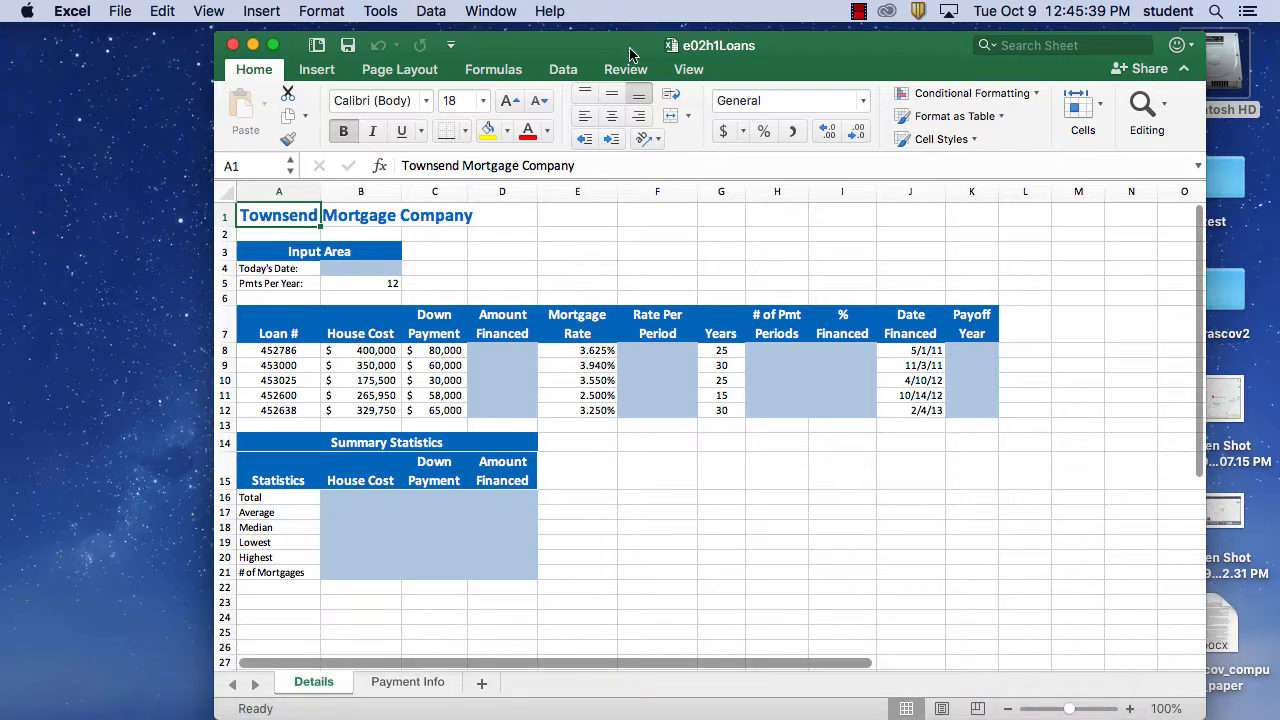
- Save the workbook as jefvf_home_load on the Desktop in Excel Workbook (.xlsx) format
{"action": "left_click_drag", "start_coordinate": [643, 50], "coordinate": [443, 52]}
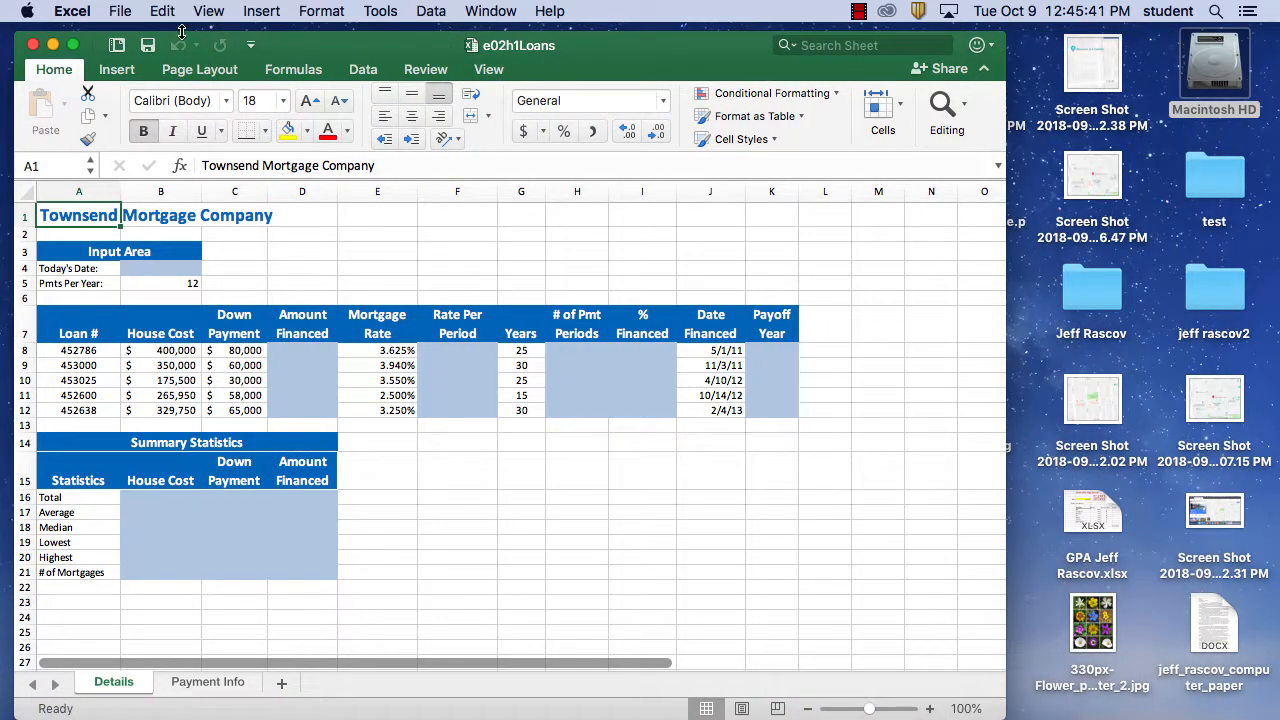
{"action": "left_click", "coordinate": [118, 10]}
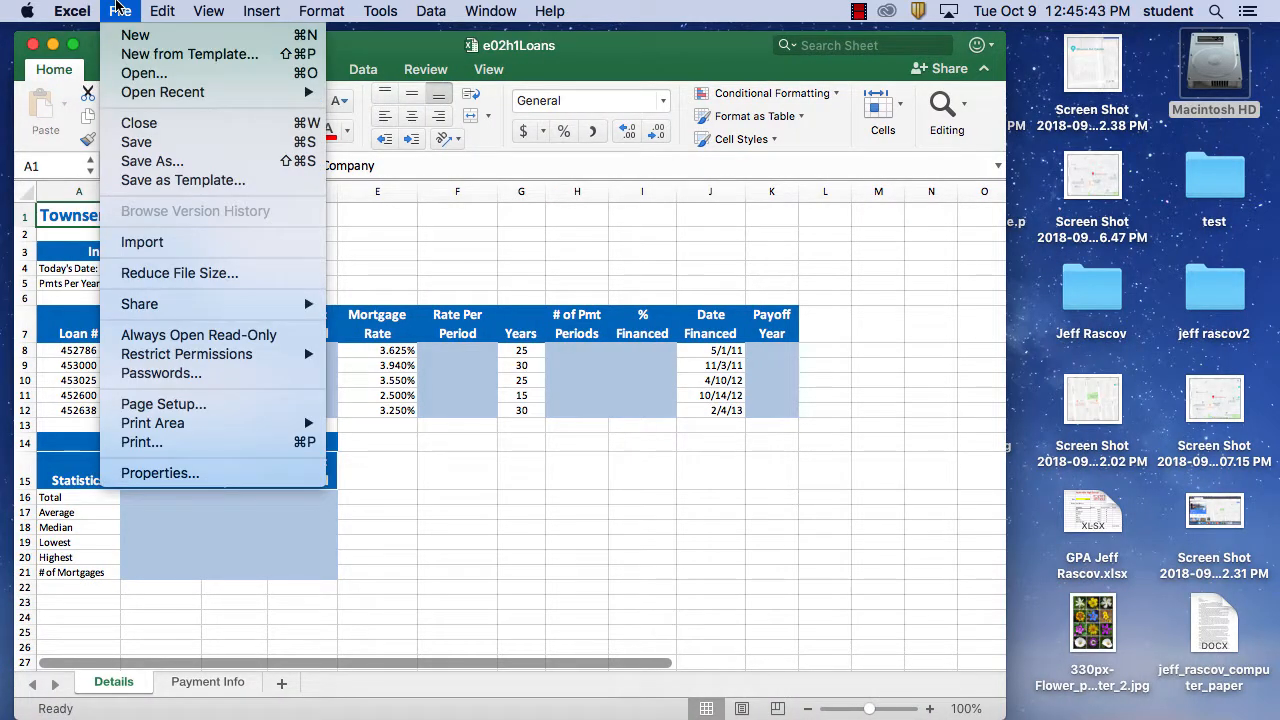
{"action": "left_click", "coordinate": [180, 163]}
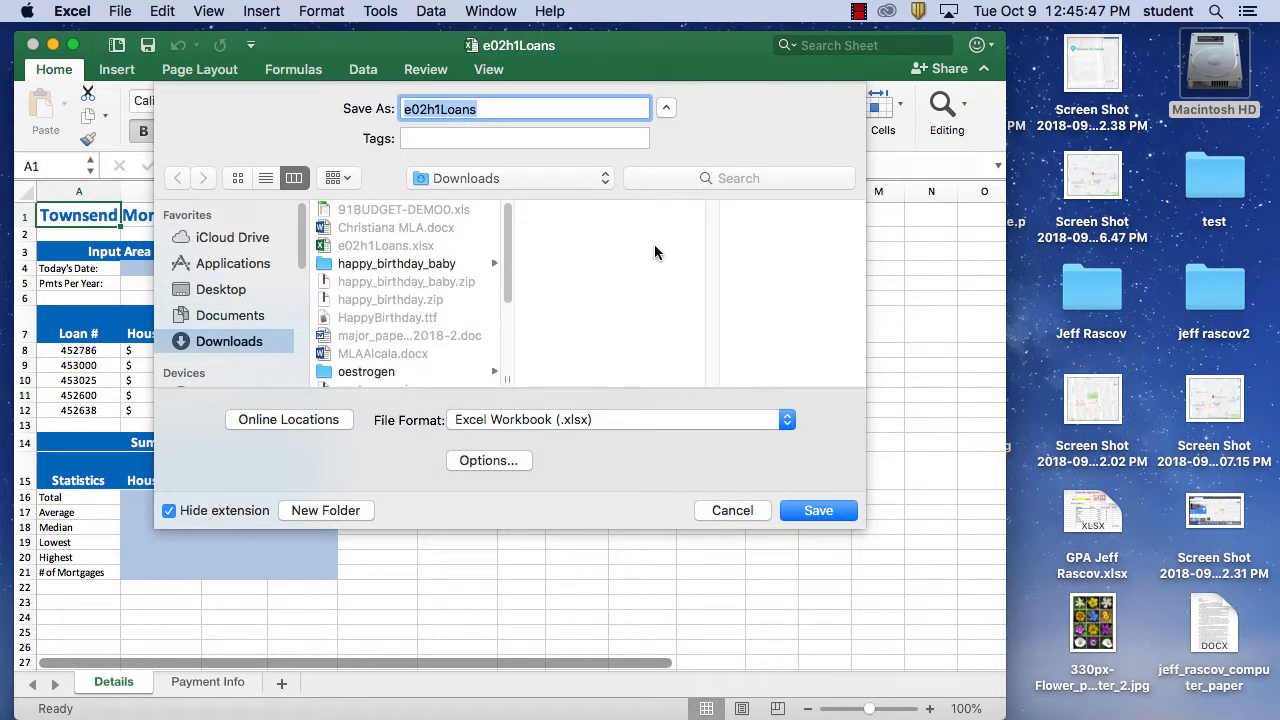
{"action": "key", "text": "BackSpace"}
{"action": "type", "text": "jefvf"}
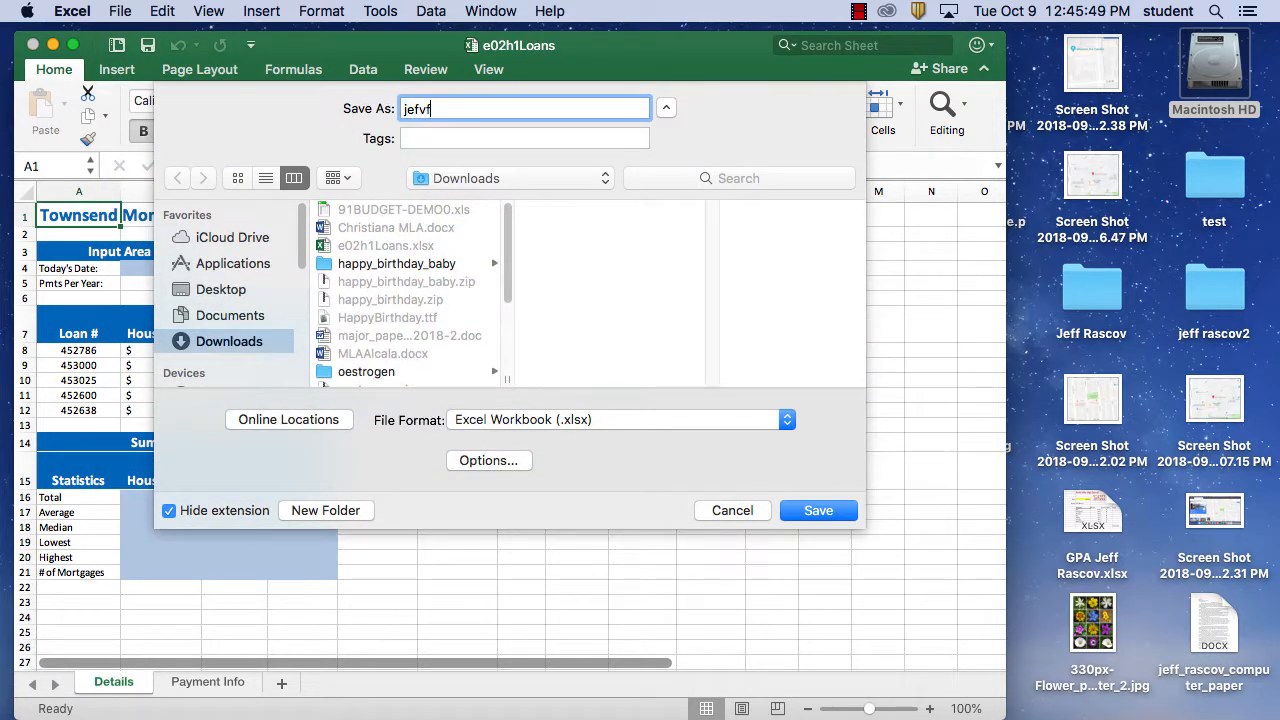
{"action": "type", "text": "_home_load"}
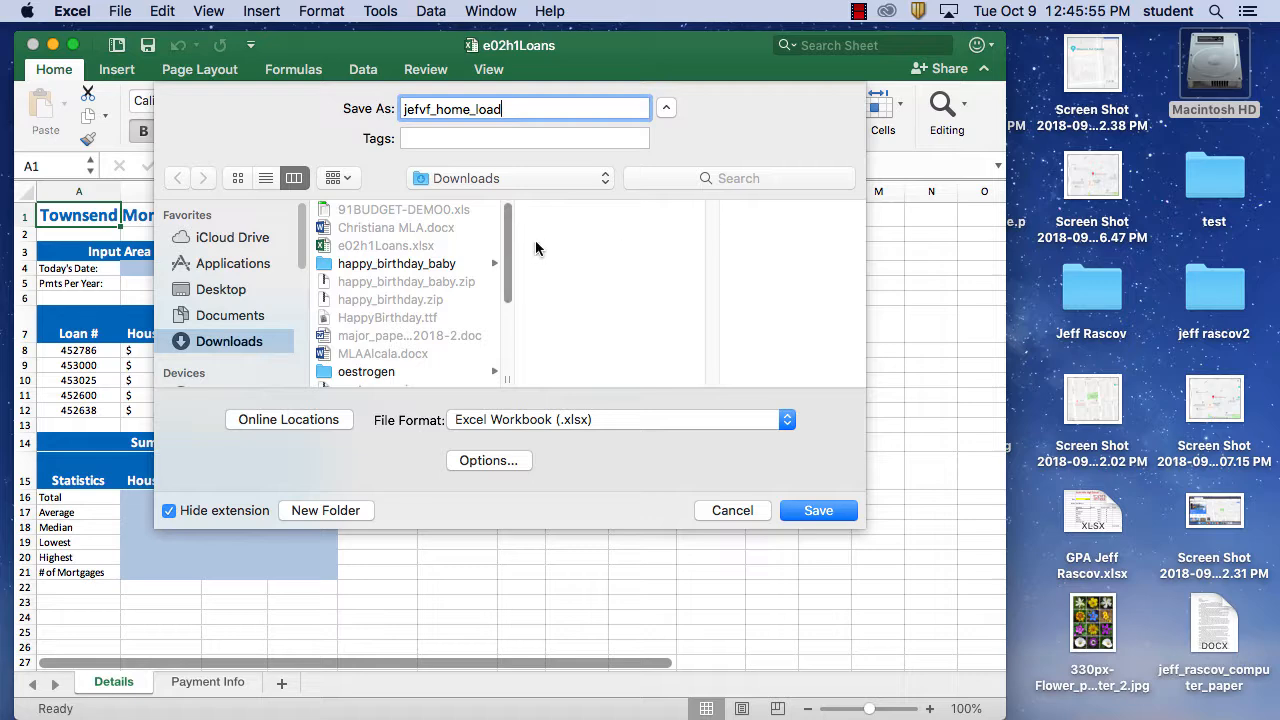
{"action": "left_click", "coordinate": [213, 316]}
{"action": "left_click", "coordinate": [212, 289]}
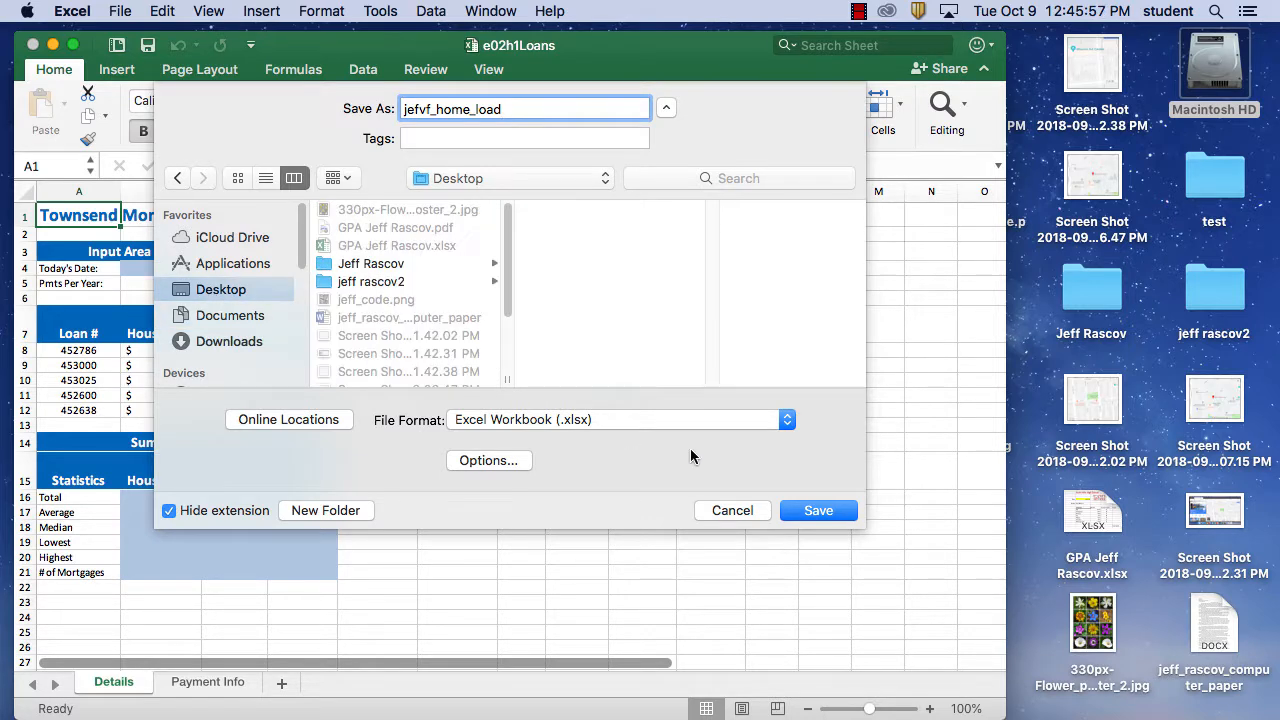
{"action": "left_click", "coordinate": [834, 509]}
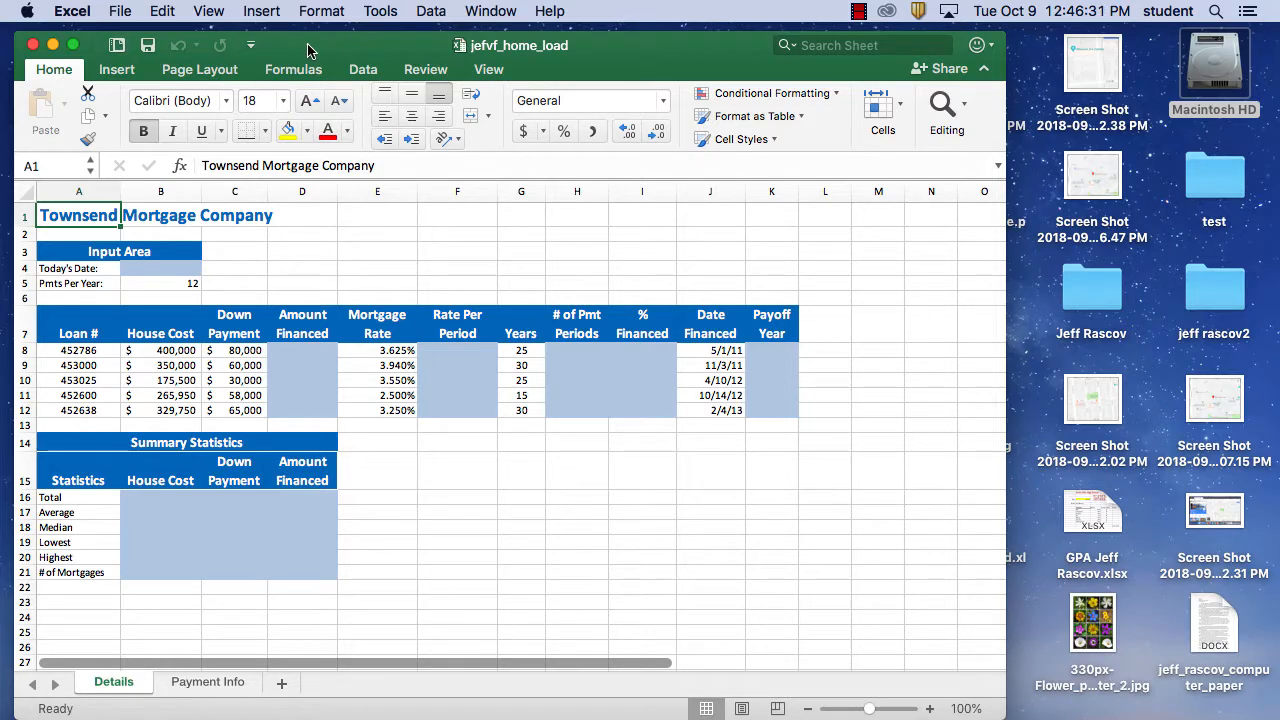
- Switch to Firefox, allow Adobe Flash on the tutorial page, and play the exercise video until about 1:00, pausing it there
{"action": "mouse_move", "coordinate": [316, 46]}
{"action": "left_mouse_down"}
{"action": "mouse_move", "coordinate": [360, 40]}
{"action": "mouse_move", "coordinate": [335, 37]}
{"action": "left_mouse_up"}
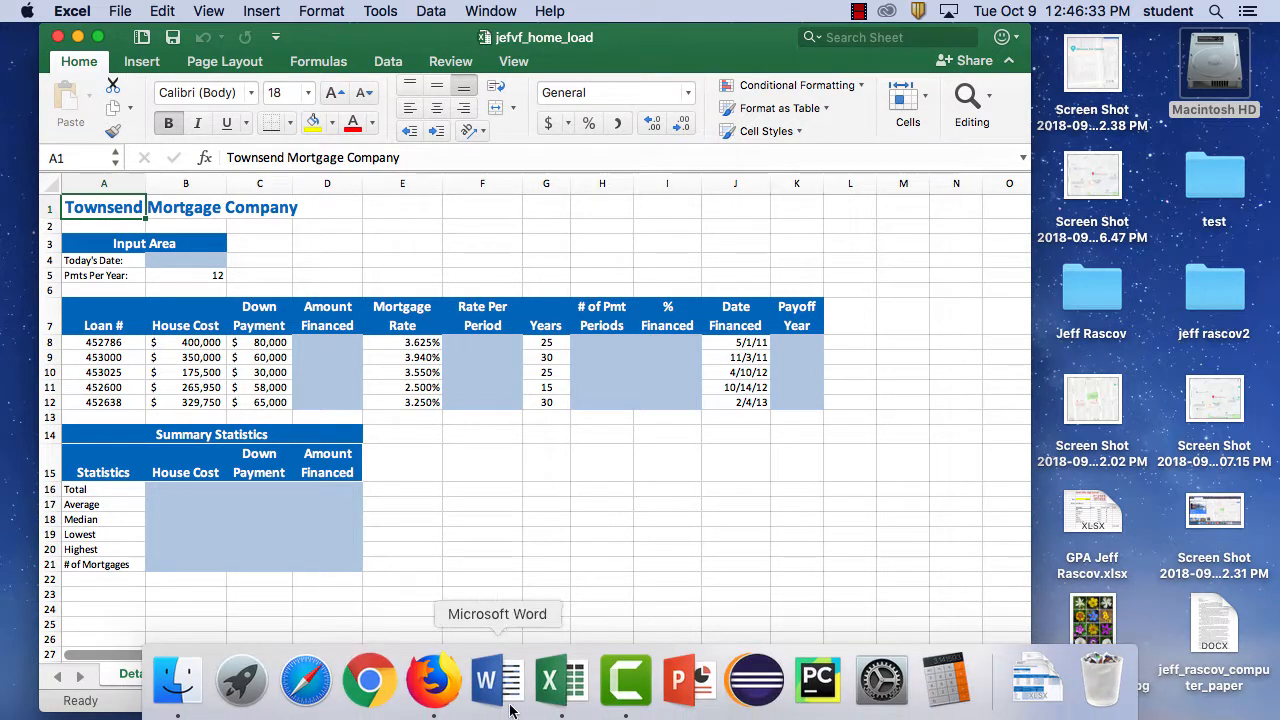
{"action": "left_click", "coordinate": [434, 680]}
{"action": "left_click", "coordinate": [719, 502]}
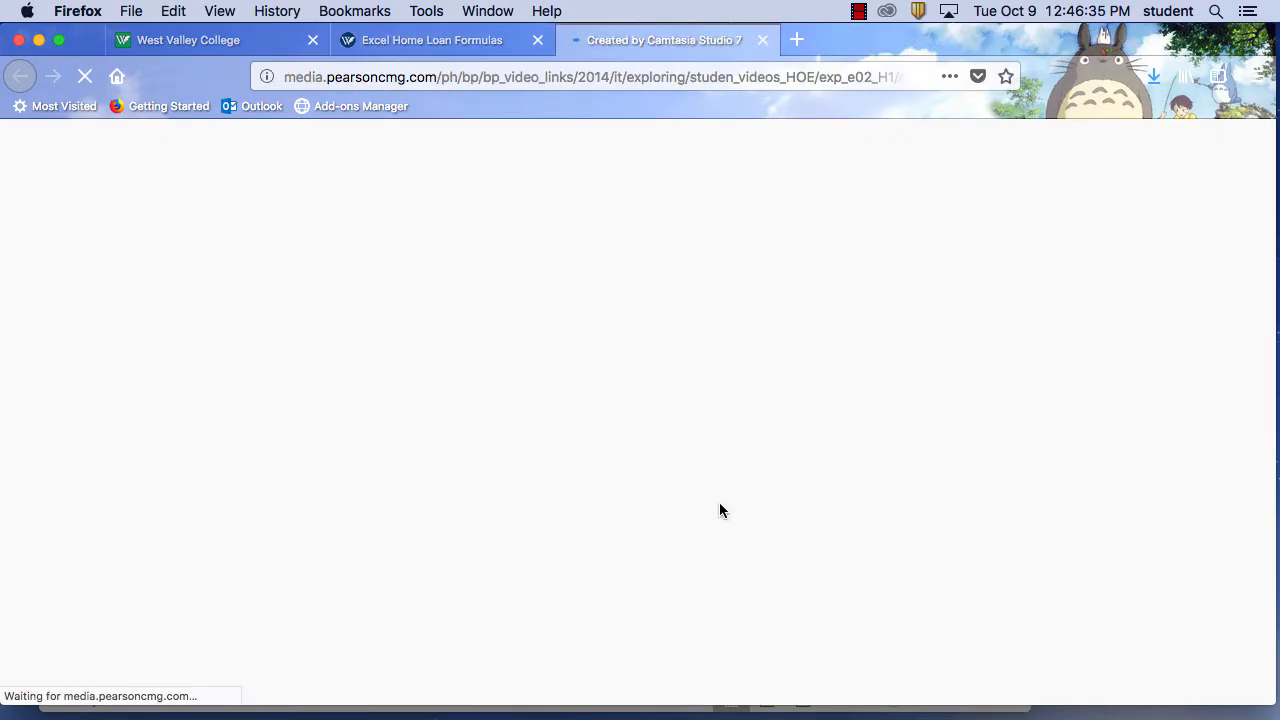
{"action": "left_click", "coordinate": [645, 477]}
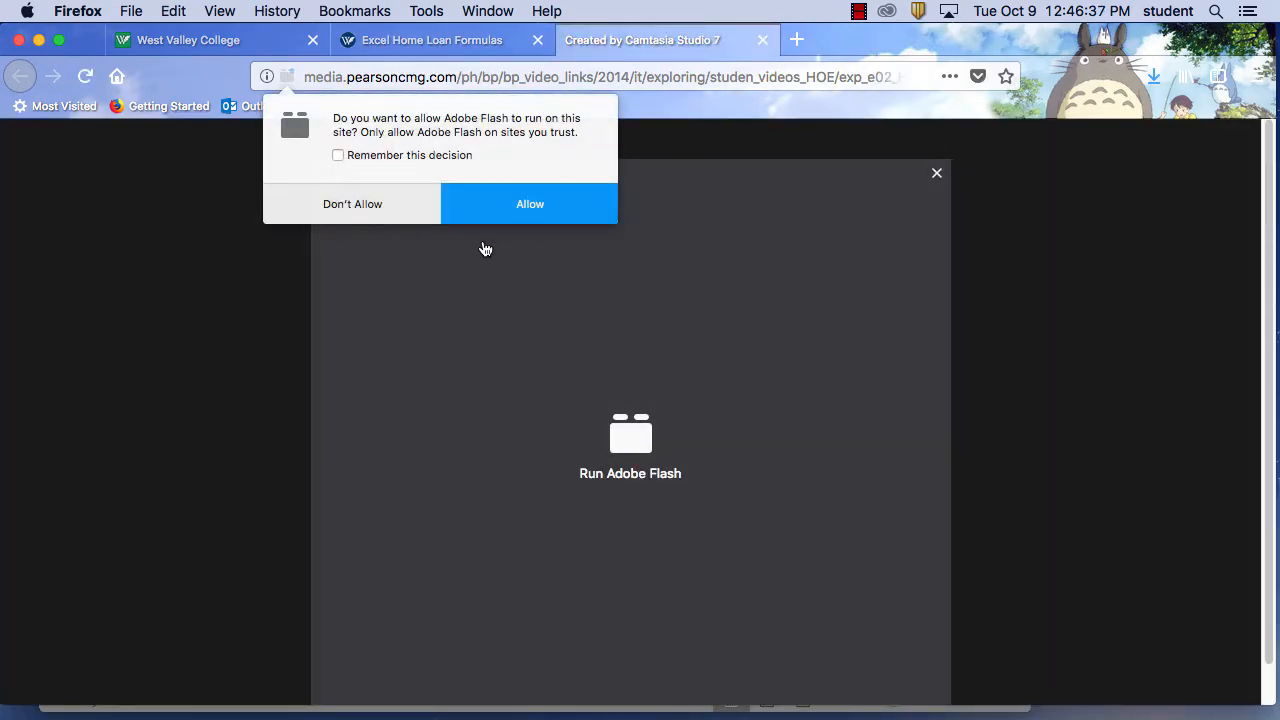
{"action": "left_click", "coordinate": [586, 196]}
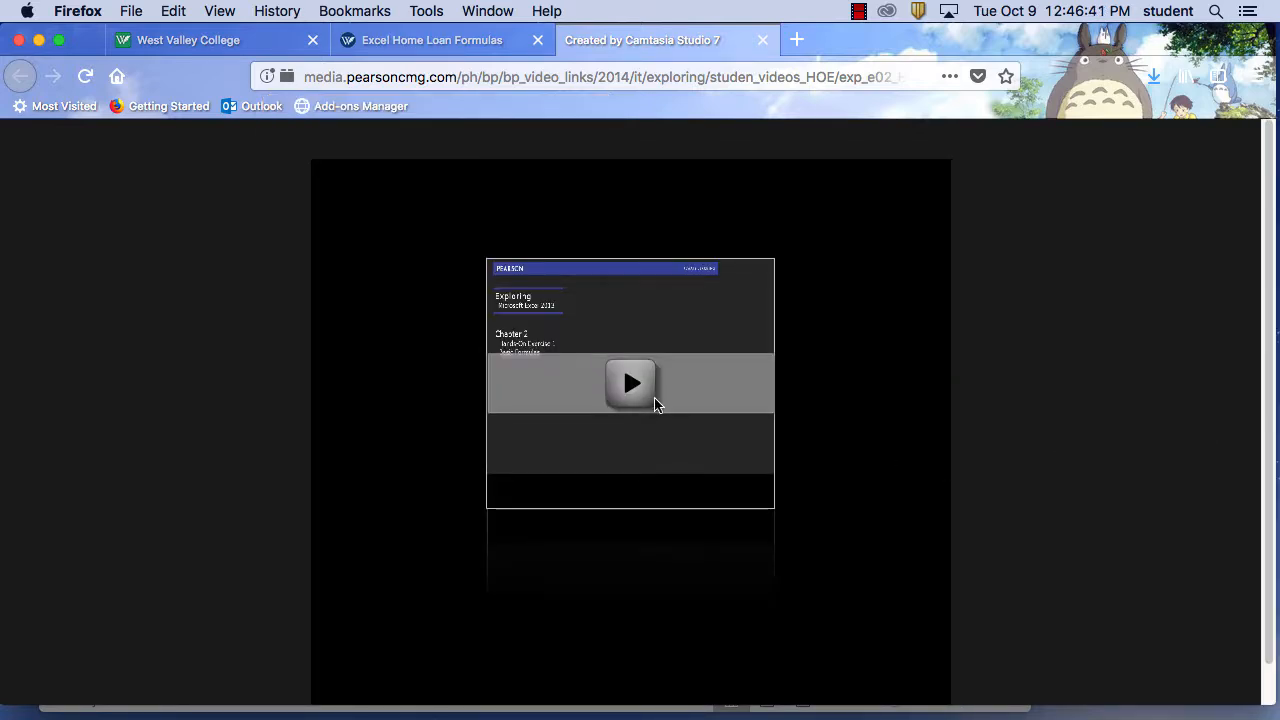
{"action": "left_click", "coordinate": [655, 402]}
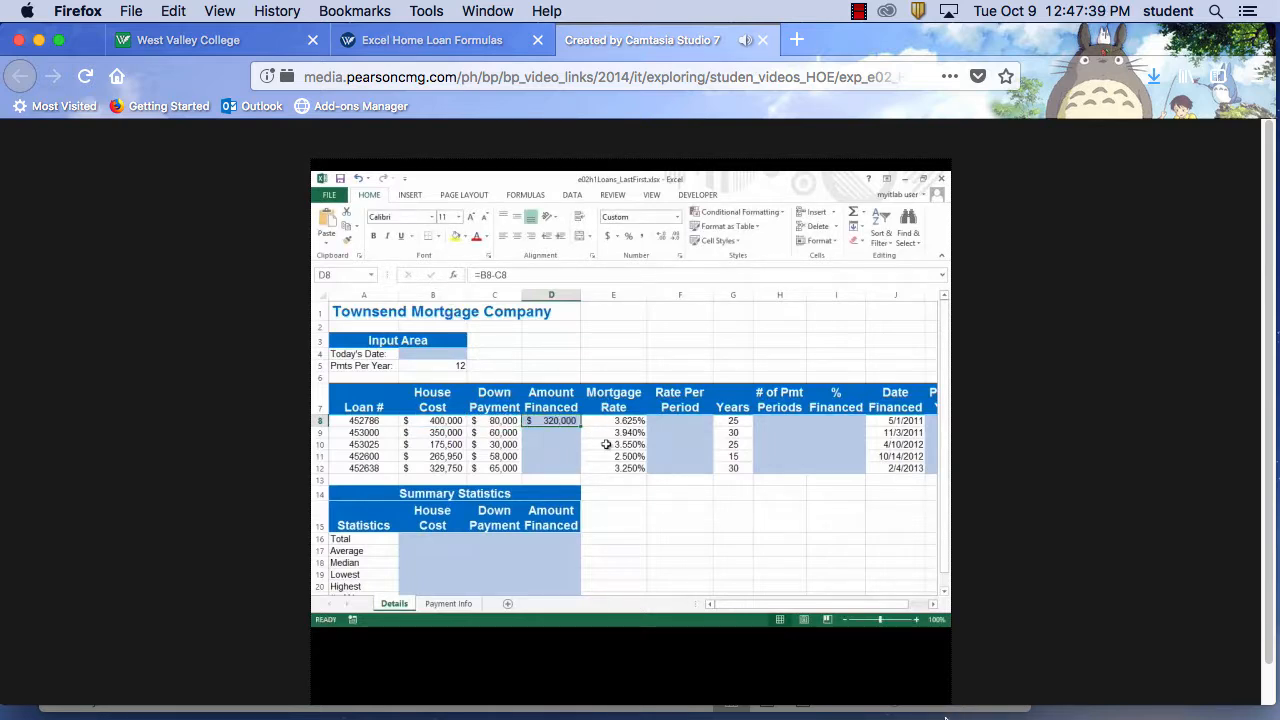
{"action": "scroll", "coordinate": [1128, 543], "scroll_direction": "down", "scroll_amount": 1}
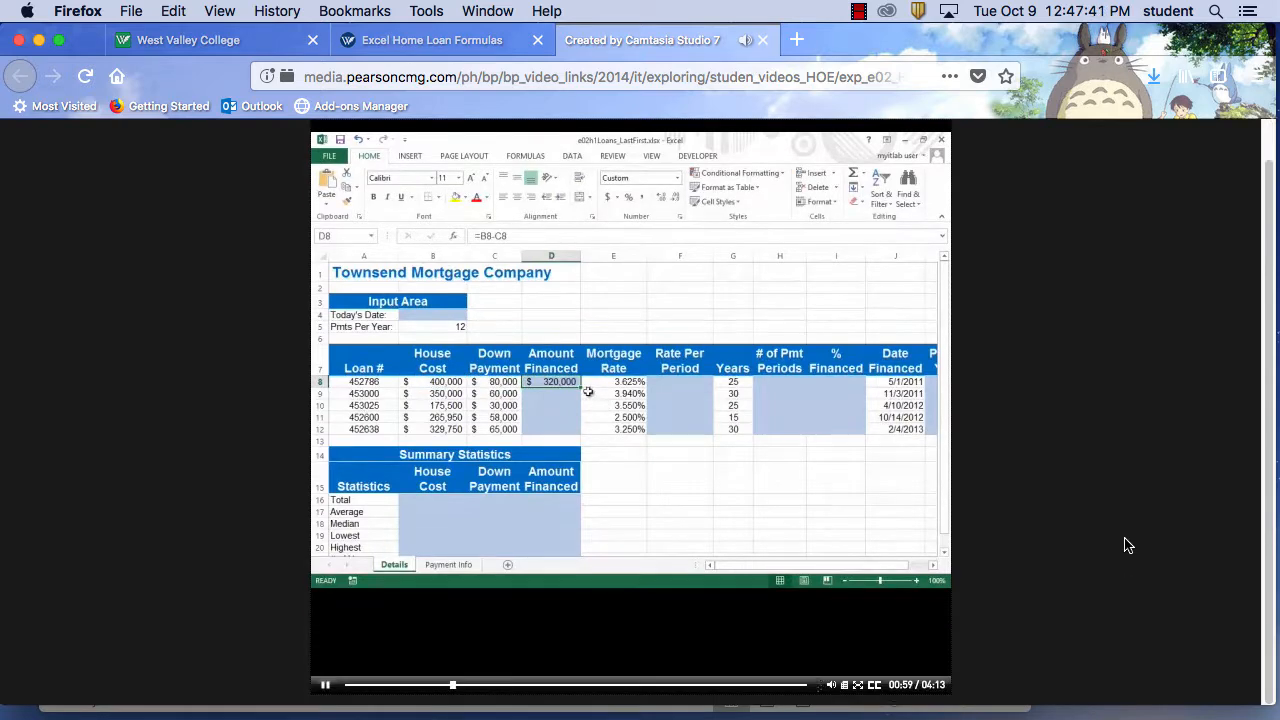
{"action": "left_click", "coordinate": [324, 686]}
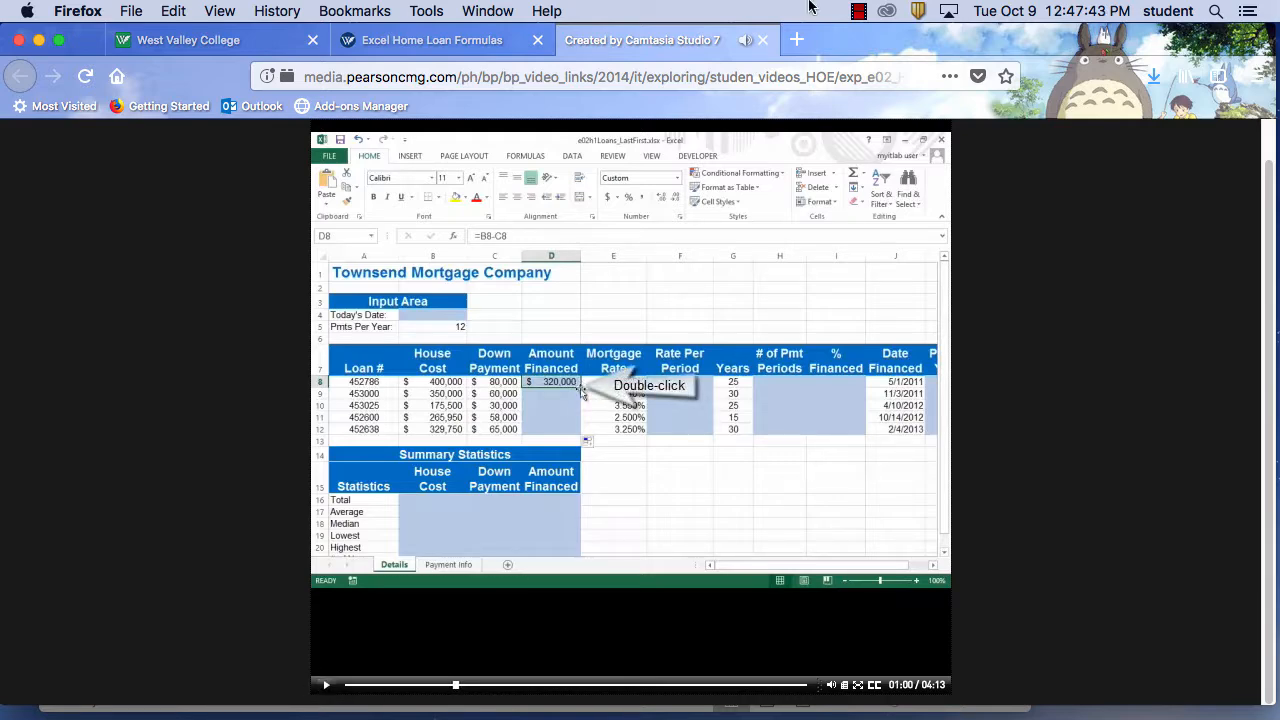
- Switch to Excel, enter =B8-C8 in the Amount Financed cell D8, and fill the formula down to D12
{"action": "mouse_move", "coordinate": [768, 714]}
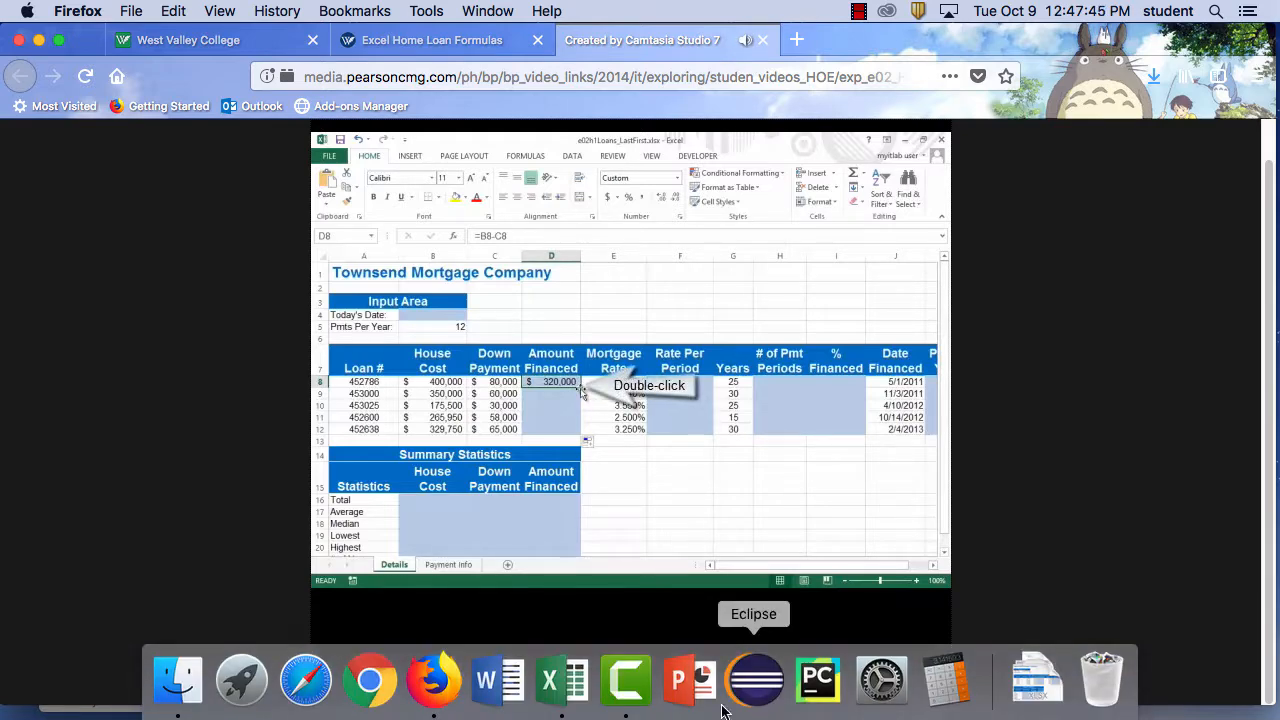
{"action": "left_click", "coordinate": [577, 694]}
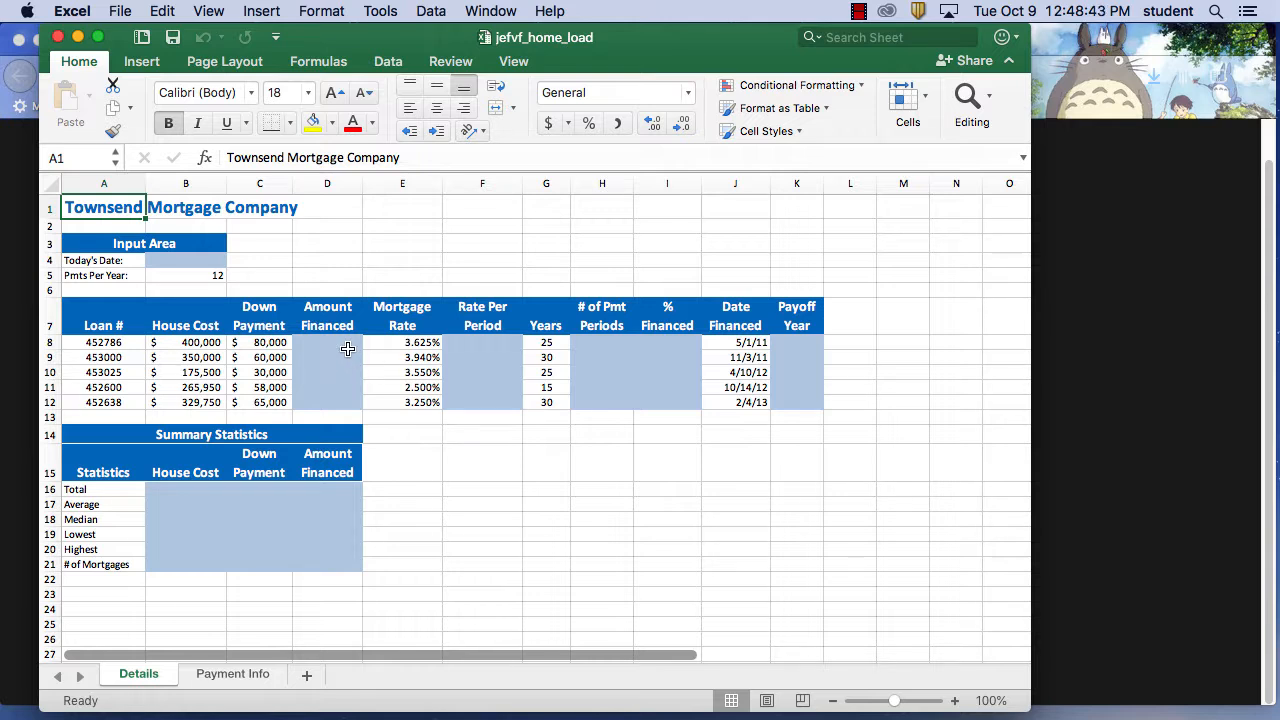
{"action": "left_click", "coordinate": [342, 344]}
{"action": "left_click", "coordinate": [299, 157]}
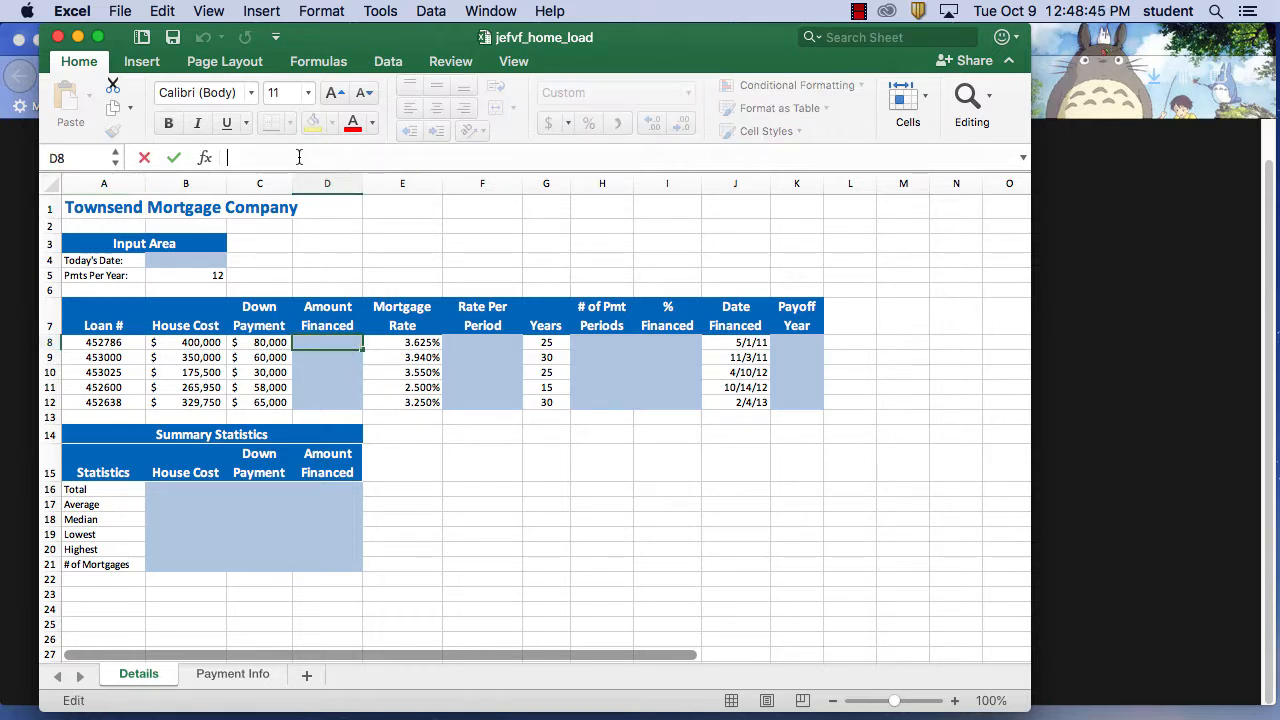
{"action": "type", "text": "="}
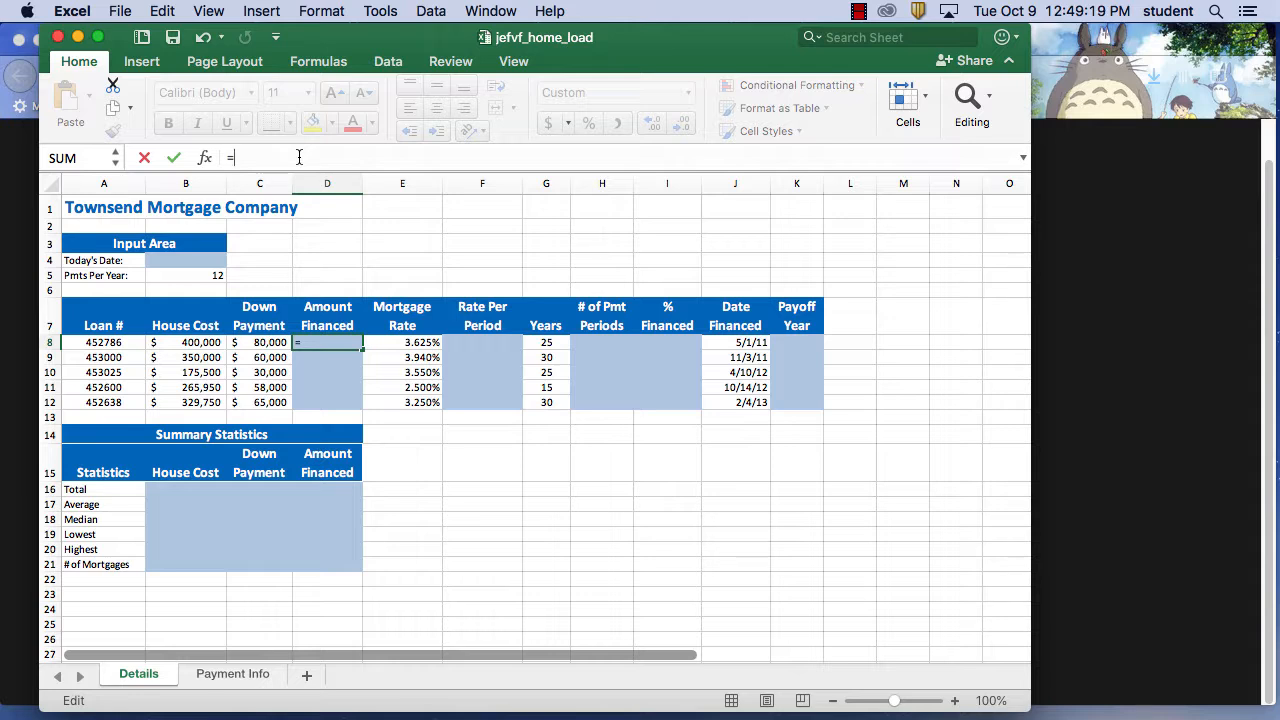
{"action": "type", "text": "B8-"}
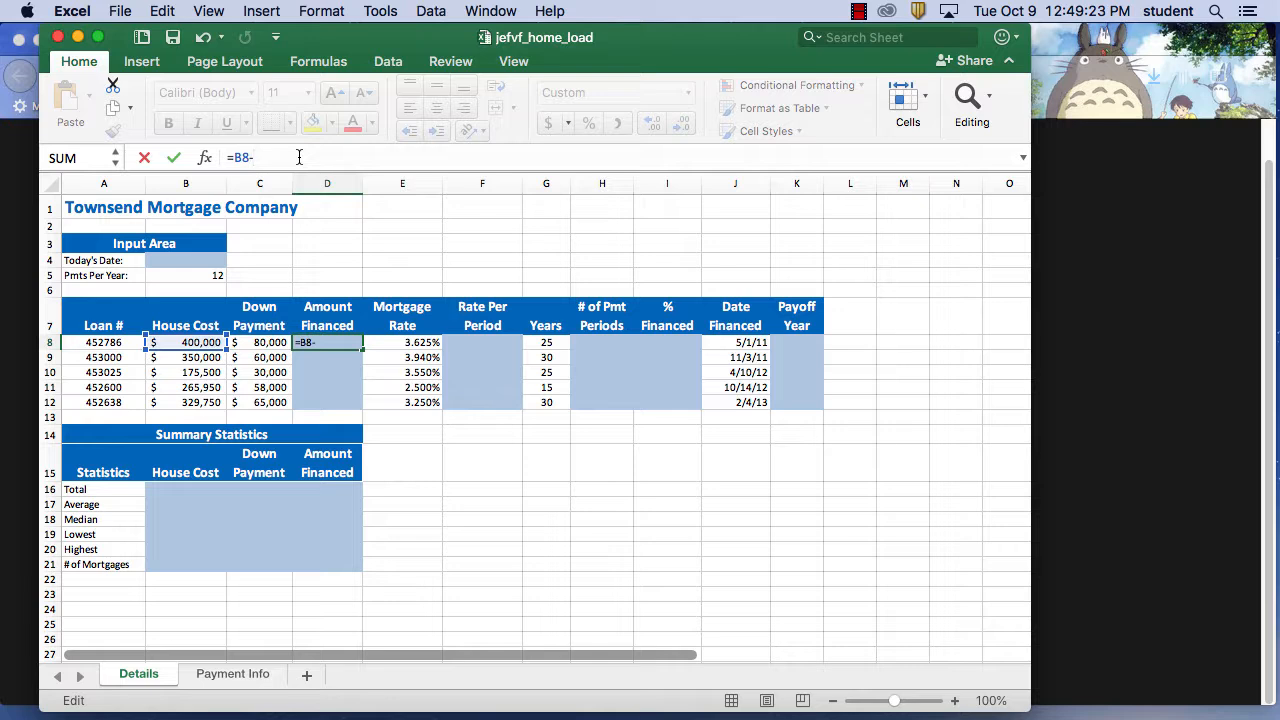
{"action": "type", "text": "C8"}
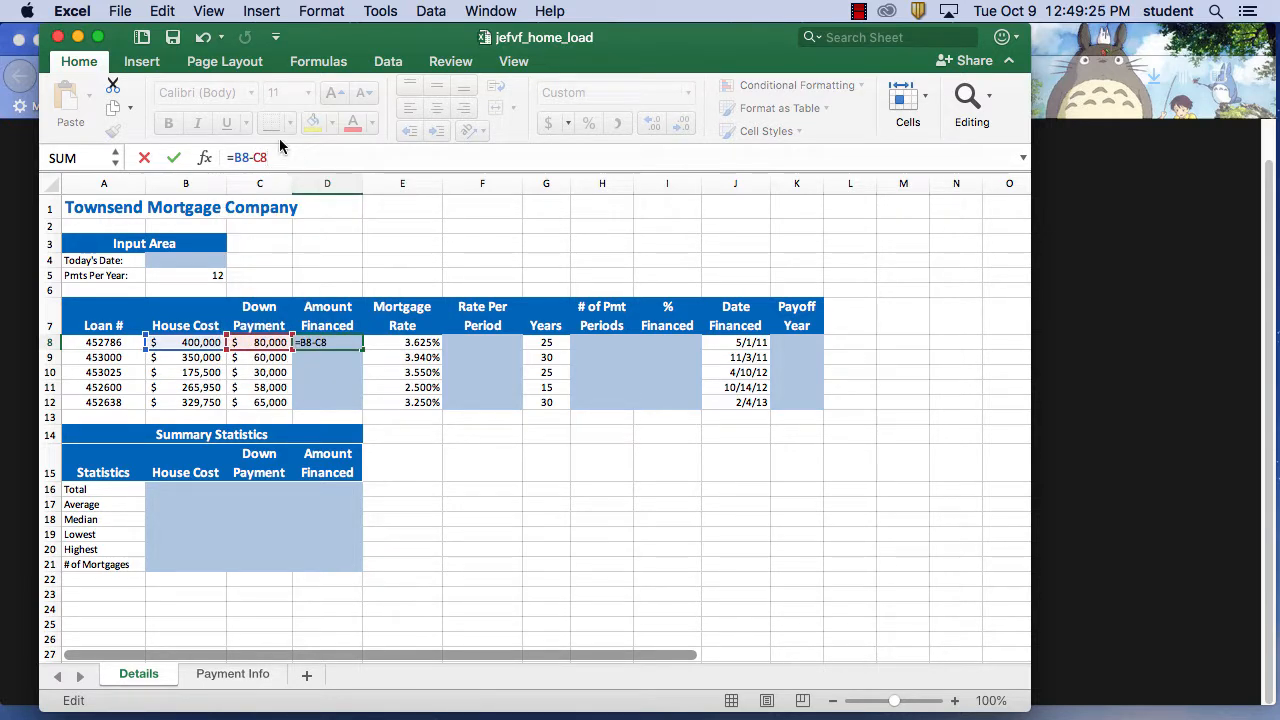
{"action": "left_click", "coordinate": [174, 157]}
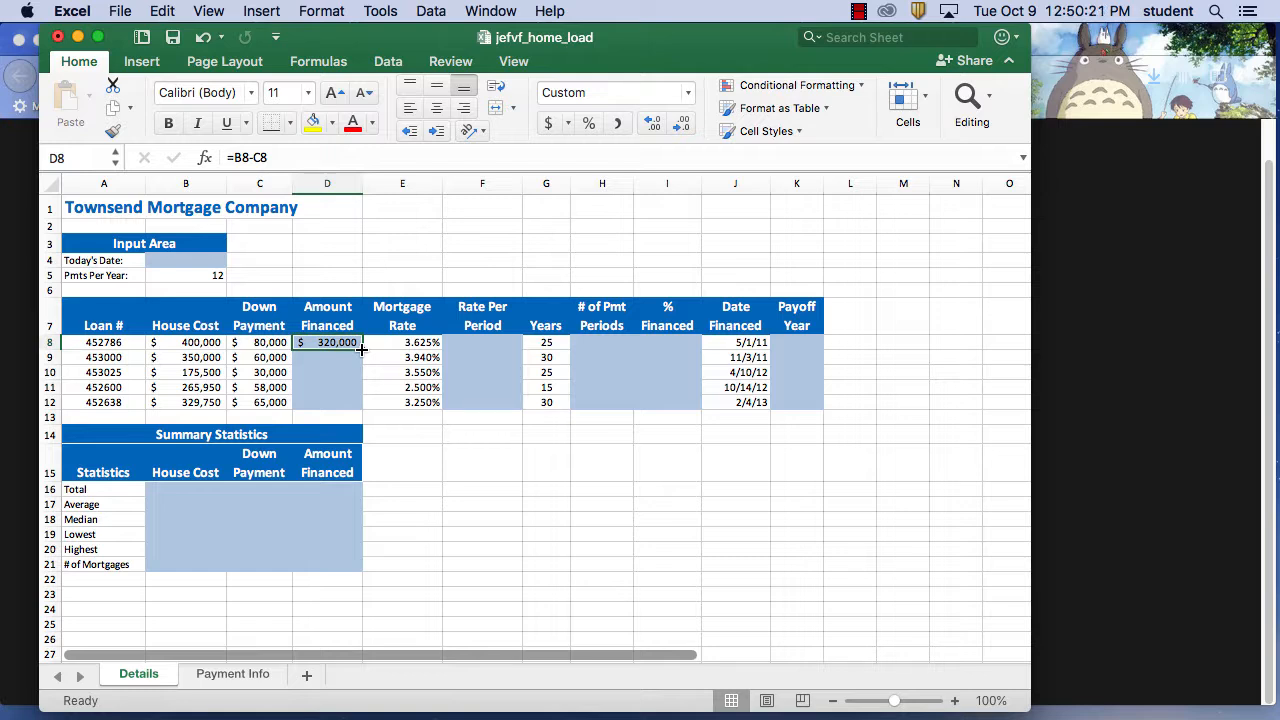
{"action": "left_click_drag", "start_coordinate": [361, 347], "coordinate": [357, 413]}
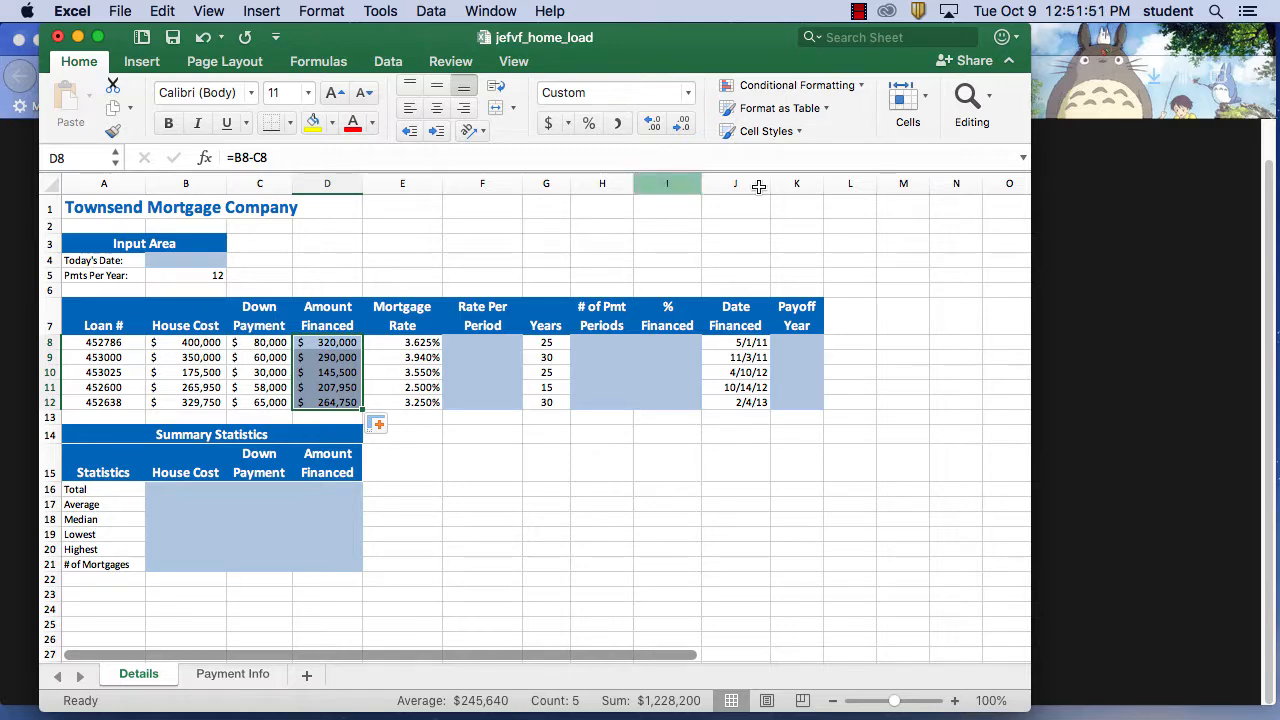
- Switch to Firefox and continue the tutorial video through the Rate Per Period formula, pausing at about 1:48
{"action": "key", "text": "super+Tab"}
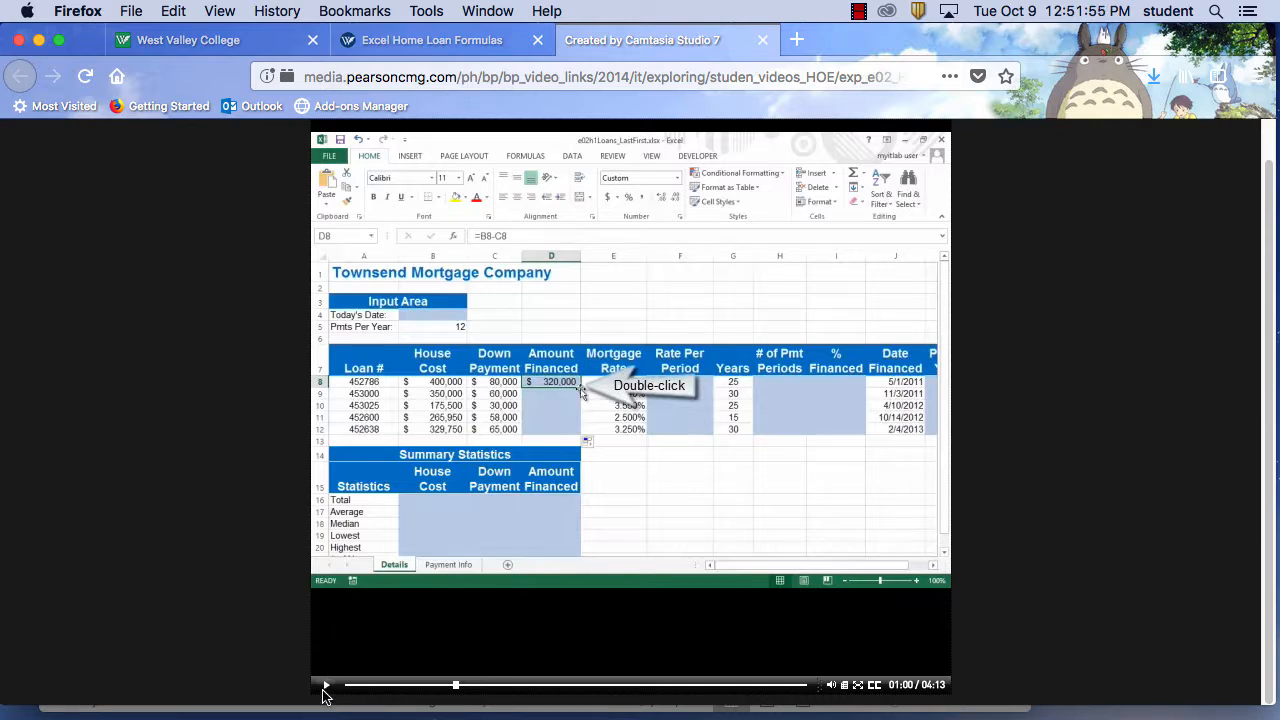
{"action": "left_click", "coordinate": [325, 688]}
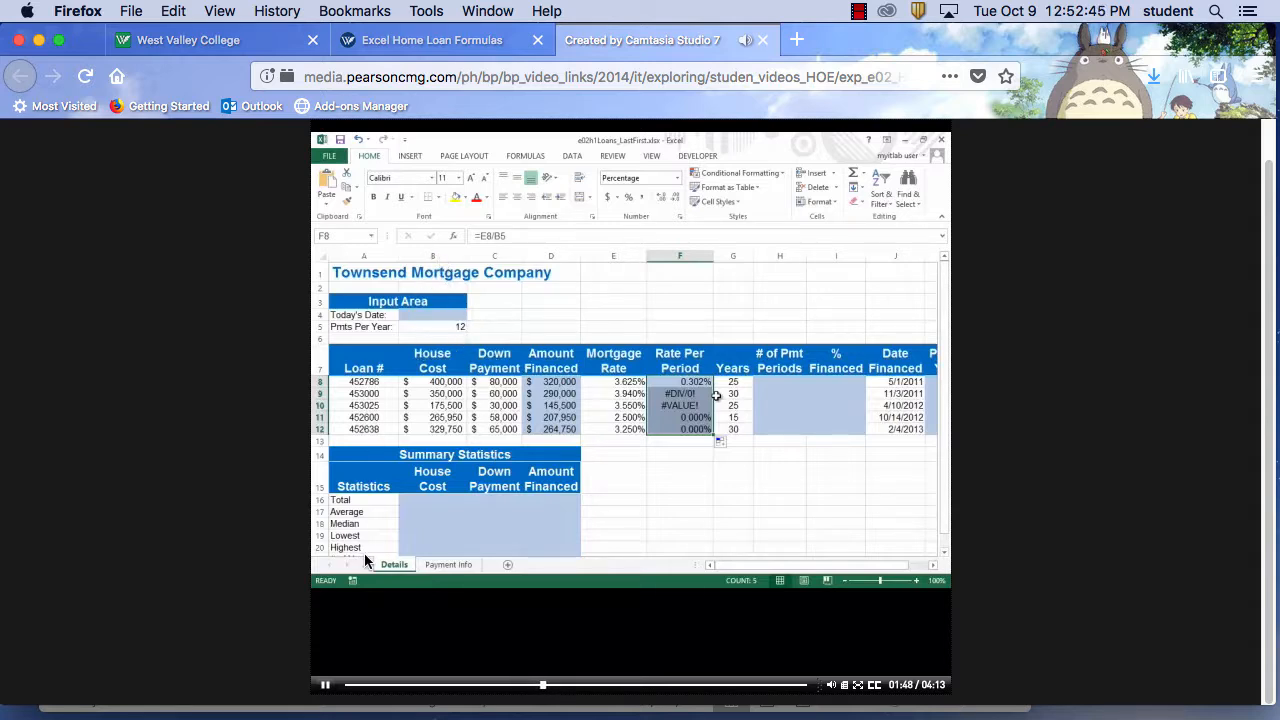
{"action": "left_click", "coordinate": [328, 685]}
- Switch to Excel and enter =E8/B5 in the Rate Per Period cell F8
{"action": "mouse_move", "coordinate": [625, 700]}
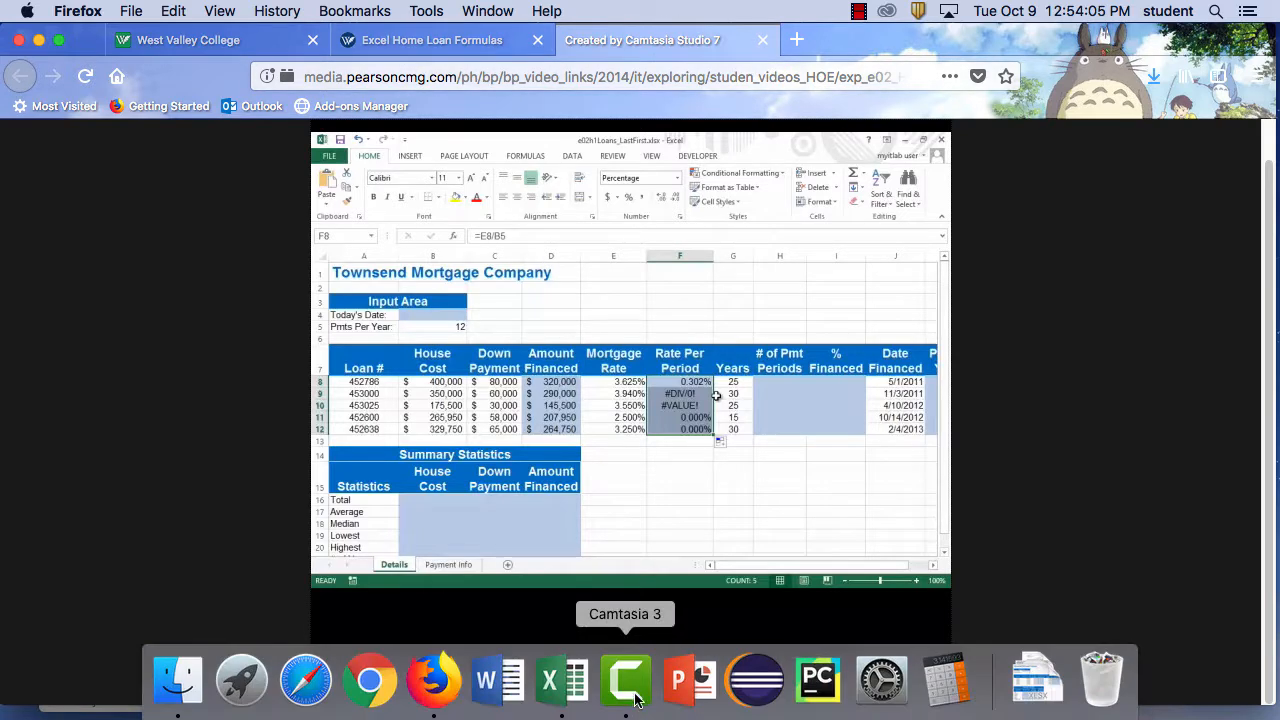
{"action": "left_click", "coordinate": [573, 690]}
{"action": "left_click", "coordinate": [497, 342]}
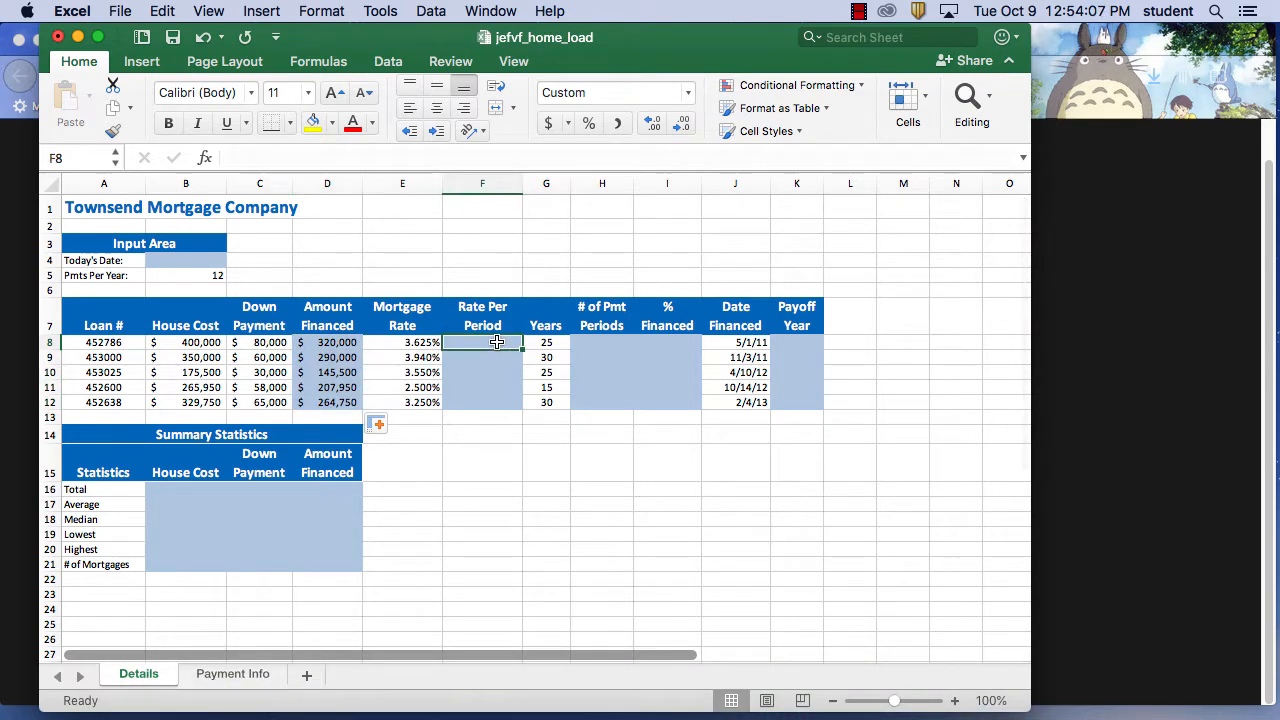
{"action": "left_click", "coordinate": [314, 155]}
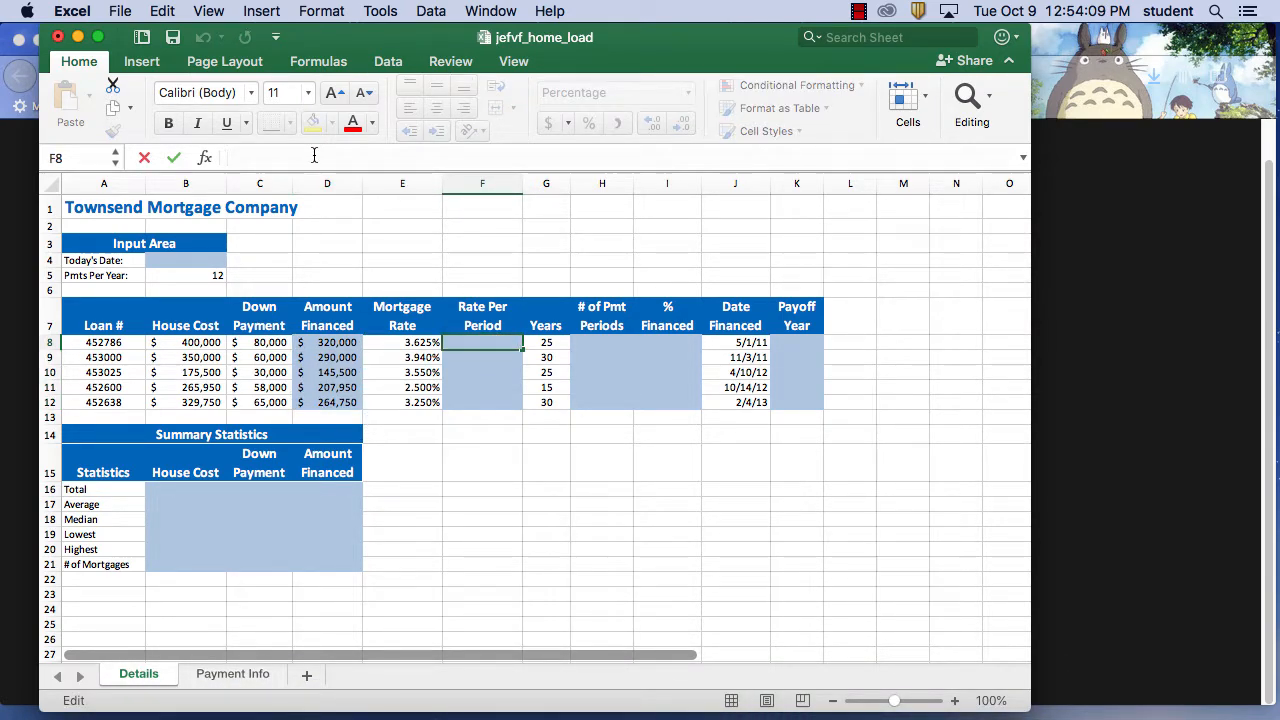
{"action": "type", "text": "="}
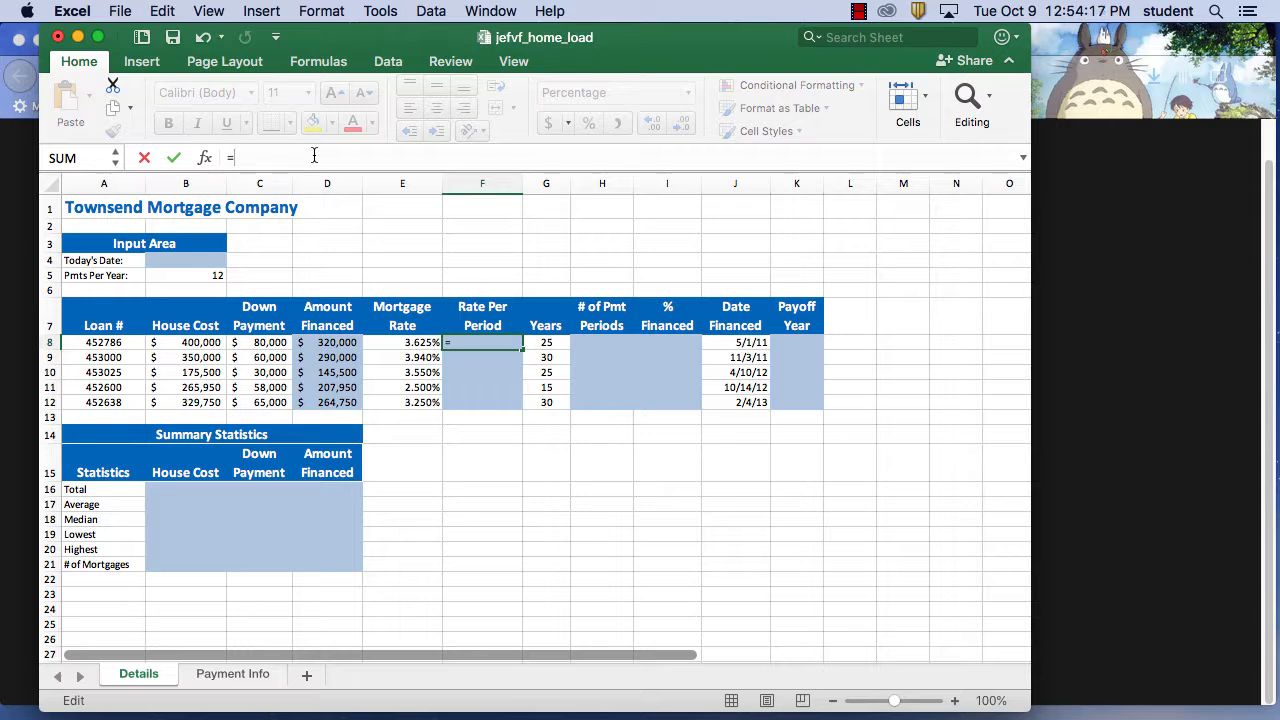
{"action": "type", "text": "E8"}
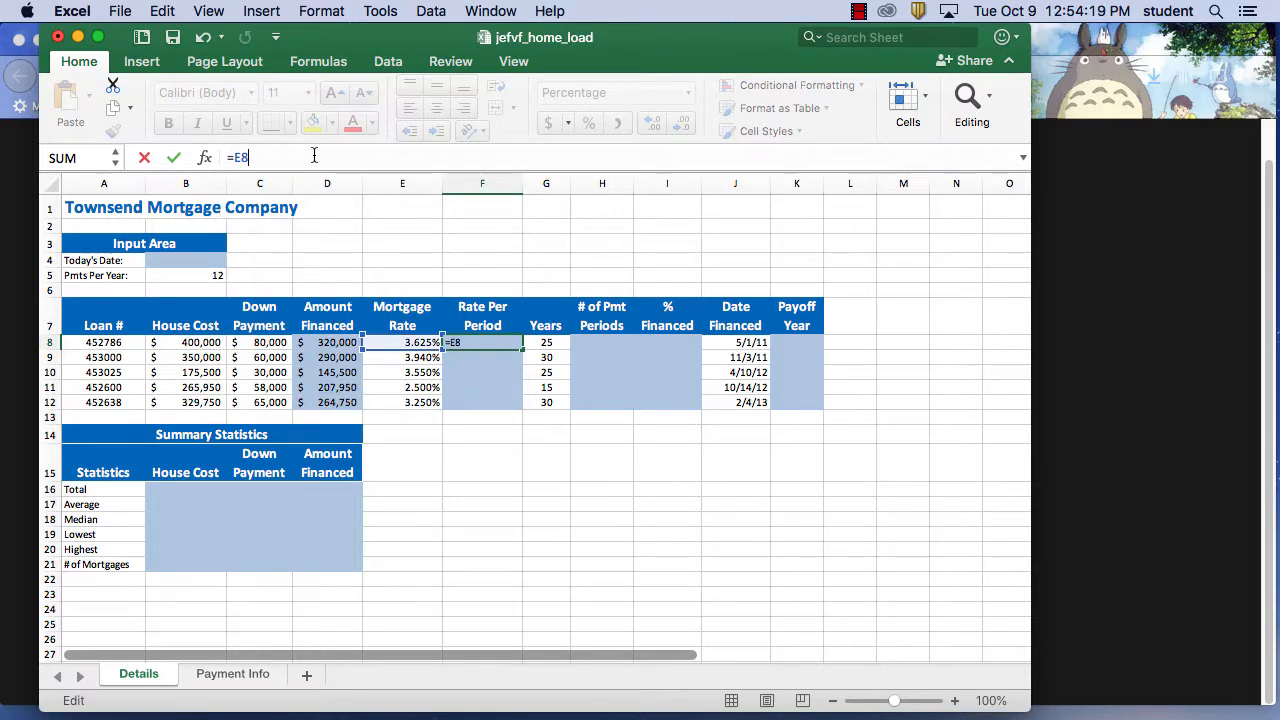
{"action": "type", "text": "/B"}
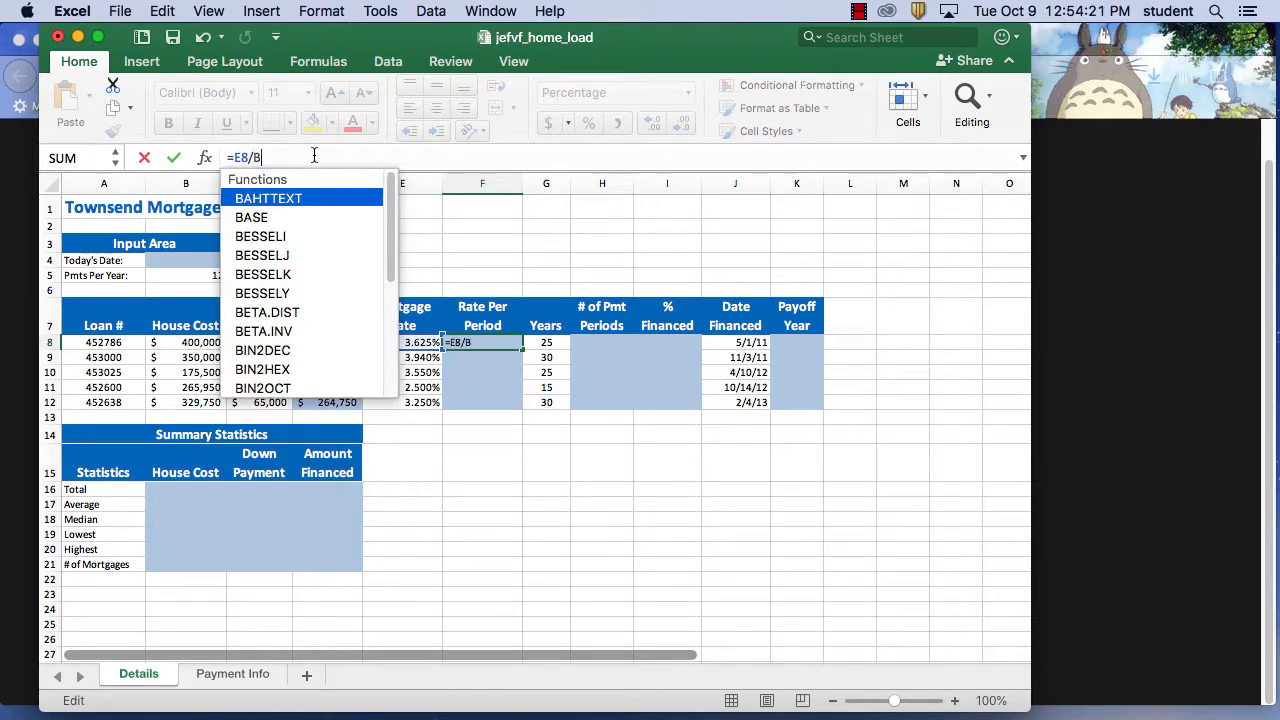
{"action": "type", "text": "5"}
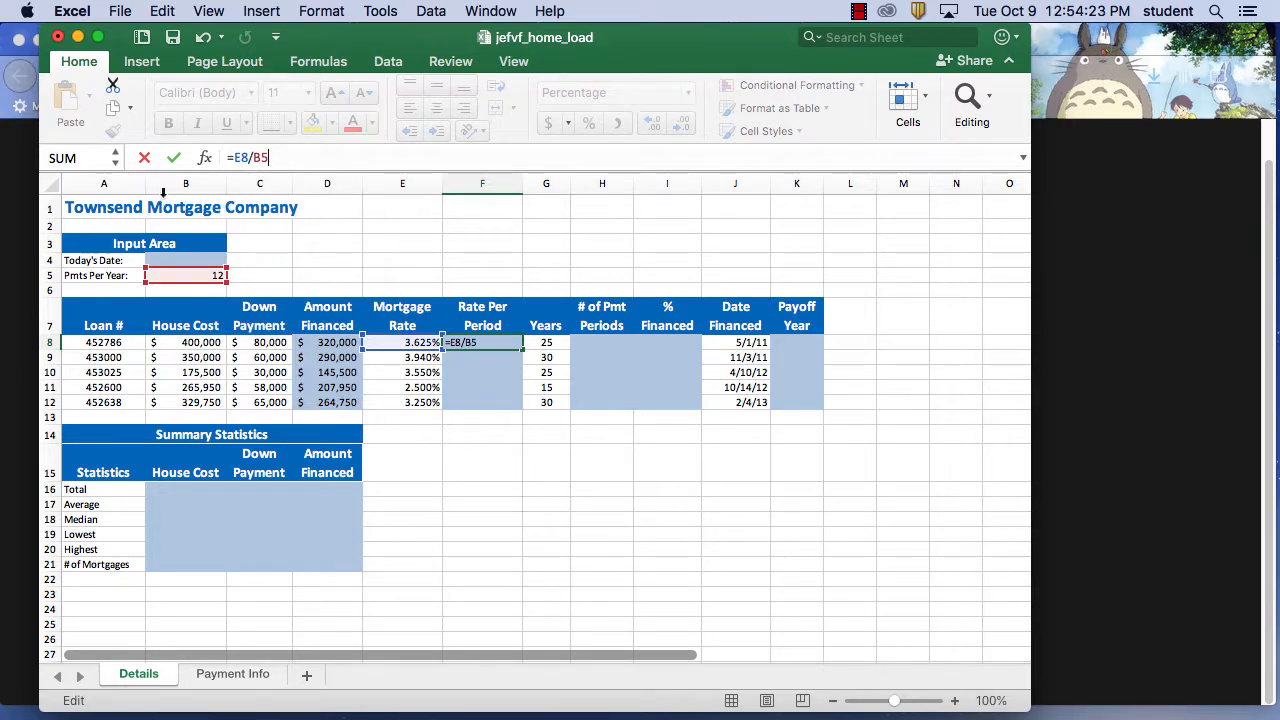
{"action": "left_click", "coordinate": [173, 158]}
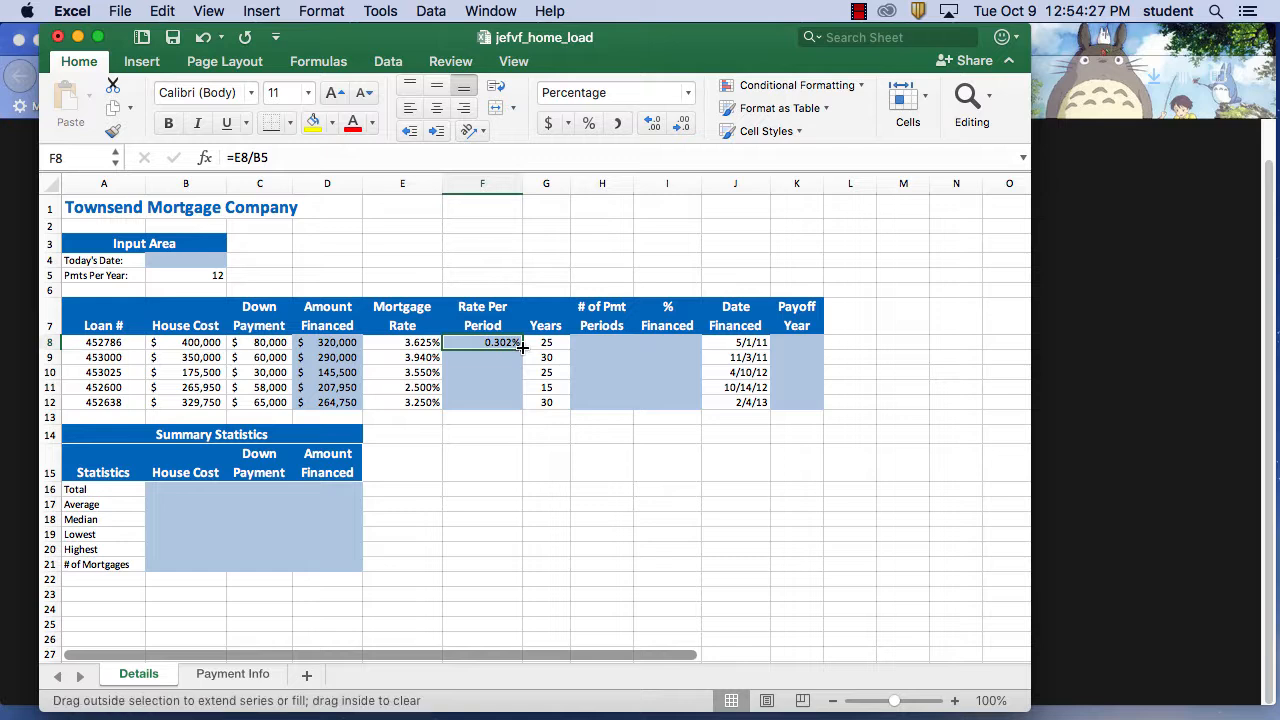
- Try to fill the Rate Per Period formula from F8 down to F12, and undo the fill
{"action": "left_click_drag", "start_coordinate": [522, 347], "coordinate": [526, 421]}
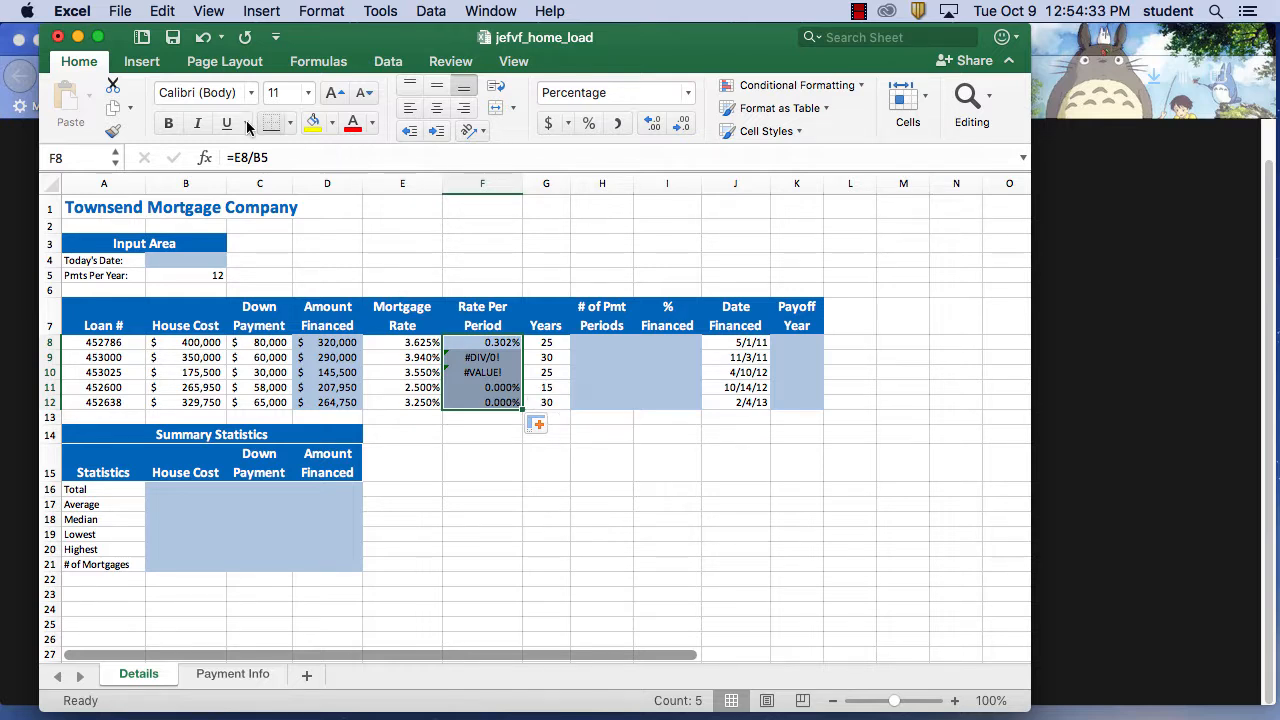
{"action": "left_click", "coordinate": [203, 37]}
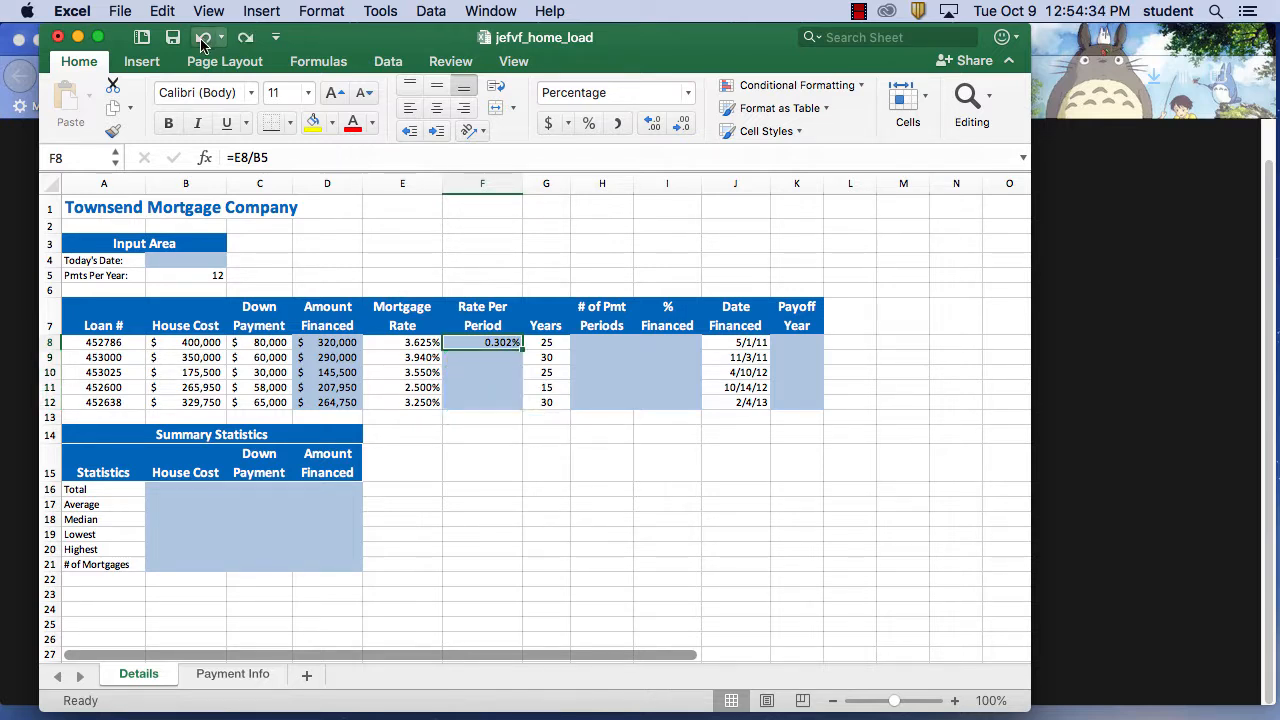
- Change the Rate Per Period formula in F8 to =E8/$B$5 and fill it down to F12
{"action": "left_click", "coordinate": [251, 158]}
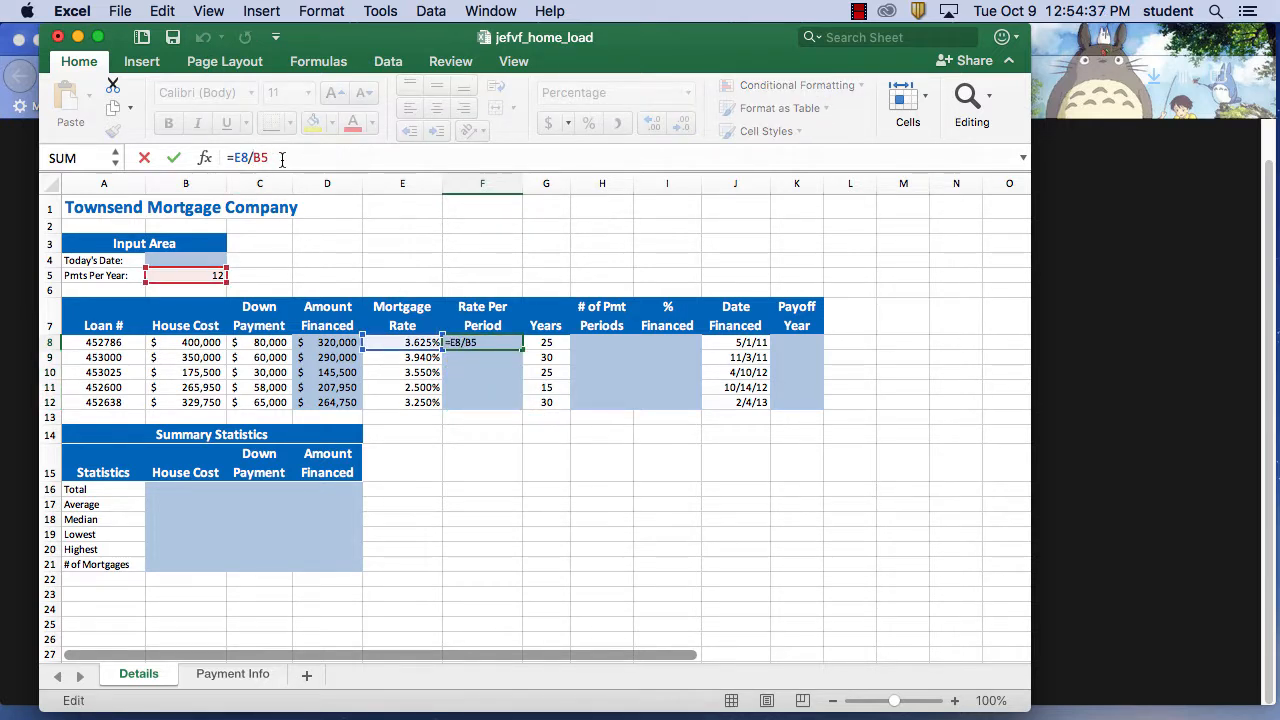
{"action": "key", "text": "F4"}
{"action": "left_click", "coordinate": [269, 158]}
{"action": "type", "text": "$B$"}
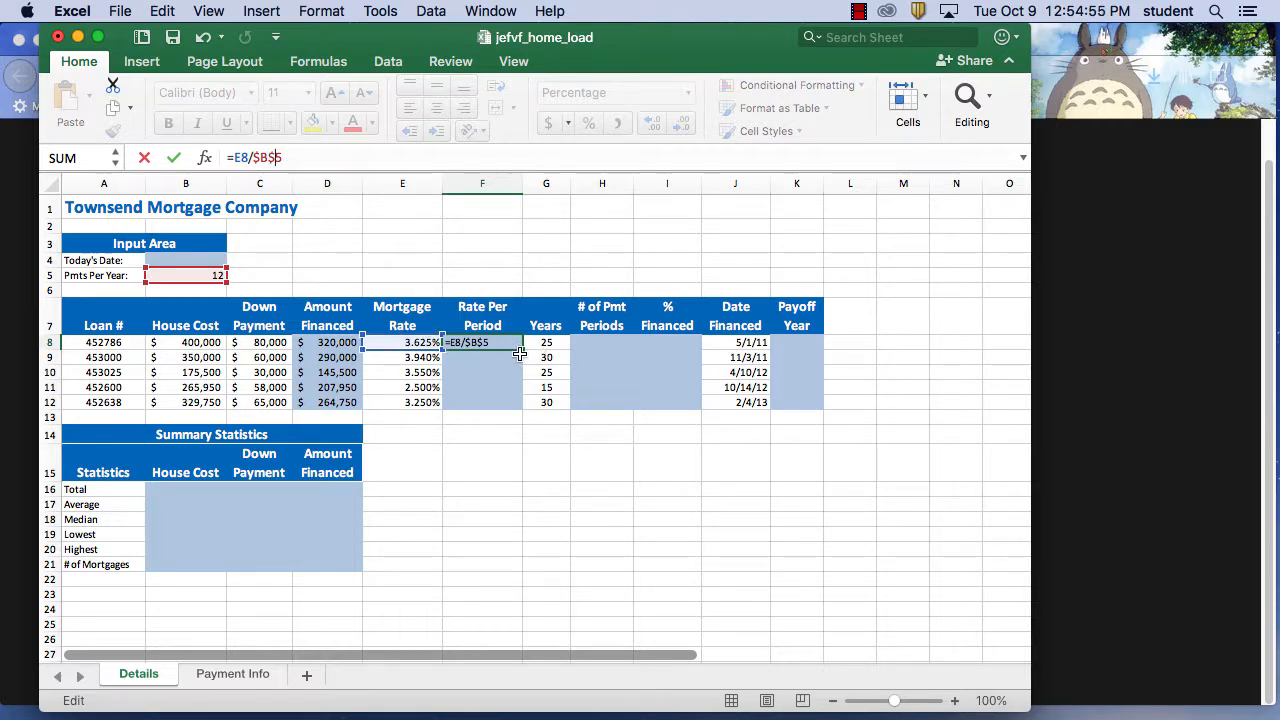
{"action": "left_click", "coordinate": [174, 157]}
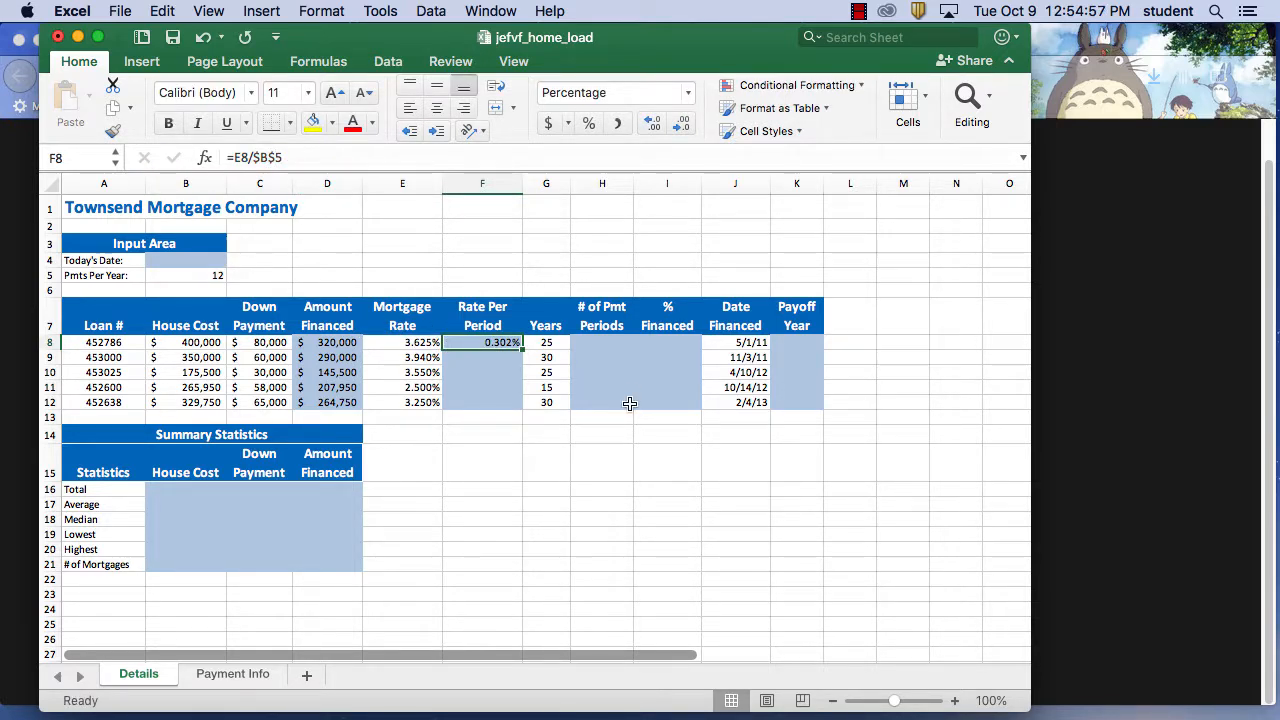
{"action": "left_click_drag", "start_coordinate": [521, 349], "coordinate": [520, 408]}
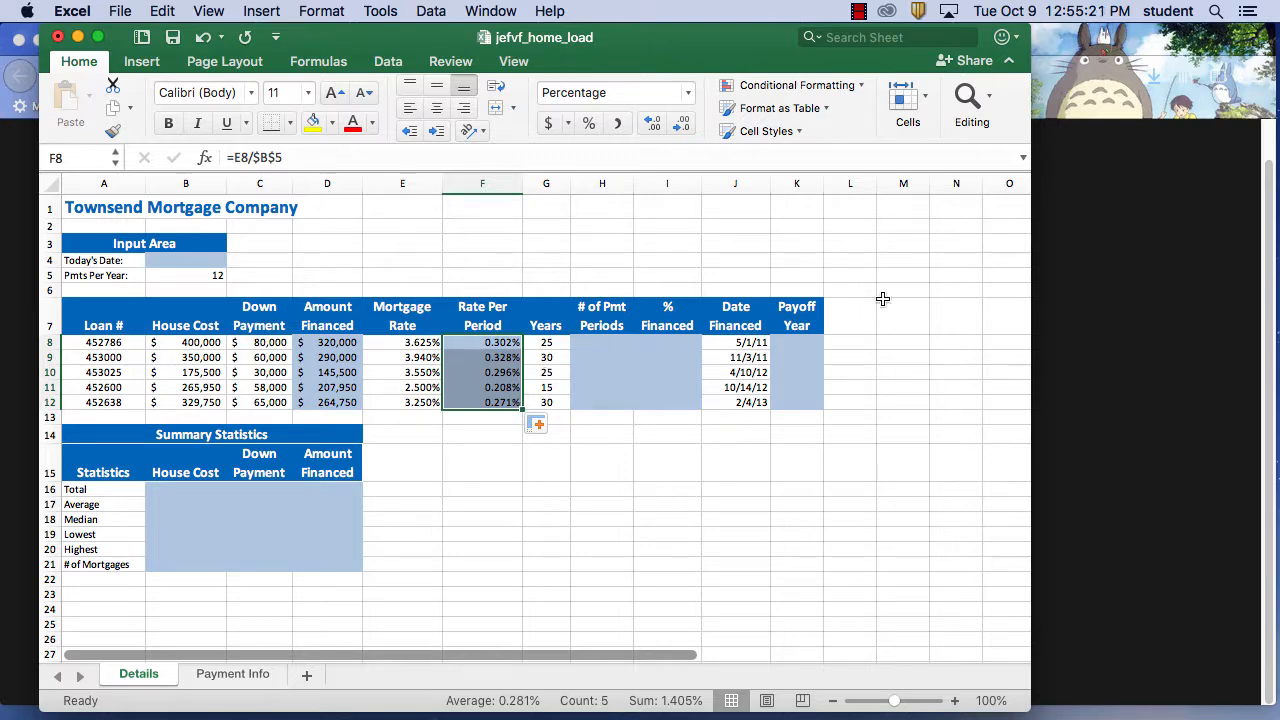
- Switch to Firefox and continue the tutorial video from 1:49, pausing it at about 3:21
{"action": "left_click", "coordinate": [1116, 309]}
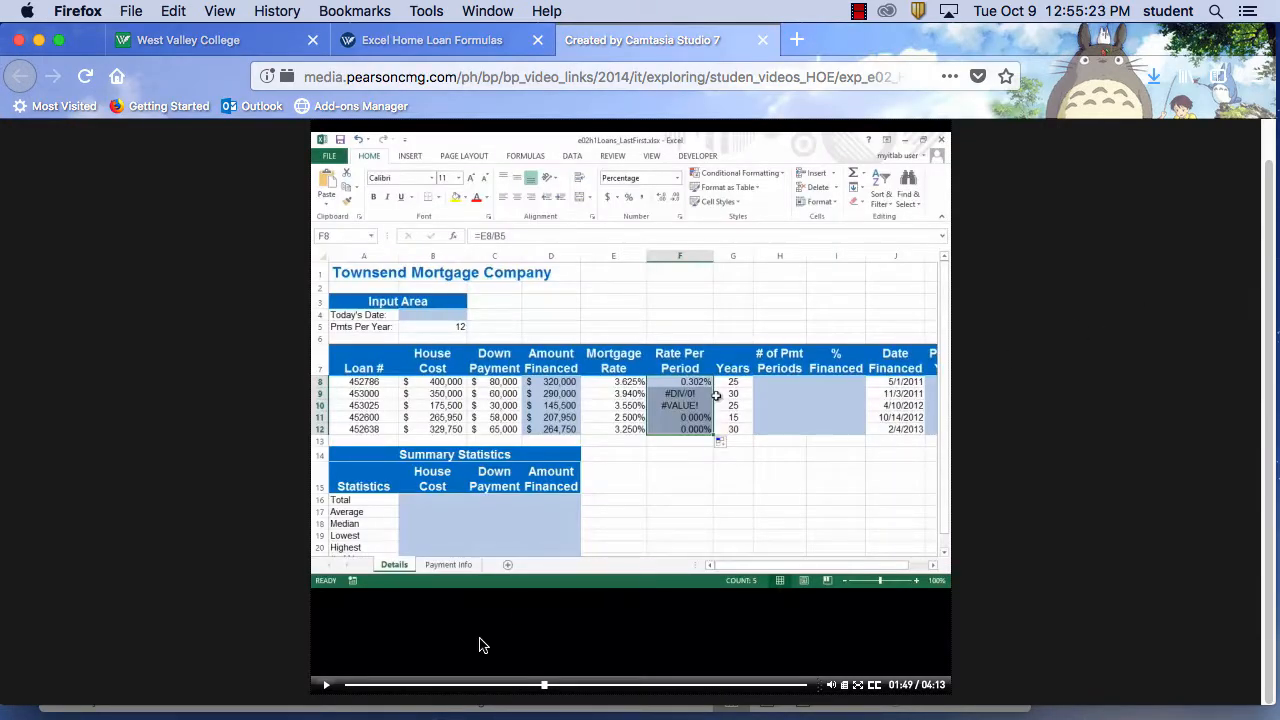
{"action": "left_click", "coordinate": [328, 688]}
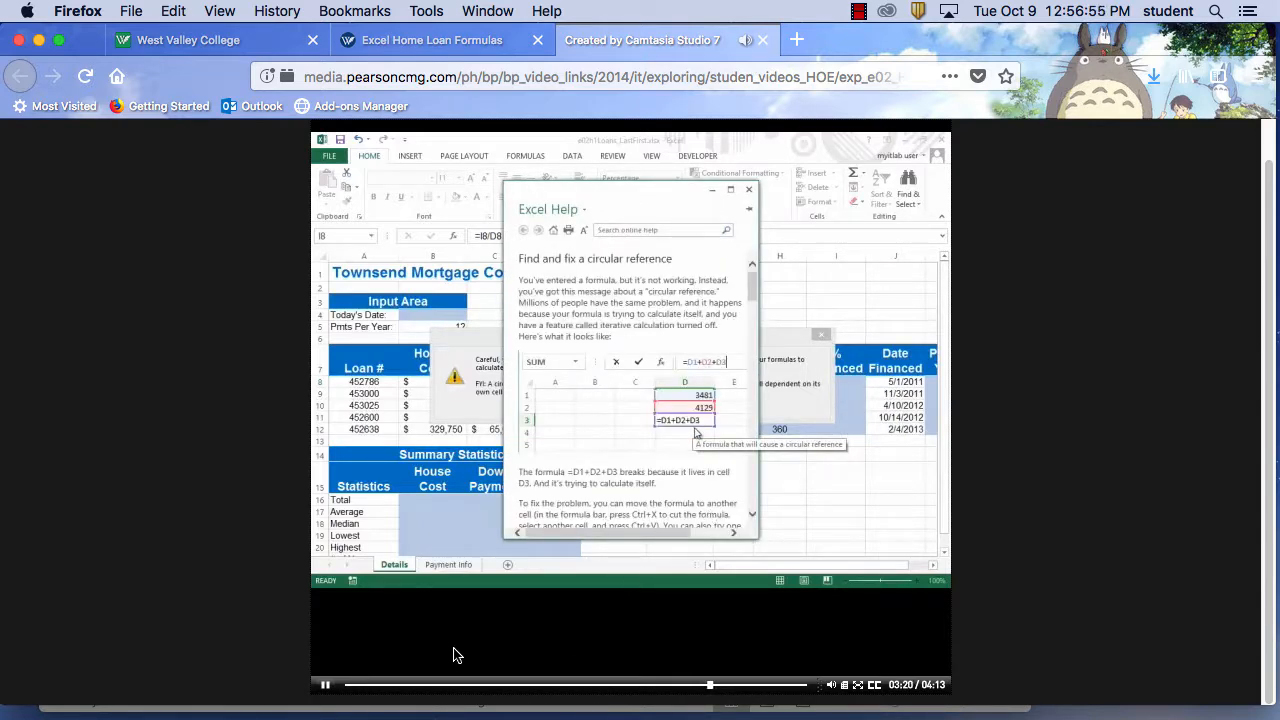
{"action": "left_click", "coordinate": [325, 686]}
- Select the # of Pmt Periods cell H8 in Excel, move its window aside, and rewind the Firefox tutorial to about 2:41
{"action": "mouse_move", "coordinate": [690, 700]}
{"action": "left_click", "coordinate": [556, 690]}
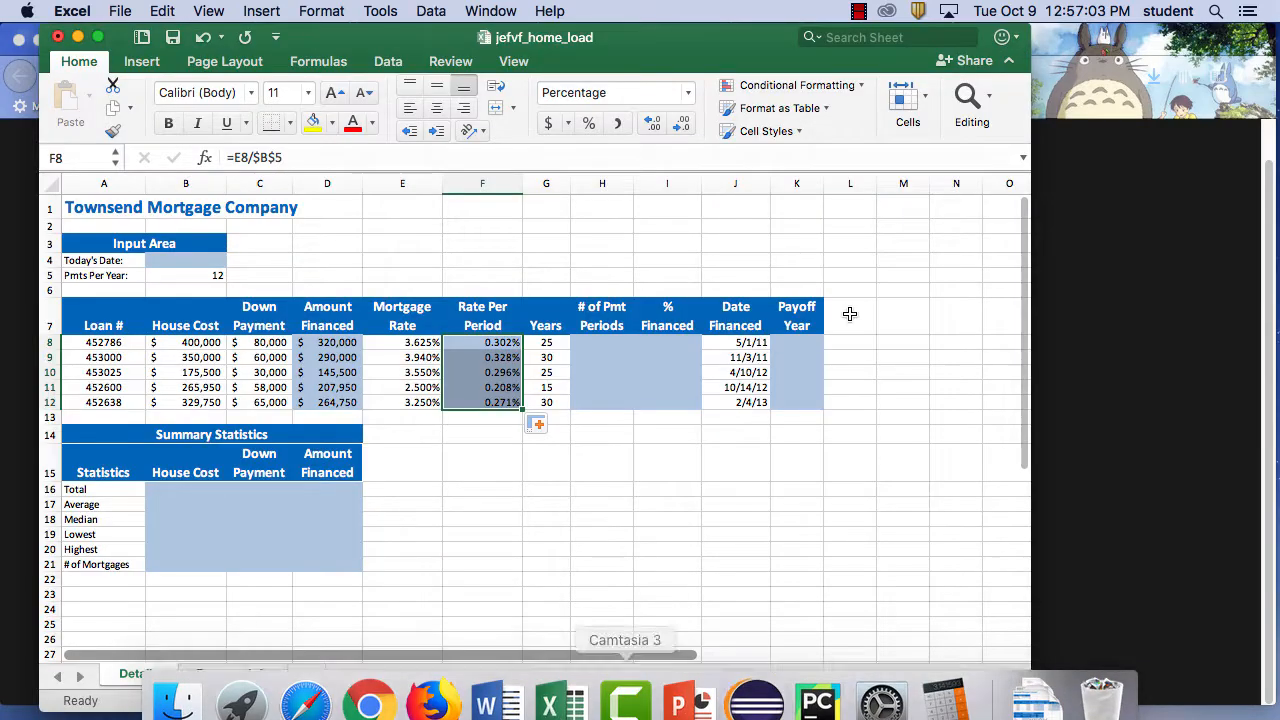
{"action": "left_click", "coordinate": [606, 341]}
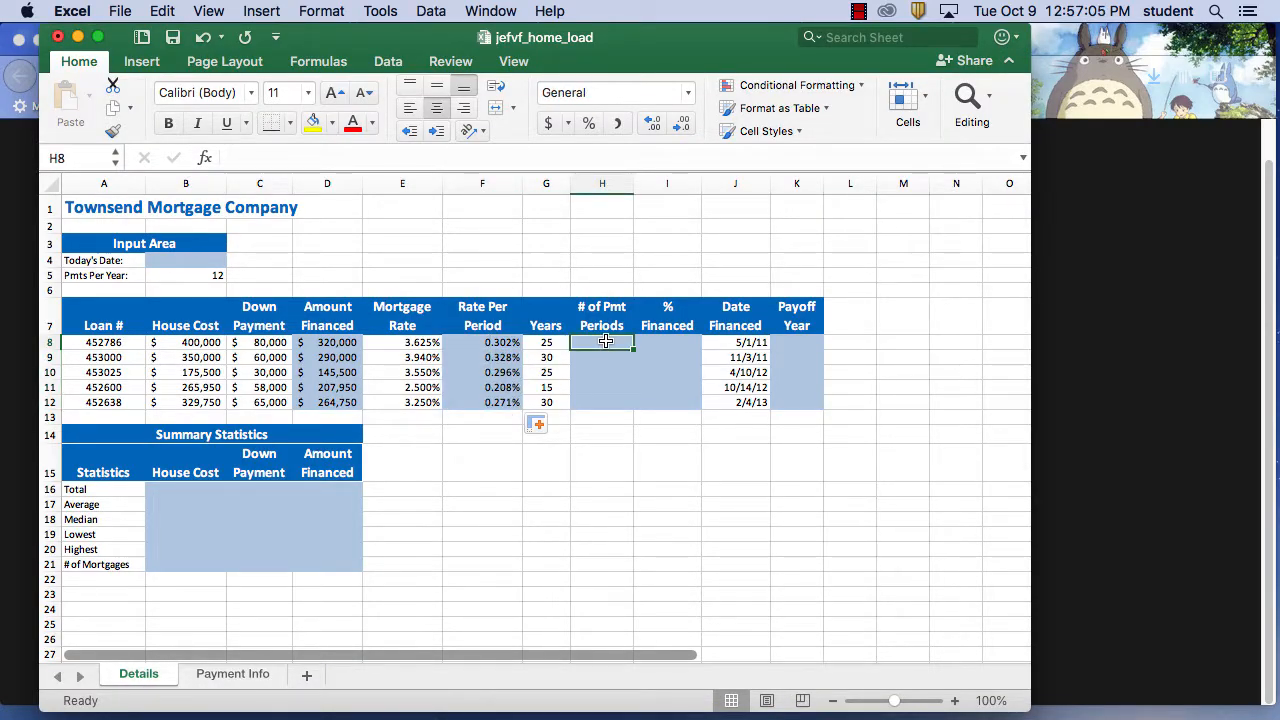
{"action": "left_click_drag", "start_coordinate": [677, 43], "coordinate": [1254, 51]}
{"action": "left_click", "coordinate": [505, 182]}
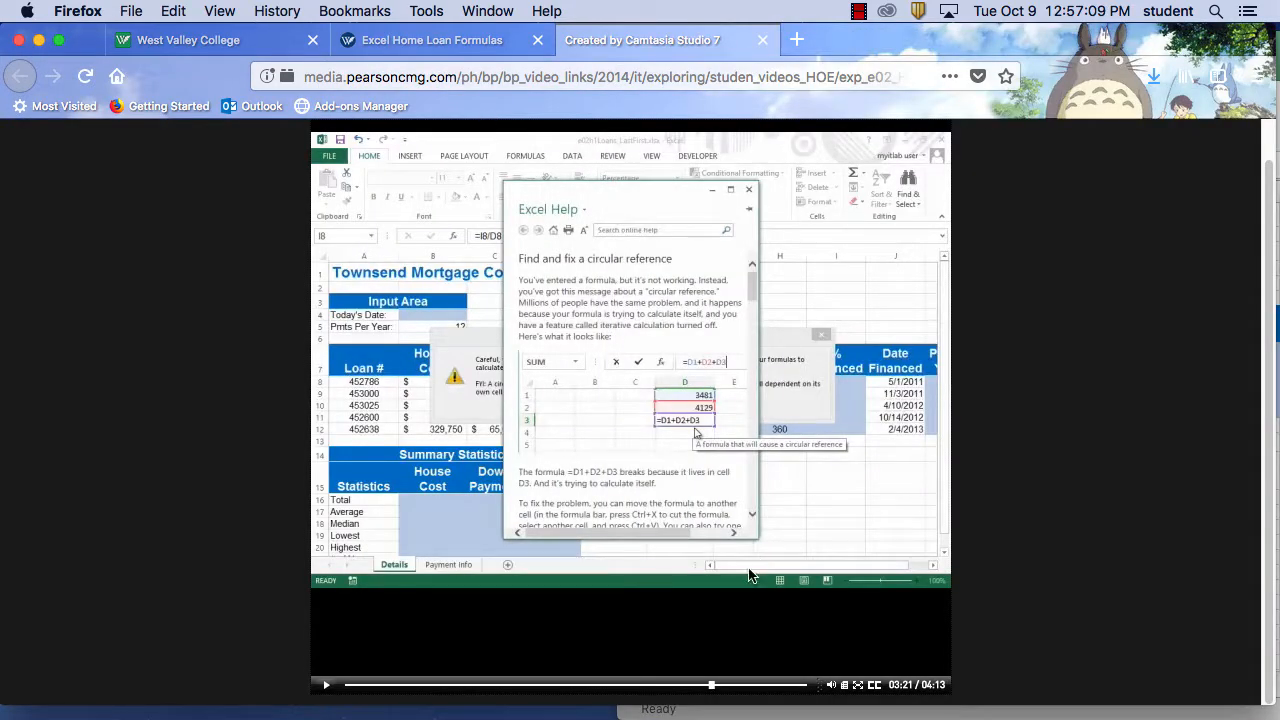
{"action": "left_click_drag", "start_coordinate": [710, 685], "coordinate": [641, 688]}
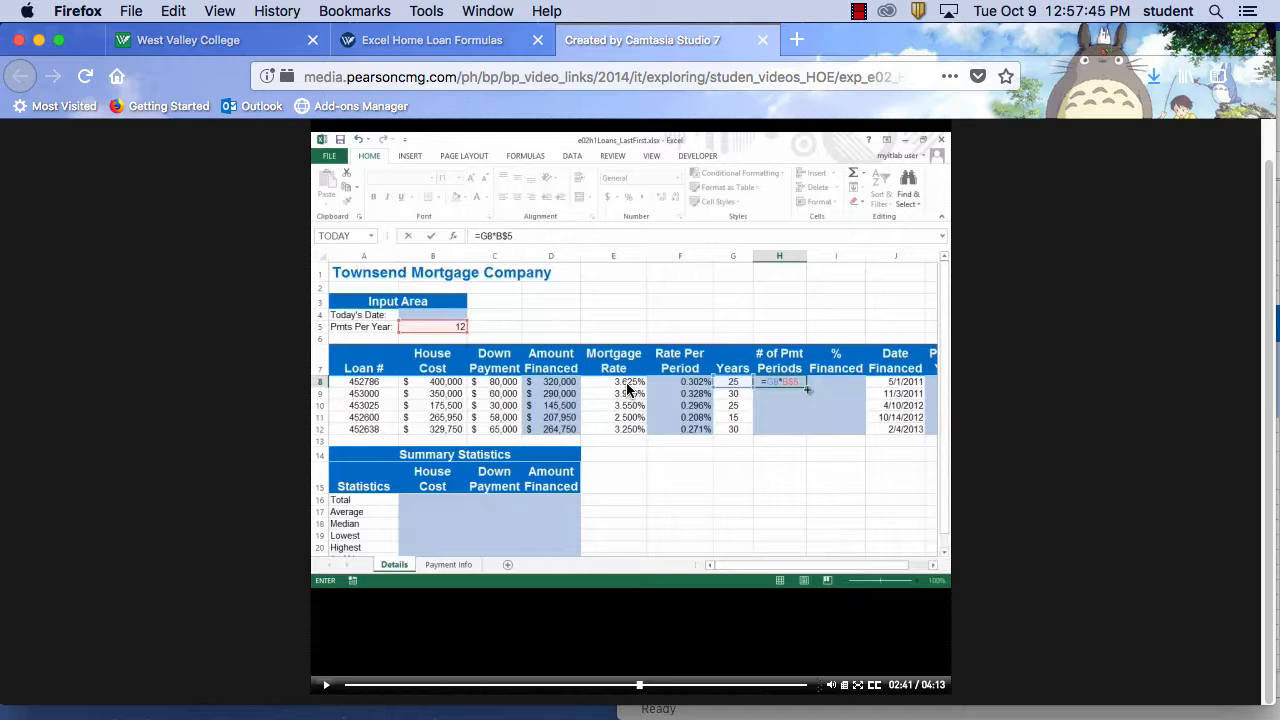
- Switch to Excel, enter =G8*B$5 in the # of Pmt Periods cell H8, and fill the formula down to H12
{"action": "mouse_move", "coordinate": [803, 690]}
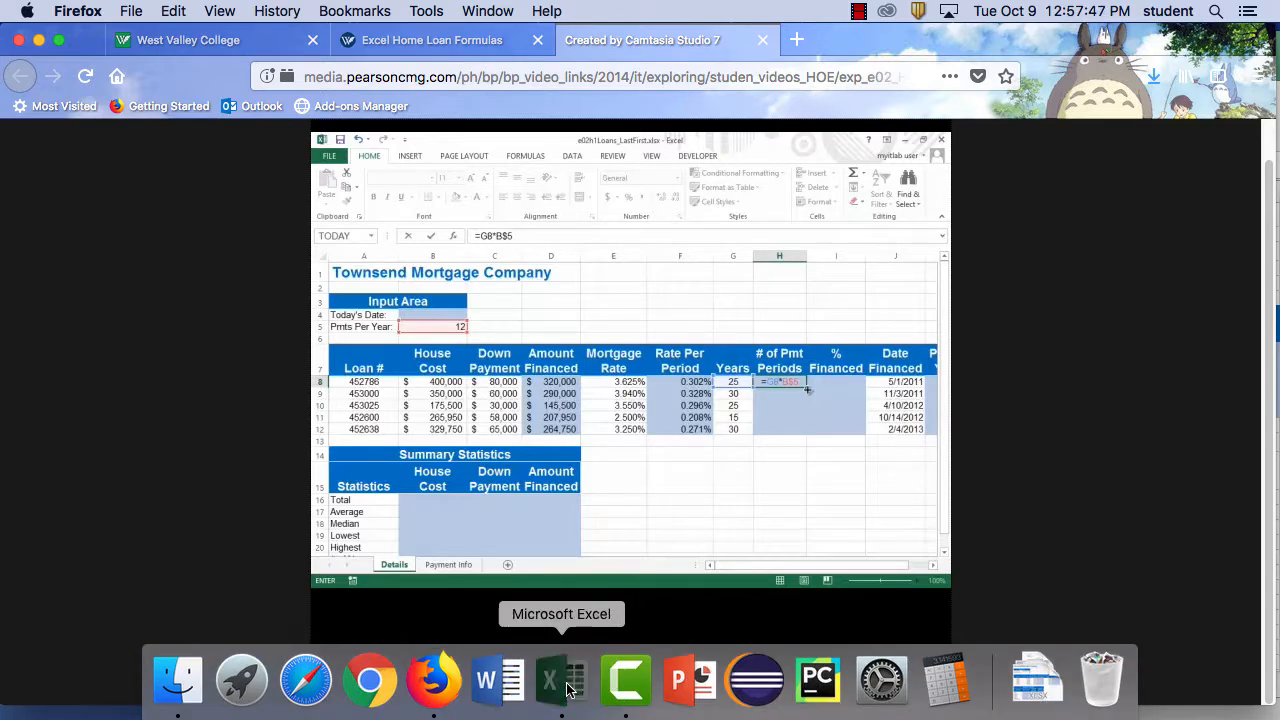
{"action": "left_click", "coordinate": [566, 690]}
{"action": "left_click_drag", "start_coordinate": [1034, 58], "coordinate": [853, 55]}
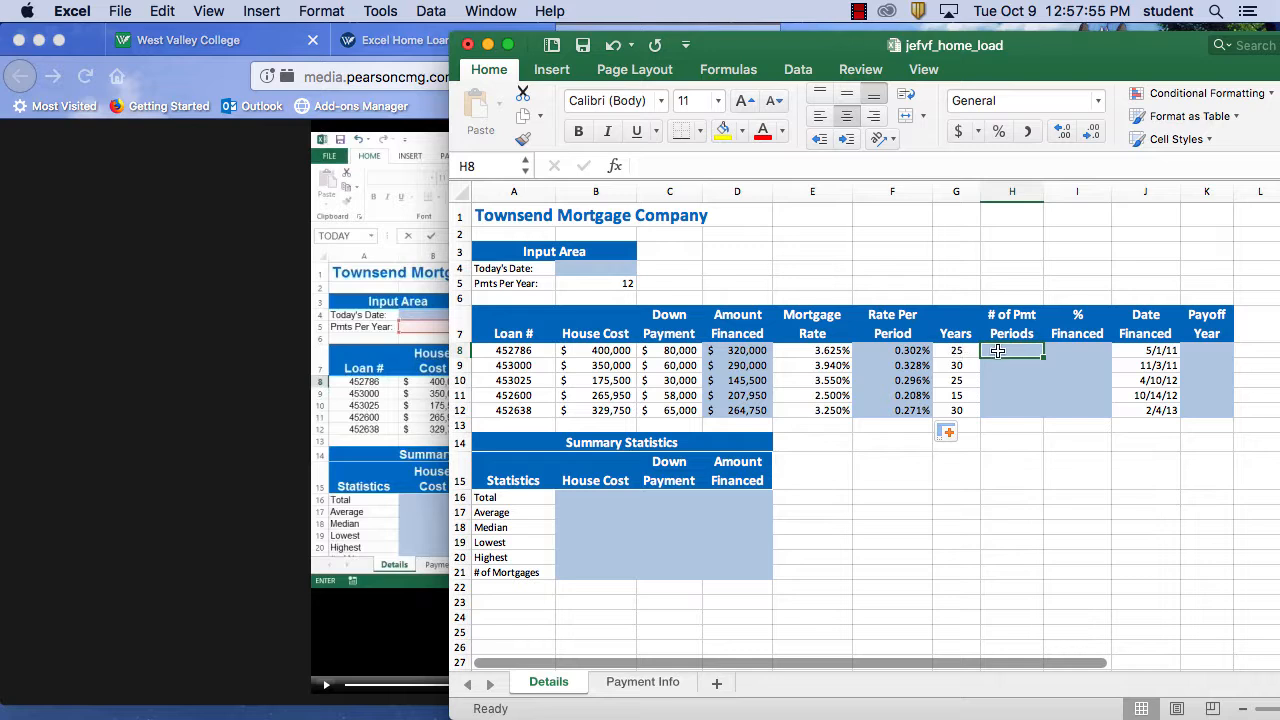
{"action": "left_click", "coordinate": [677, 170]}
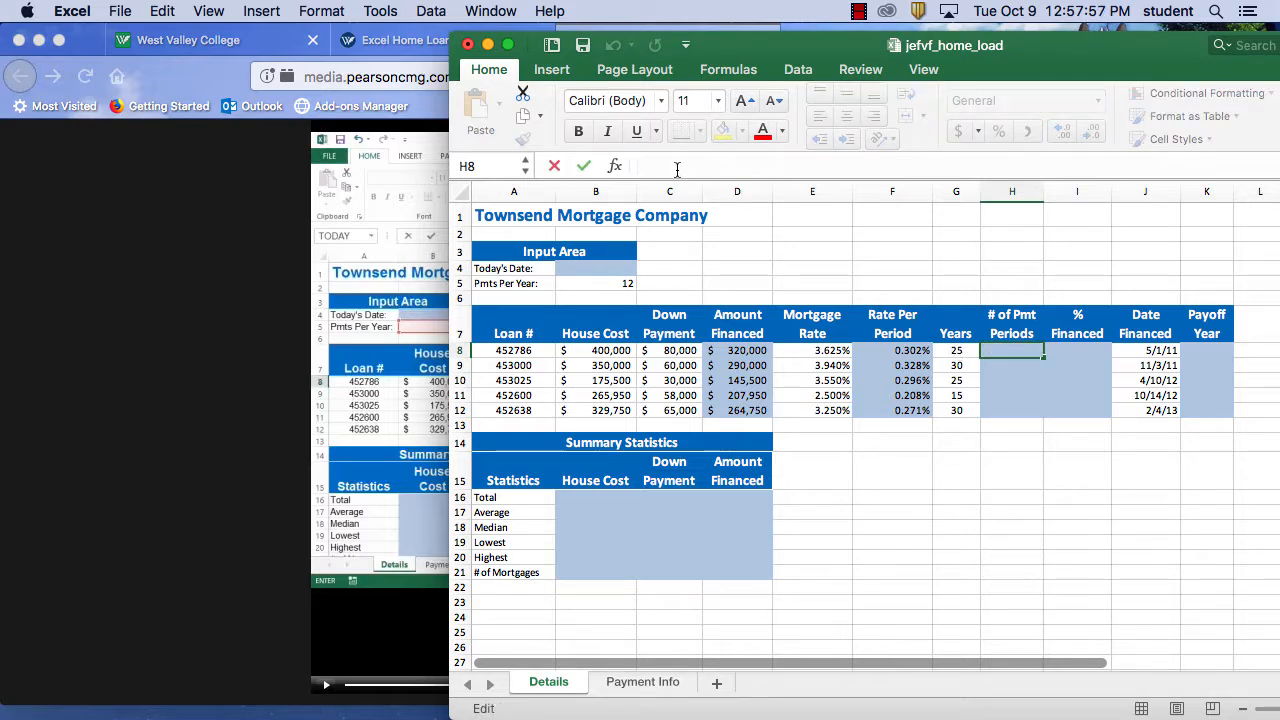
{"action": "type", "text": "="}
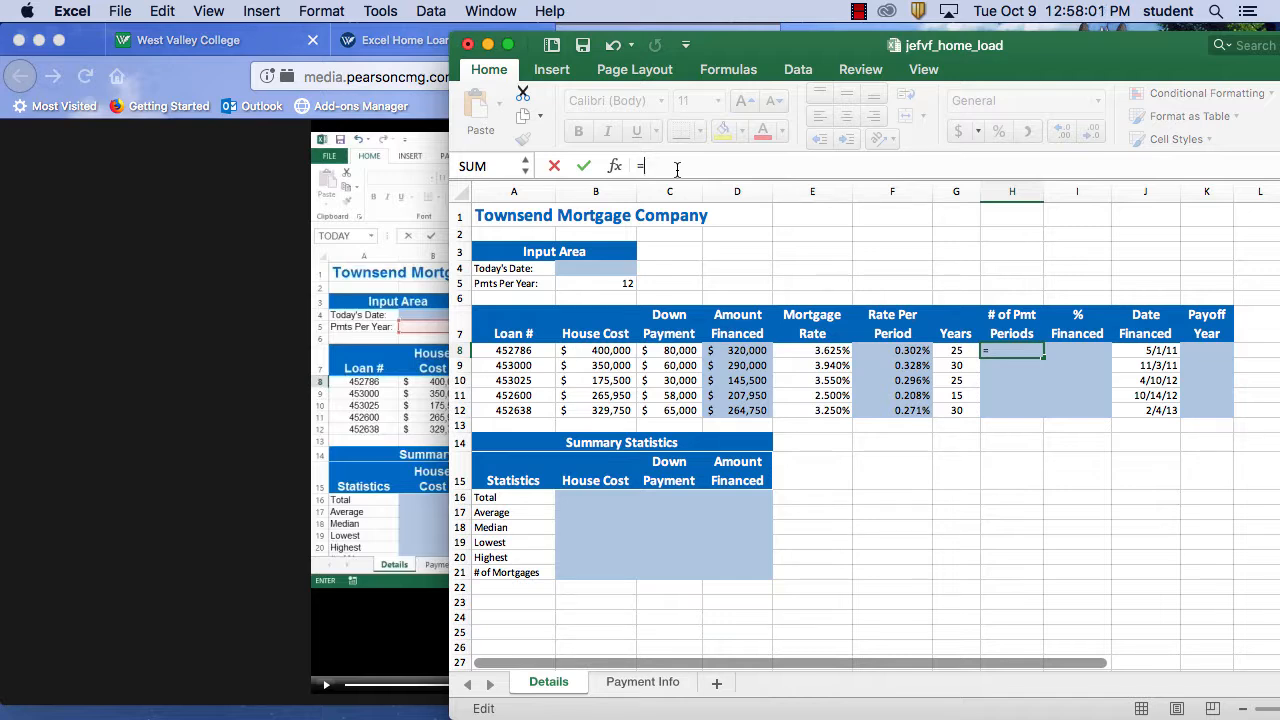
{"action": "type", "text": "G"}
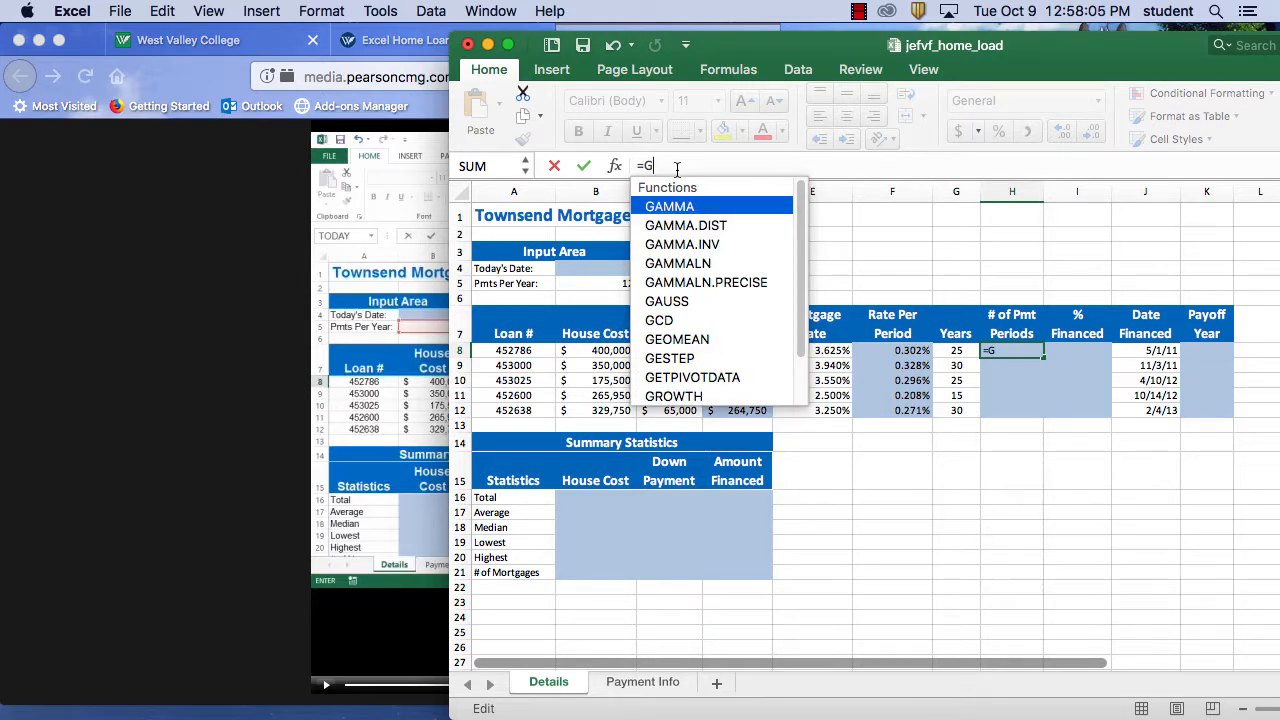
{"action": "type", "text": "8"}
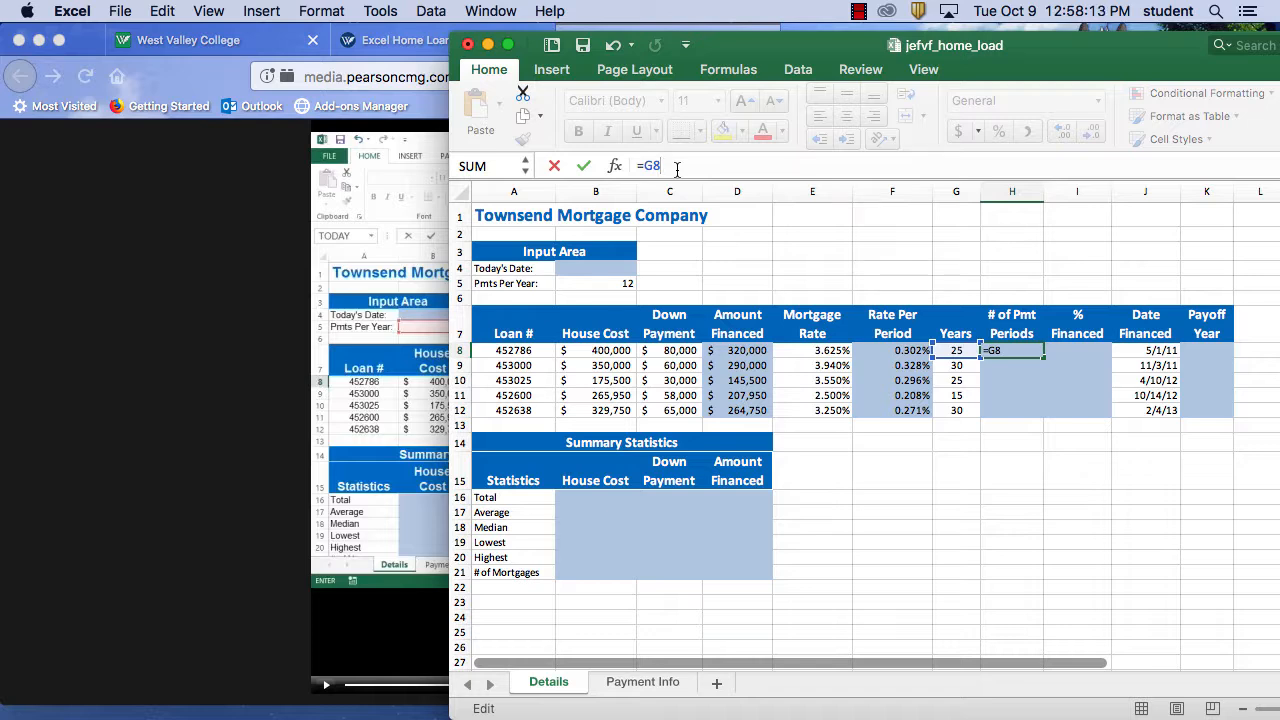
{"action": "type", "text": "*$b$5"}
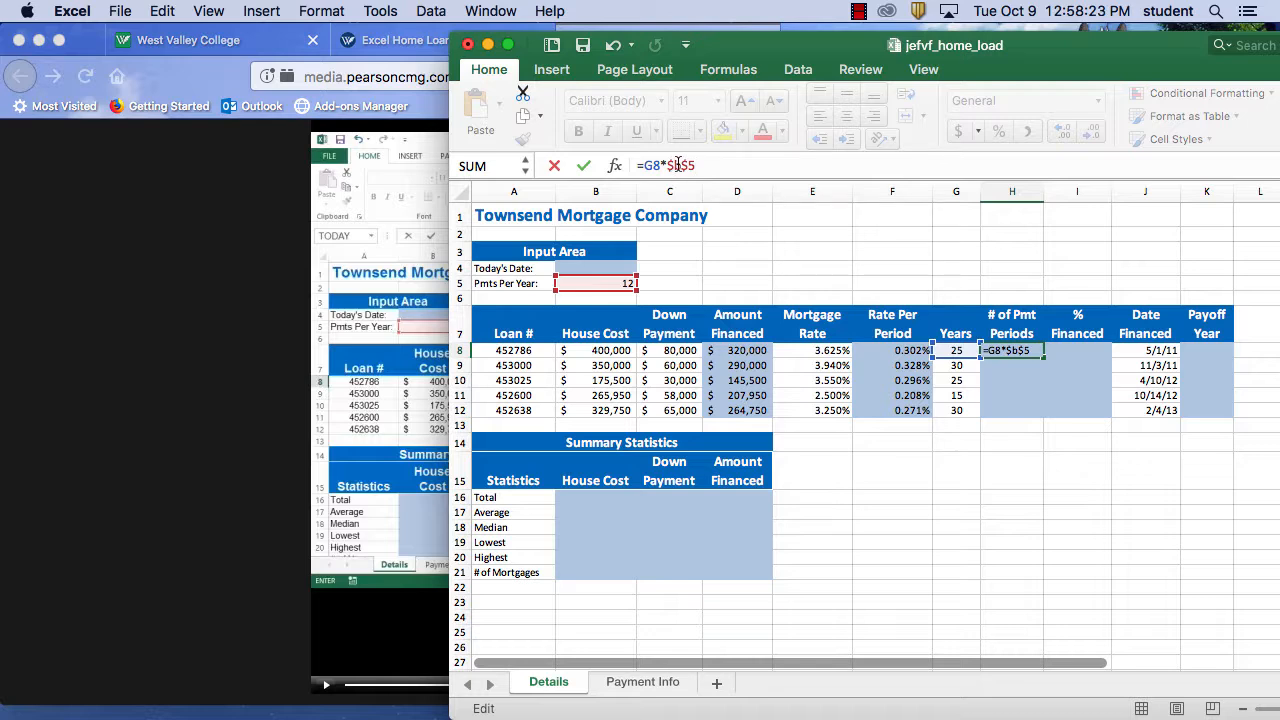
{"action": "left_click", "coordinate": [678, 165]}
{"action": "key", "text": "BackSpace"}
{"action": "left_click", "coordinate": [585, 166]}
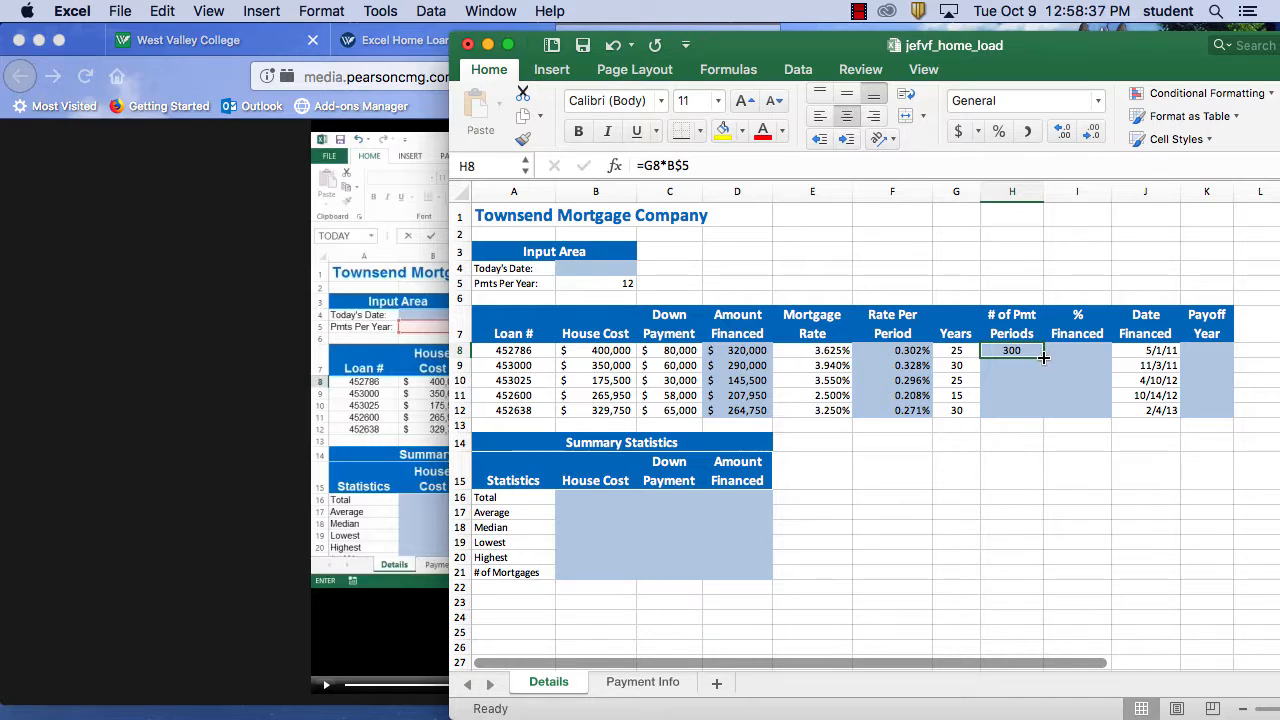
{"action": "left_click_drag", "start_coordinate": [1043, 357], "coordinate": [1045, 418]}
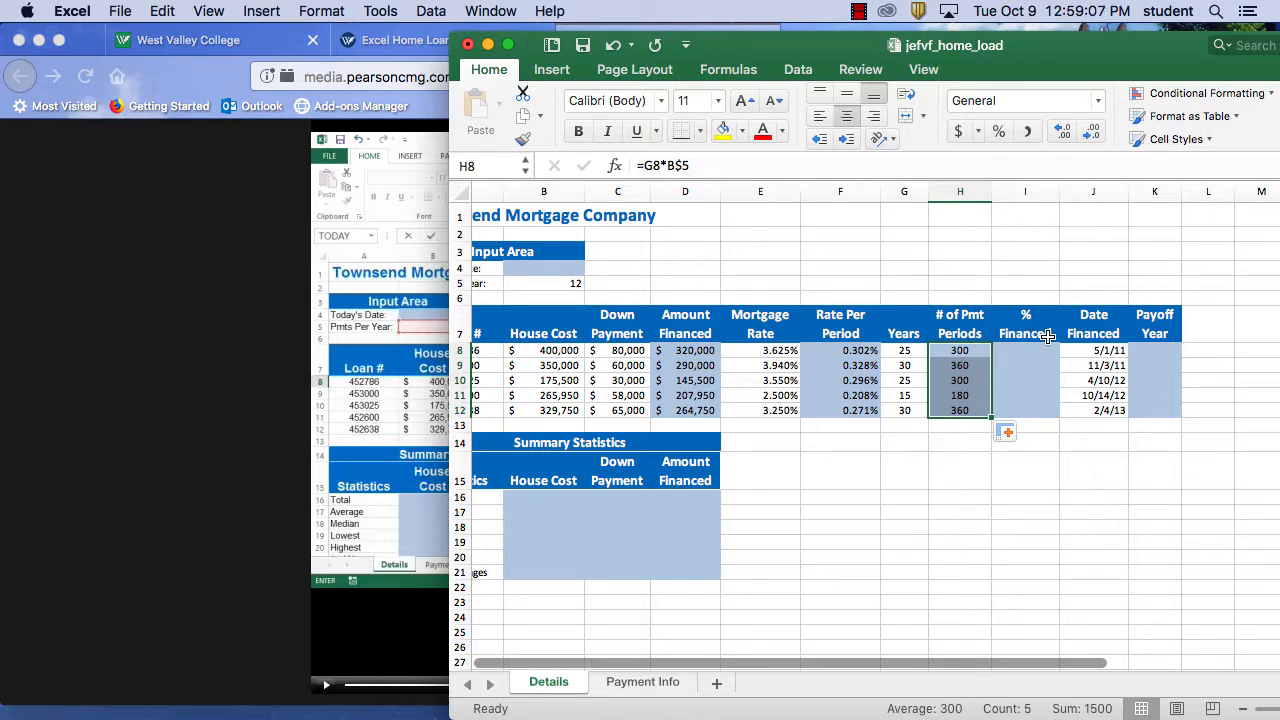
- Switch to Firefox and continue the tutorial video through the % Financed formula, pausing at about 3:03
{"action": "left_click", "coordinate": [1035, 352]}
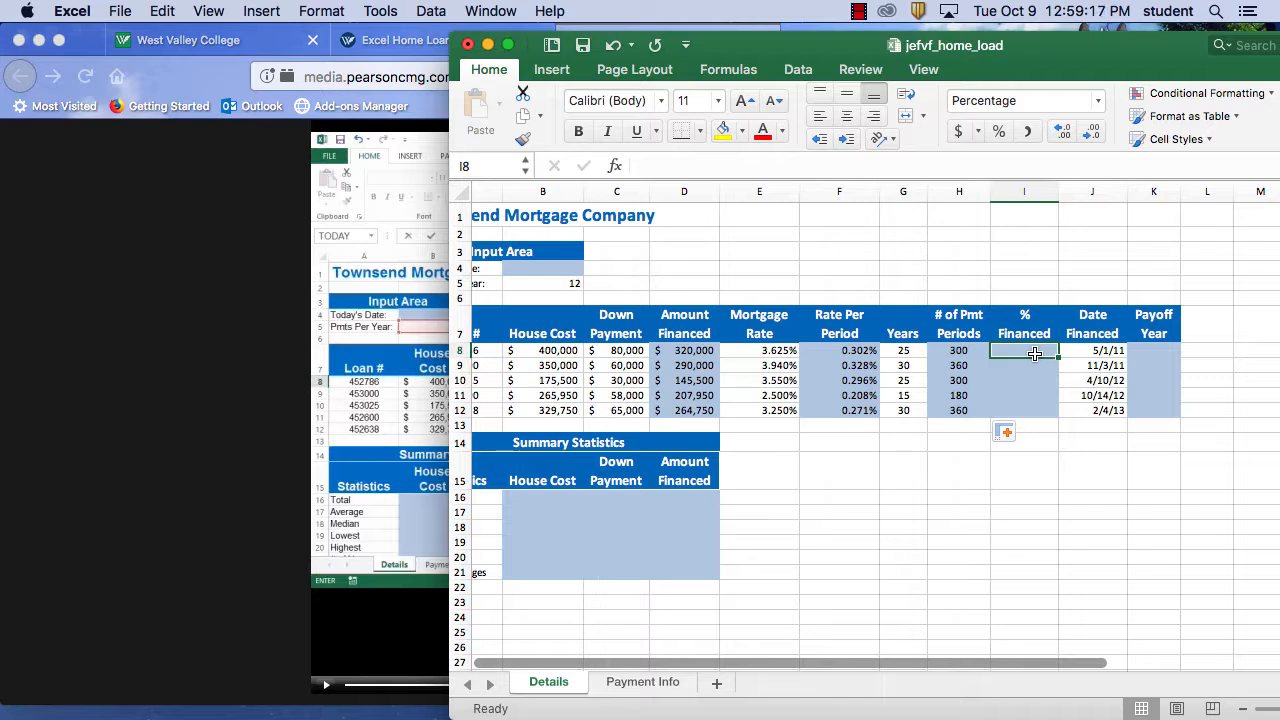
{"action": "left_click", "coordinate": [959, 348]}
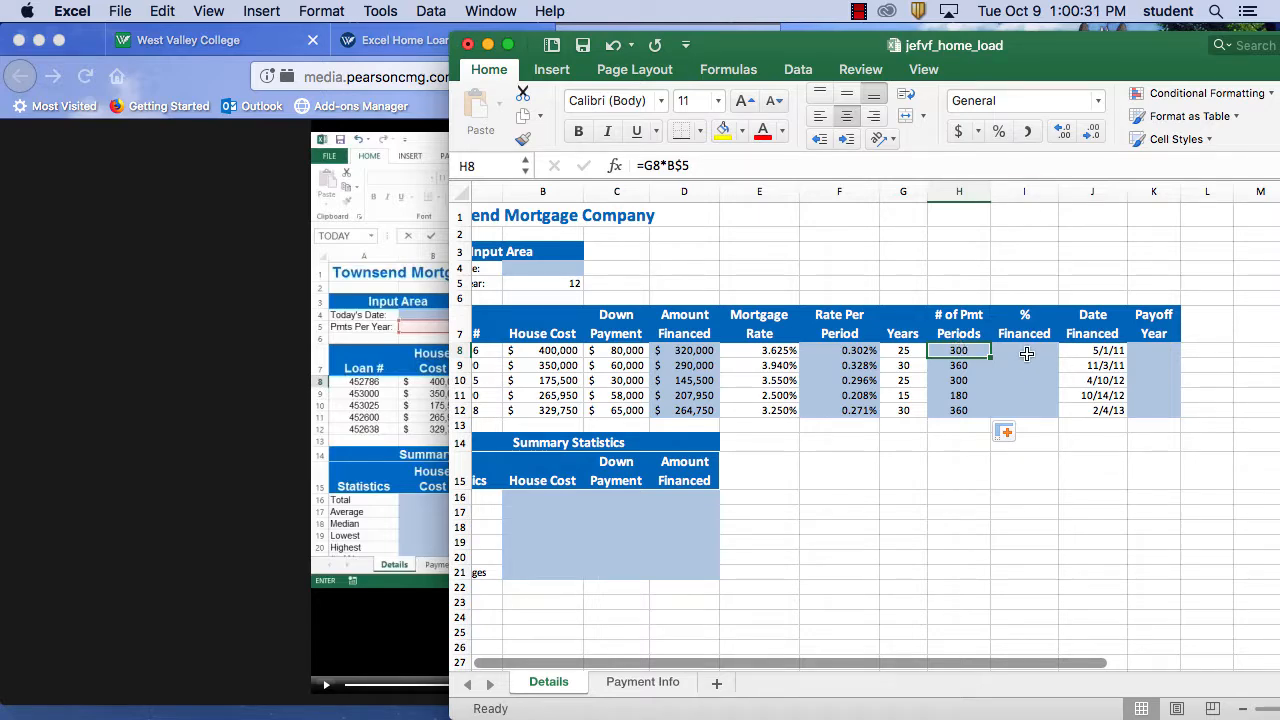
{"action": "left_click", "coordinate": [281, 448]}
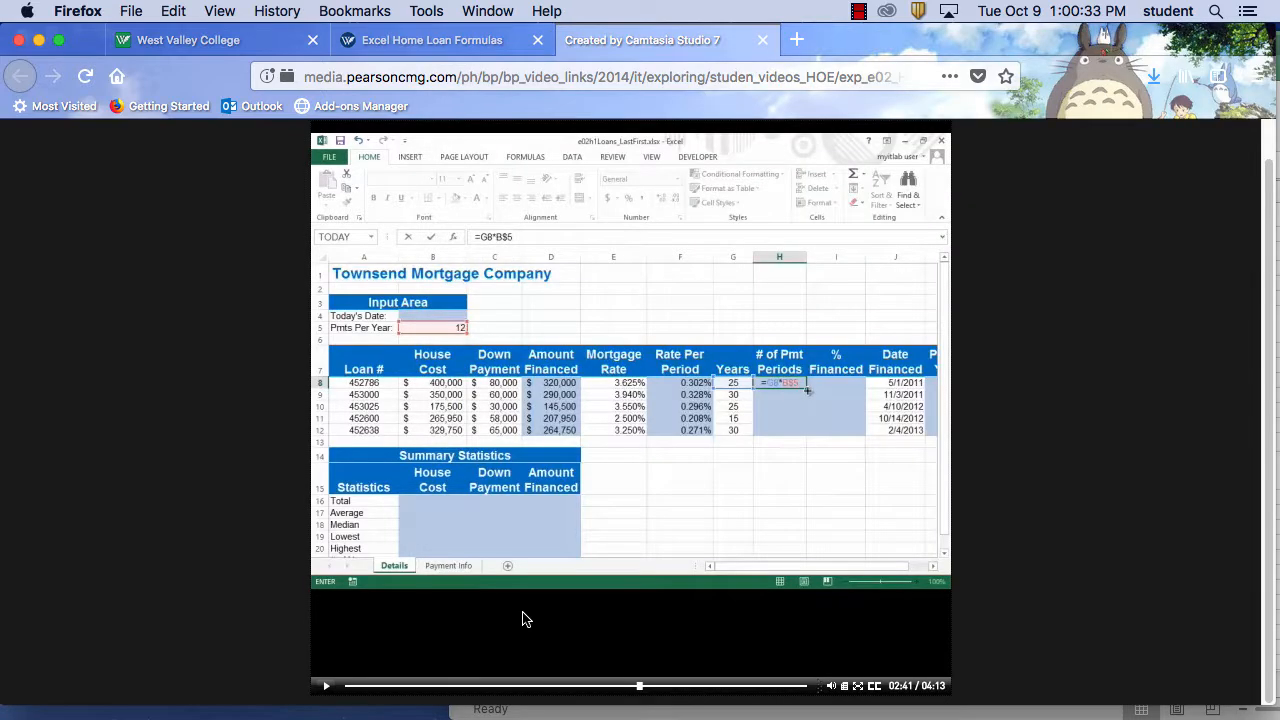
{"action": "left_click", "coordinate": [326, 687]}
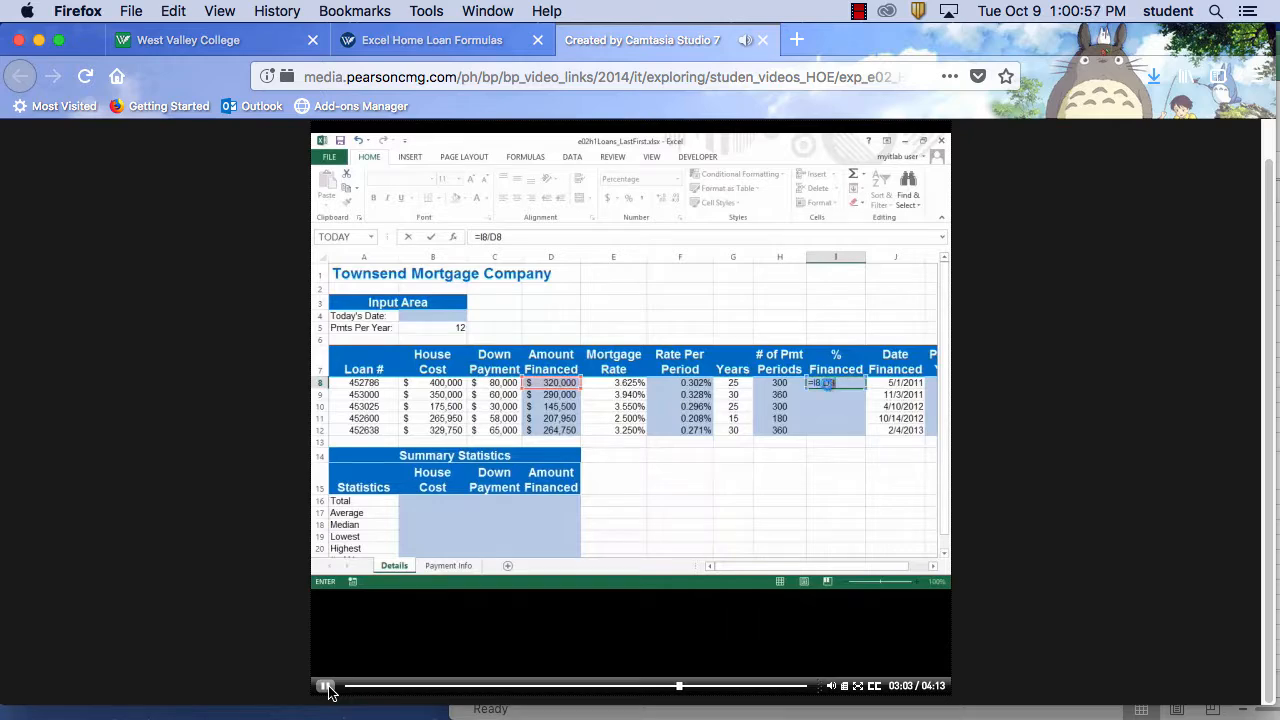
{"action": "left_click", "coordinate": [325, 686]}
- Switch to Excel, enter =I8/B8 in the % Financed cell I8, and dismiss the circular reference warning
{"action": "mouse_move", "coordinate": [757, 716]}
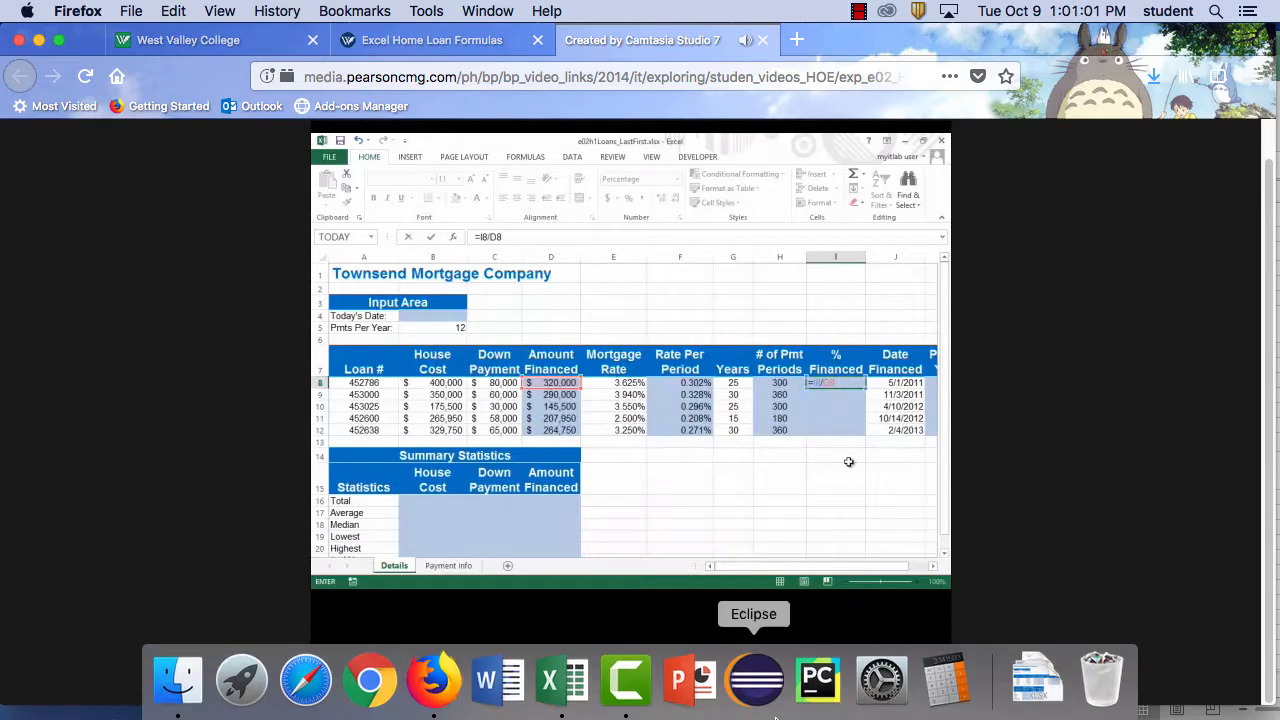
{"action": "left_click", "coordinate": [557, 680]}
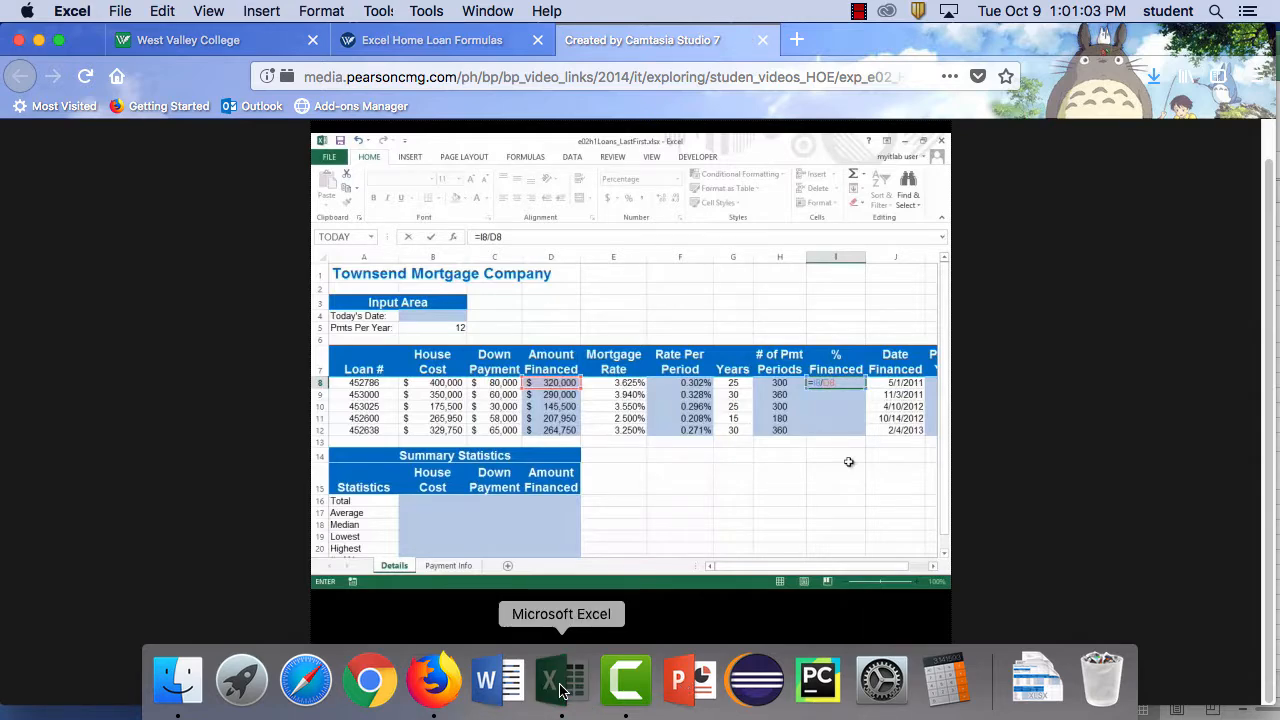
{"action": "left_click", "coordinate": [1008, 351]}
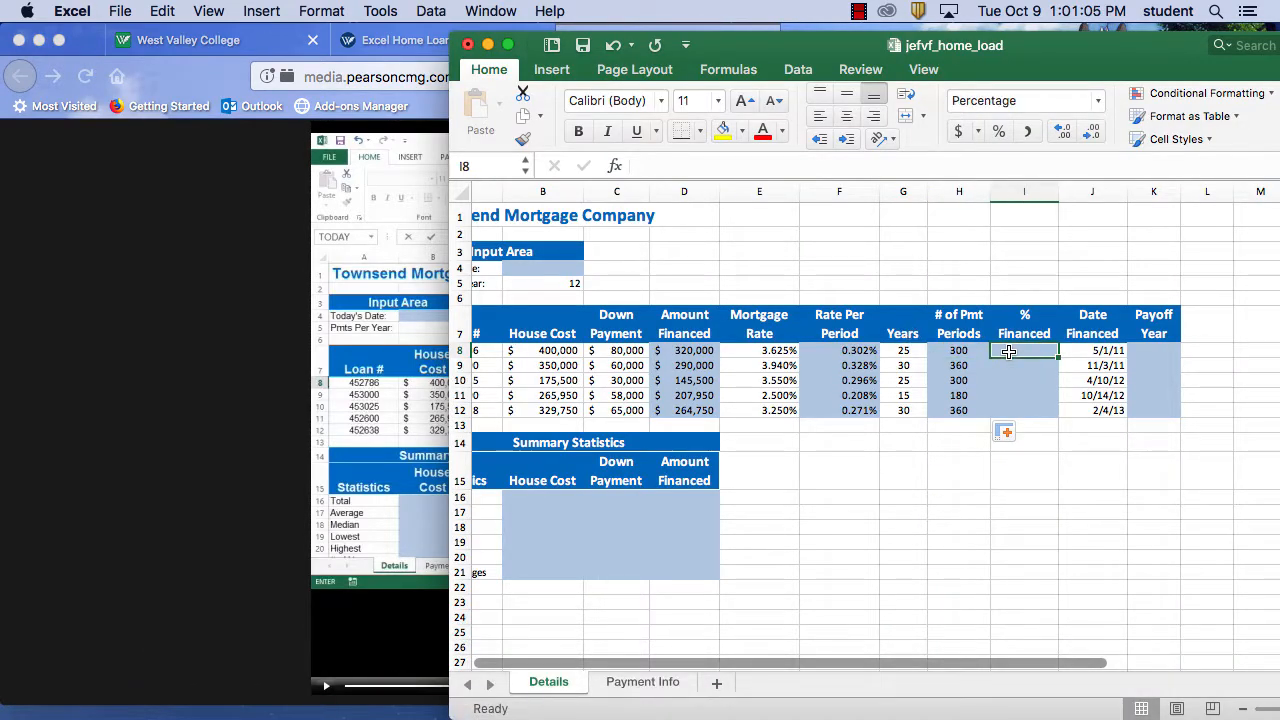
{"action": "left_click", "coordinate": [698, 167]}
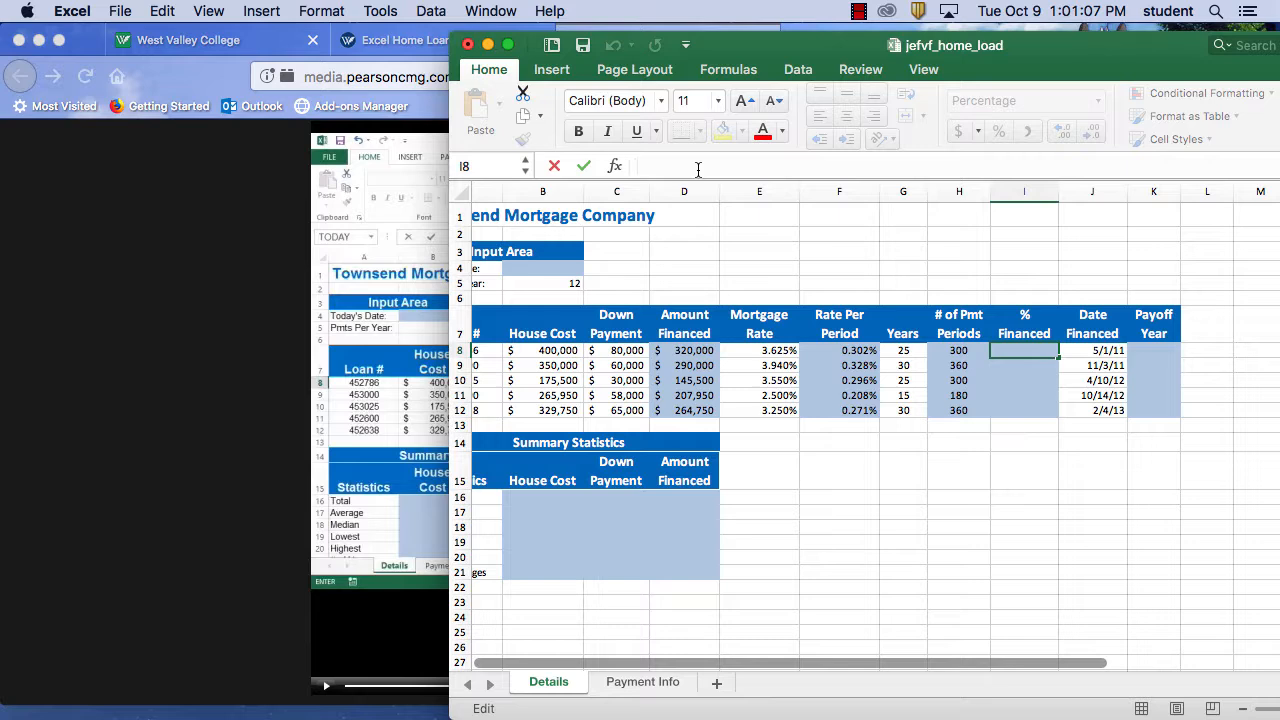
{"action": "type", "text": "=I8"}
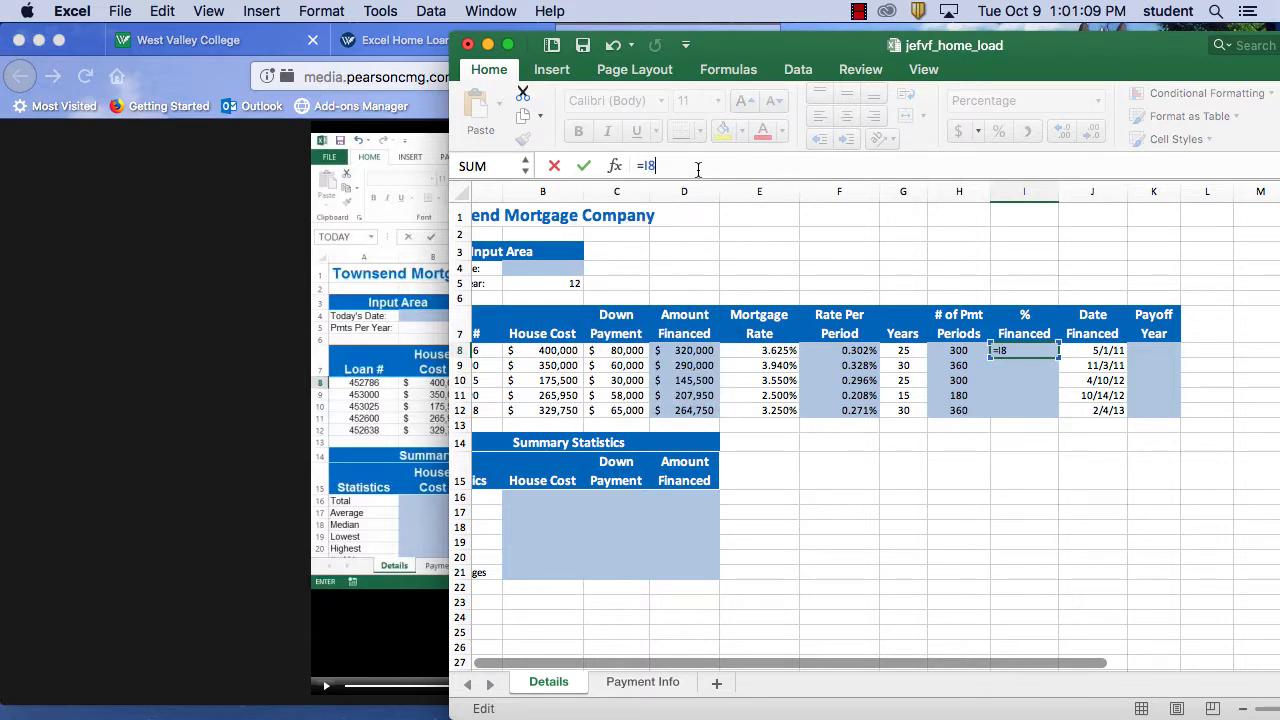
{"action": "type", "text": "/8"}
{"action": "key", "text": "BackSpace"}
{"action": "type", "text": "B"}
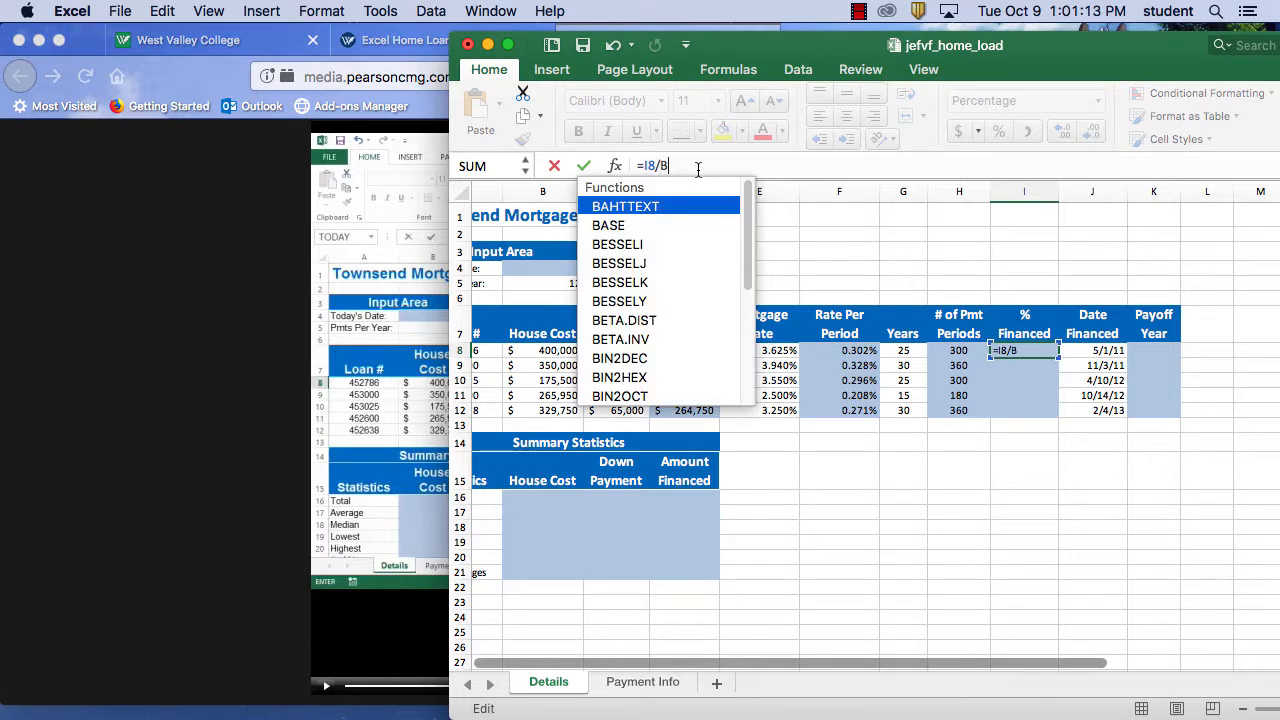
{"action": "type", "text": "8"}
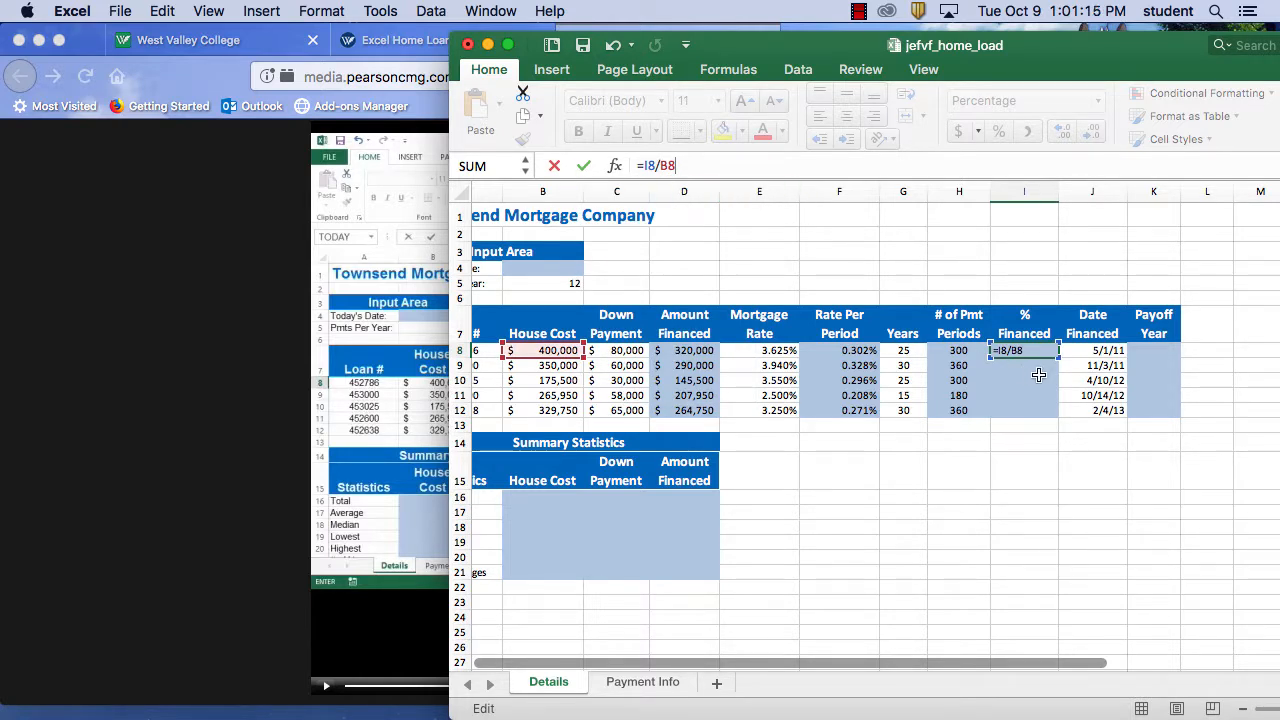
{"action": "left_click", "coordinate": [584, 166]}
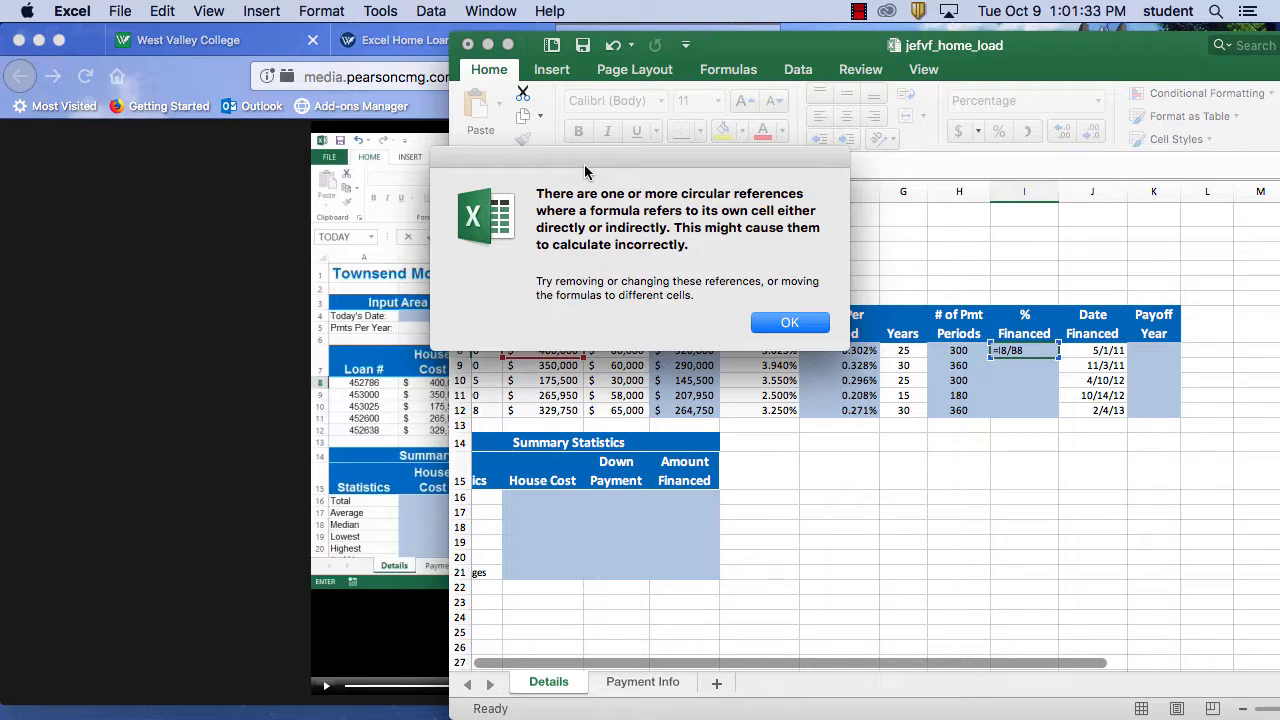
{"action": "left_click", "coordinate": [789, 324]}
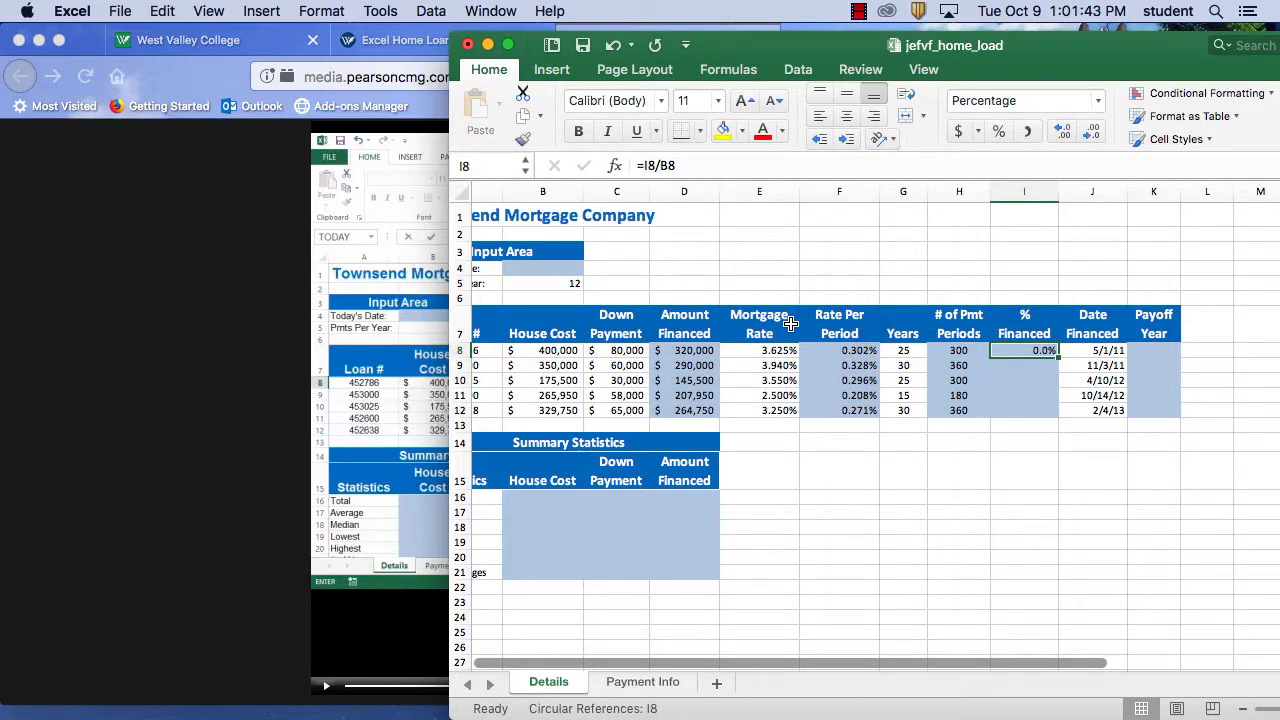
- Move the workbook window so the whole loan table from Loan # to Payoff Year fits on screen
{"action": "scroll", "coordinate": [1140, 300], "scroll_direction": "left", "scroll_amount": 2}
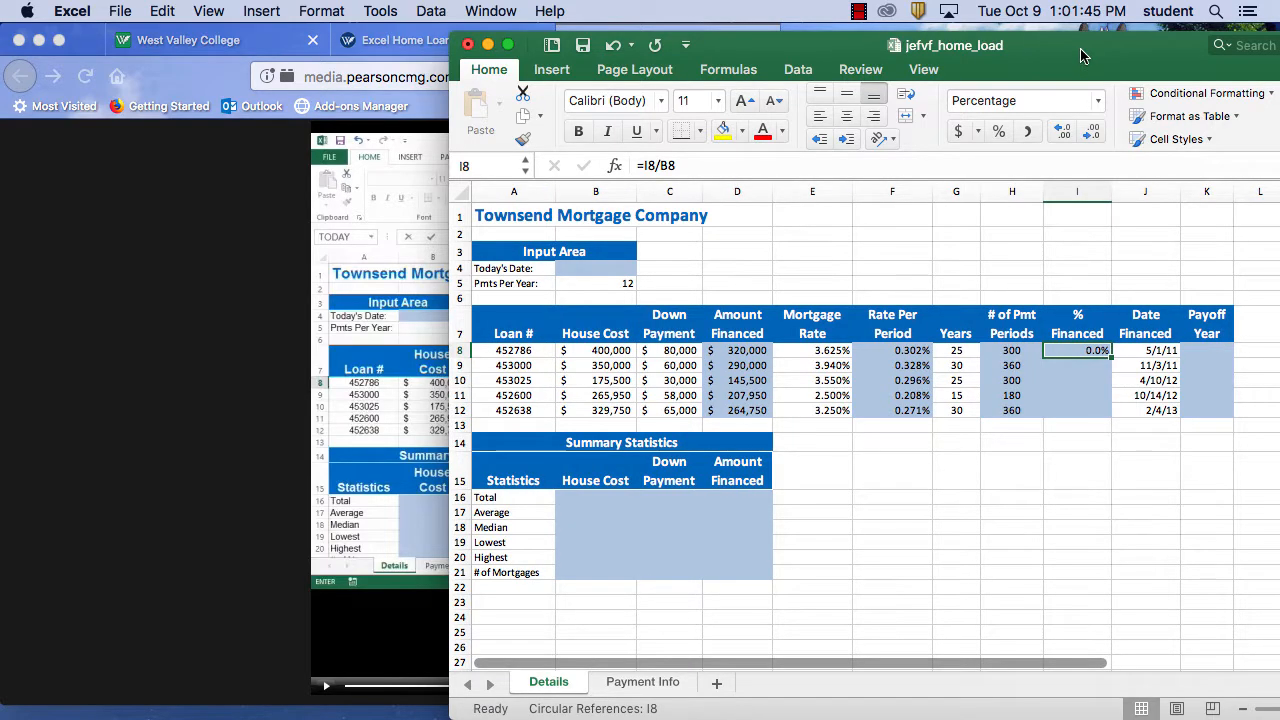
{"action": "left_click_drag", "start_coordinate": [1080, 55], "coordinate": [796, 45]}
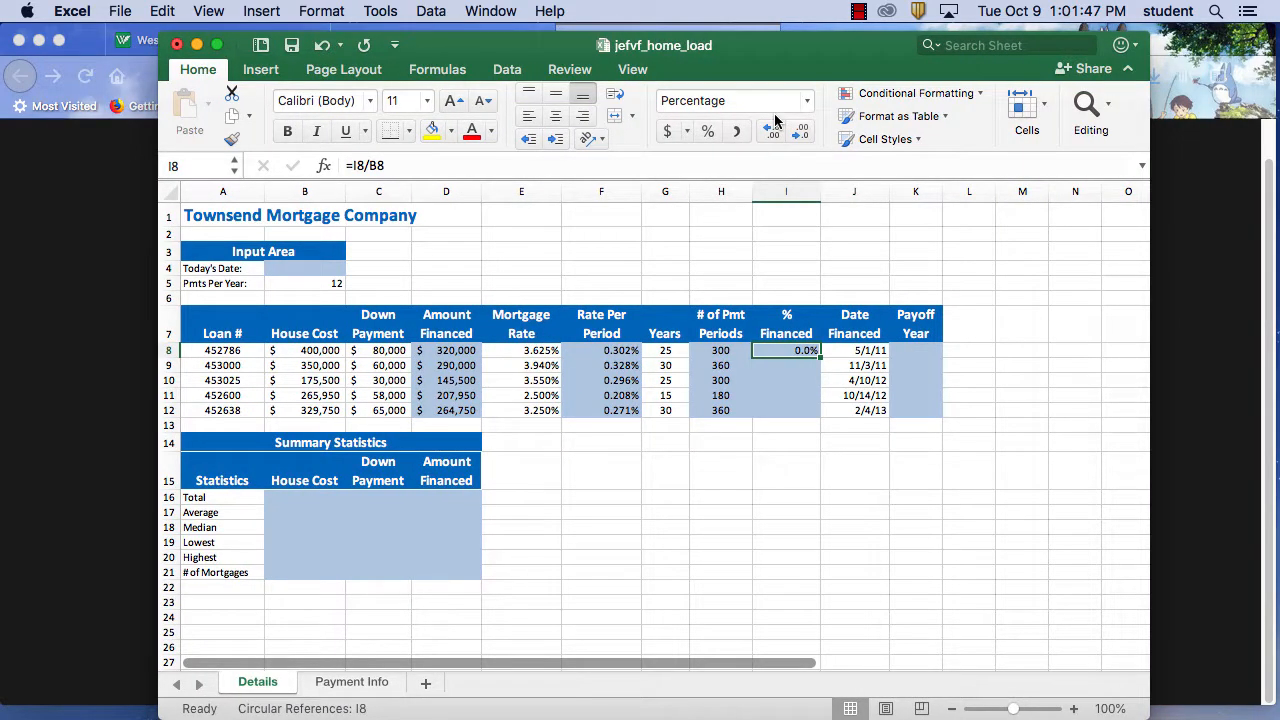
{"action": "left_click", "coordinate": [633, 70]}
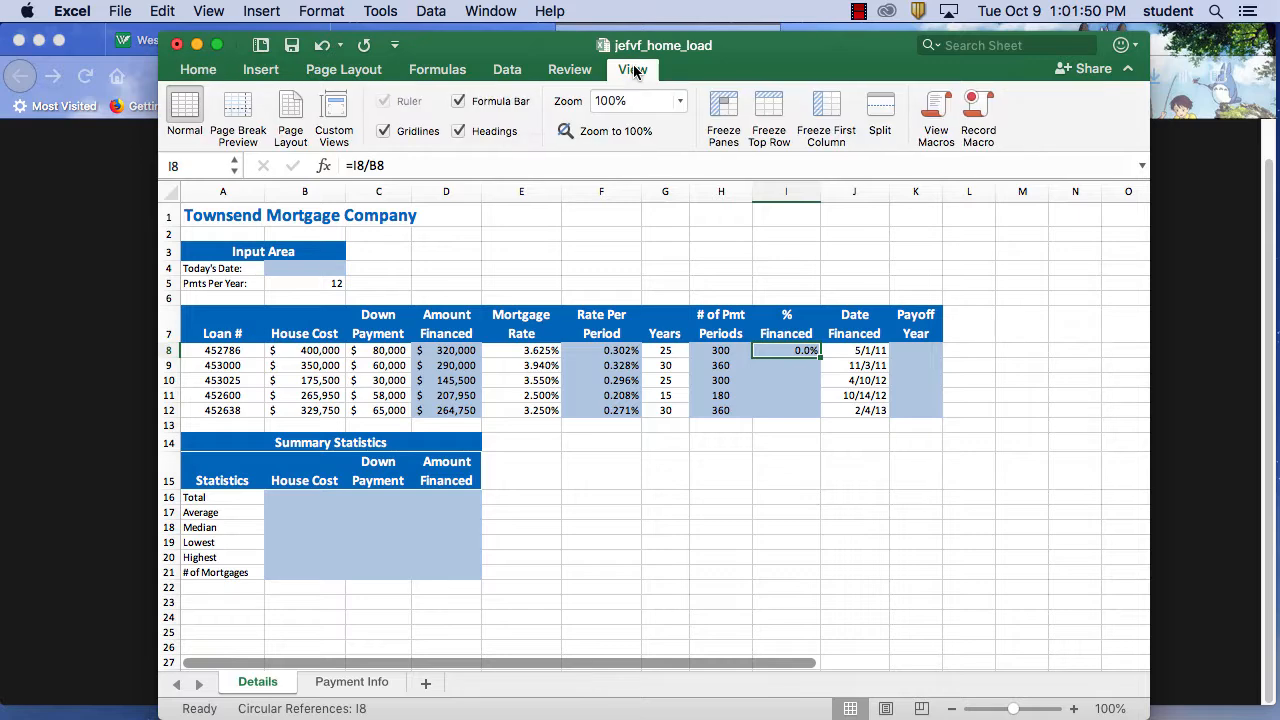
{"action": "left_click", "coordinate": [198, 72]}
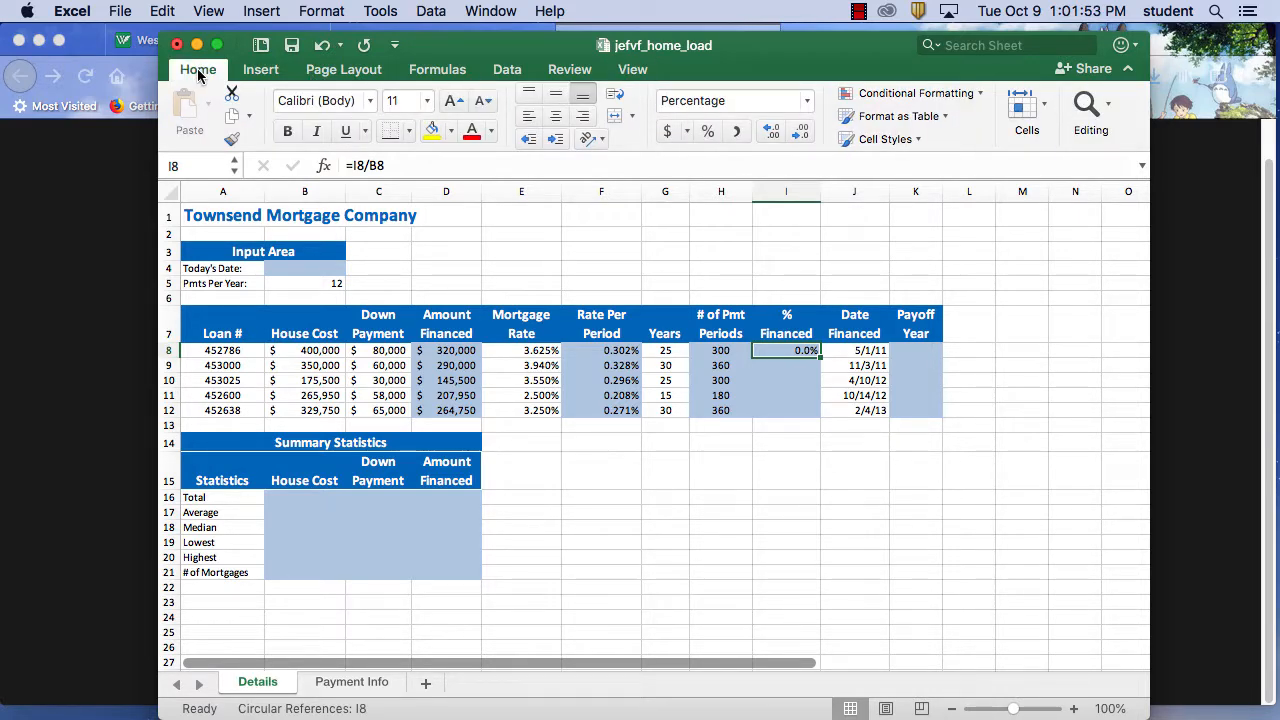
{"action": "left_click", "coordinate": [635, 72]}
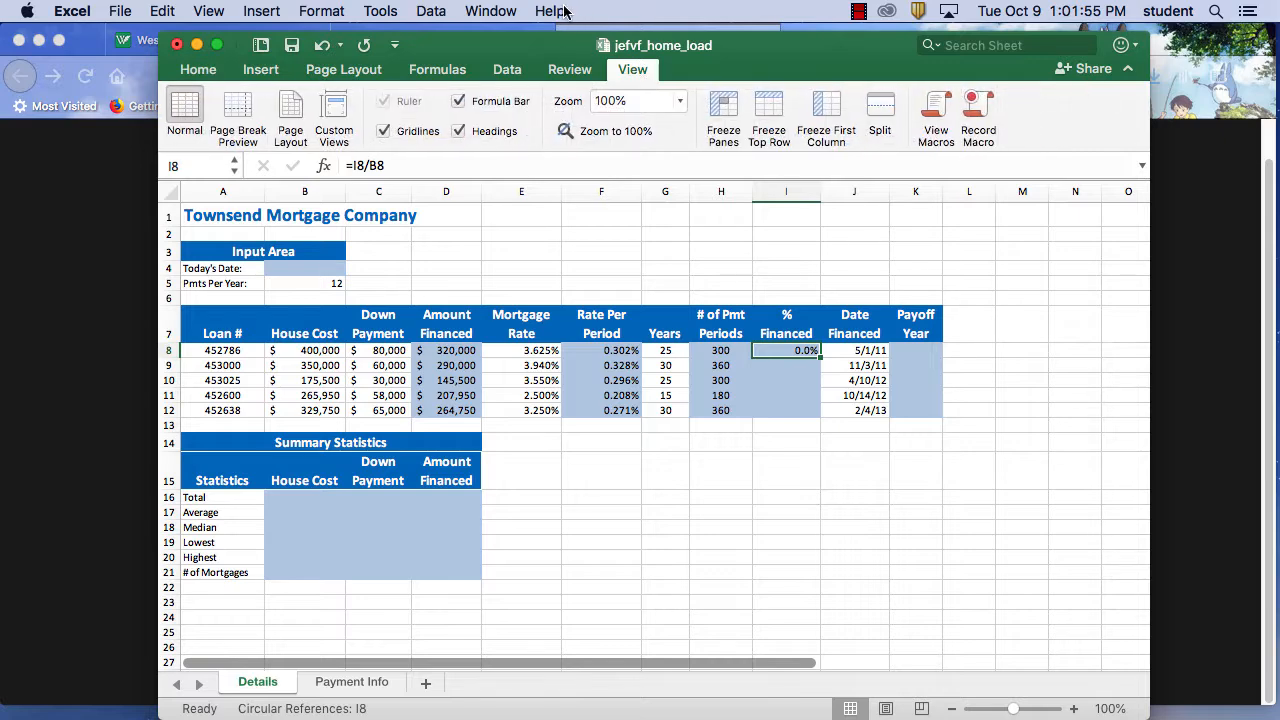
- Open Excel Help and bring up its Formula basics article
{"action": "left_click", "coordinate": [563, 11]}
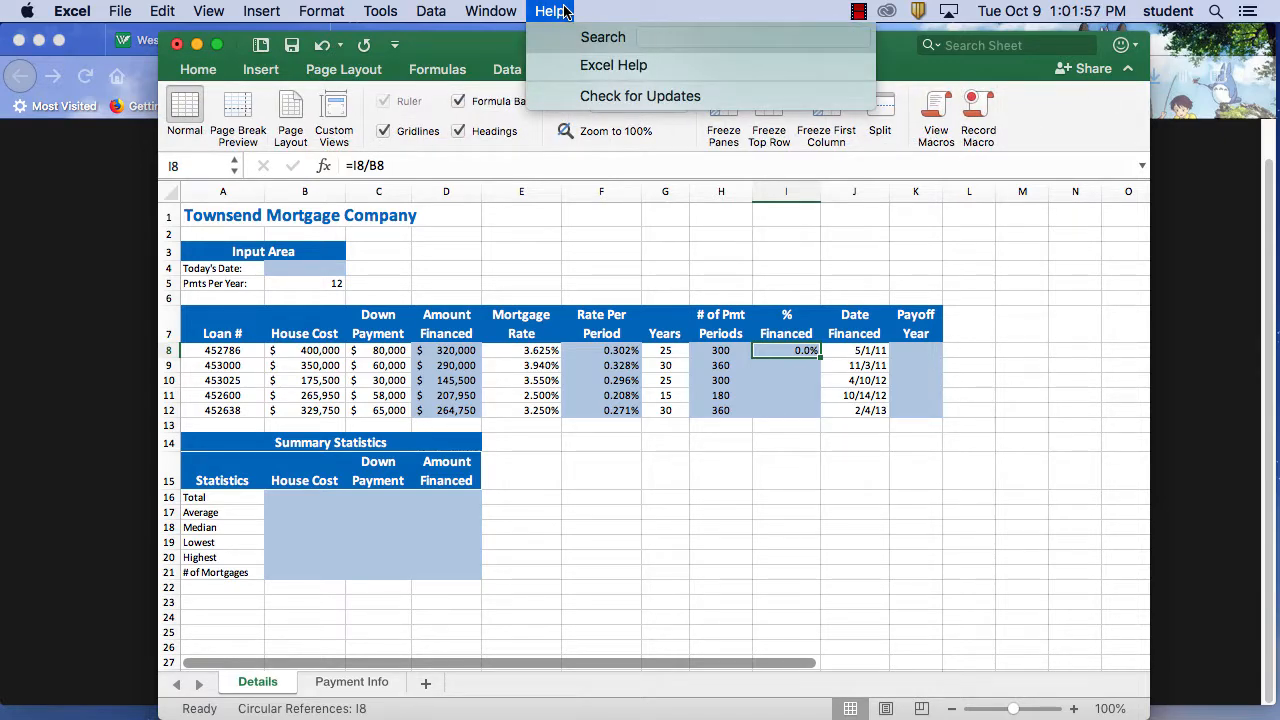
{"action": "left_click", "coordinate": [594, 68]}
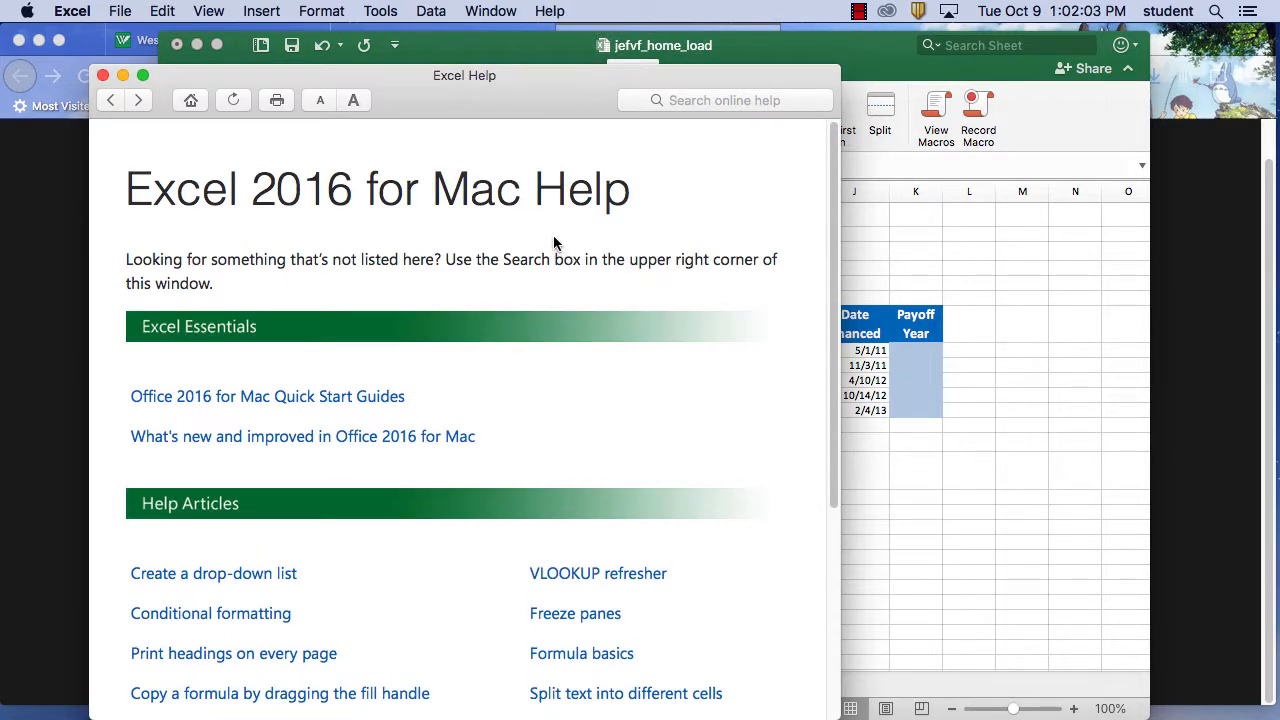
{"action": "scroll", "coordinate": [523, 242], "scroll_direction": "down", "scroll_amount": 1}
{"action": "scroll", "coordinate": [524, 244], "scroll_direction": "down", "scroll_amount": 3}
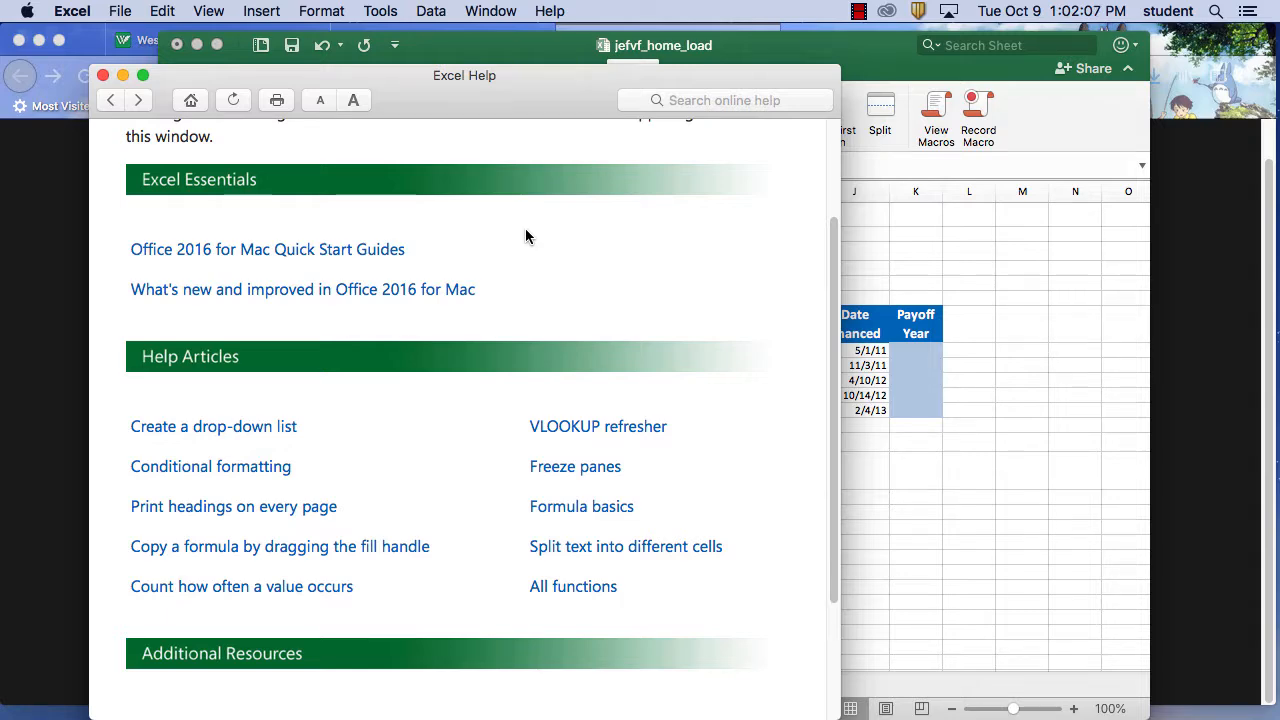
{"action": "left_click", "coordinate": [598, 510]}
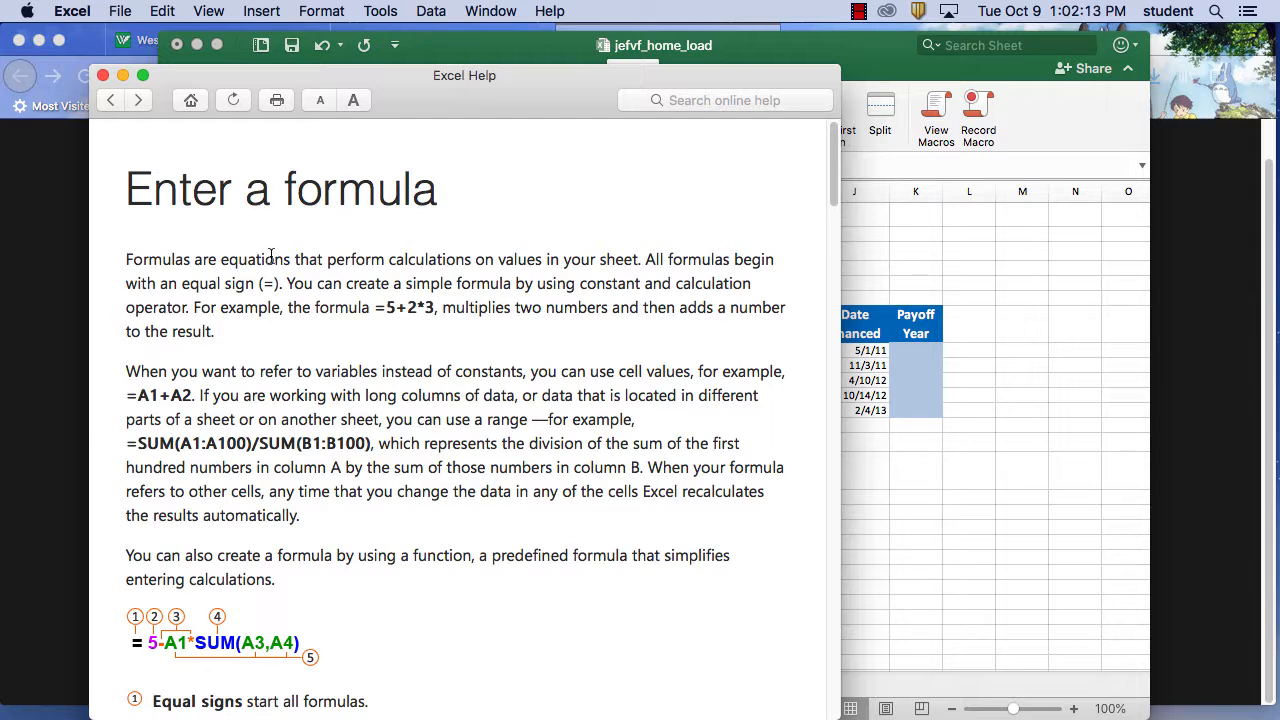
- Read the Enter a formula article from the formula parts through the Formula Builder tips, and close the Help window
{"action": "left_click_drag", "start_coordinate": [276, 283], "coordinate": [265, 287]}
{"action": "scroll", "coordinate": [368, 371], "scroll_direction": "down", "scroll_amount": 3}
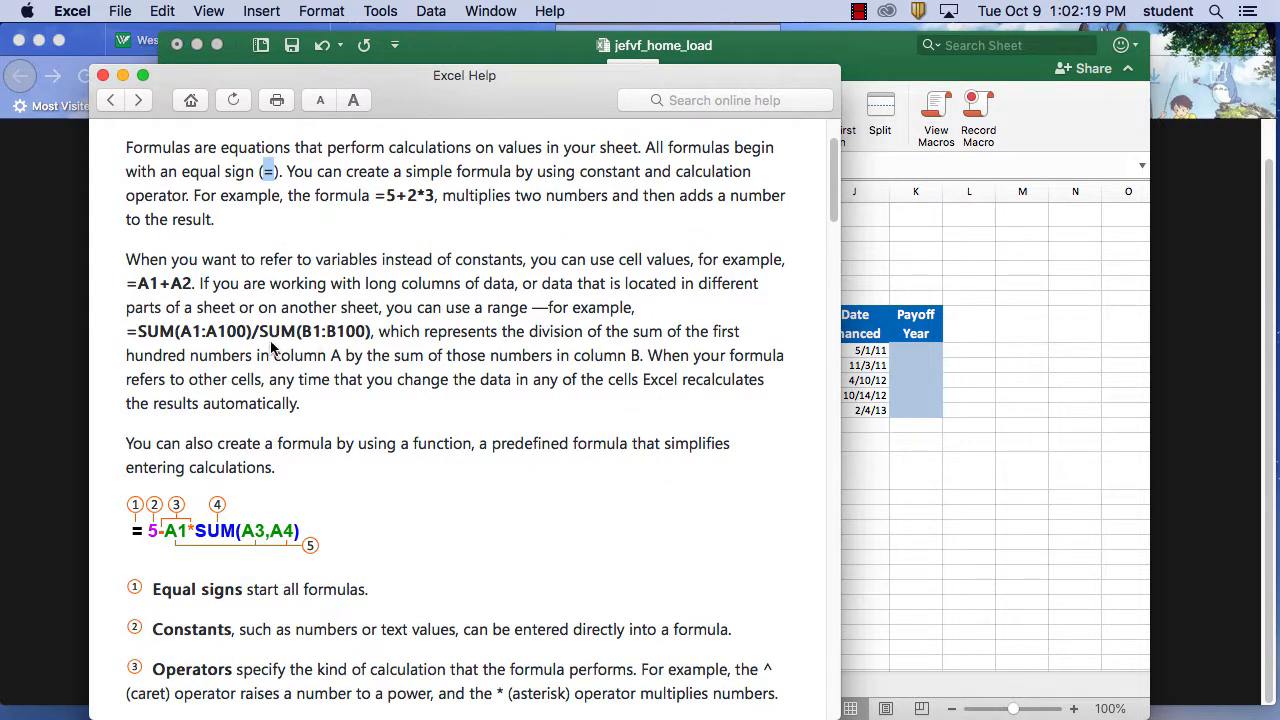
{"action": "left_click_drag", "start_coordinate": [372, 332], "coordinate": [297, 333]}
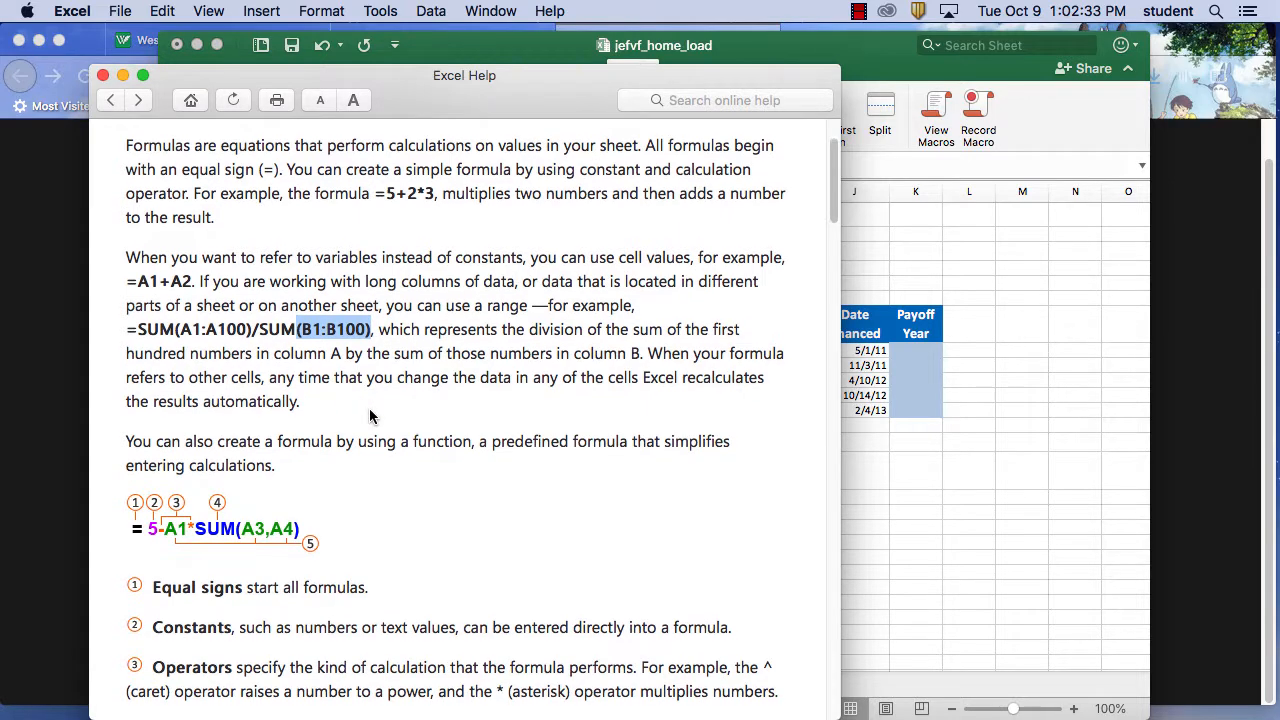
{"action": "scroll", "coordinate": [340, 420], "scroll_direction": "down", "scroll_amount": 3}
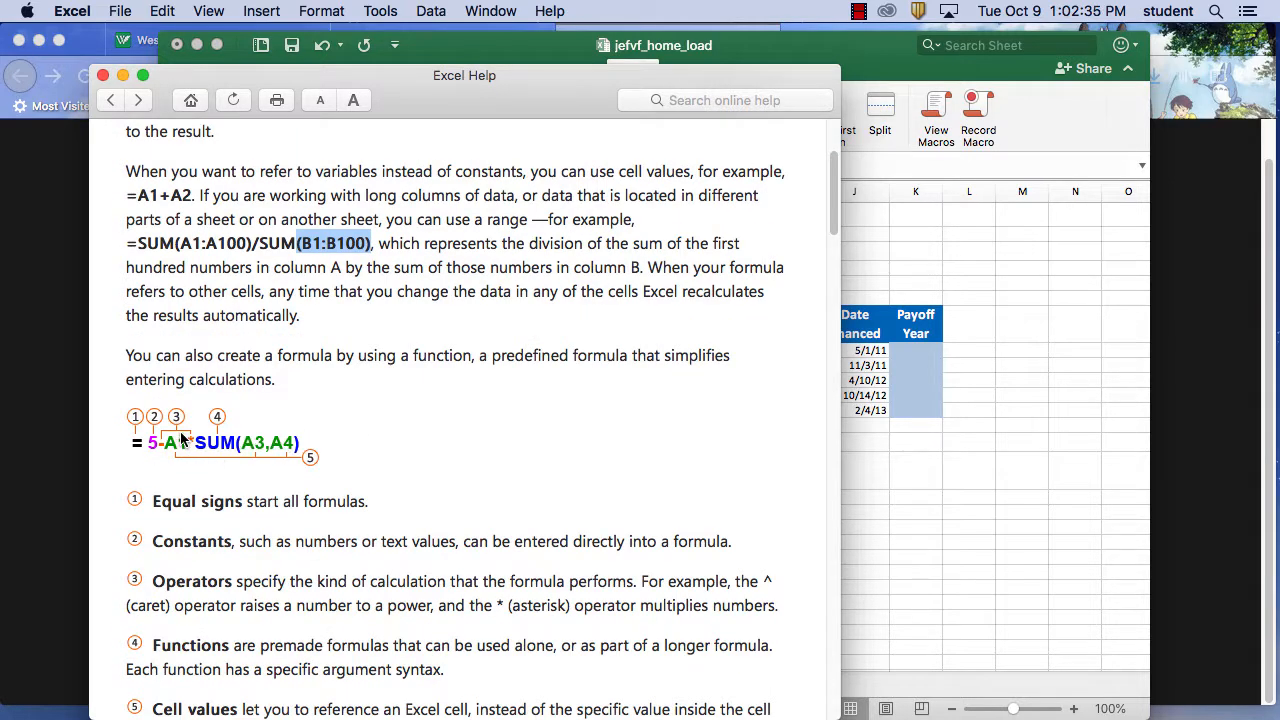
{"action": "scroll", "coordinate": [335, 447], "scroll_direction": "down", "scroll_amount": 5}
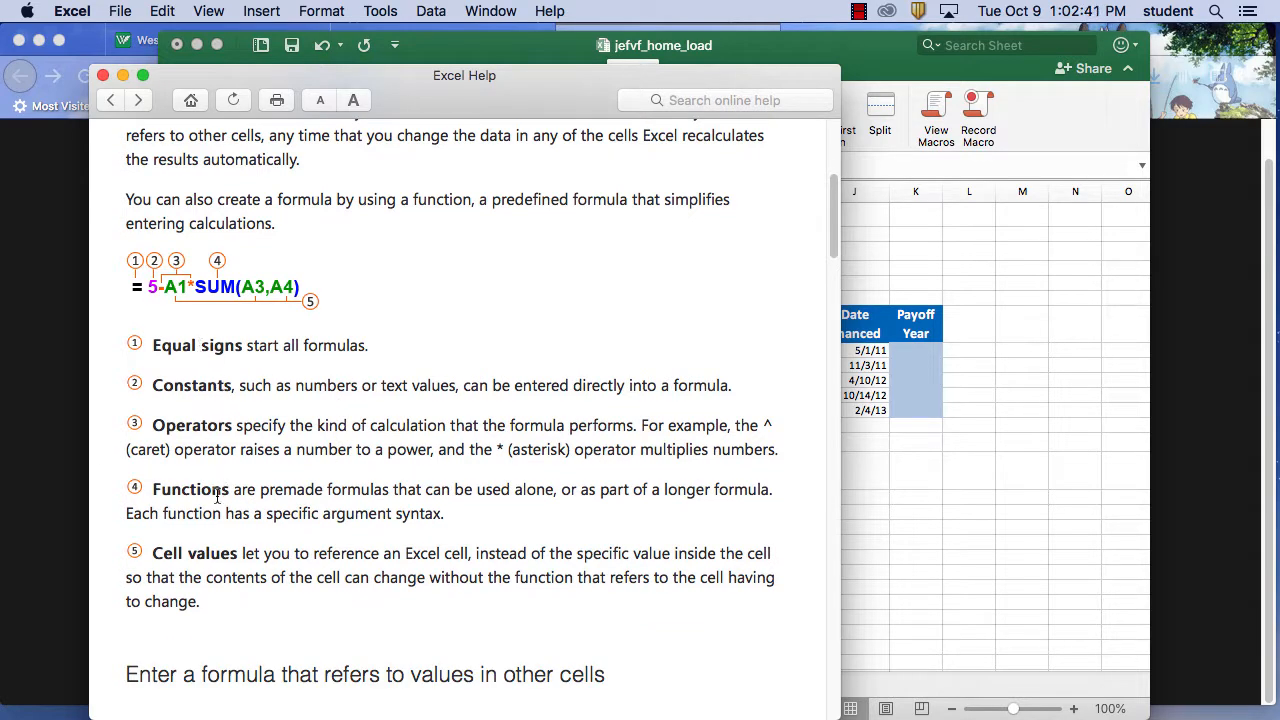
{"action": "scroll", "coordinate": [414, 552], "scroll_direction": "down", "scroll_amount": 7}
{"action": "scroll", "coordinate": [414, 552], "scroll_direction": "down", "scroll_amount": 17}
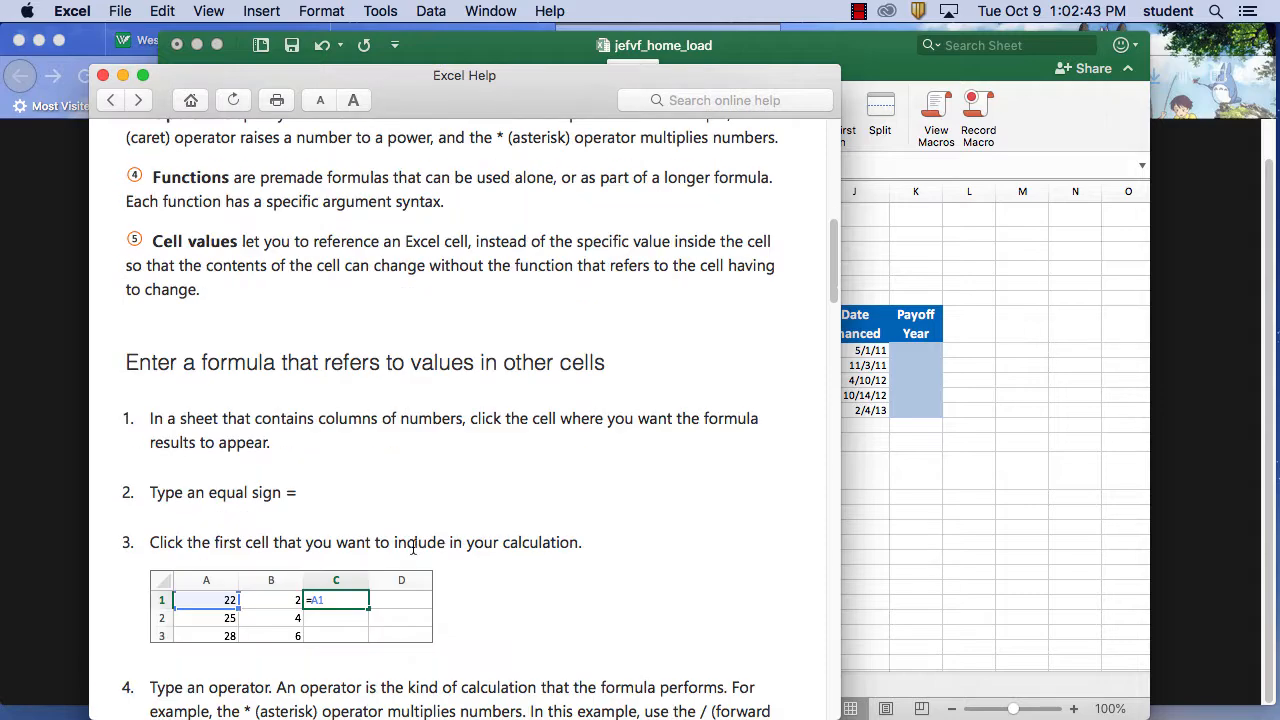
{"action": "scroll", "coordinate": [420, 552], "scroll_direction": "down", "scroll_amount": 20}
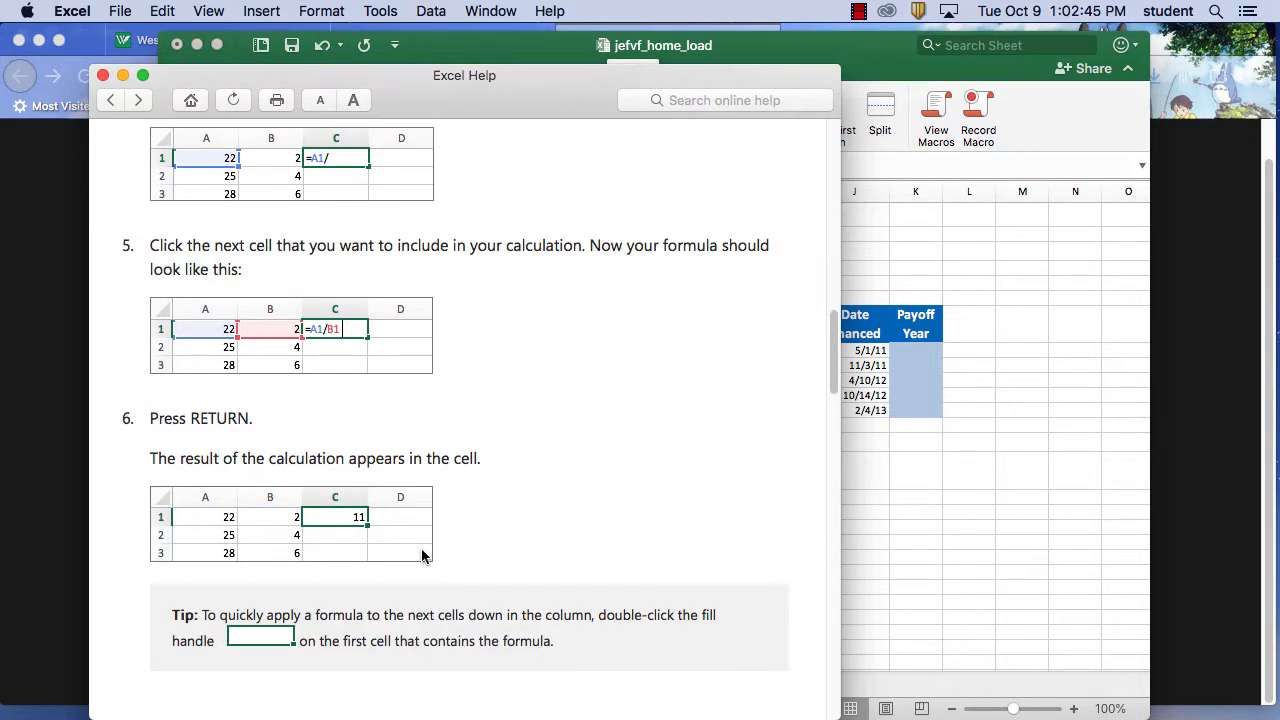
{"action": "scroll", "coordinate": [424, 558], "scroll_direction": "down", "scroll_amount": 20}
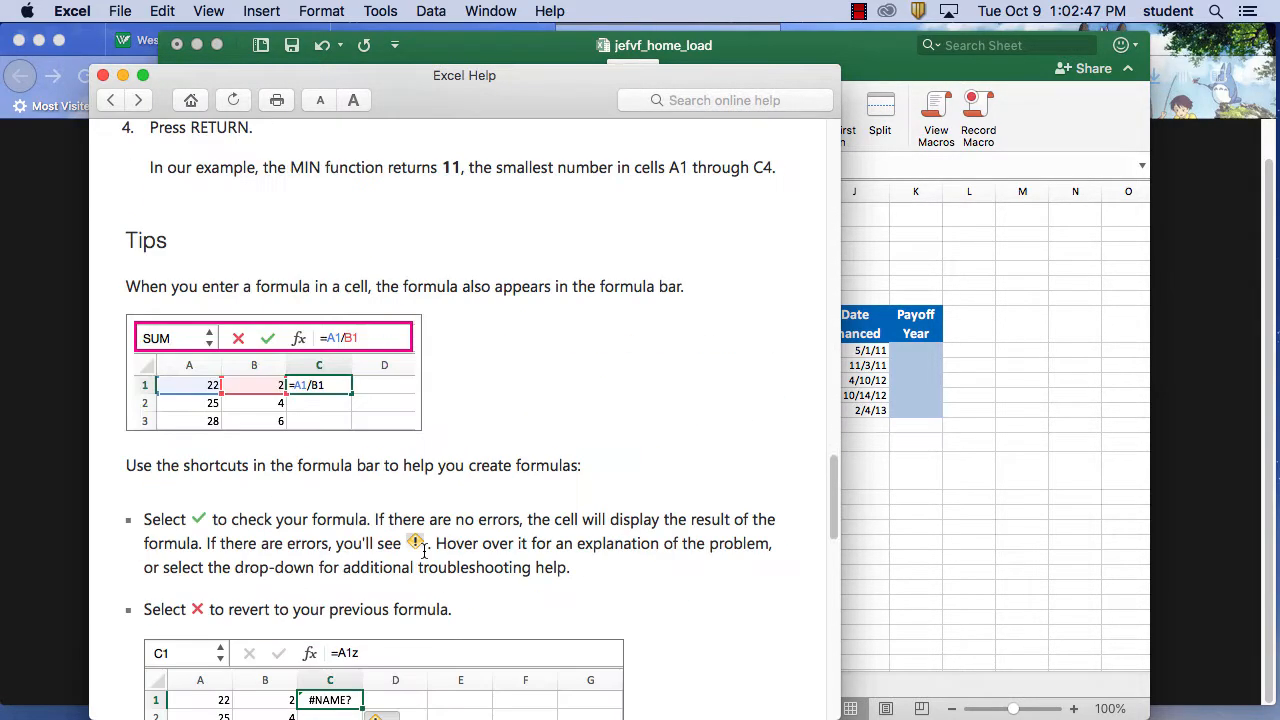
{"action": "scroll", "coordinate": [425, 556], "scroll_direction": "down", "scroll_amount": 9}
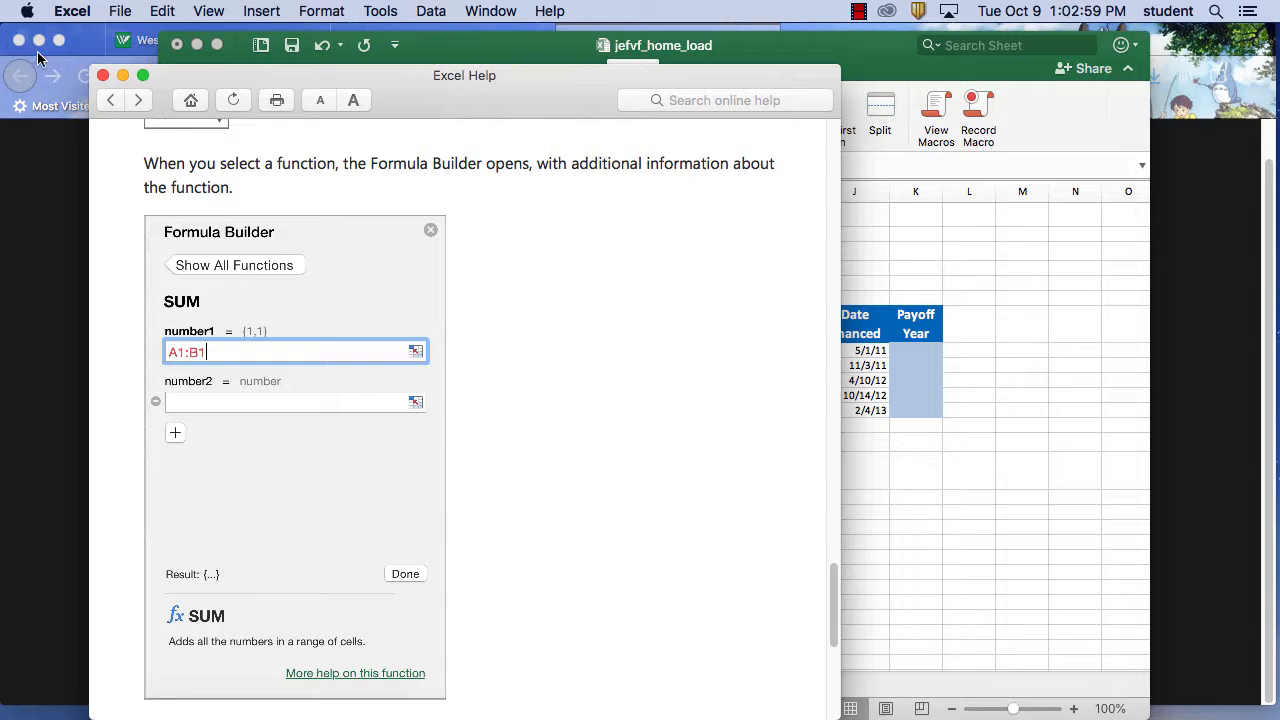
{"action": "left_click", "coordinate": [103, 76]}
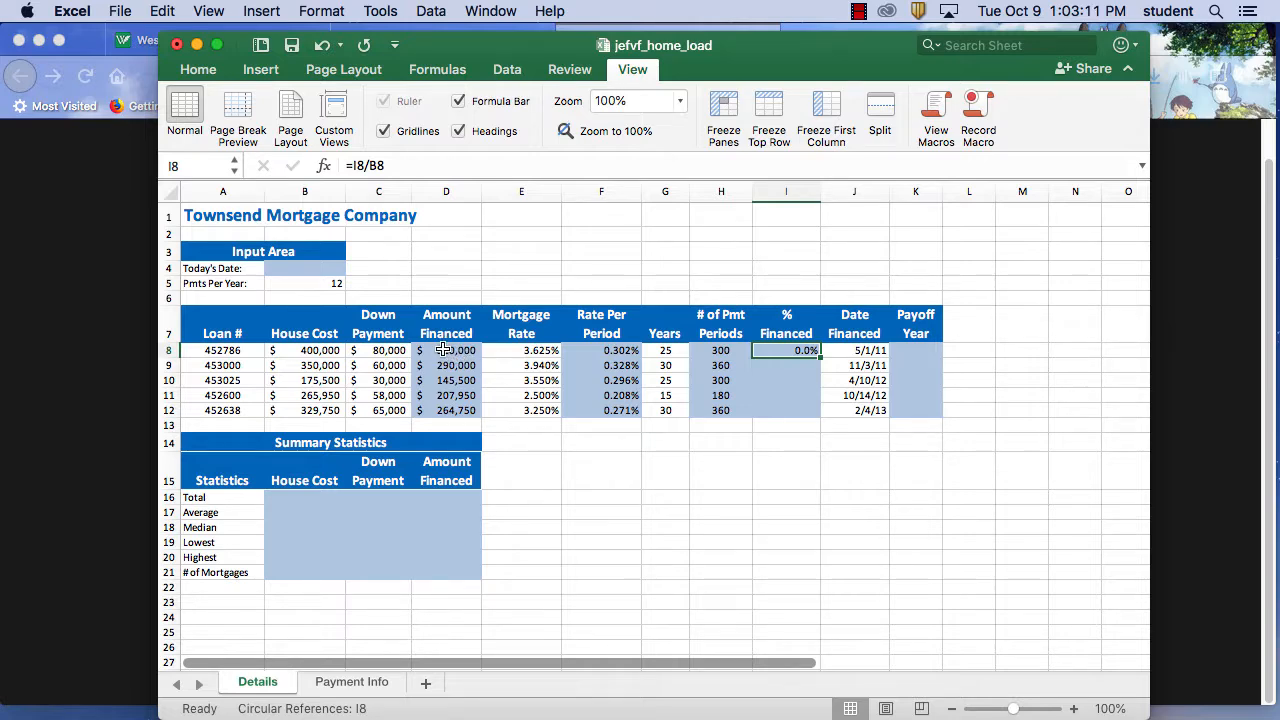
- Switch to Firefox and continue the tutorial video through the corrected % Financed formula, pausing at about 3:55
{"action": "left_click", "coordinate": [1193, 610]}
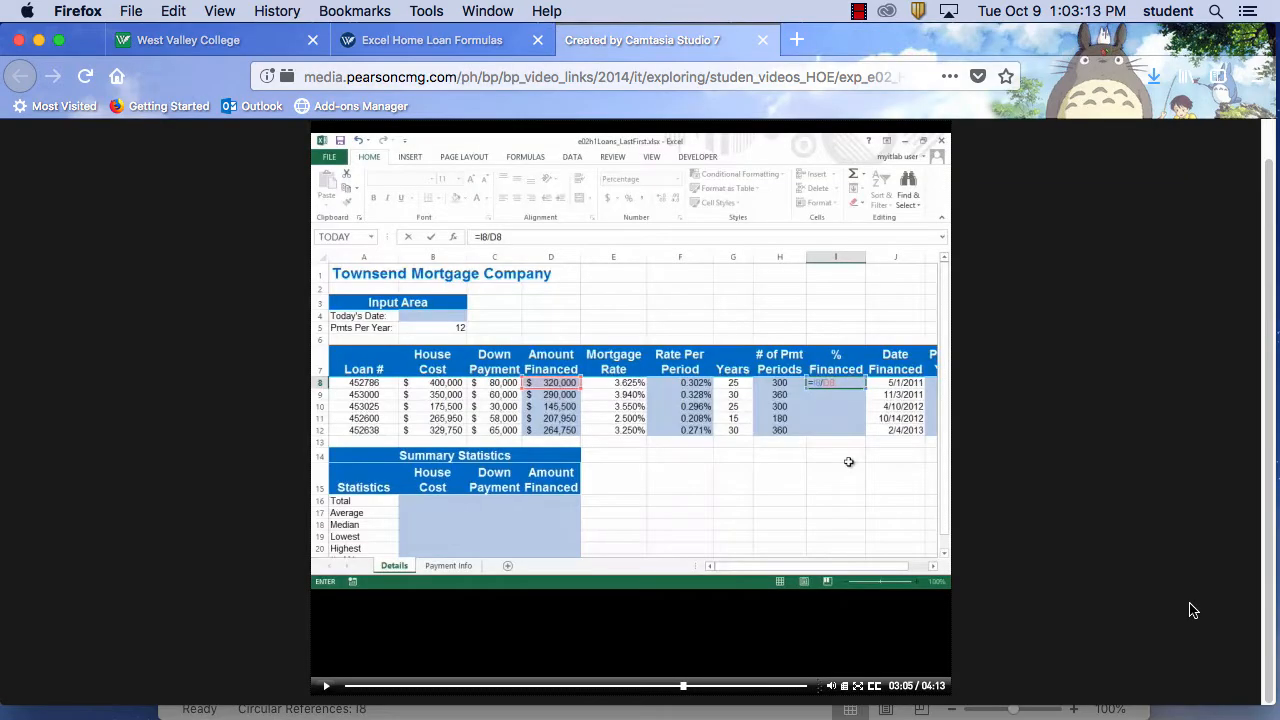
{"action": "left_click", "coordinate": [327, 686]}
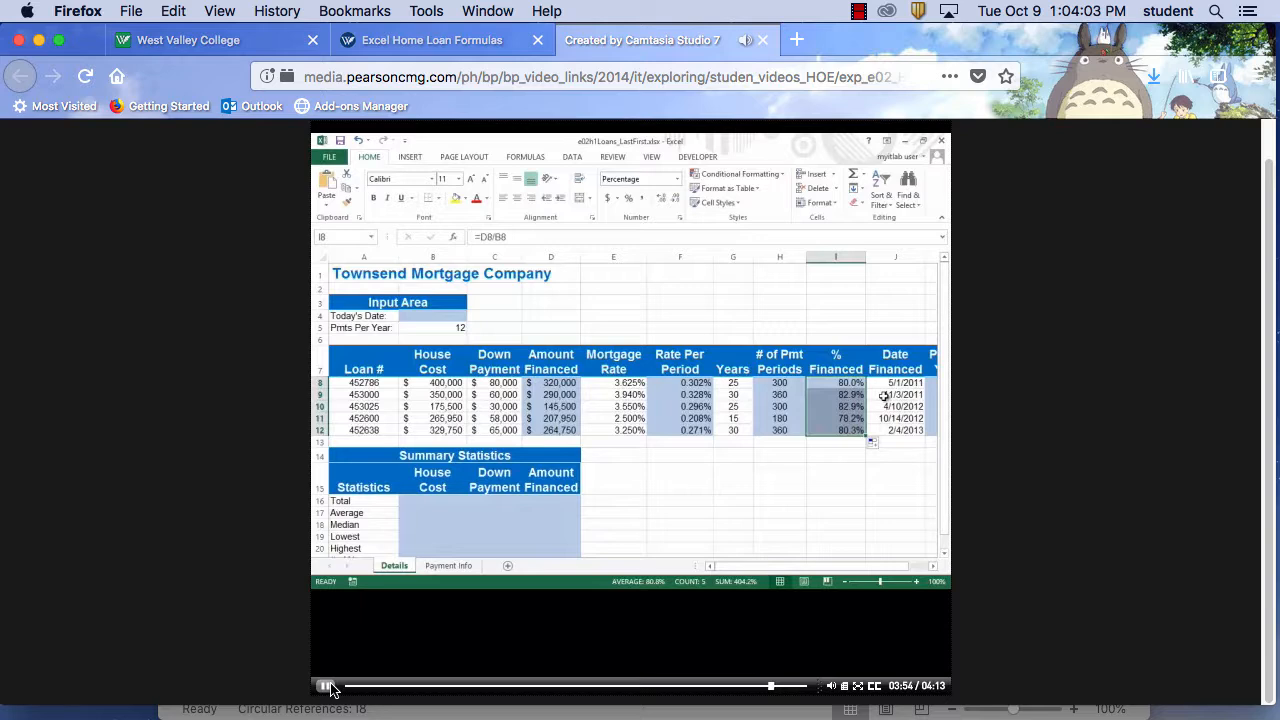
{"action": "left_click", "coordinate": [326, 688]}
- Switch to Excel, replace the % Financed formula in I8 with =D8/B8, and fill it down to I12
{"action": "mouse_move", "coordinate": [810, 718]}
{"action": "left_click", "coordinate": [549, 680]}
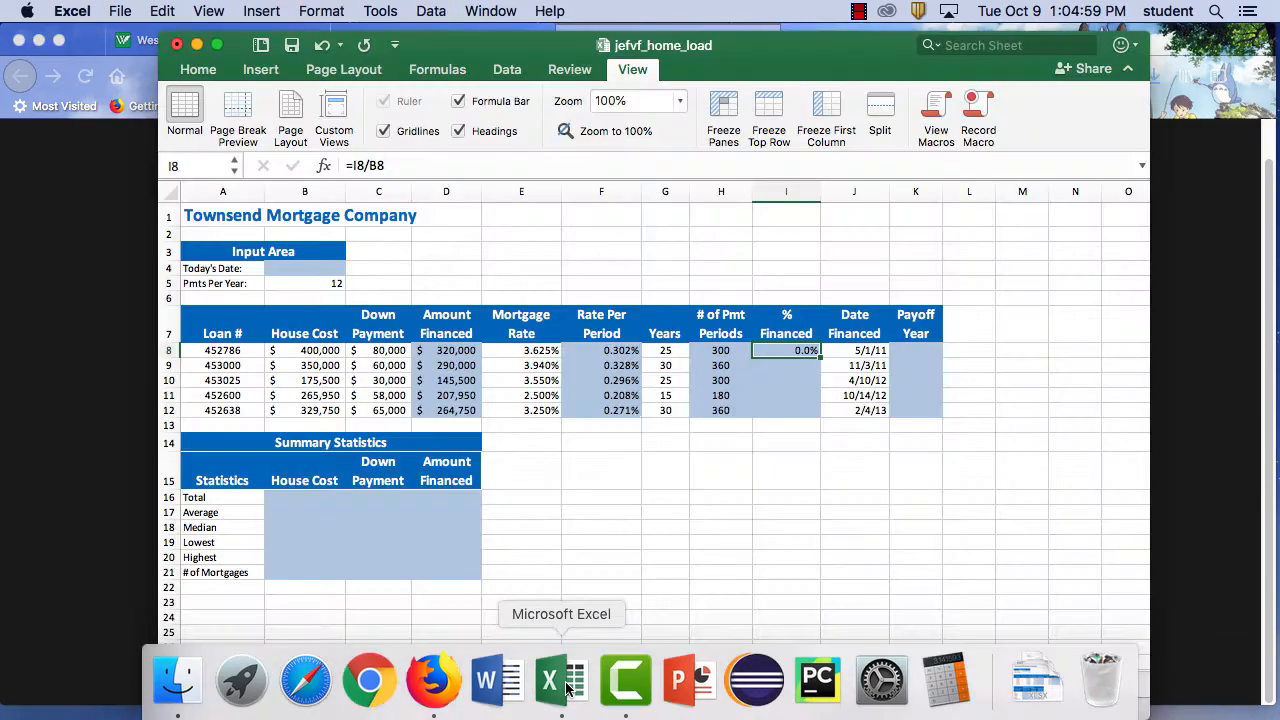
{"action": "left_click", "coordinate": [392, 165]}
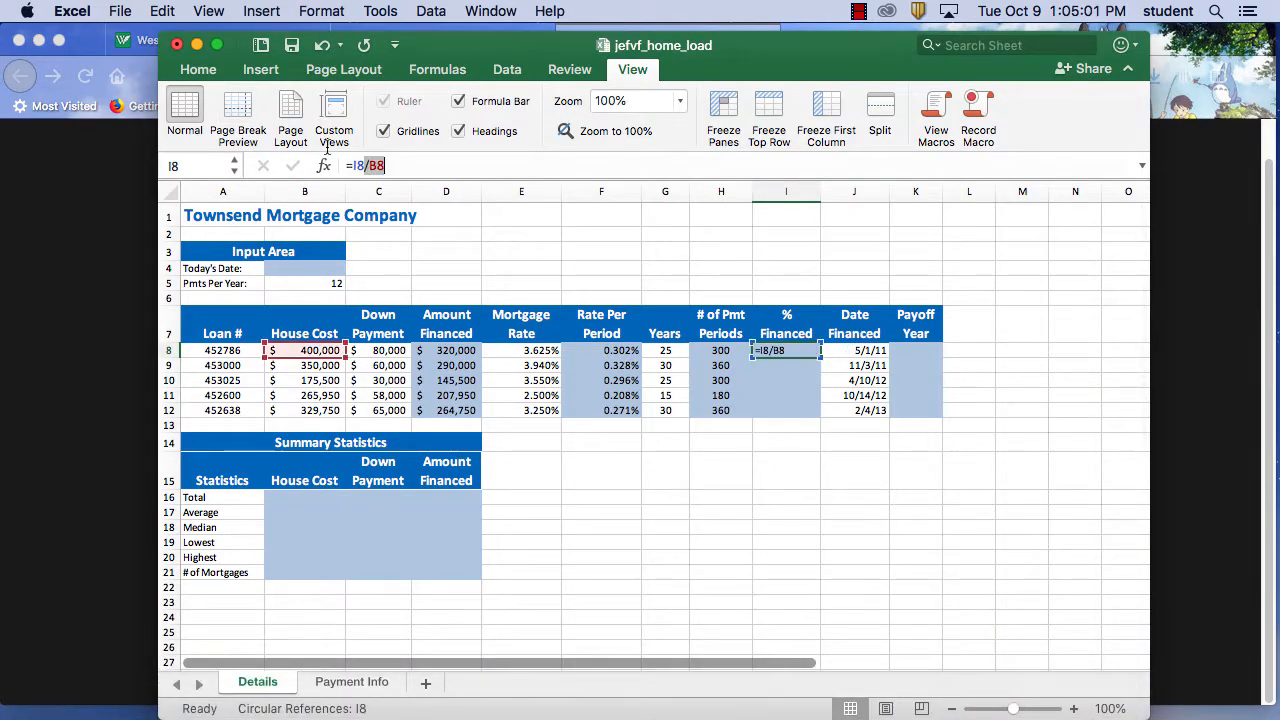
{"action": "left_click_drag", "start_coordinate": [392, 165], "coordinate": [335, 165]}
{"action": "key", "text": "BackSpace"}
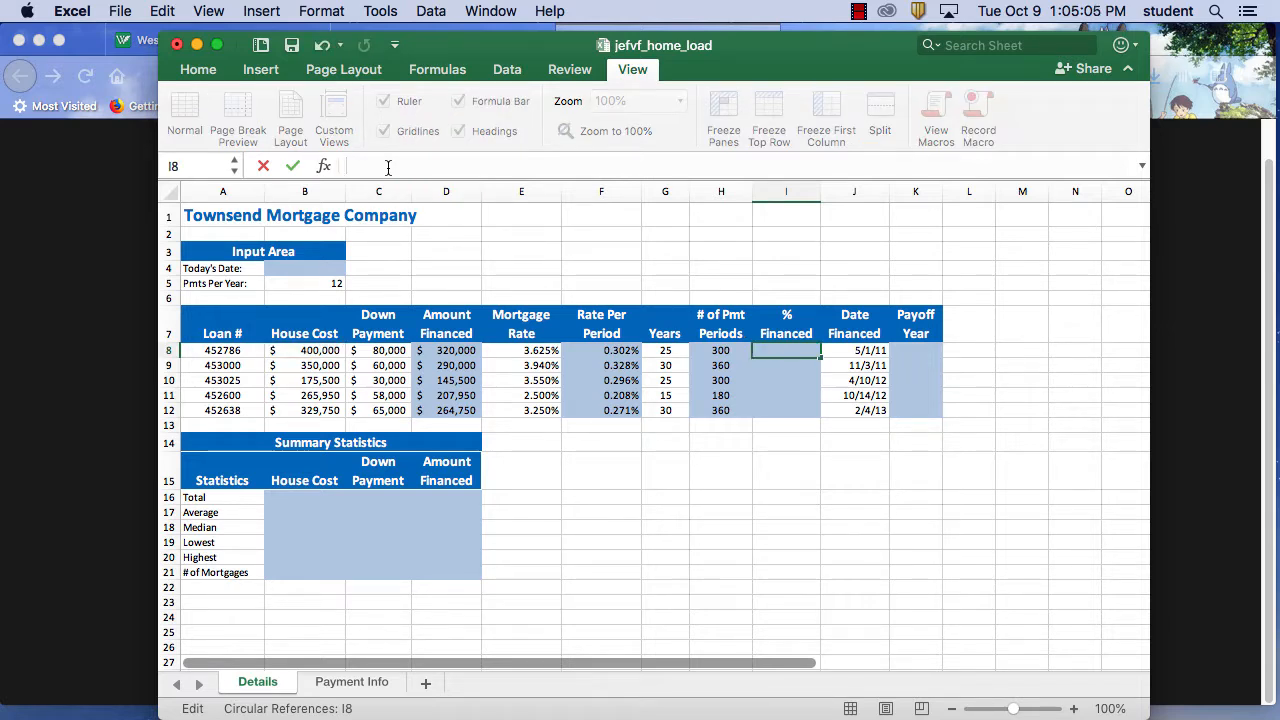
{"action": "type", "text": "=D8/"}
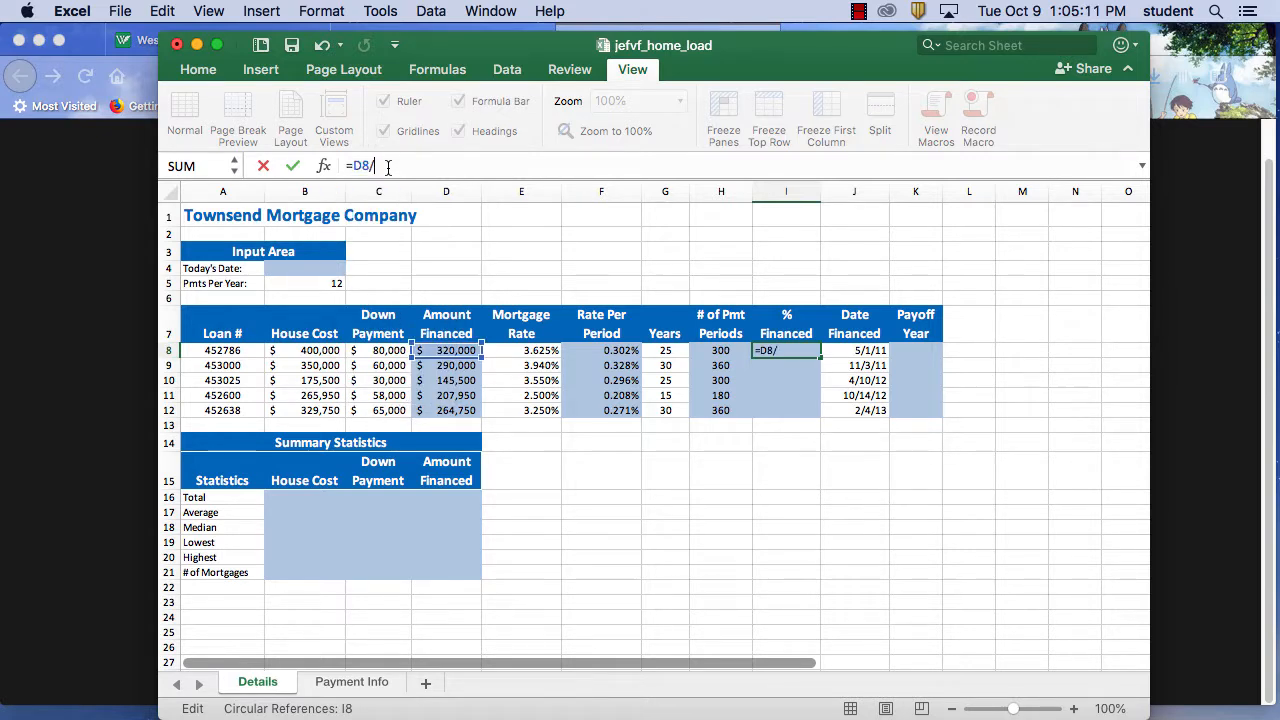
{"action": "type", "text": "B8"}
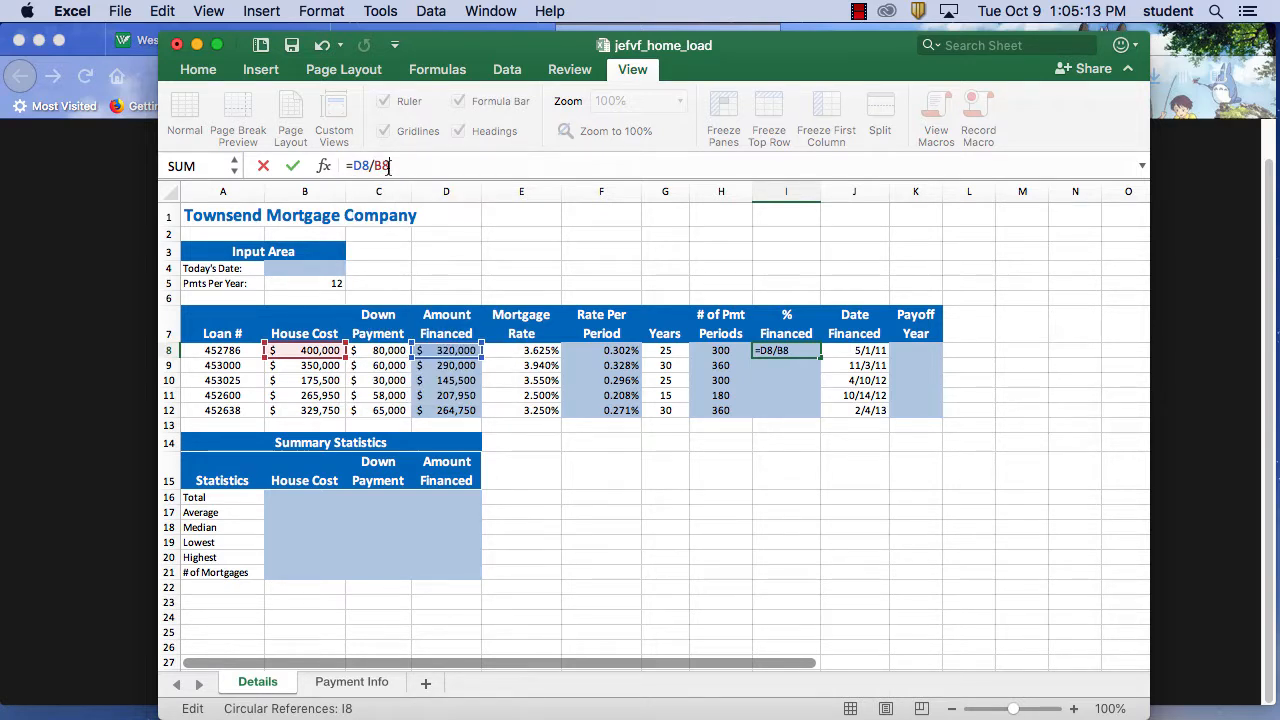
{"action": "left_click", "coordinate": [293, 166]}
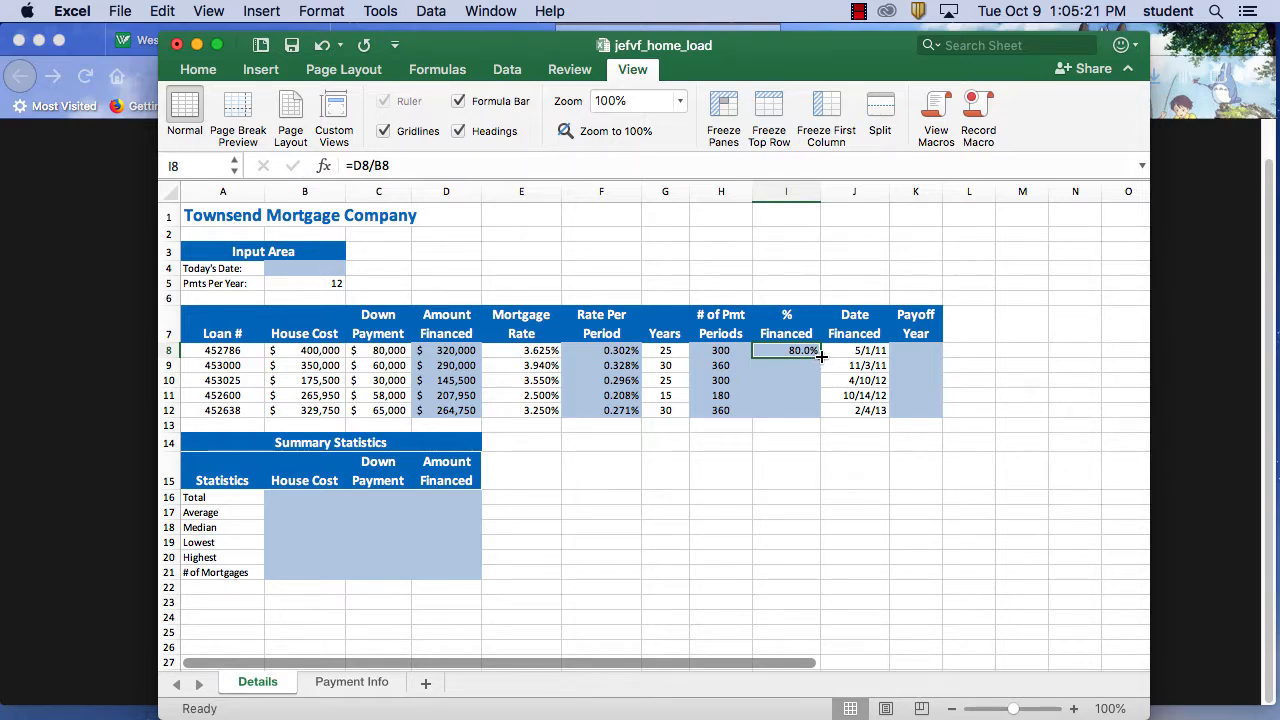
{"action": "left_click_drag", "start_coordinate": [820, 355], "coordinate": [822, 415]}
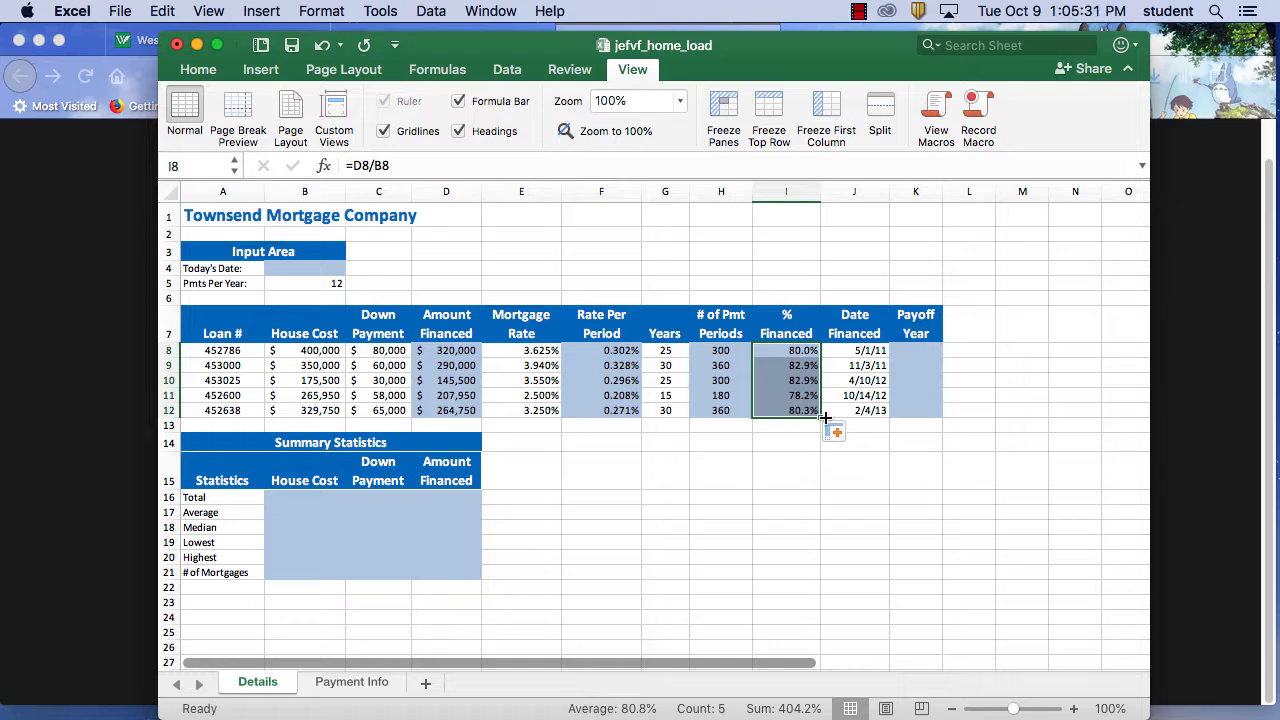
{"action": "left_click", "coordinate": [808, 347]}
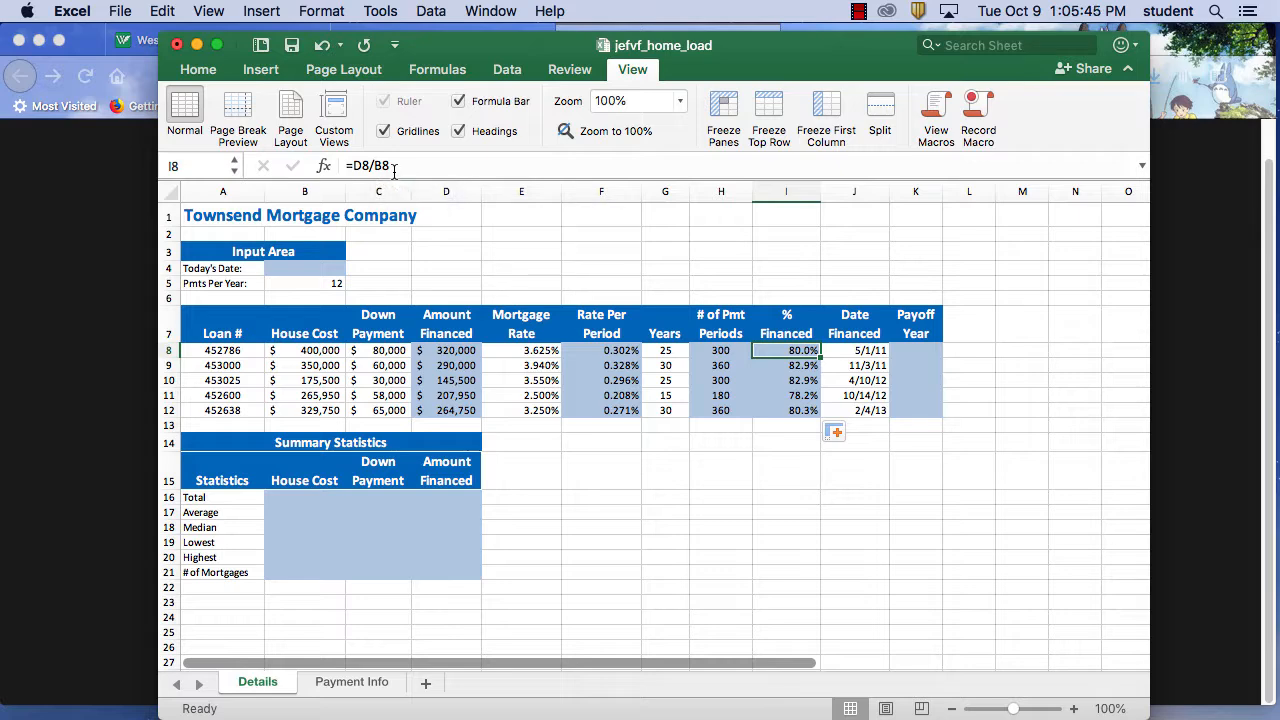
- Switch to Firefox, play the rest of the tutorial video to its end, and close its tab
{"action": "left_click", "coordinate": [1218, 310]}
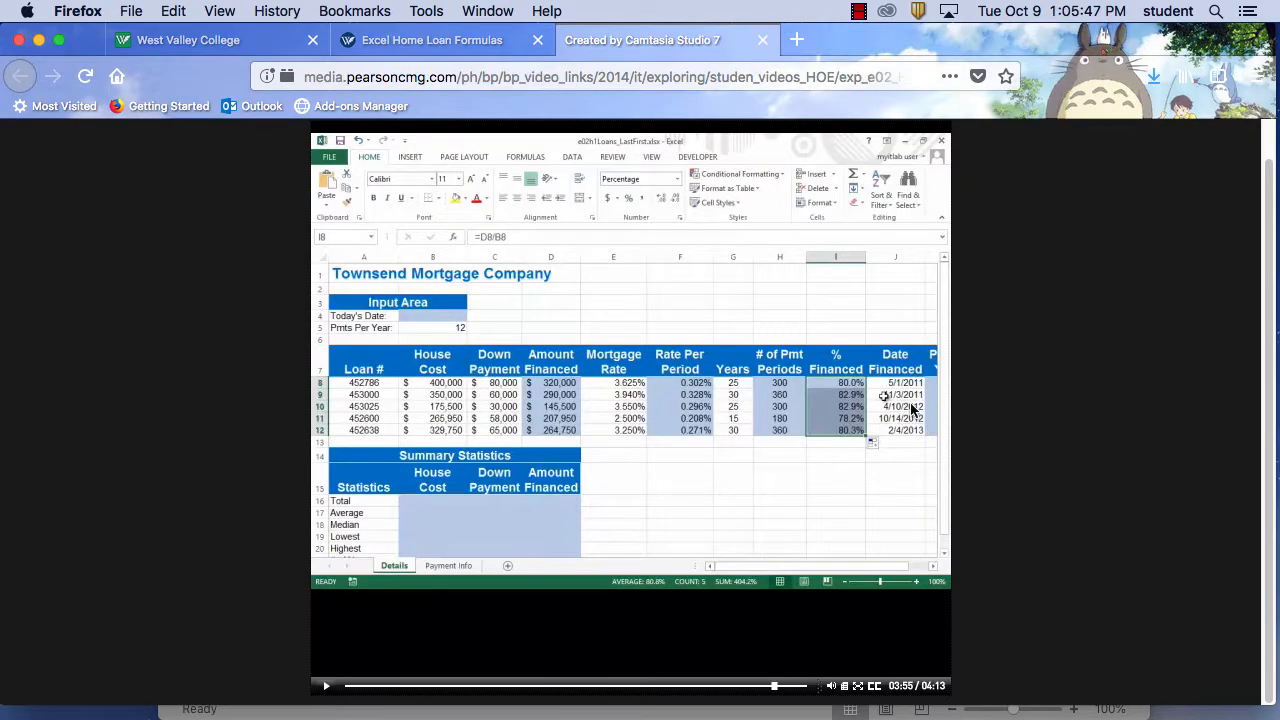
{"action": "left_click", "coordinate": [326, 686]}
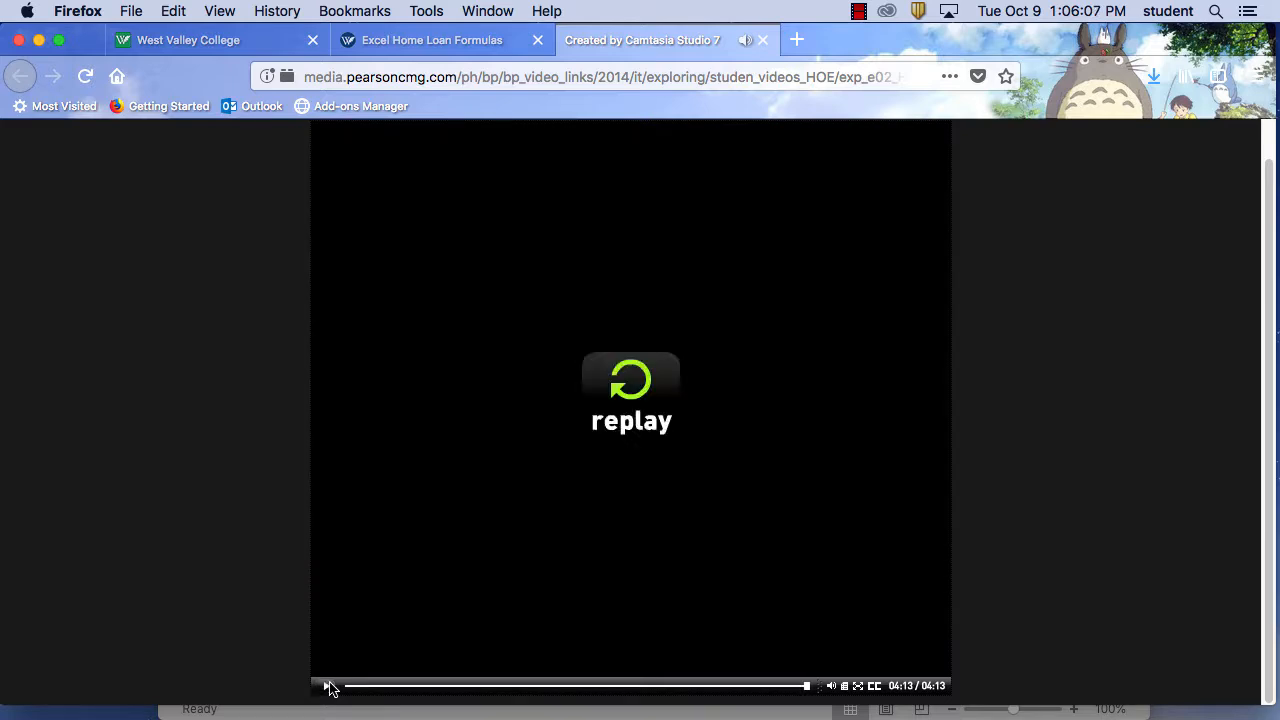
{"action": "left_click", "coordinate": [763, 40]}
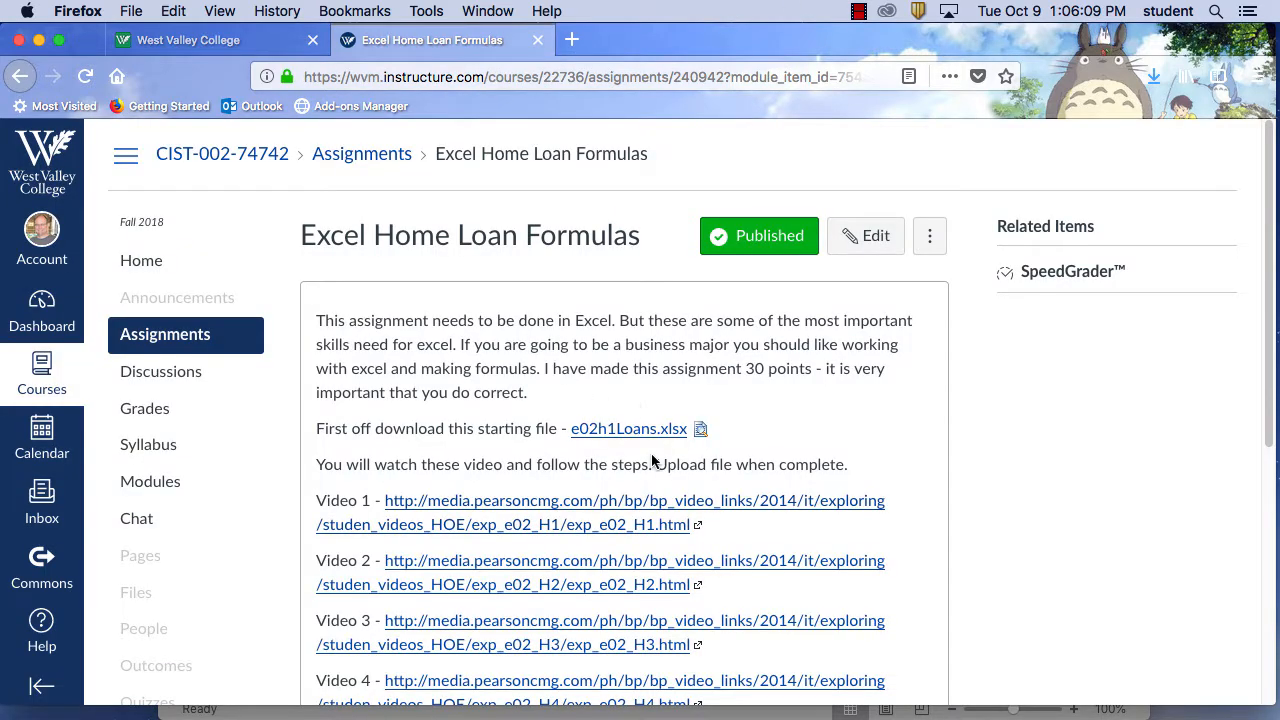
- Open Video 2 from the assignment page and play it through the House Cost total formula, pausing at about 1:06
{"action": "scroll", "coordinate": [968, 580], "scroll_direction": "down", "scroll_amount": 2}
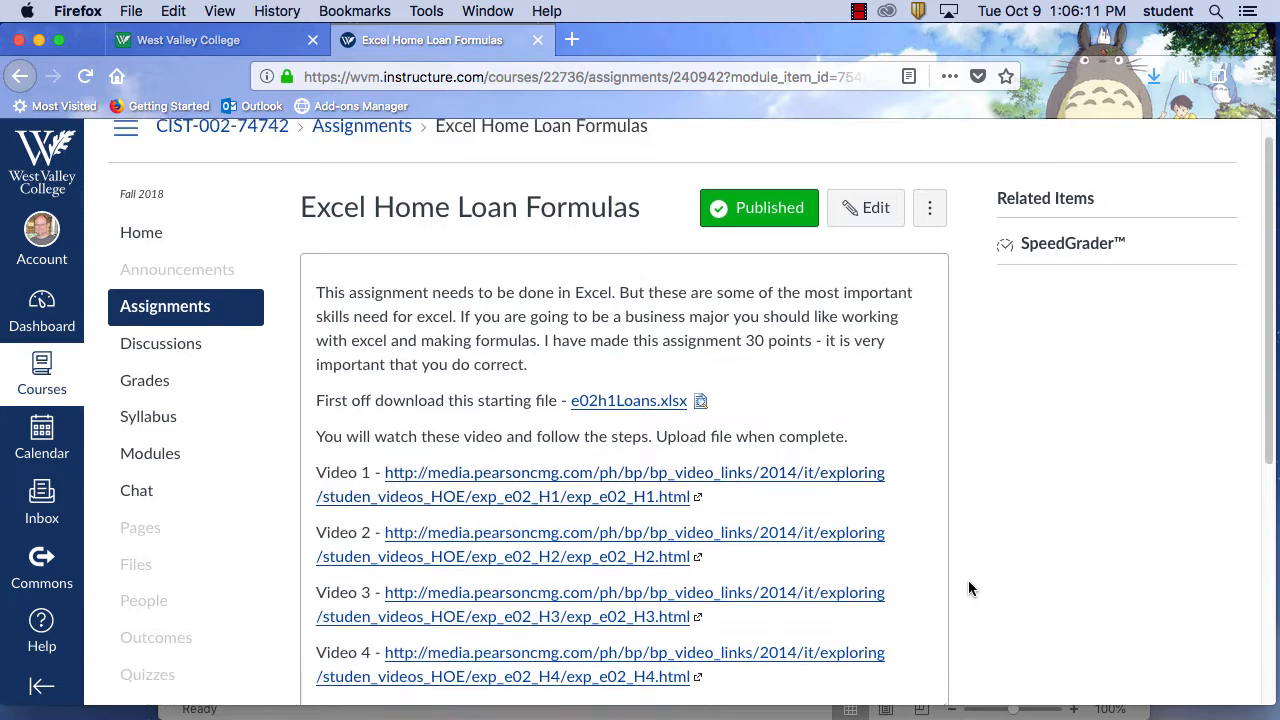
{"action": "left_click", "coordinate": [840, 490]}
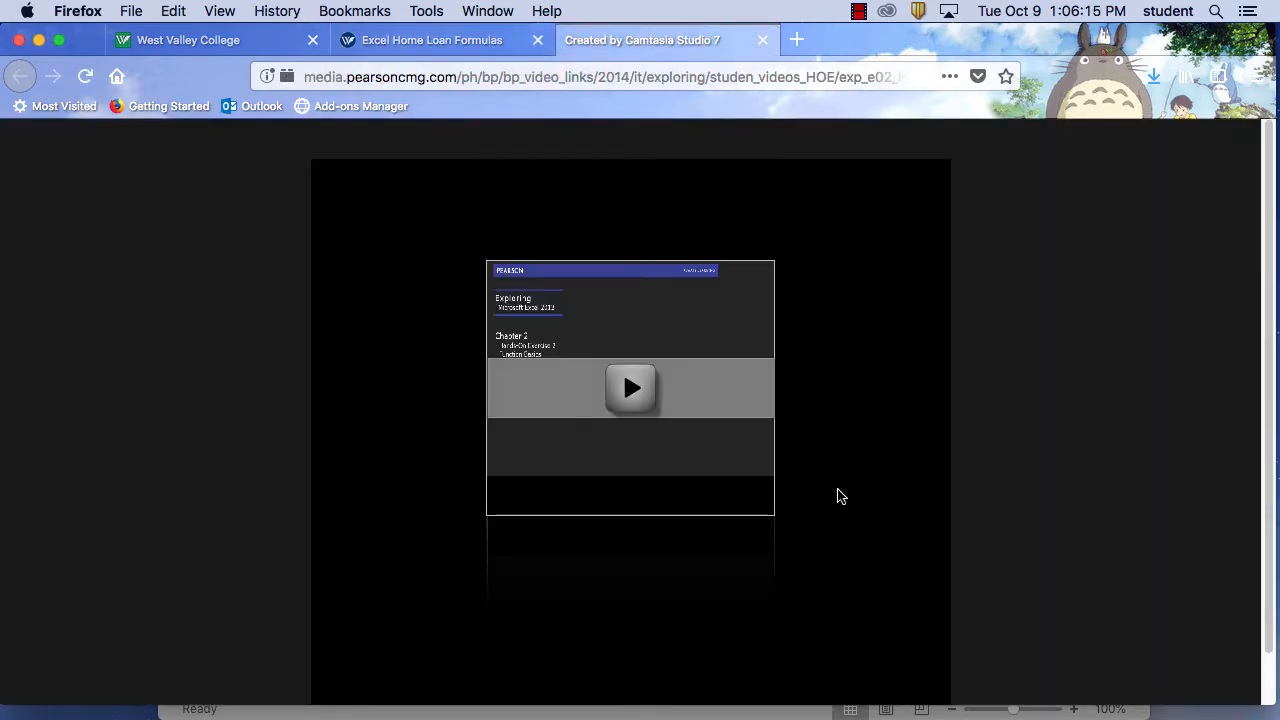
{"action": "left_click", "coordinate": [623, 398]}
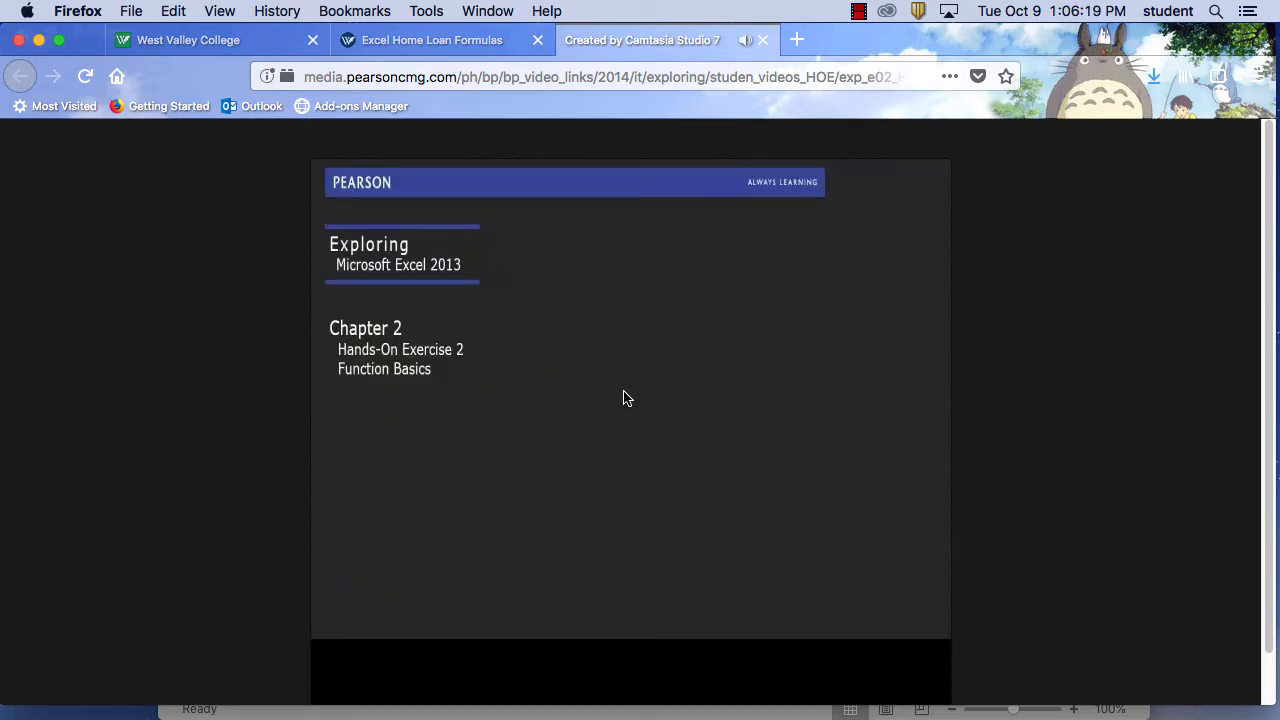
{"action": "scroll", "coordinate": [1119, 435], "scroll_direction": "down", "scroll_amount": 1}
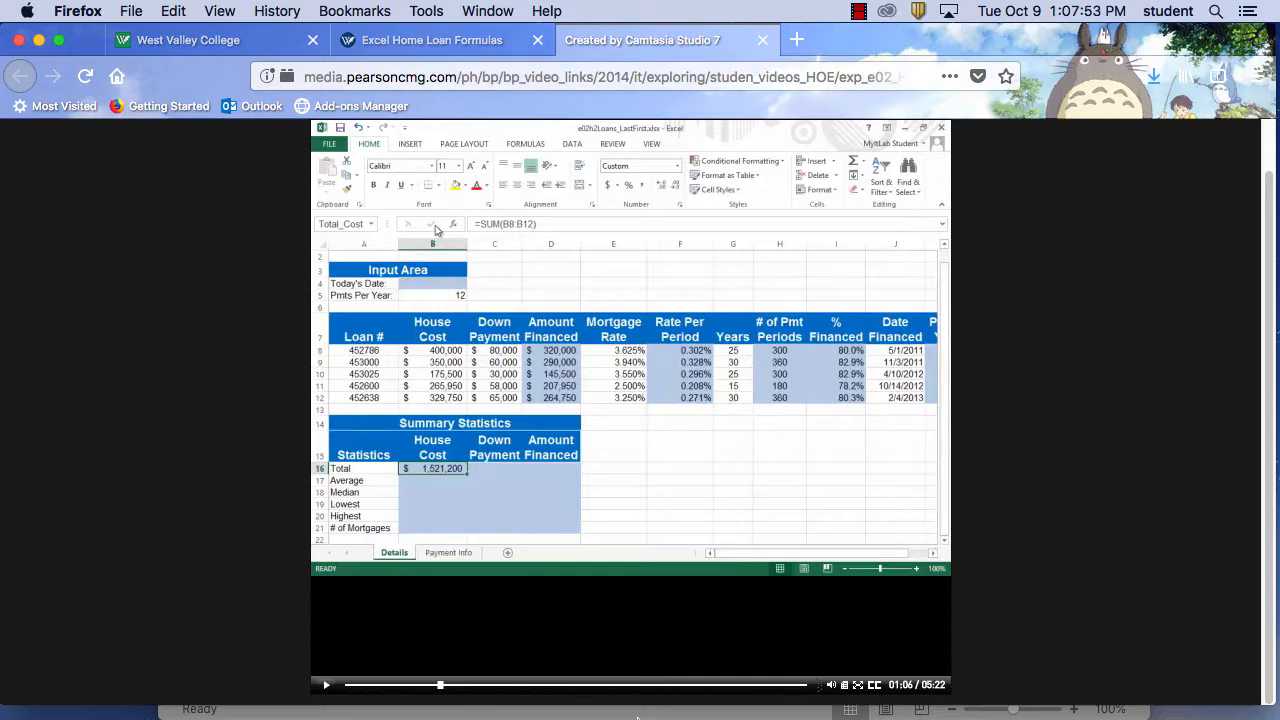
- Switch to Excel, select the House Cost total cell B16, and widen the workbook window
{"action": "left_click", "coordinate": [566, 677]}
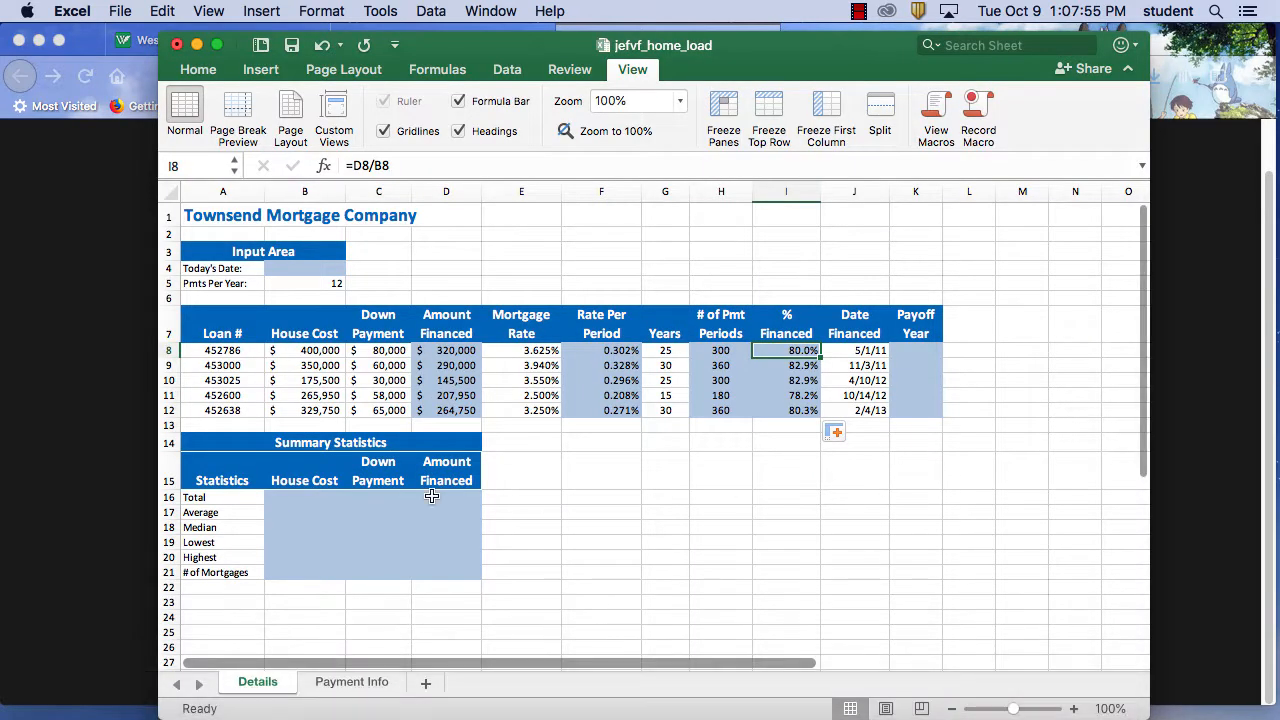
{"action": "left_click_drag", "start_coordinate": [306, 510], "coordinate": [306, 500]}
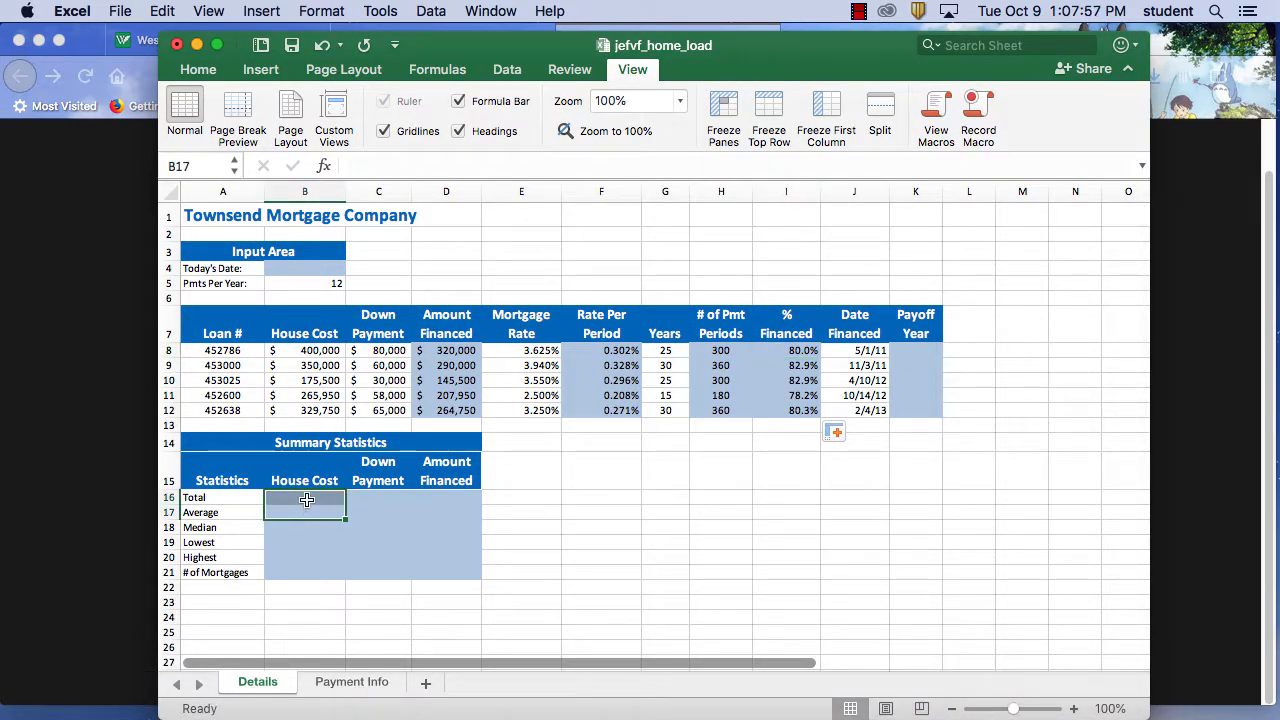
{"action": "left_click", "coordinate": [307, 500]}
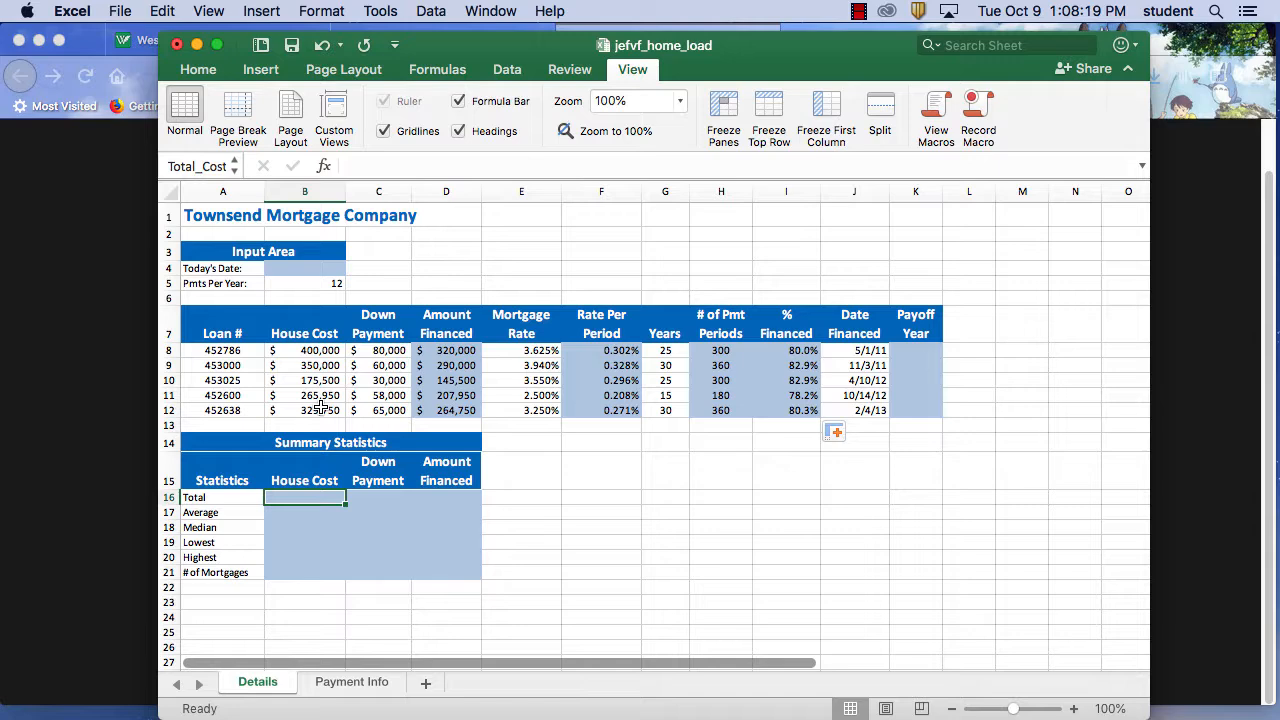
{"action": "left_click", "coordinate": [209, 74]}
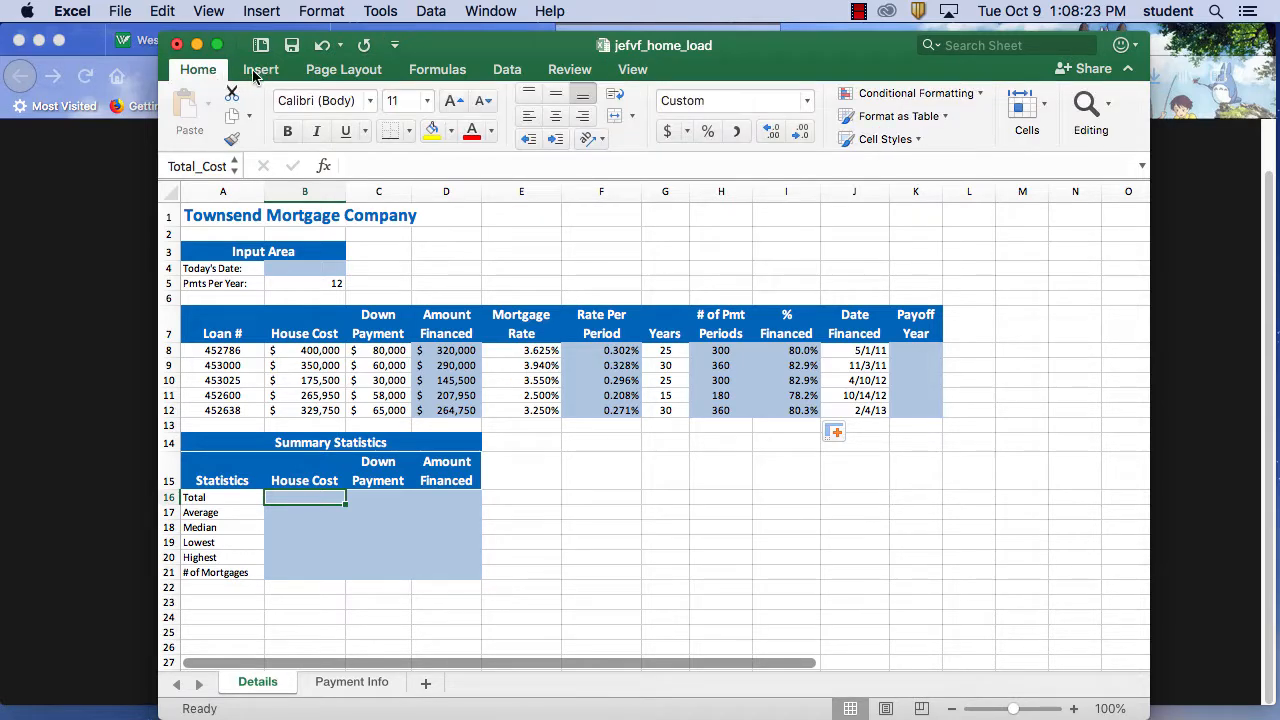
{"action": "left_click_drag", "start_coordinate": [563, 52], "coordinate": [469, 54]}
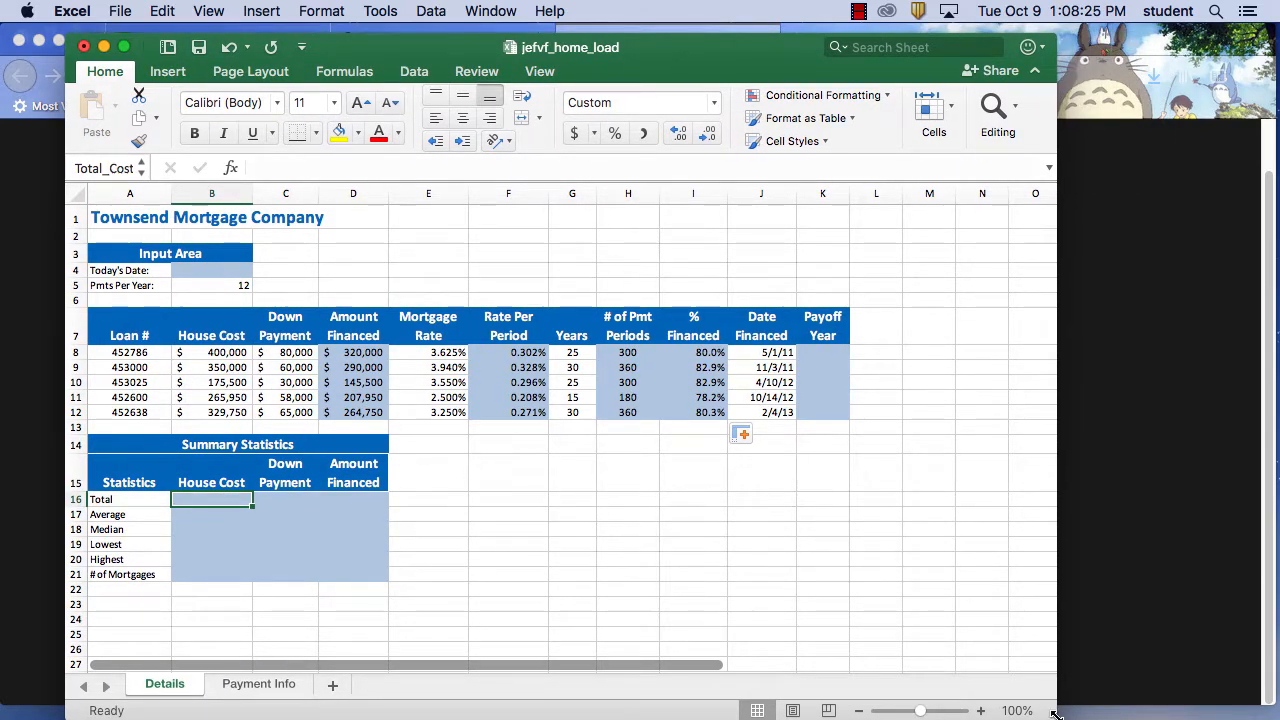
{"action": "left_click_drag", "start_coordinate": [1166, 681], "coordinate": [1260, 690]}
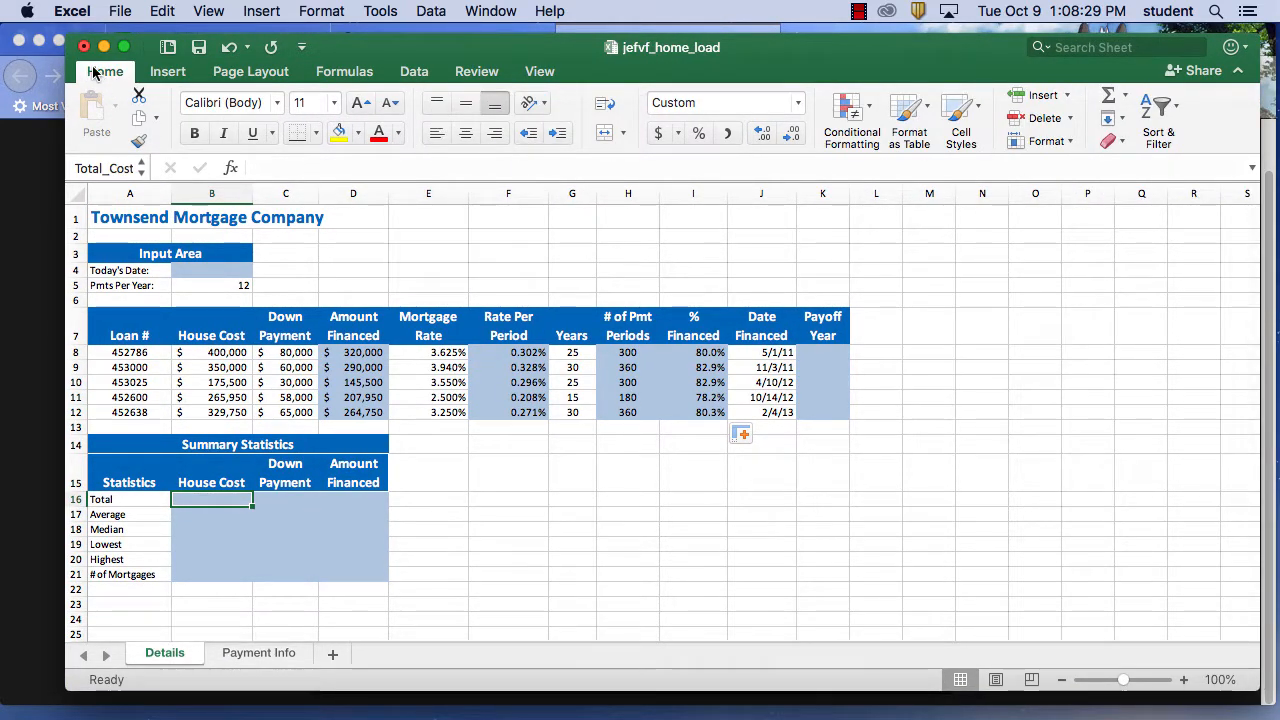
- Total the five house costs in B16 with the Sum function, using =SUM(B8:B12)
{"action": "left_click", "coordinate": [1125, 98]}
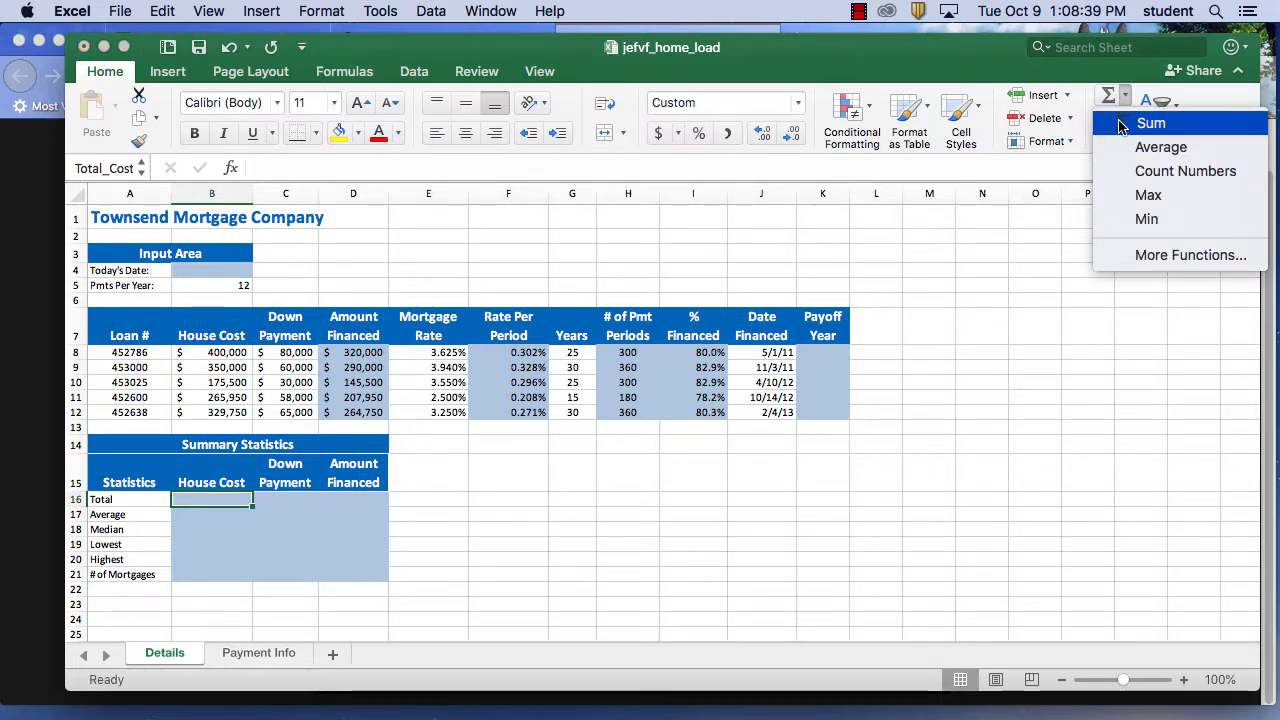
{"action": "left_click", "coordinate": [1148, 123]}
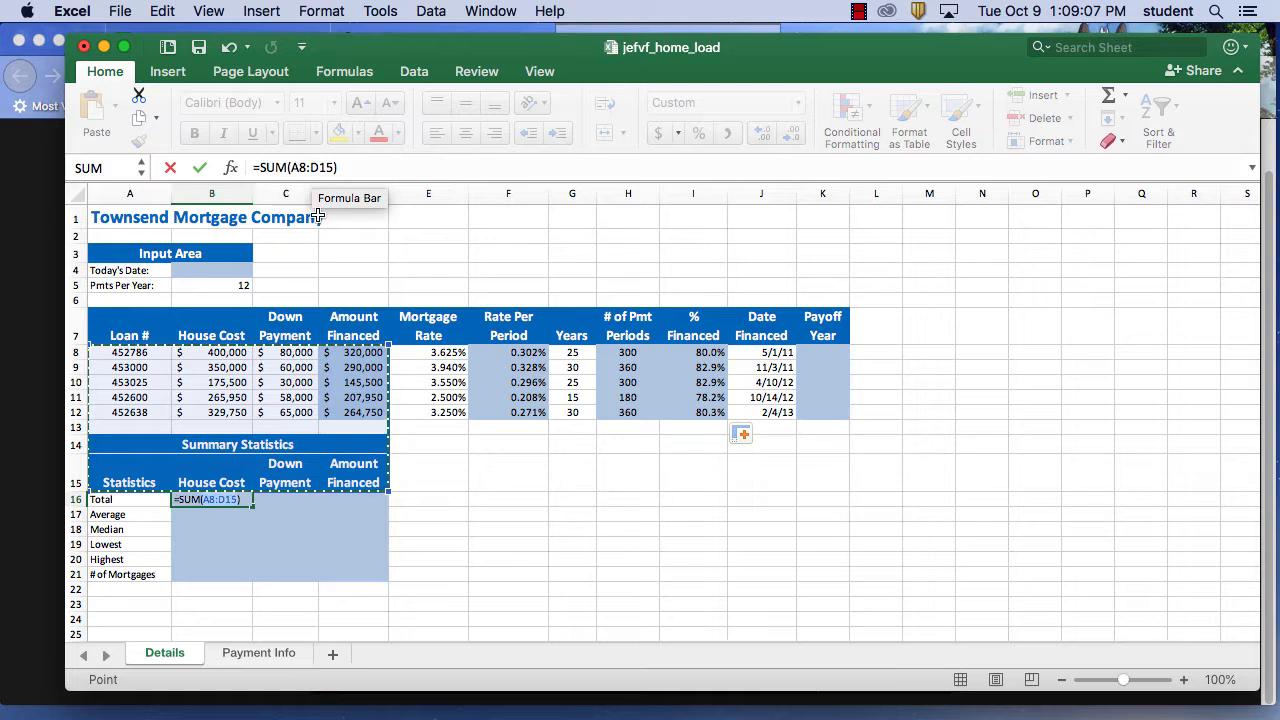
{"action": "left_click", "coordinate": [233, 353]}
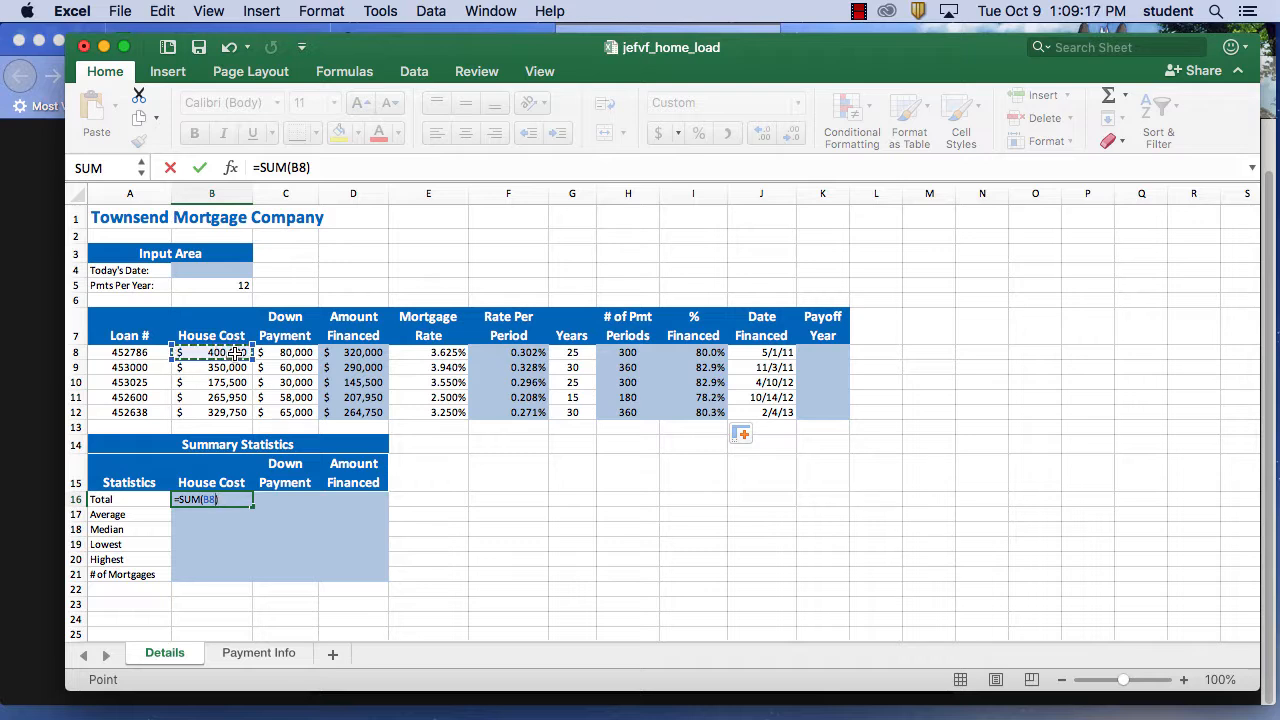
{"action": "left_click", "coordinate": [238, 413], "text": "shift"}
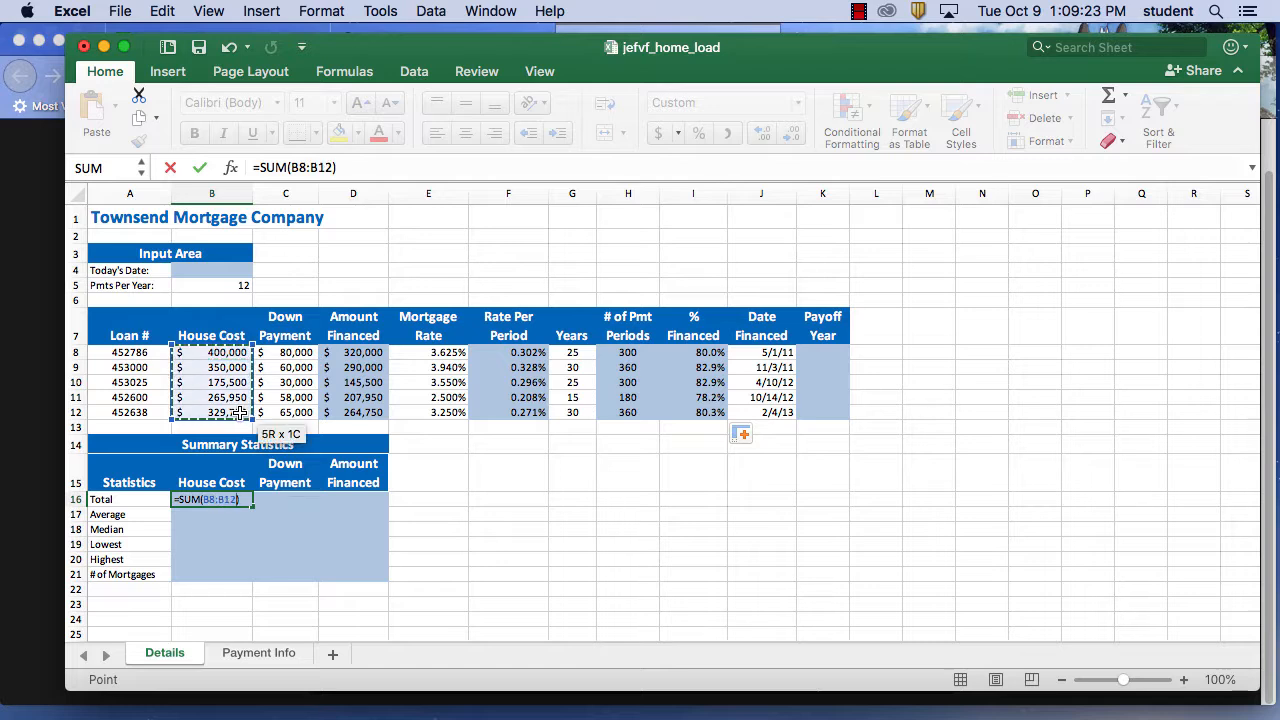
{"action": "left_click", "coordinate": [199, 168]}
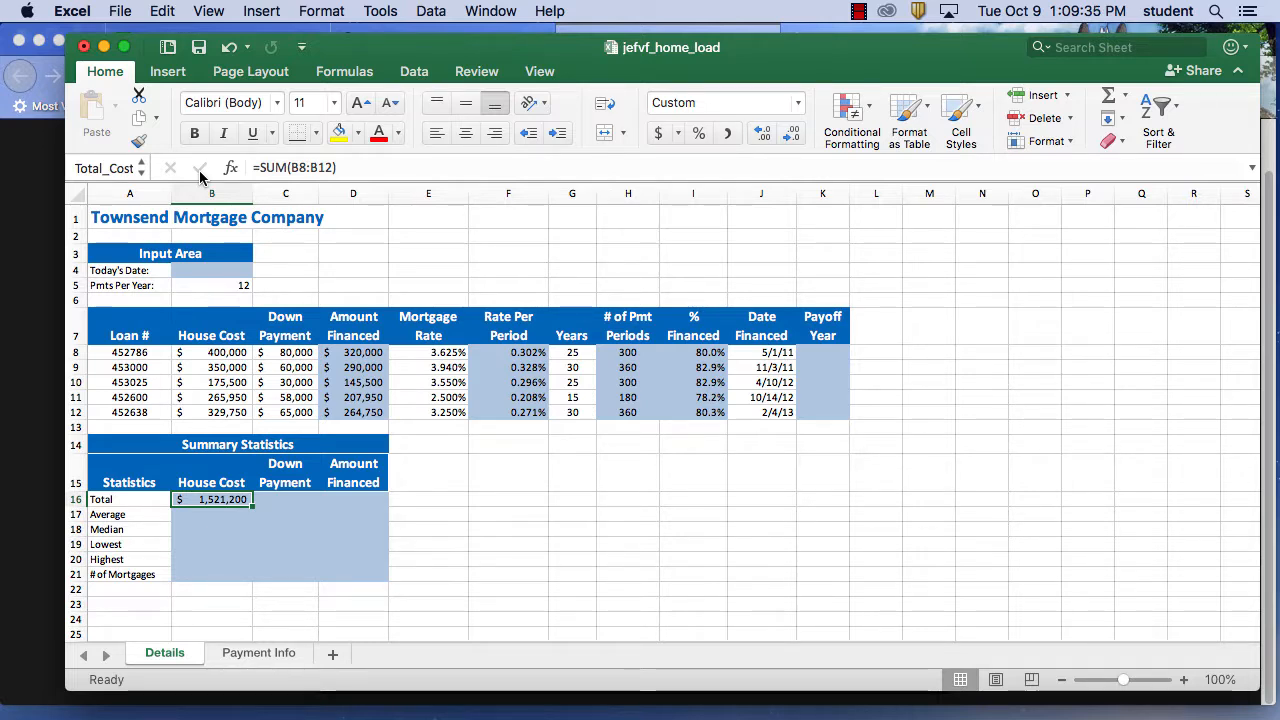
{"action": "left_click", "coordinate": [858, 11]}
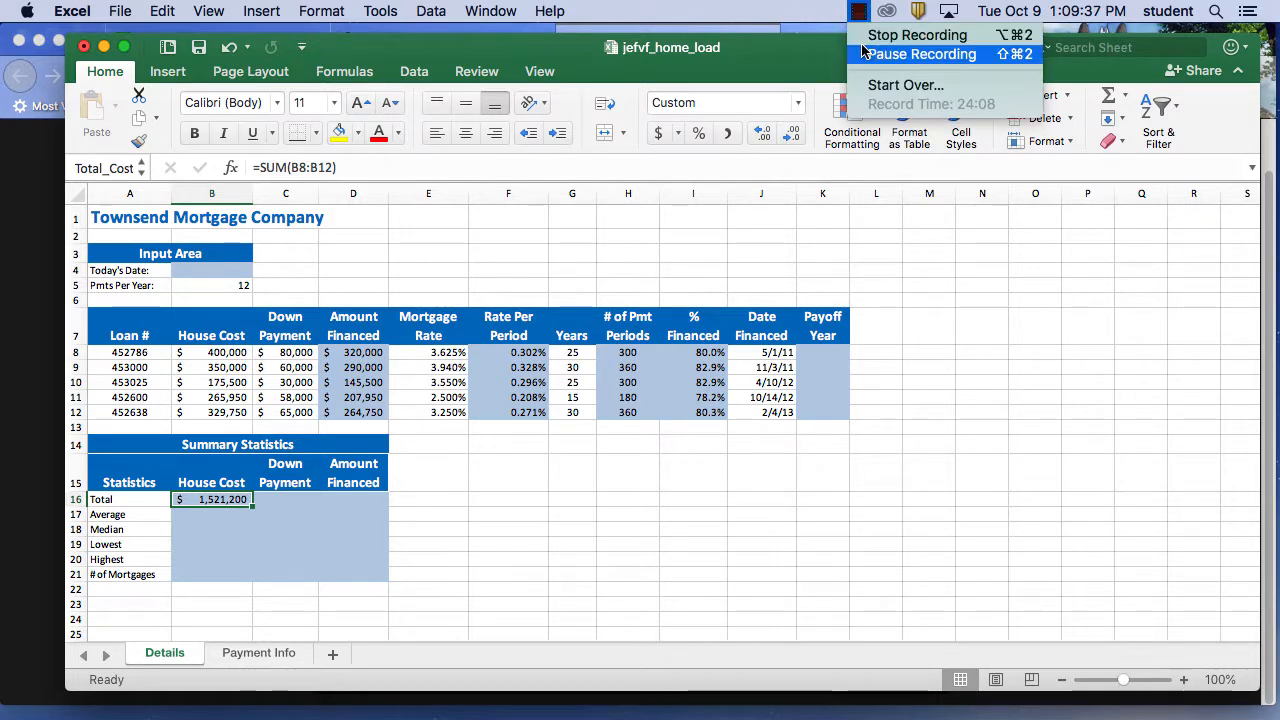
{"action": "left_click", "coordinate": [900, 54]}
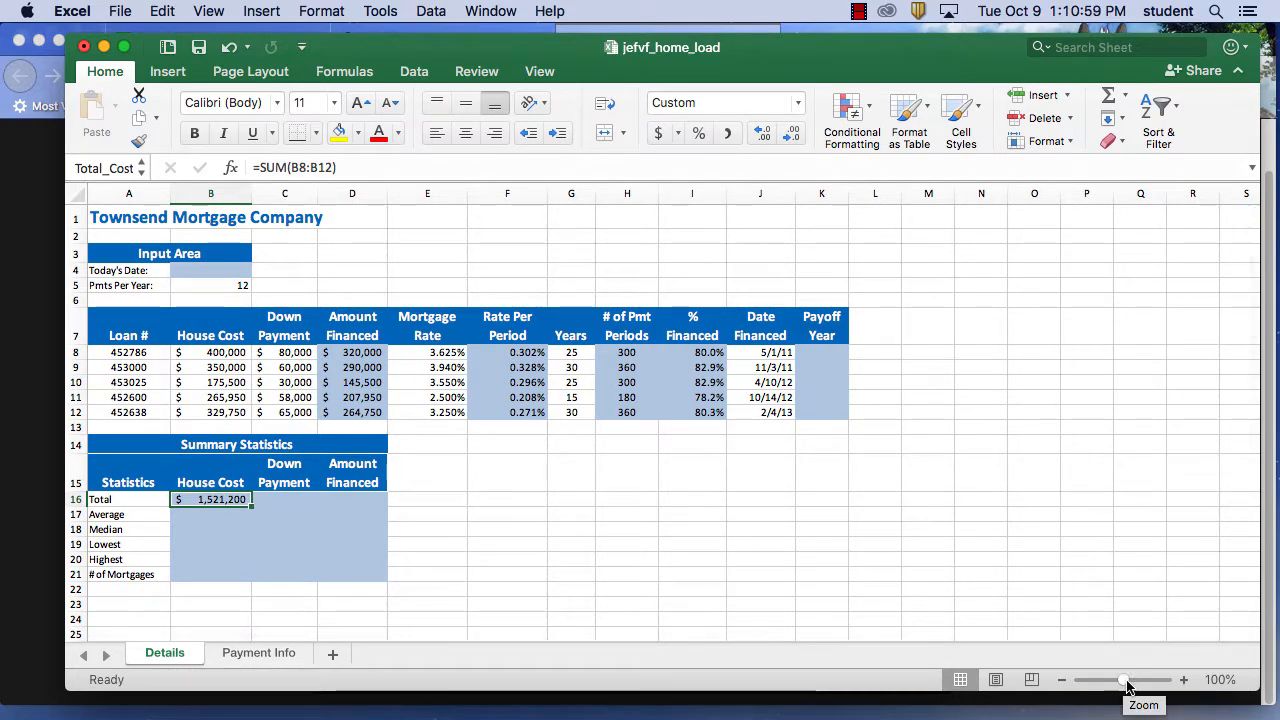
- Calculate the average house cost in B17 with the Average function, using =AVERAGE(B8:B12)
{"action": "left_click_drag", "start_coordinate": [1127, 686], "coordinate": [1101, 703]}
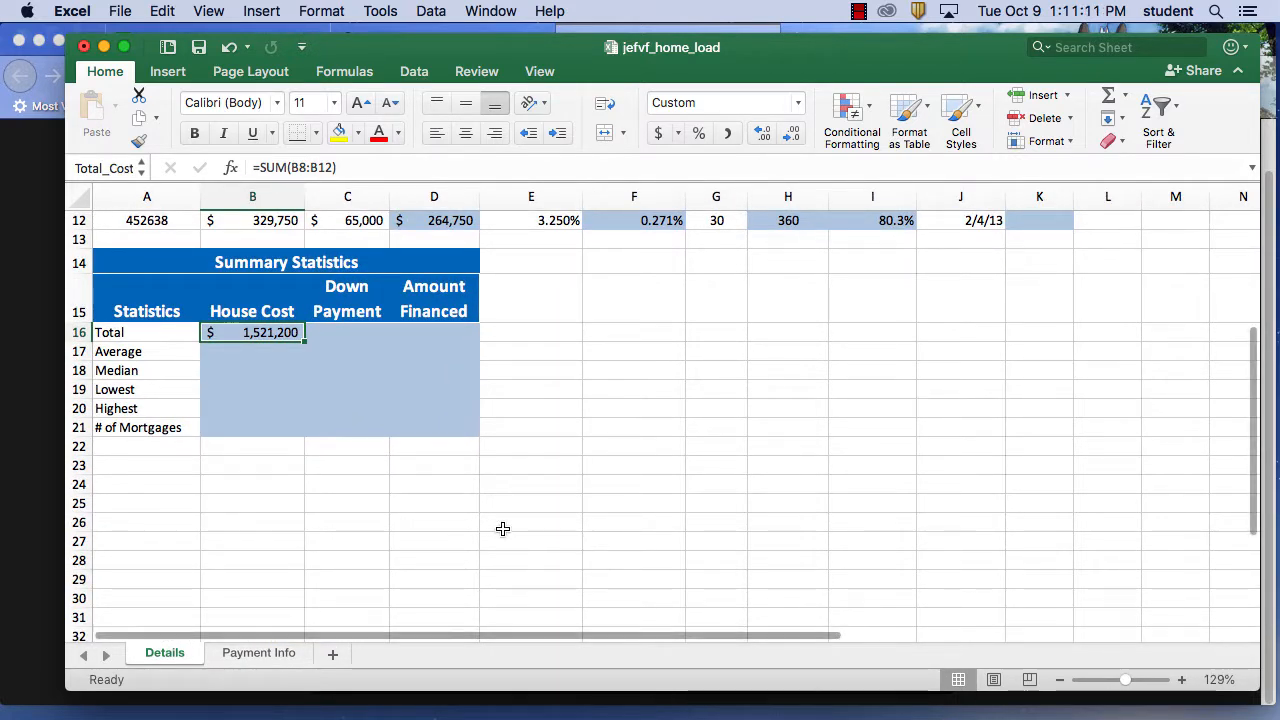
{"action": "left_click_drag", "start_coordinate": [1251, 526], "coordinate": [1249, 468]}
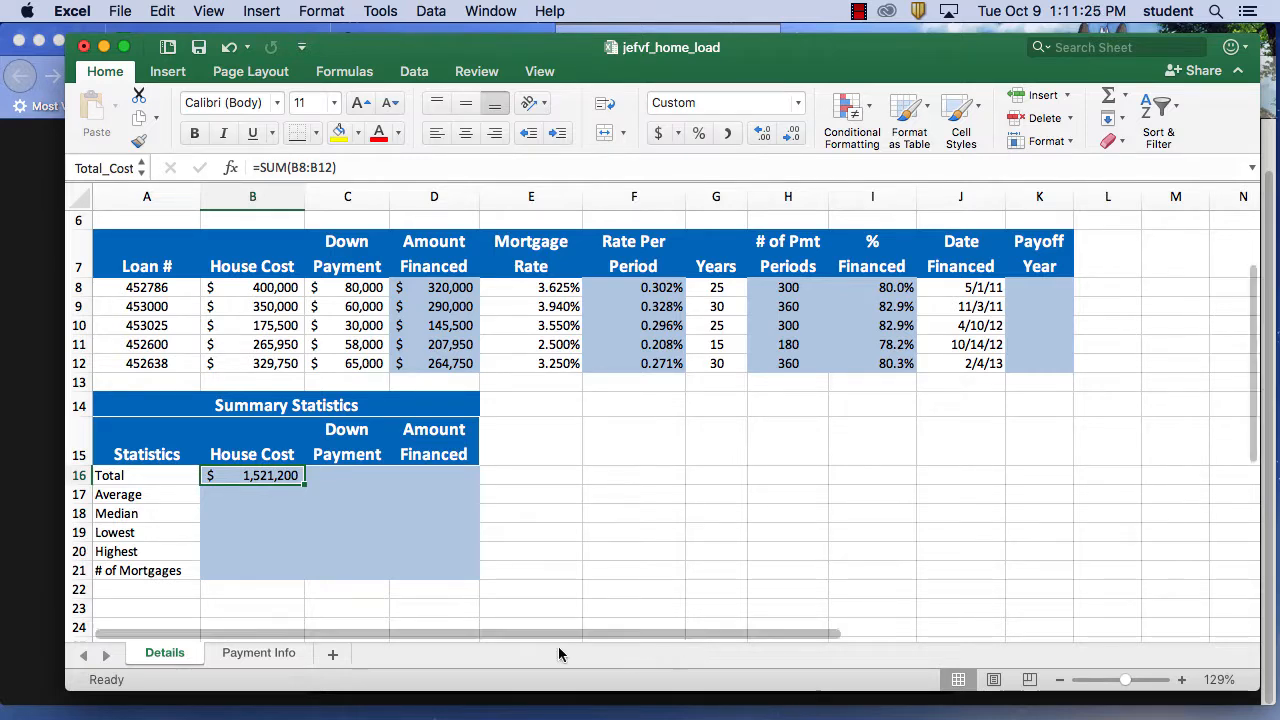
{"action": "left_click", "coordinate": [267, 496]}
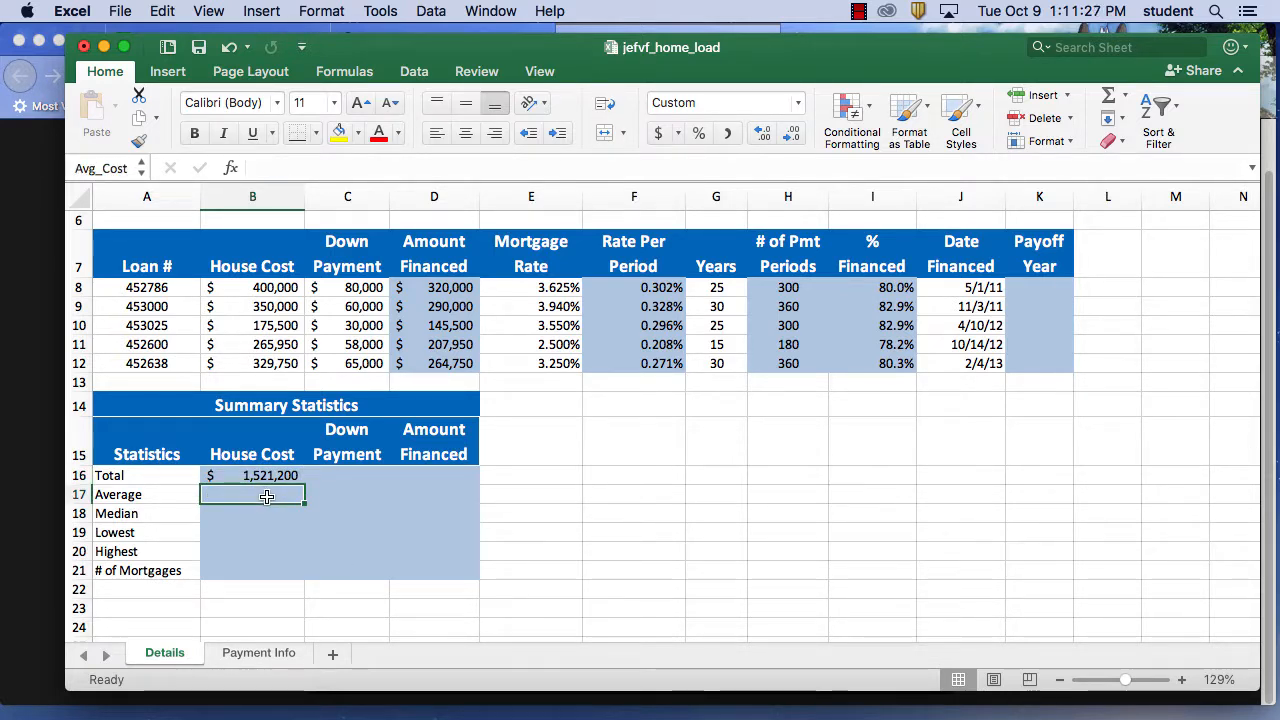
{"action": "left_click", "coordinate": [1126, 98]}
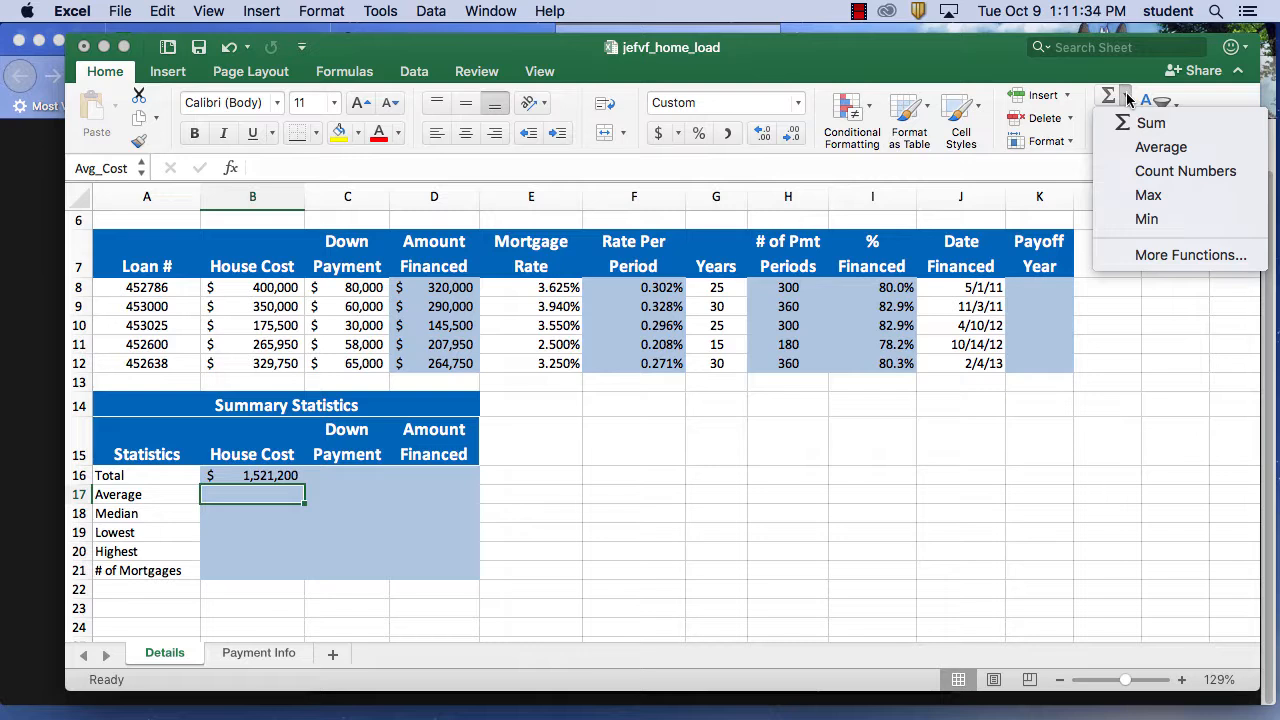
{"action": "left_click", "coordinate": [1145, 153]}
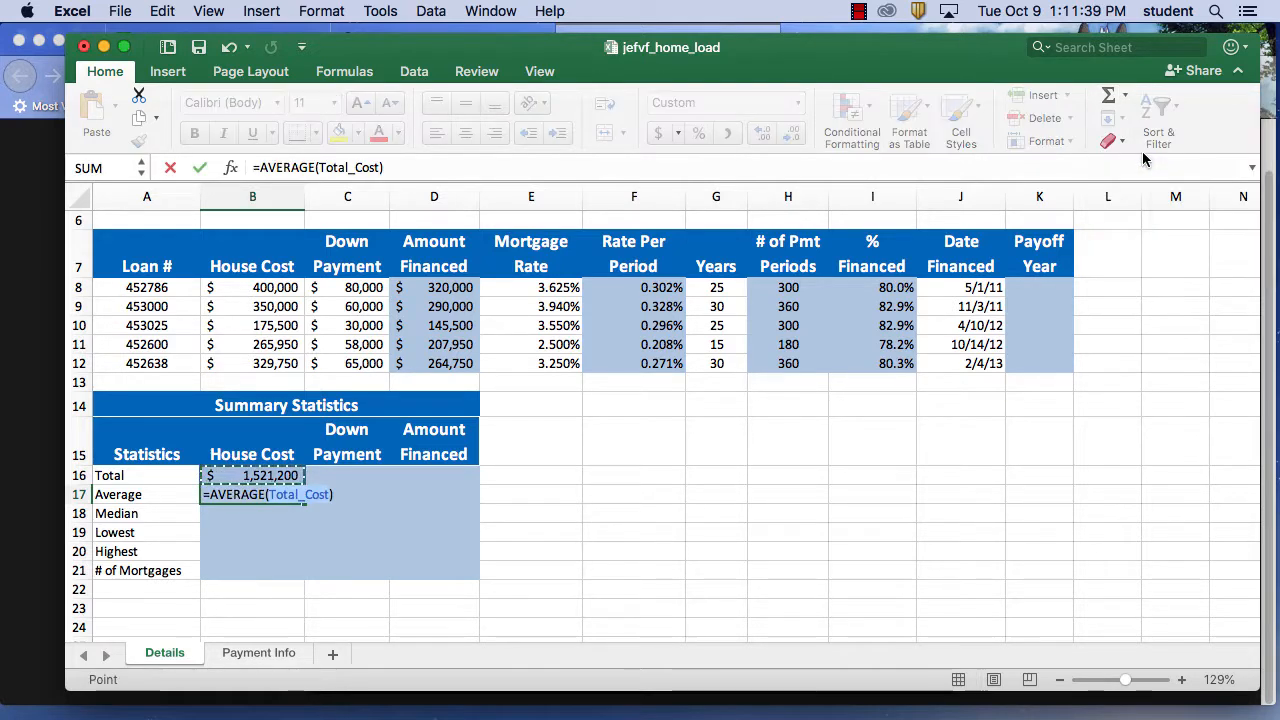
{"action": "left_click", "coordinate": [270, 288]}
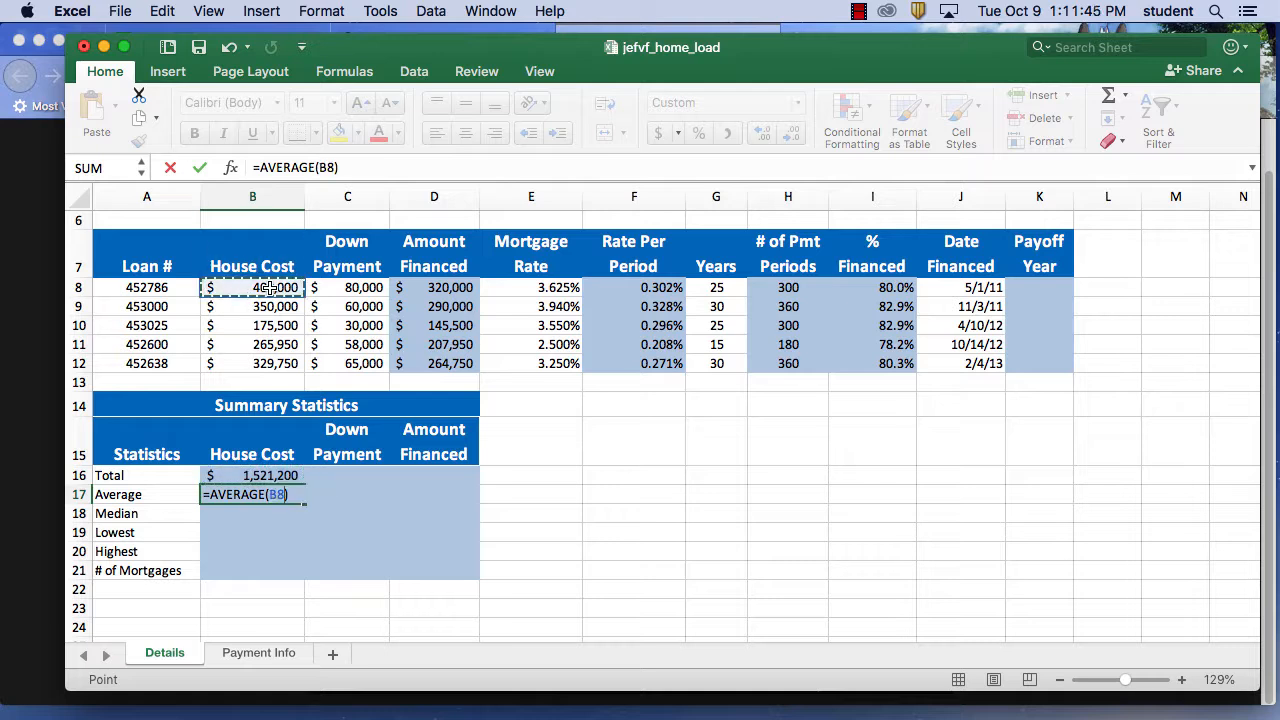
{"action": "left_click", "coordinate": [276, 367], "text": "shift"}
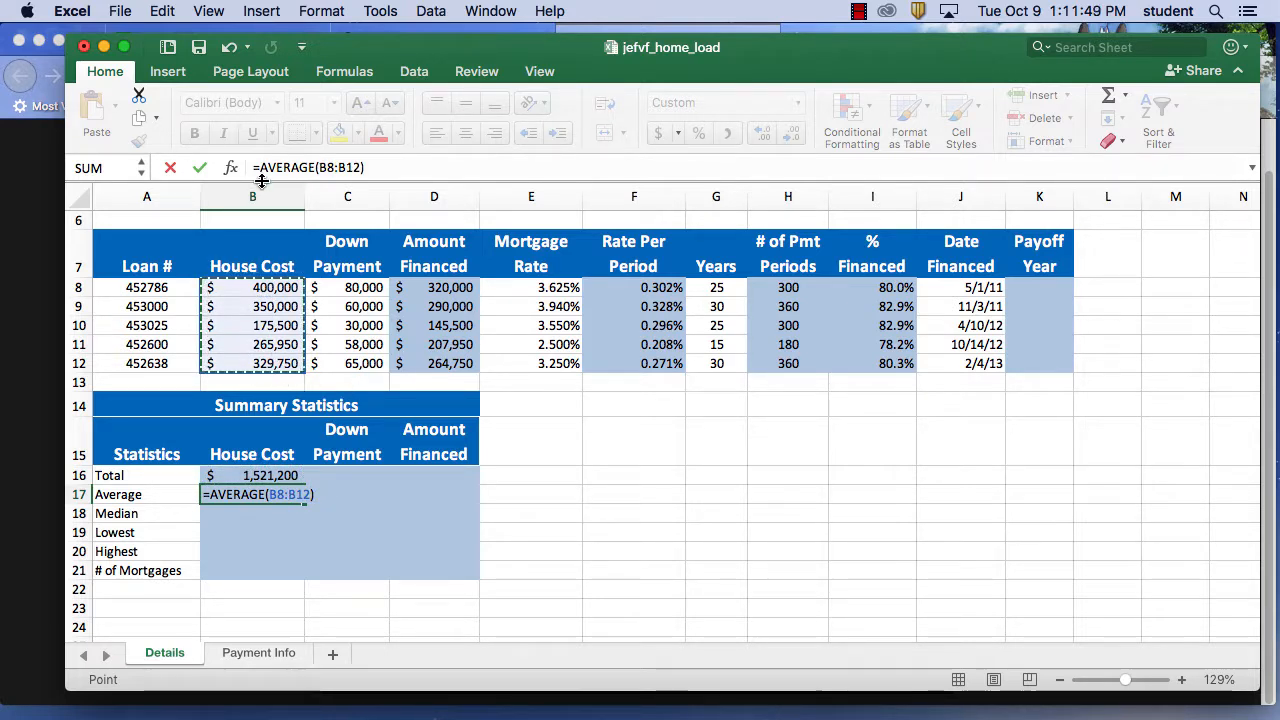
{"action": "left_click", "coordinate": [201, 168]}
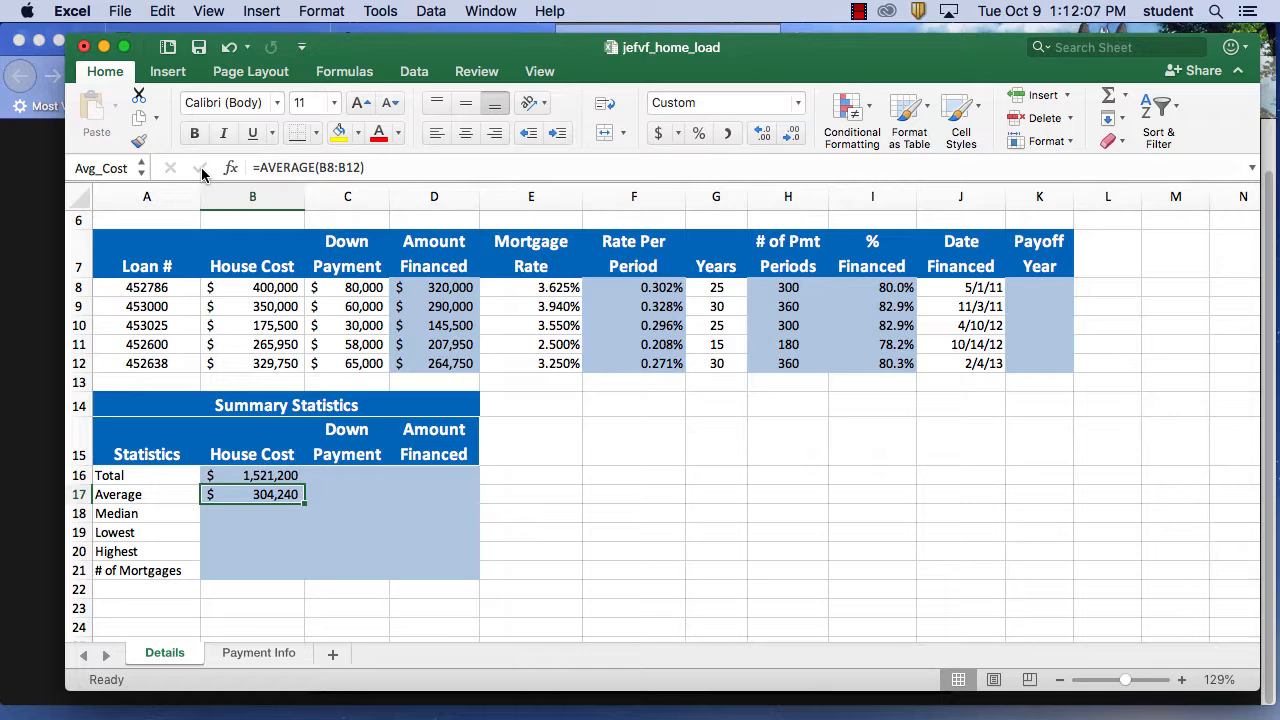
- Switch to Firefox and continue the tutorial video up to the search for the MEDIAN function, pausing at about 2:01
{"action": "left_click_drag", "start_coordinate": [887, 51], "coordinate": [901, 153]}
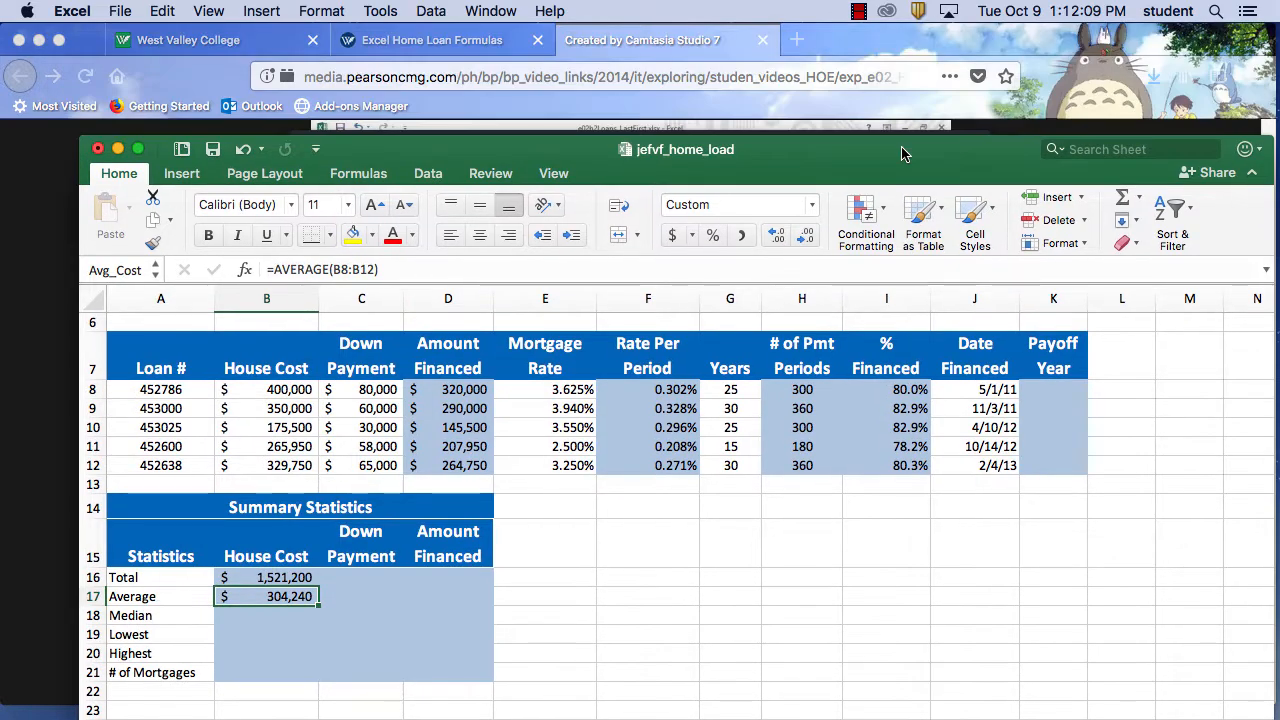
{"action": "left_click", "coordinate": [815, 112]}
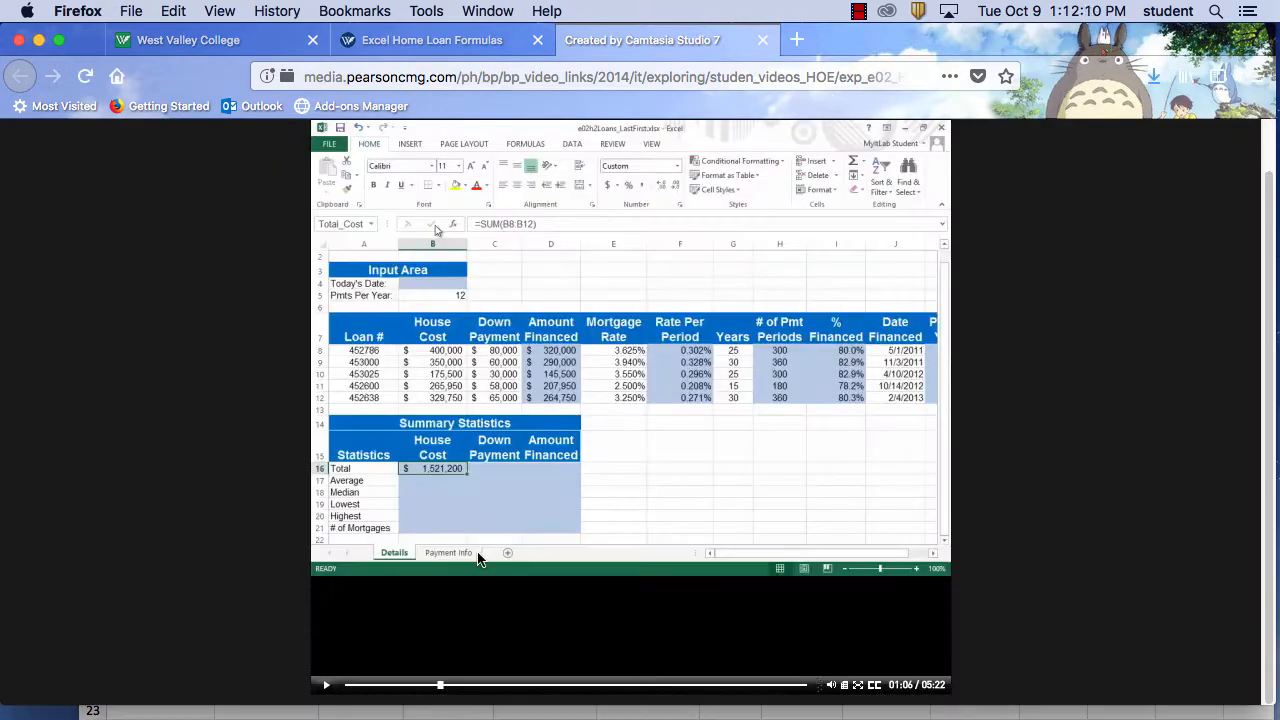
{"action": "left_click", "coordinate": [327, 685]}
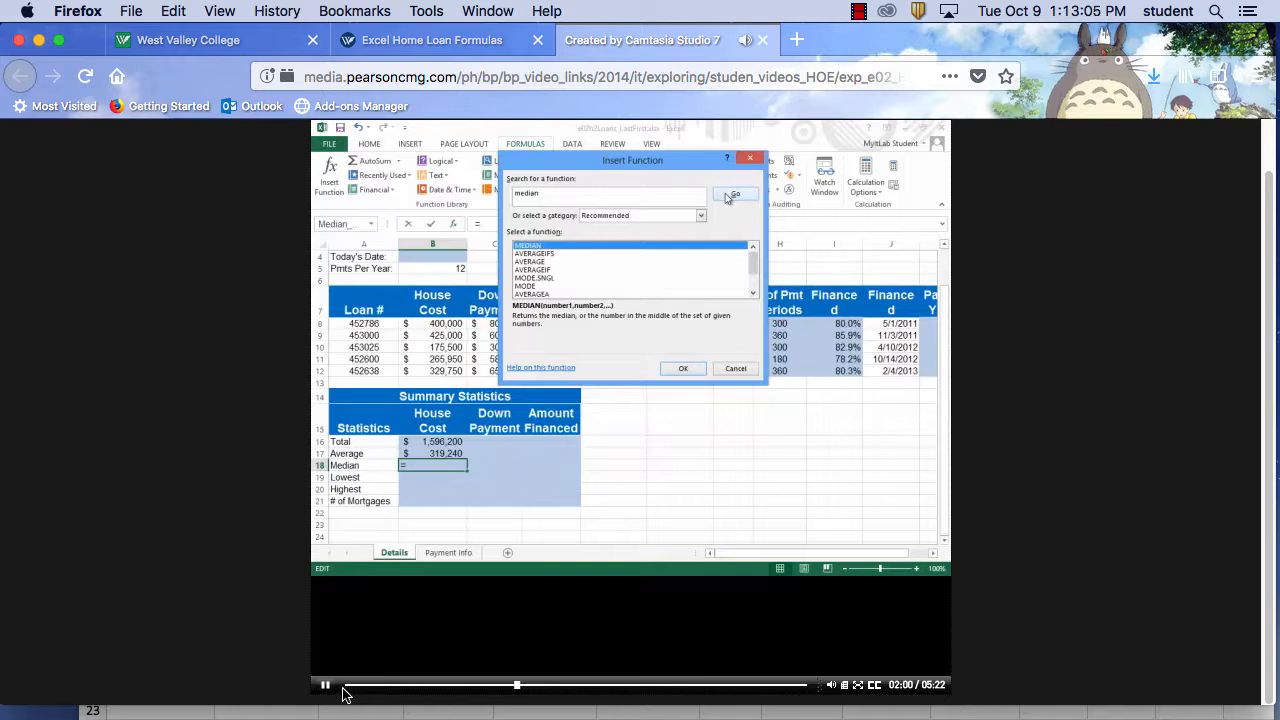
{"action": "left_click", "coordinate": [325, 685]}
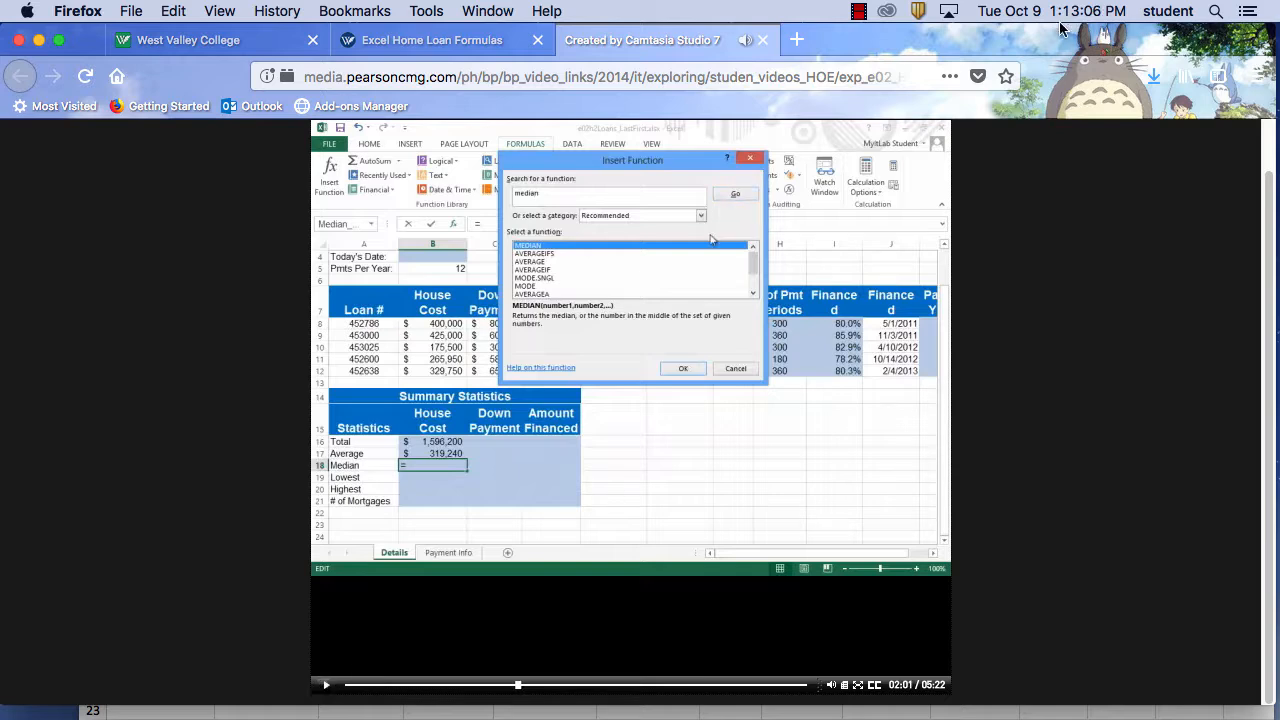
- Hide Firefox, select the House Cost median cell B18 in Excel, and move the whole workbook window into view
{"action": "left_click", "coordinate": [92, 12]}
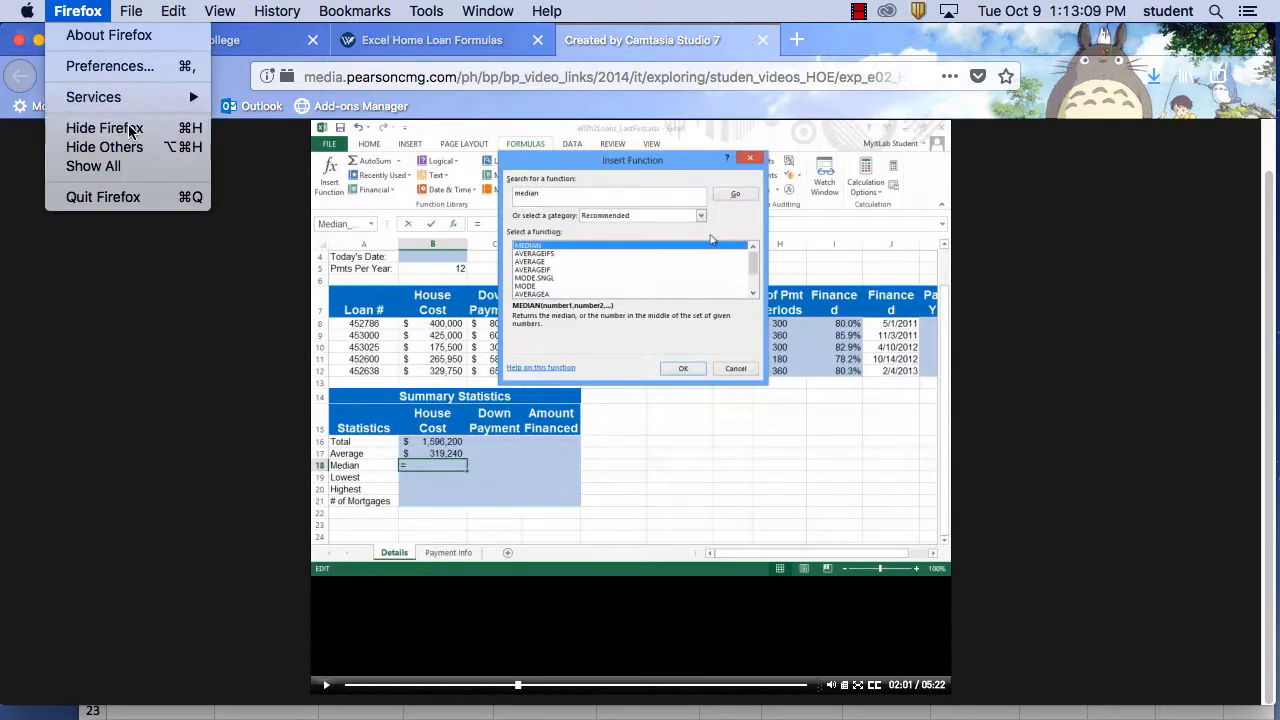
{"action": "left_click", "coordinate": [131, 129]}
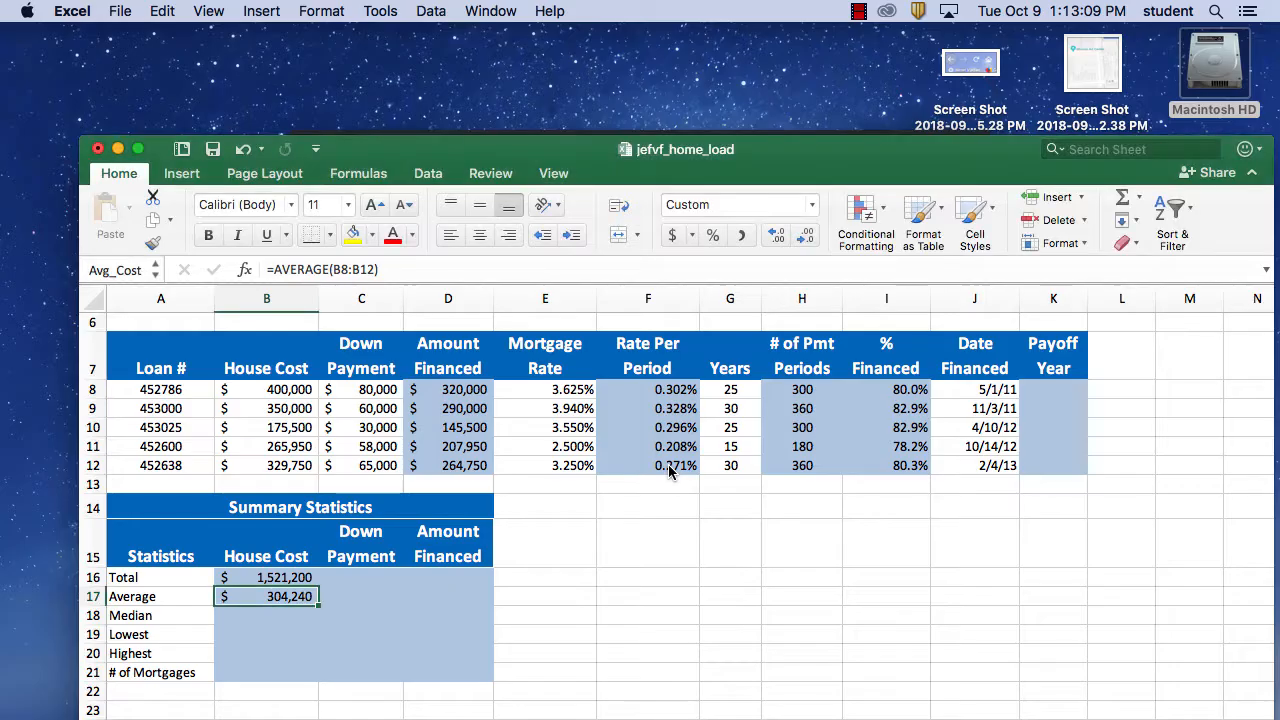
{"action": "left_click", "coordinate": [286, 620]}
{"action": "left_click_drag", "start_coordinate": [468, 150], "coordinate": [393, 43]}
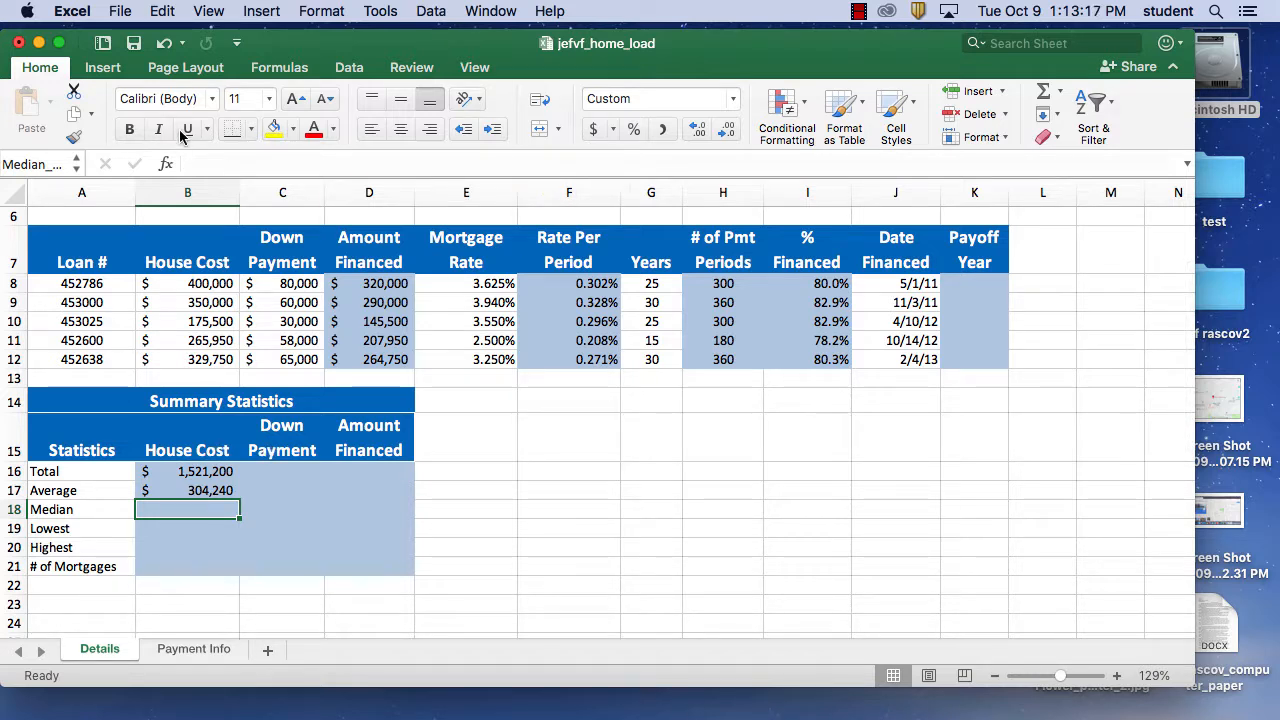
- Start a function in the House Cost median cell B18 and search the Formula Builder for "median"
{"action": "left_click", "coordinate": [1061, 92]}
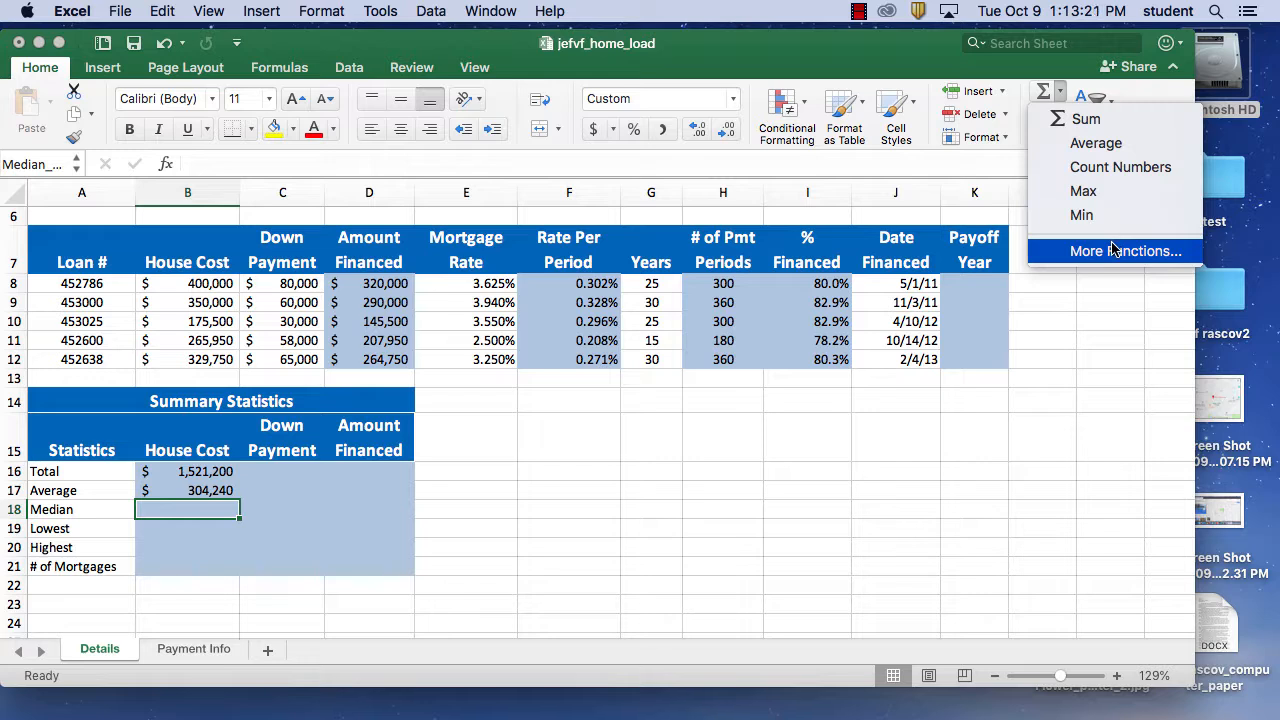
{"action": "left_click", "coordinate": [840, 62]}
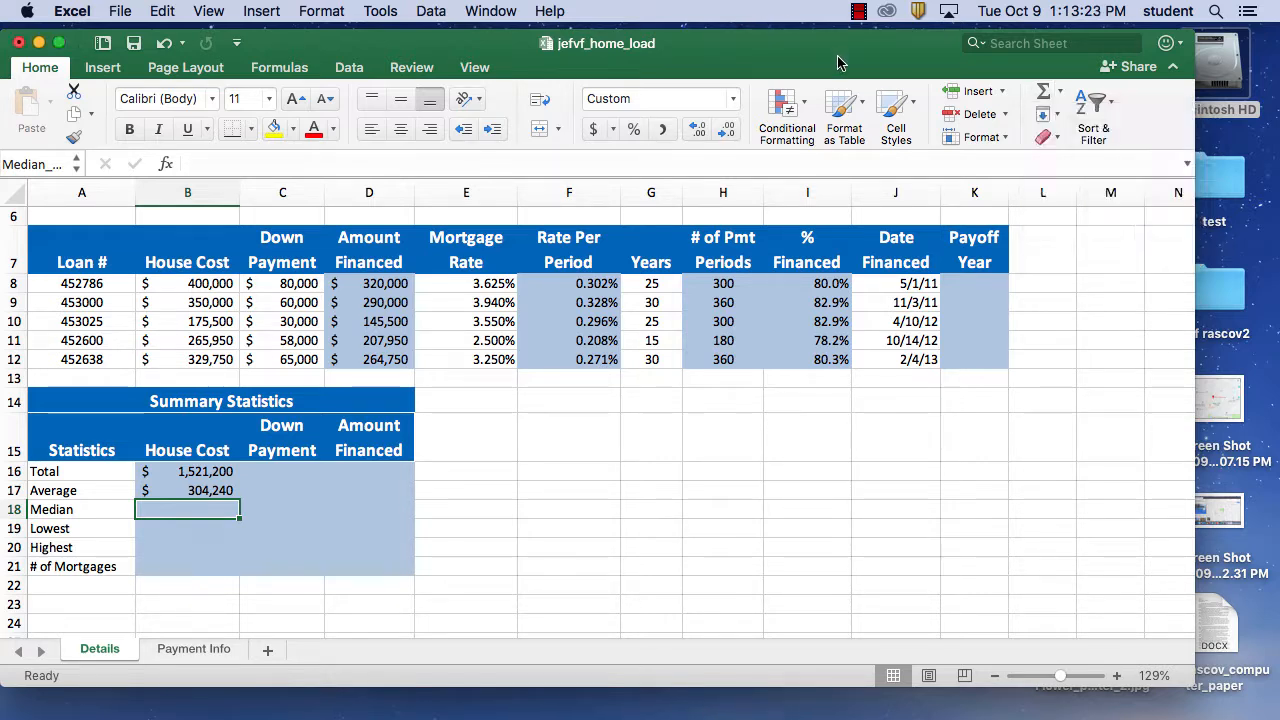
{"action": "left_click", "coordinate": [167, 164]}
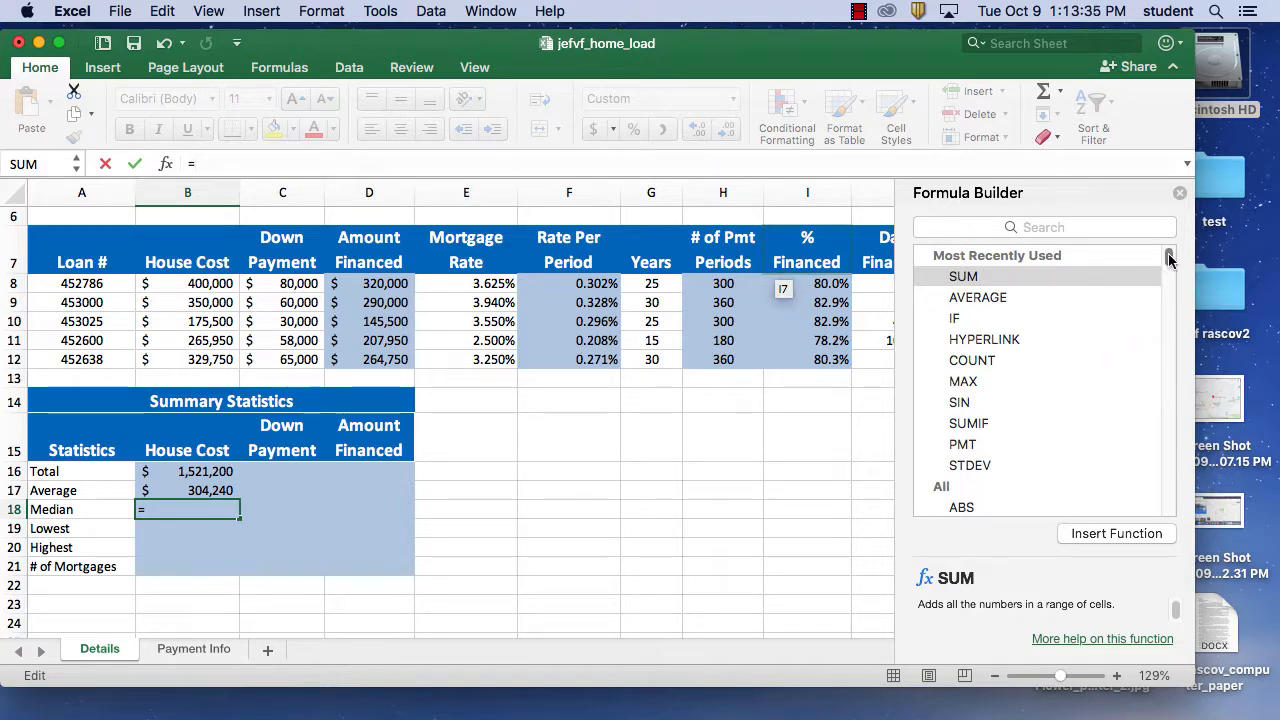
{"action": "left_click_drag", "start_coordinate": [1170, 256], "coordinate": [1175, 365]}
{"action": "left_click_drag", "start_coordinate": [1179, 420], "coordinate": [1178, 300]}
{"action": "left_click", "coordinate": [1071, 222]}
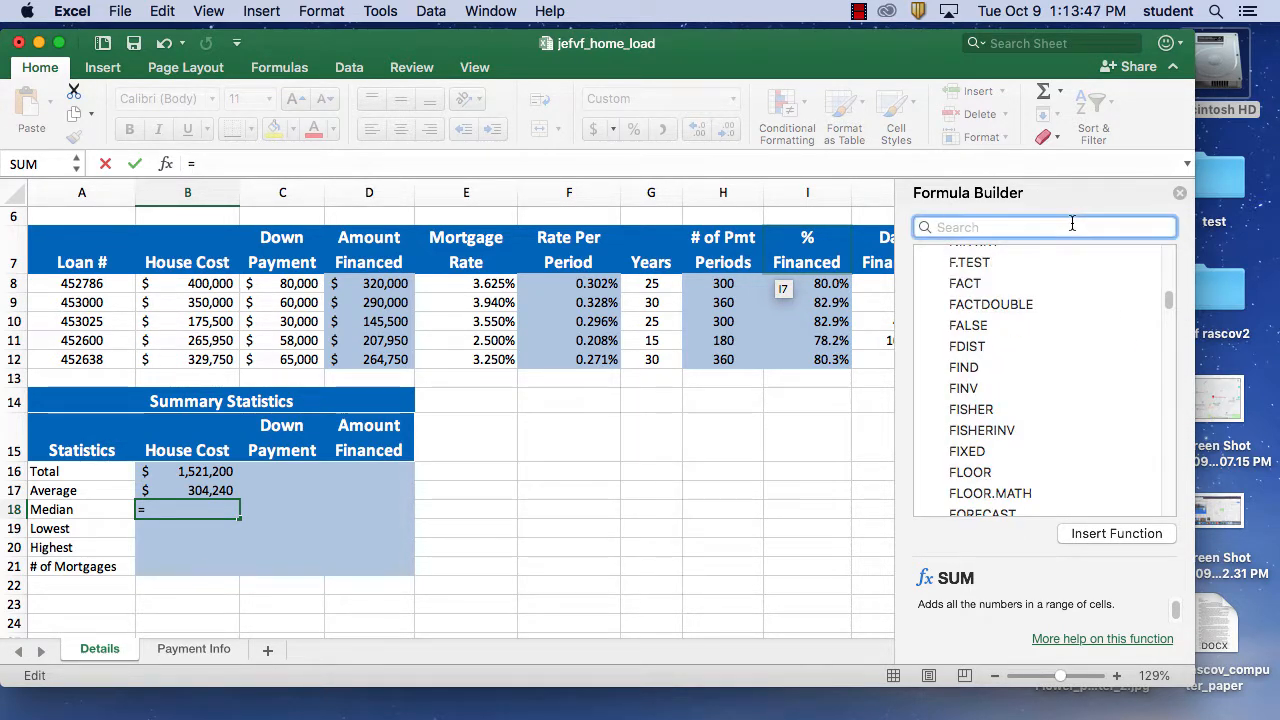
{"action": "type", "text": "medi"}
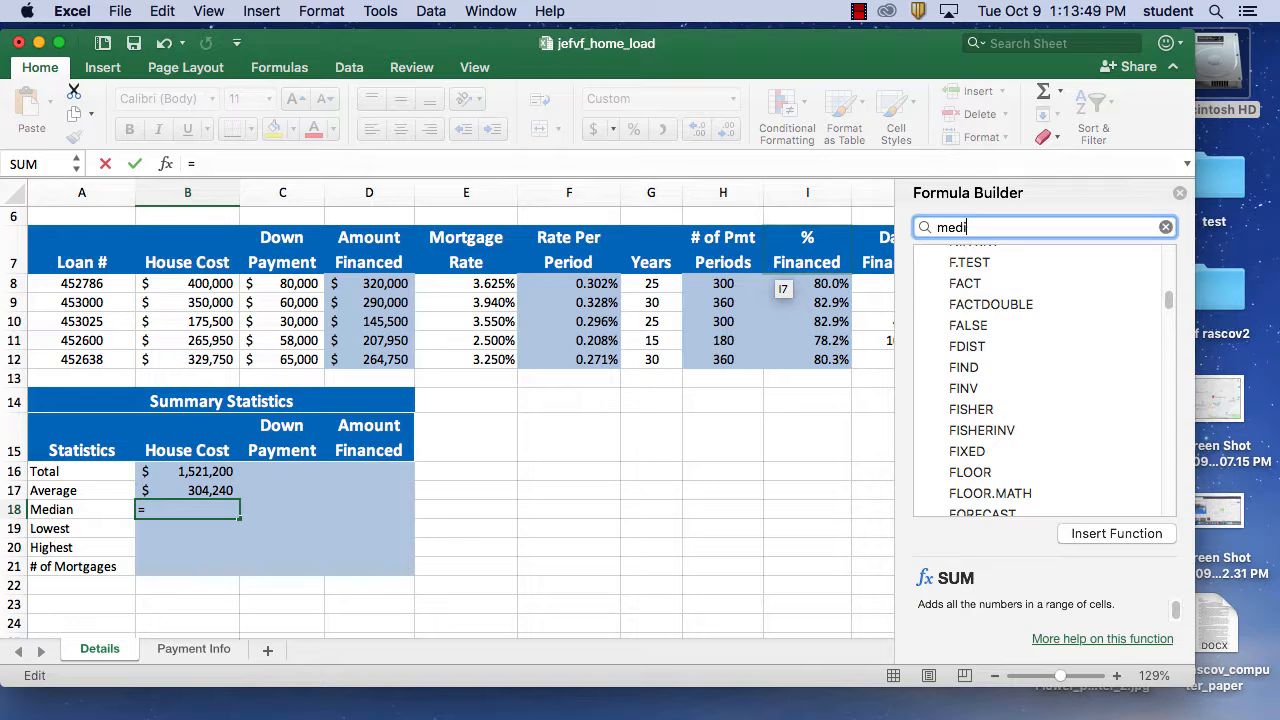
{"action": "type", "text": "an"}
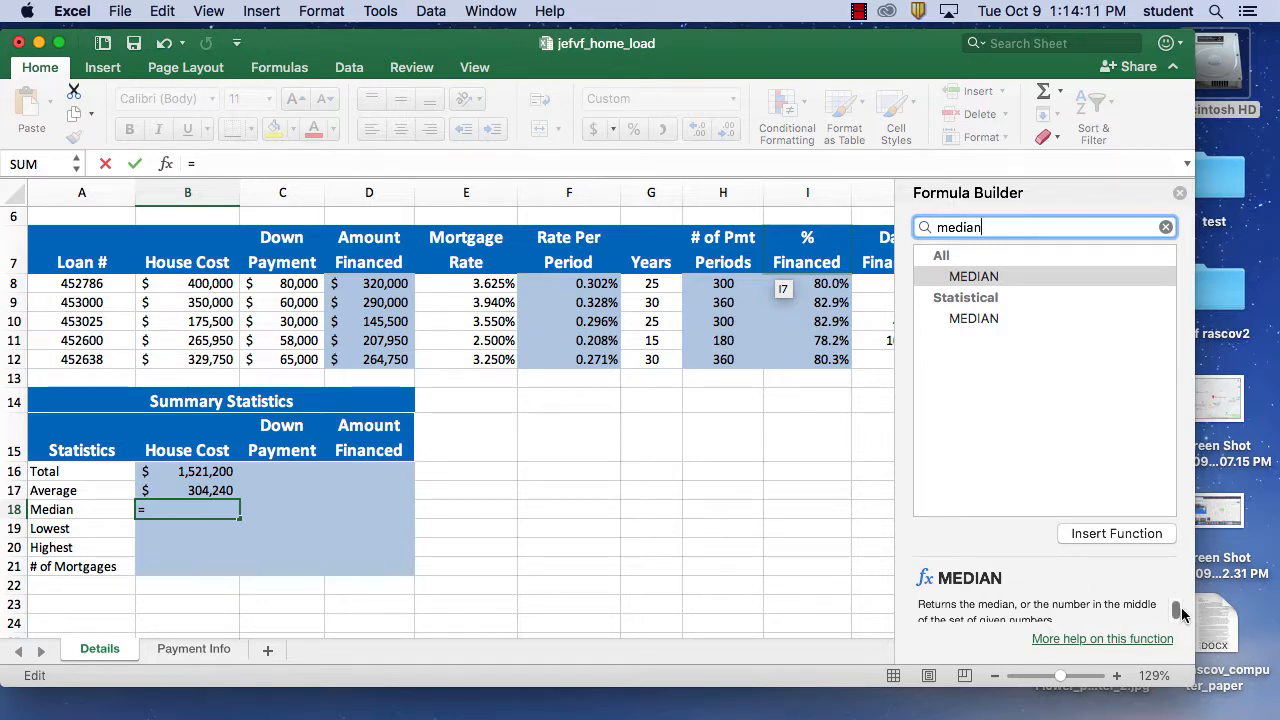
{"action": "left_click_drag", "start_coordinate": [1178, 609], "coordinate": [1178, 612]}
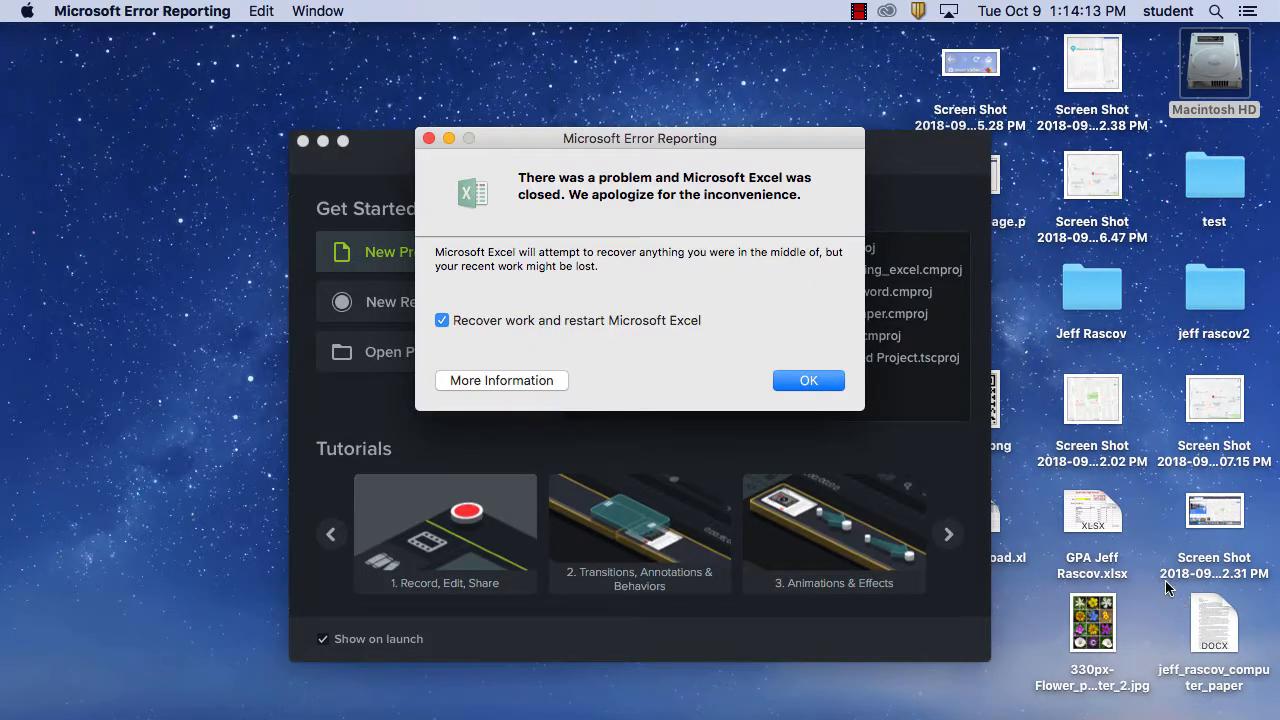
- Restart Excel with work recovery, opening the last saved version of jefvf_home_load, and save the recovered workbook
{"action": "left_click", "coordinate": [835, 383]}
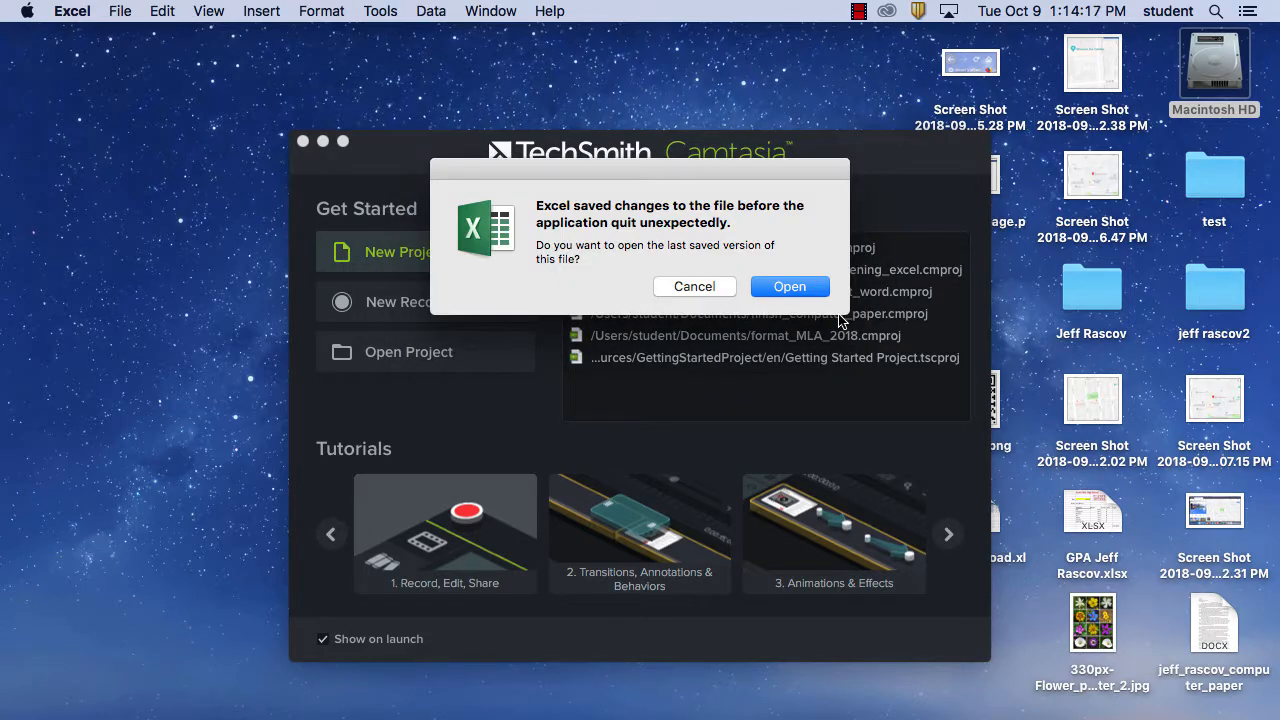
{"action": "left_click", "coordinate": [790, 287]}
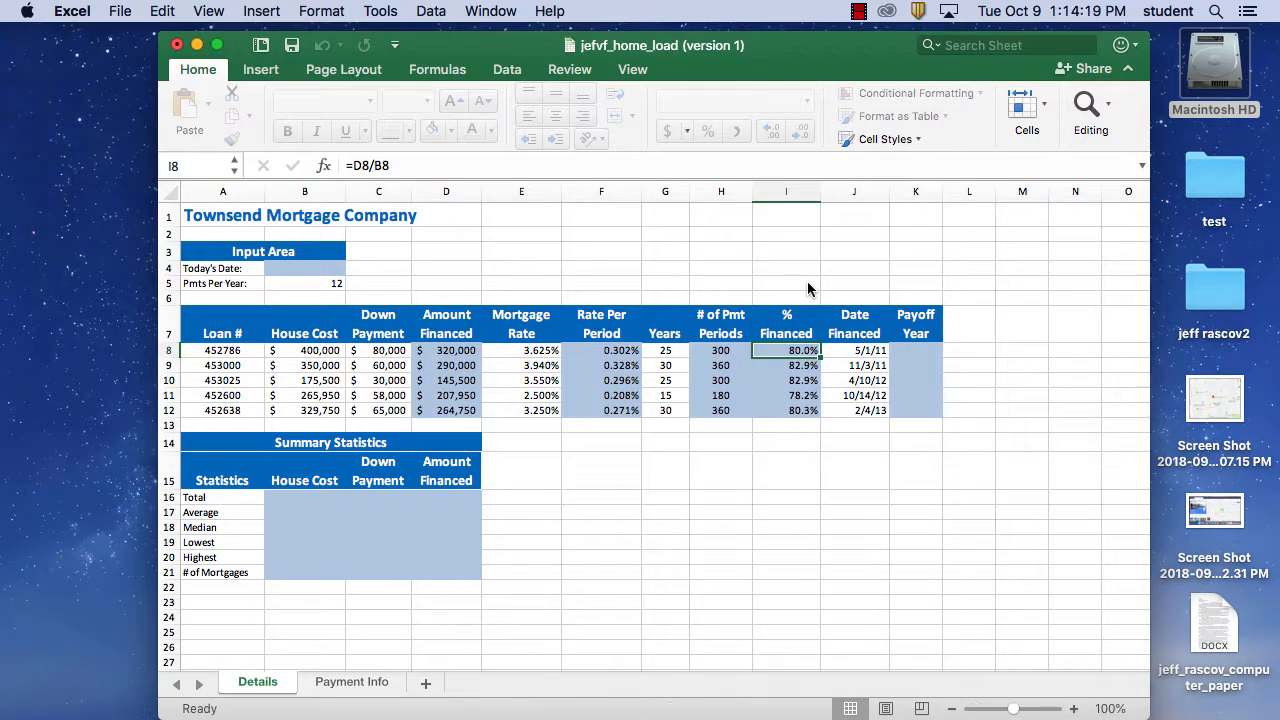
{"action": "left_click_drag", "start_coordinate": [568, 48], "coordinate": [499, 49]}
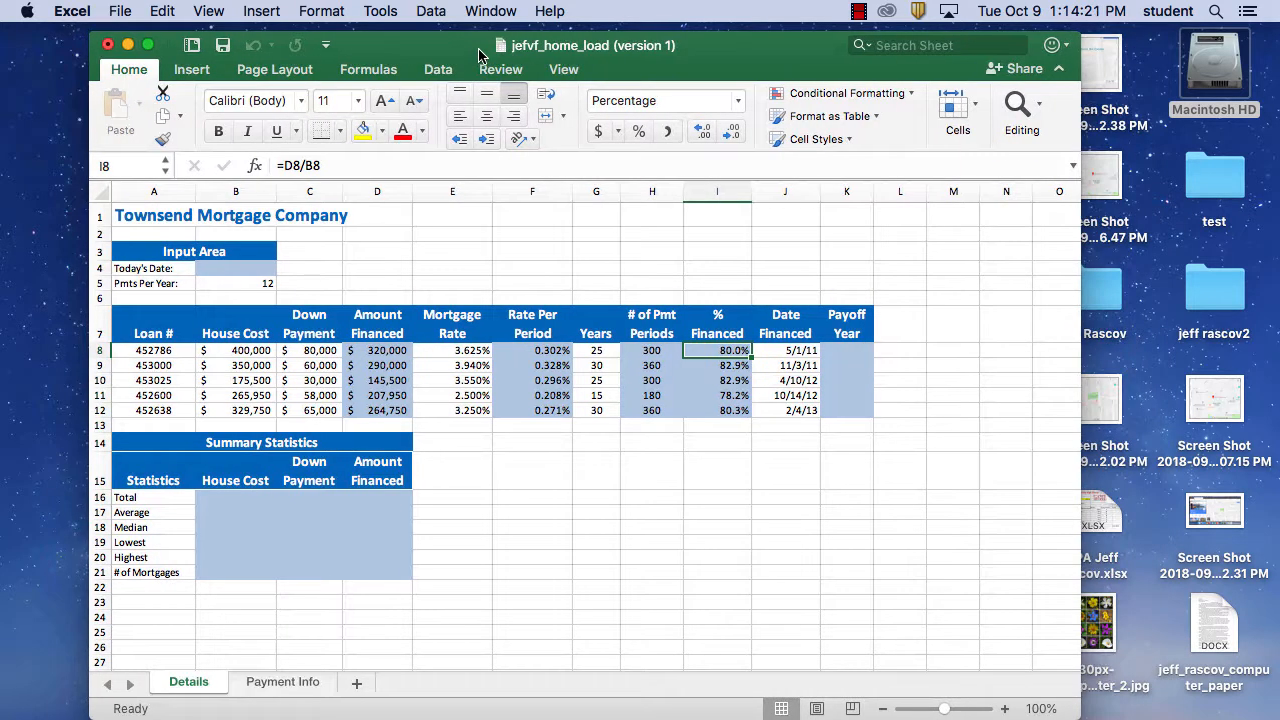
{"action": "left_click", "coordinate": [120, 11]}
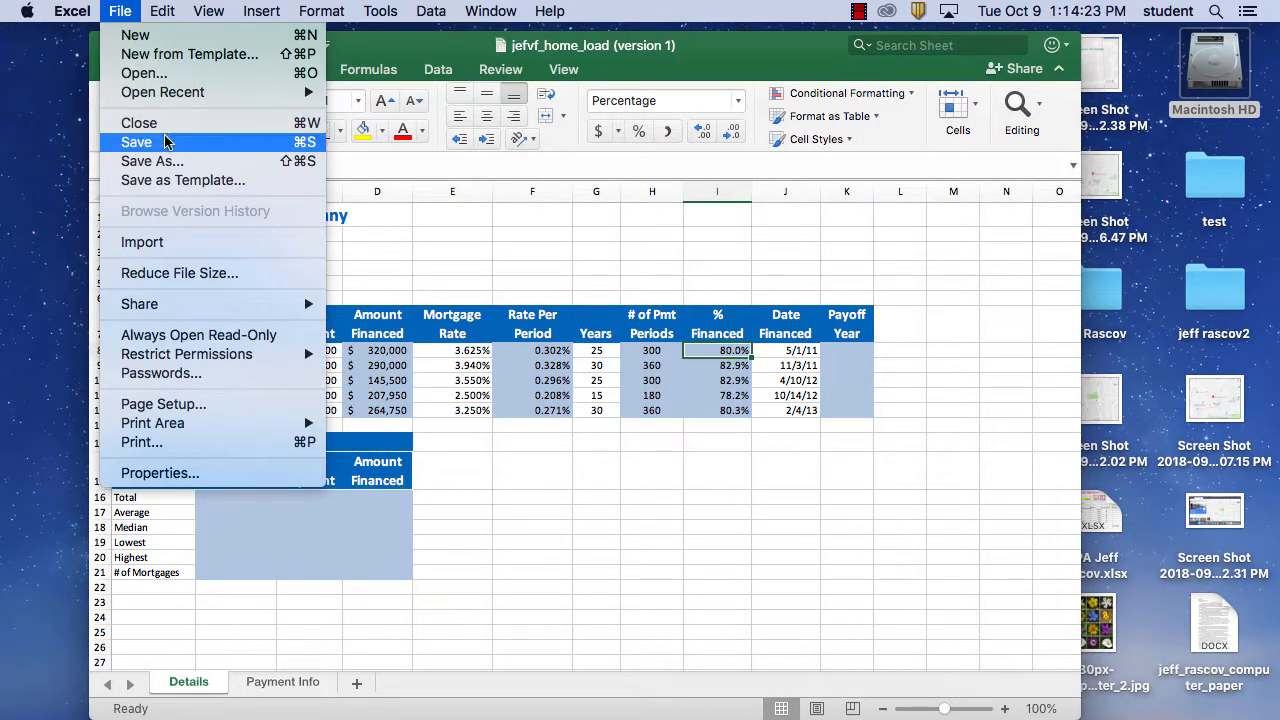
{"action": "left_click", "coordinate": [167, 143]}
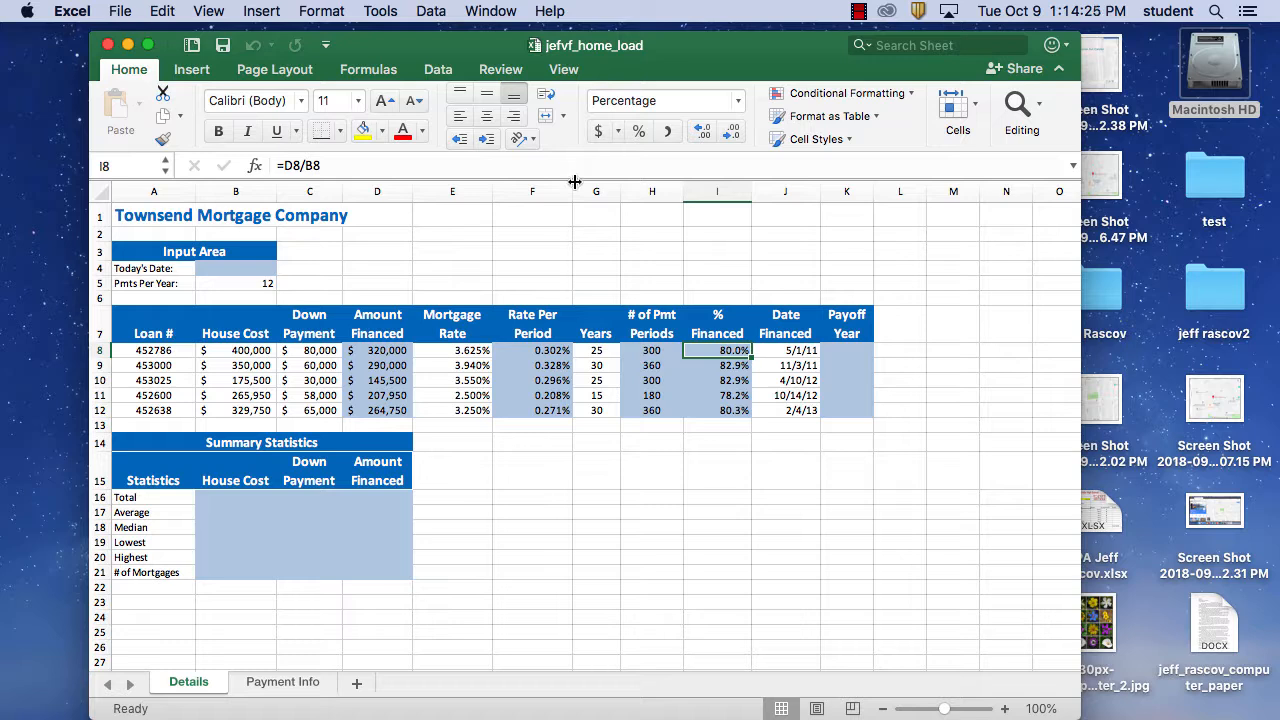
- Widen the workbook window and calculate the total house cost in B16 with the Sum function, using =SUM(B8:B12)
{"action": "left_click", "coordinate": [233, 496]}
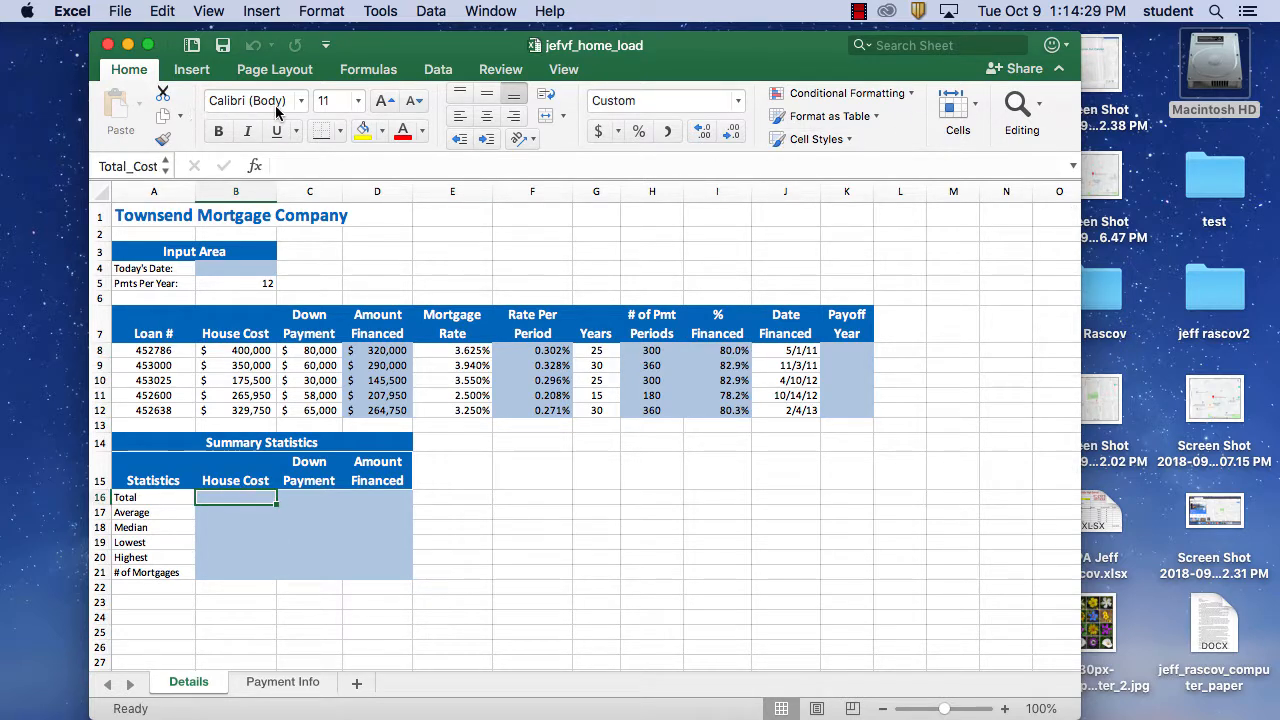
{"action": "left_click_drag", "start_coordinate": [706, 68], "coordinate": [638, 68]}
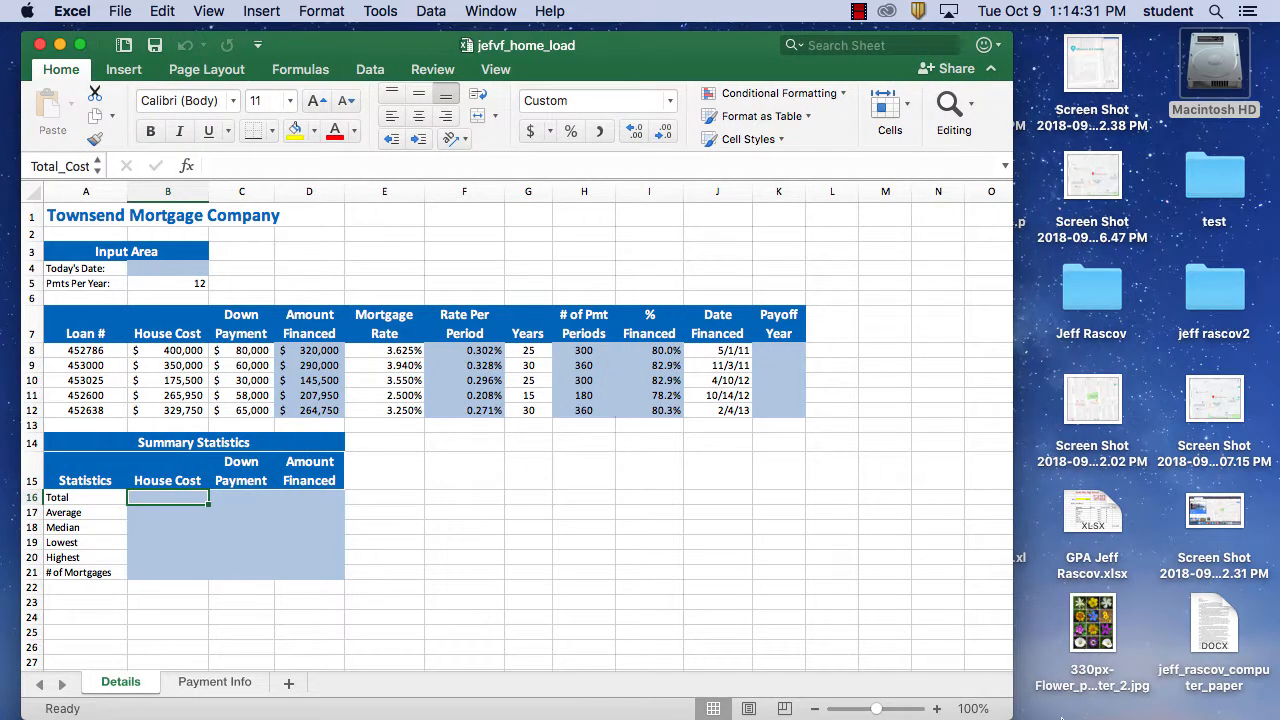
{"action": "left_click_drag", "start_coordinate": [1000, 713], "coordinate": [1230, 716]}
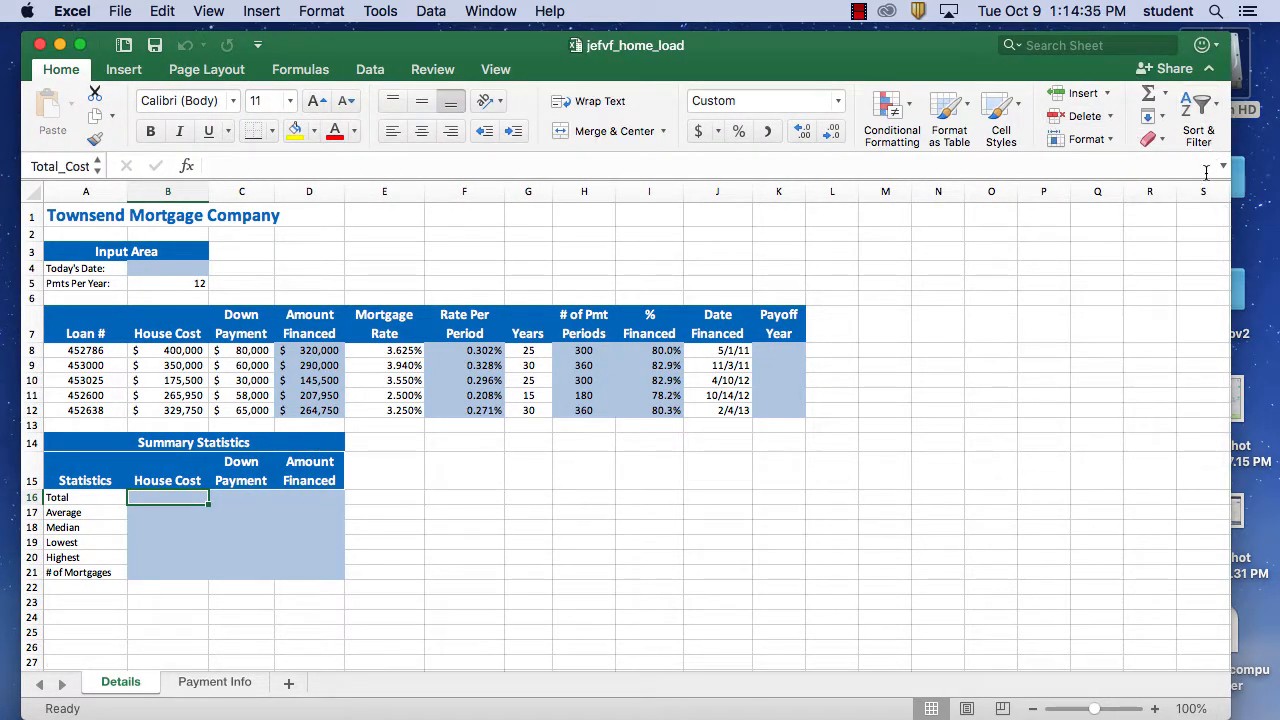
{"action": "left_click", "coordinate": [1165, 92]}
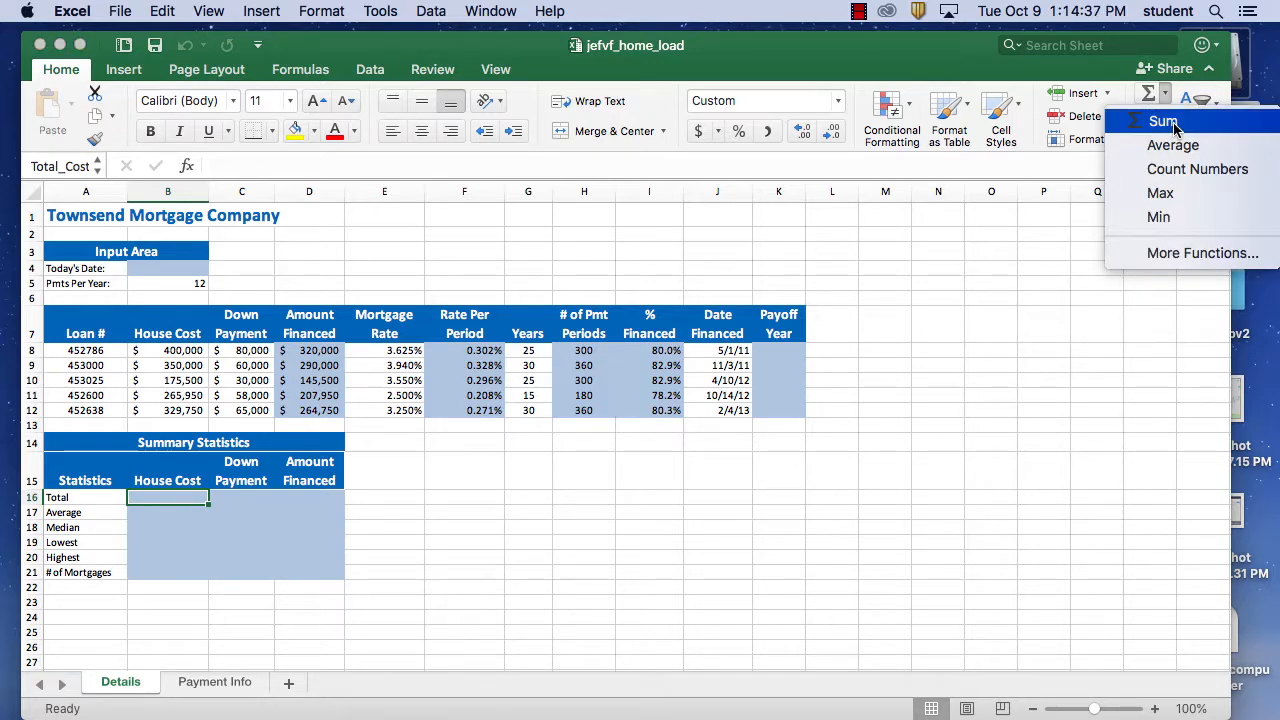
{"action": "left_click", "coordinate": [1172, 118]}
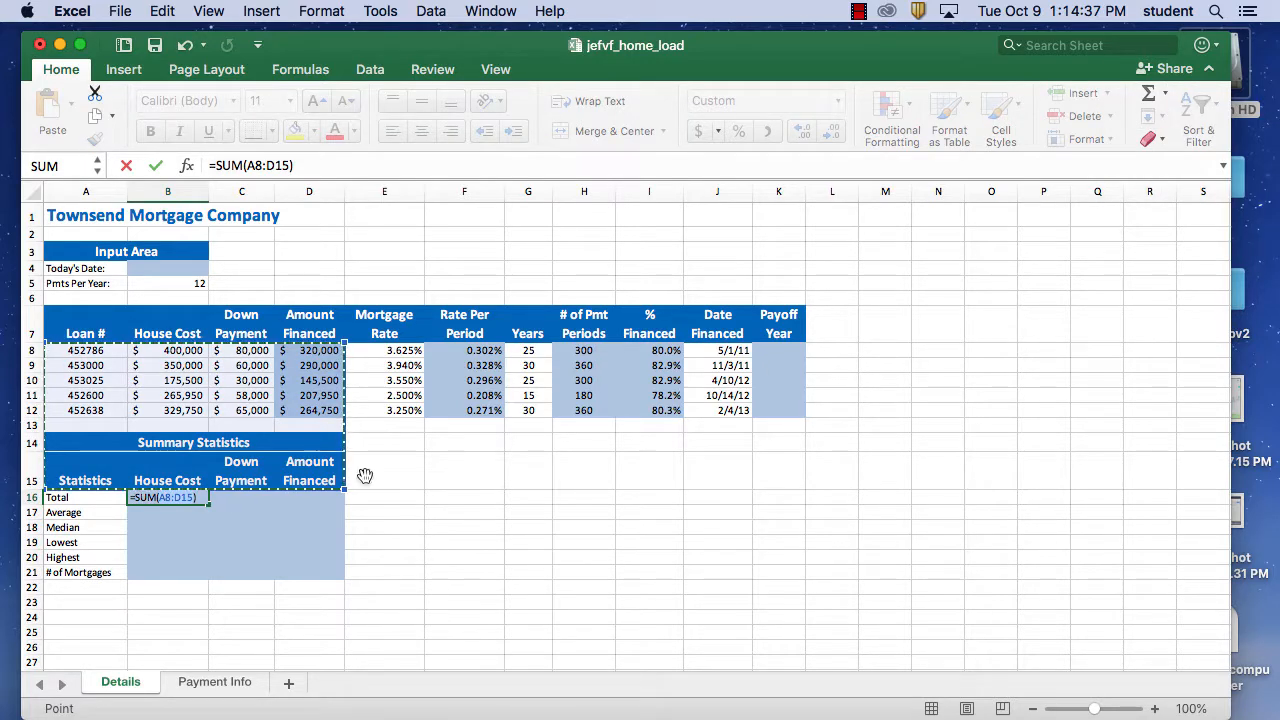
{"action": "left_click", "coordinate": [180, 350]}
{"action": "left_click", "coordinate": [188, 410], "text": "shift"}
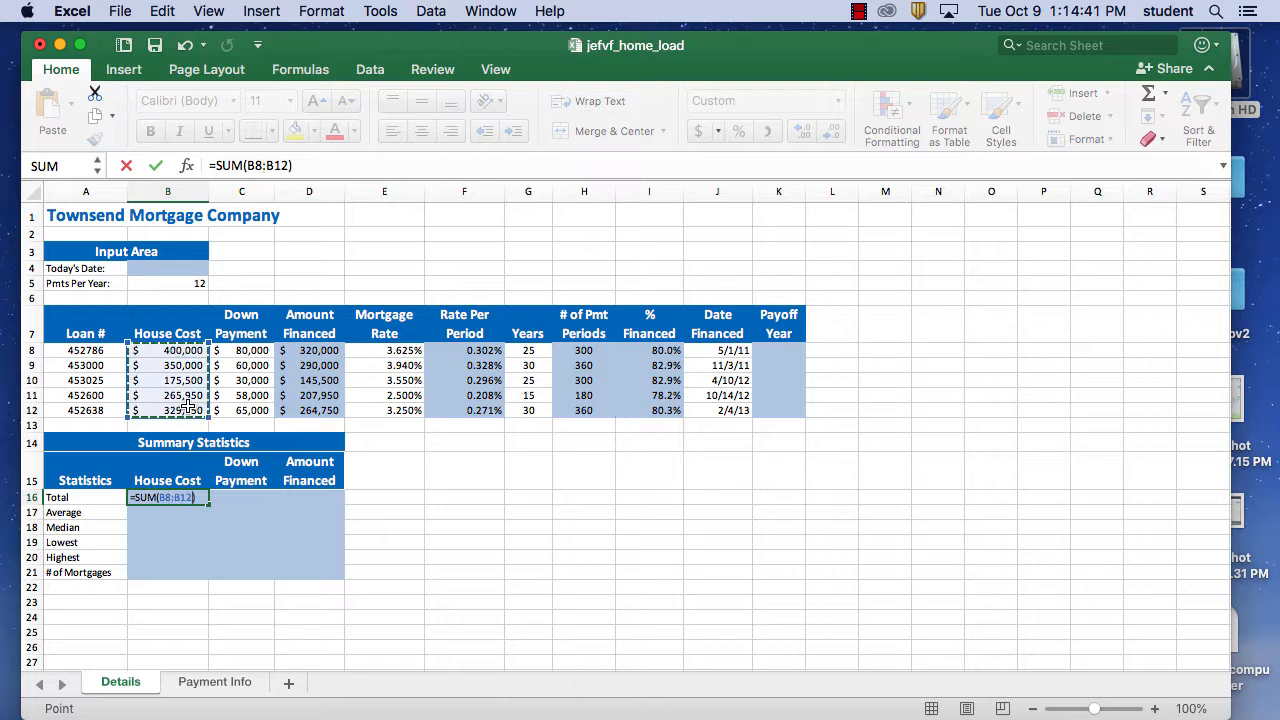
{"action": "left_click", "coordinate": [155, 165]}
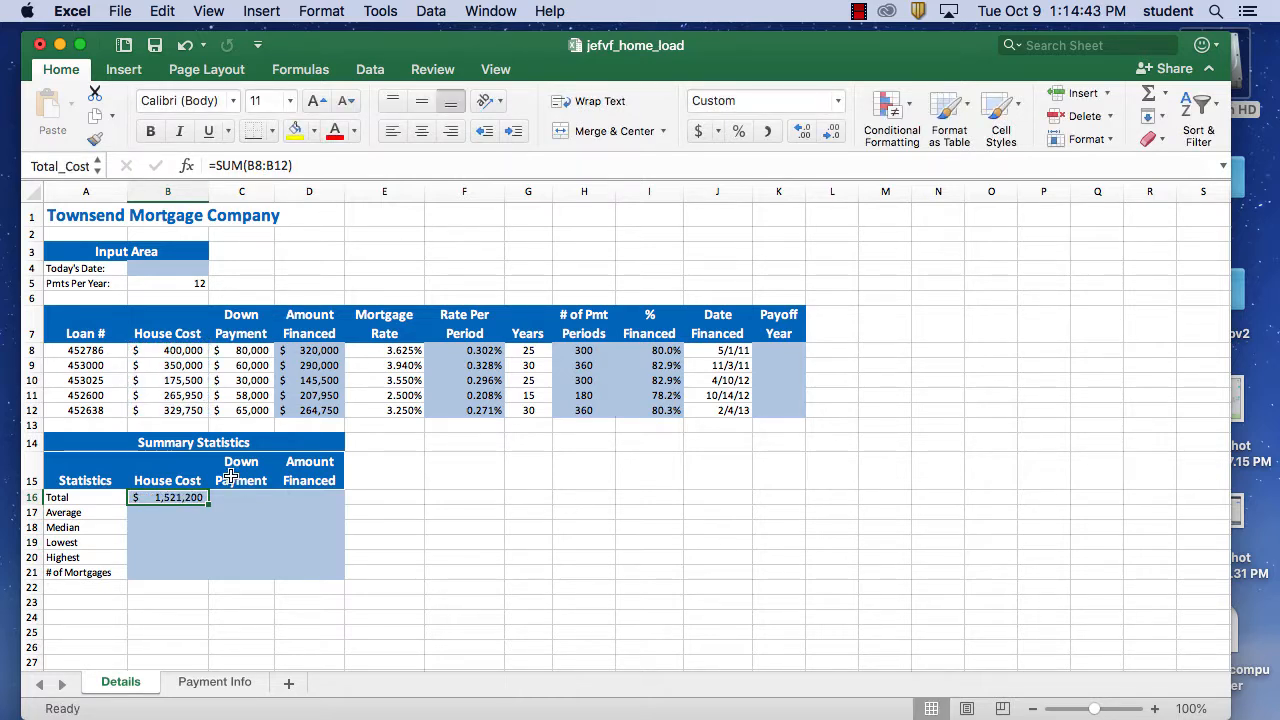
- Calculate the average house cost in B17 with the Average function over the five loans, using =AVERAGE(B8:B12)
{"action": "left_click", "coordinate": [183, 507]}
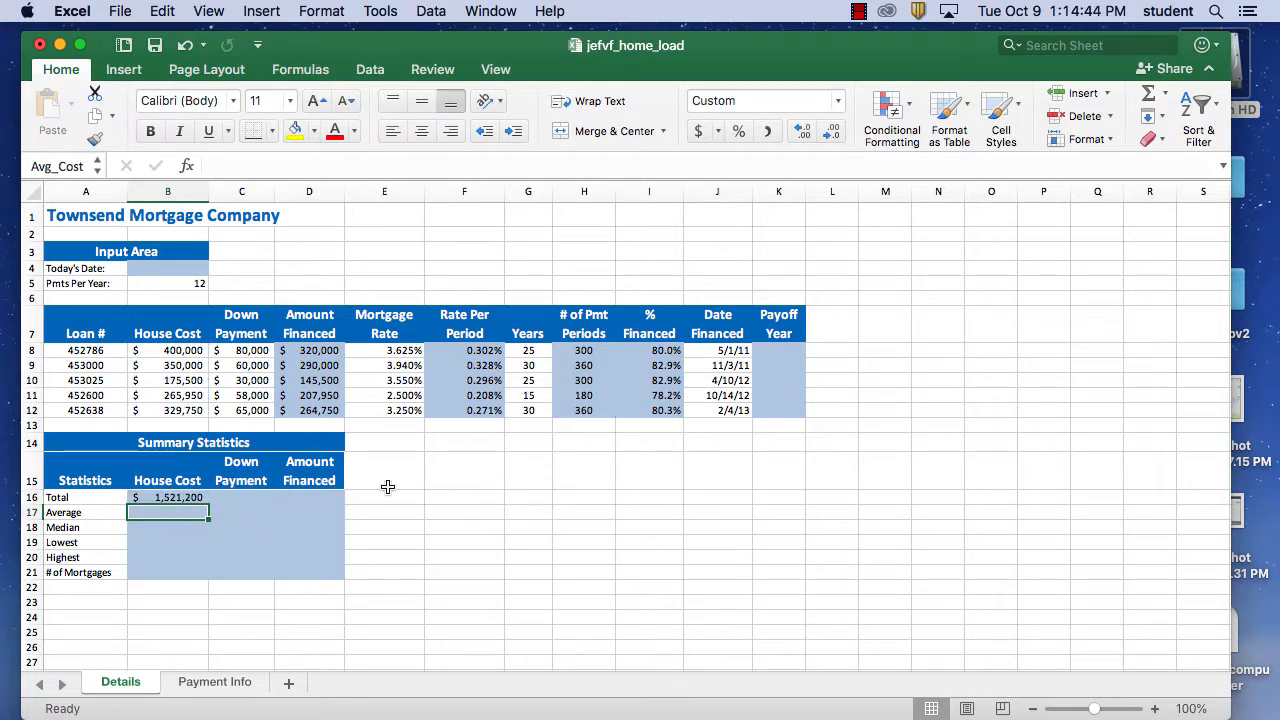
{"action": "left_click", "coordinate": [1165, 95]}
{"action": "left_click", "coordinate": [1172, 145]}
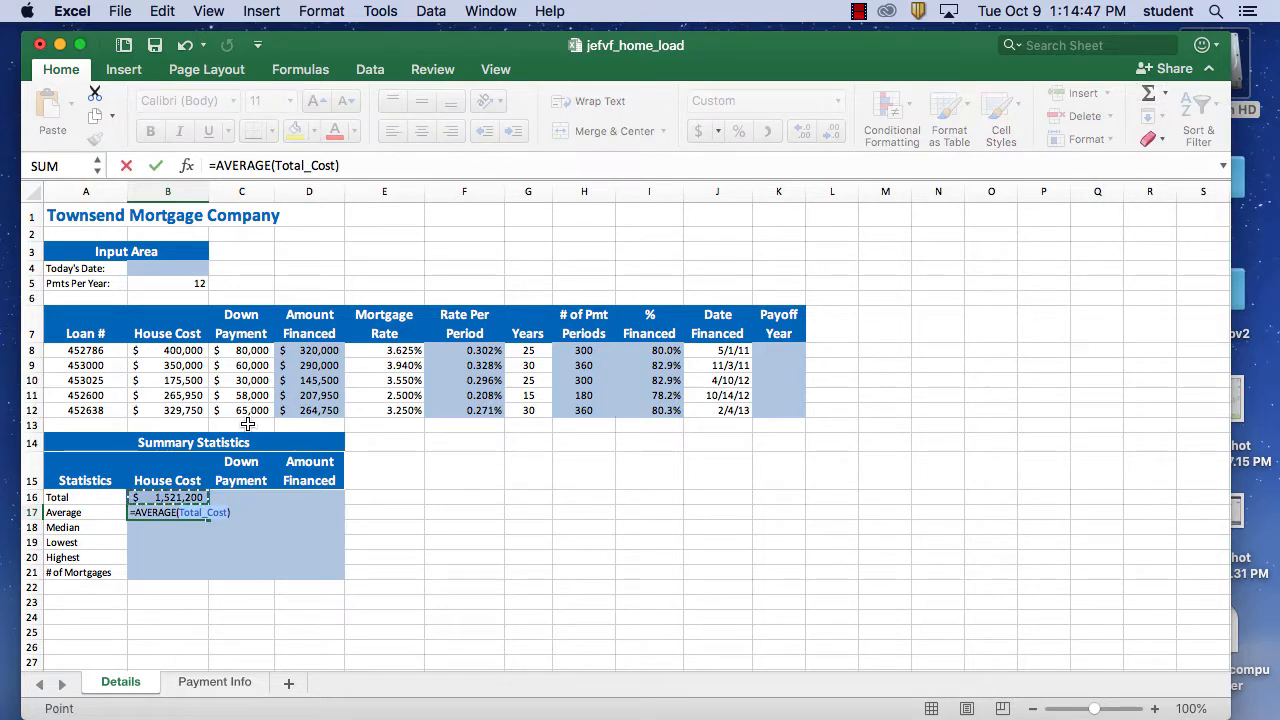
{"action": "left_click", "coordinate": [183, 349]}
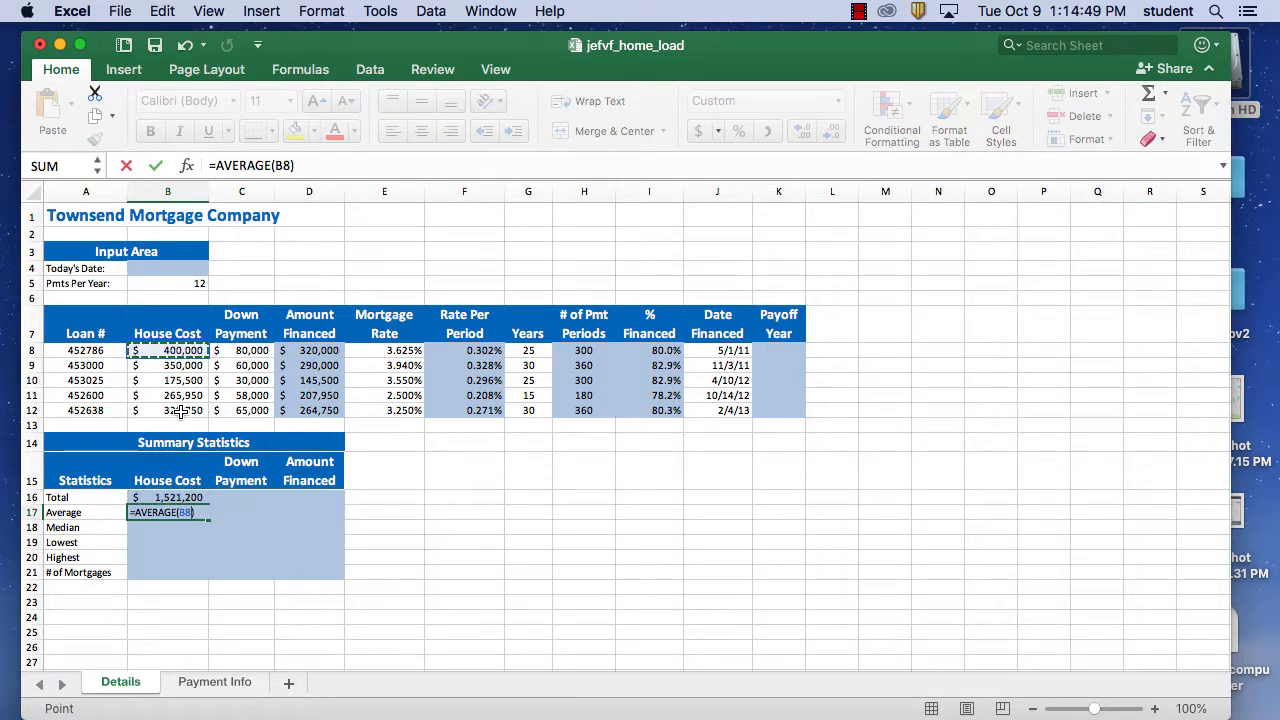
{"action": "left_click", "coordinate": [178, 411], "text": "shift"}
{"action": "left_click", "coordinate": [155, 166]}
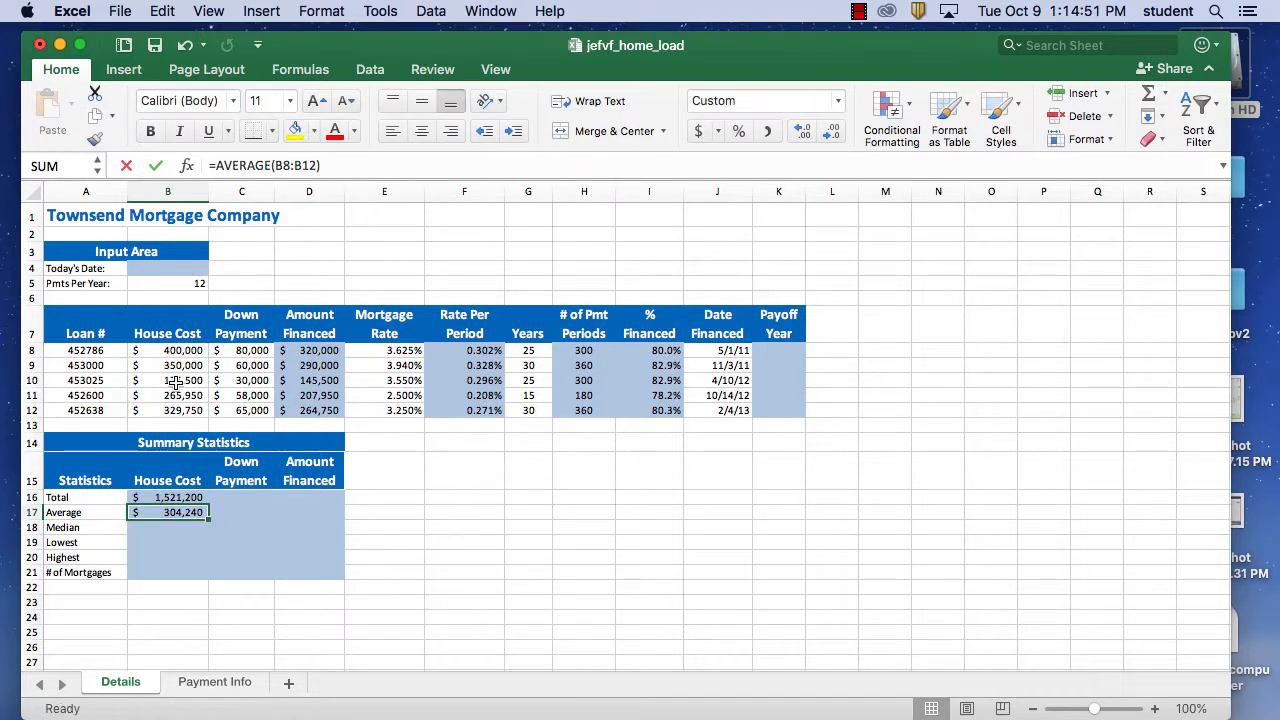
- Try to enter the House Cost median in B18 by writing =median directly and selecting B8:B12, and clear the entry
{"action": "left_click", "coordinate": [155, 525]}
{"action": "left_click", "coordinate": [1165, 93]}
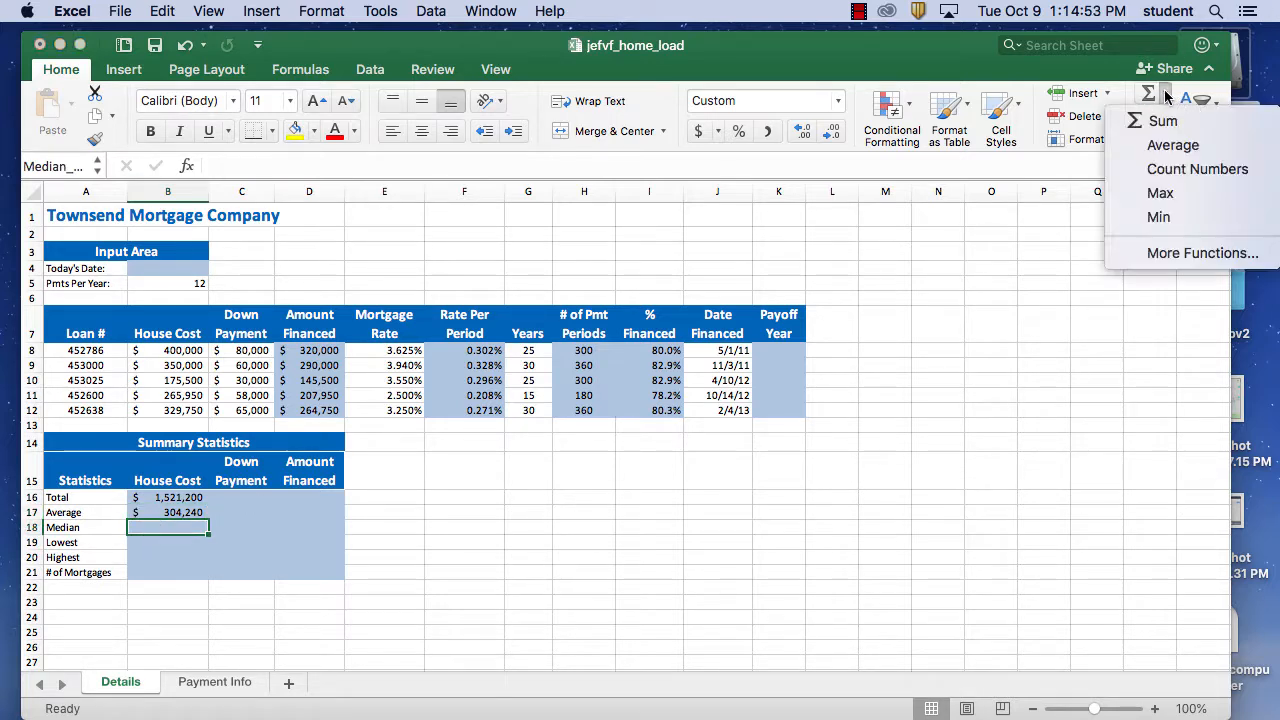
{"action": "left_click", "coordinate": [342, 175]}
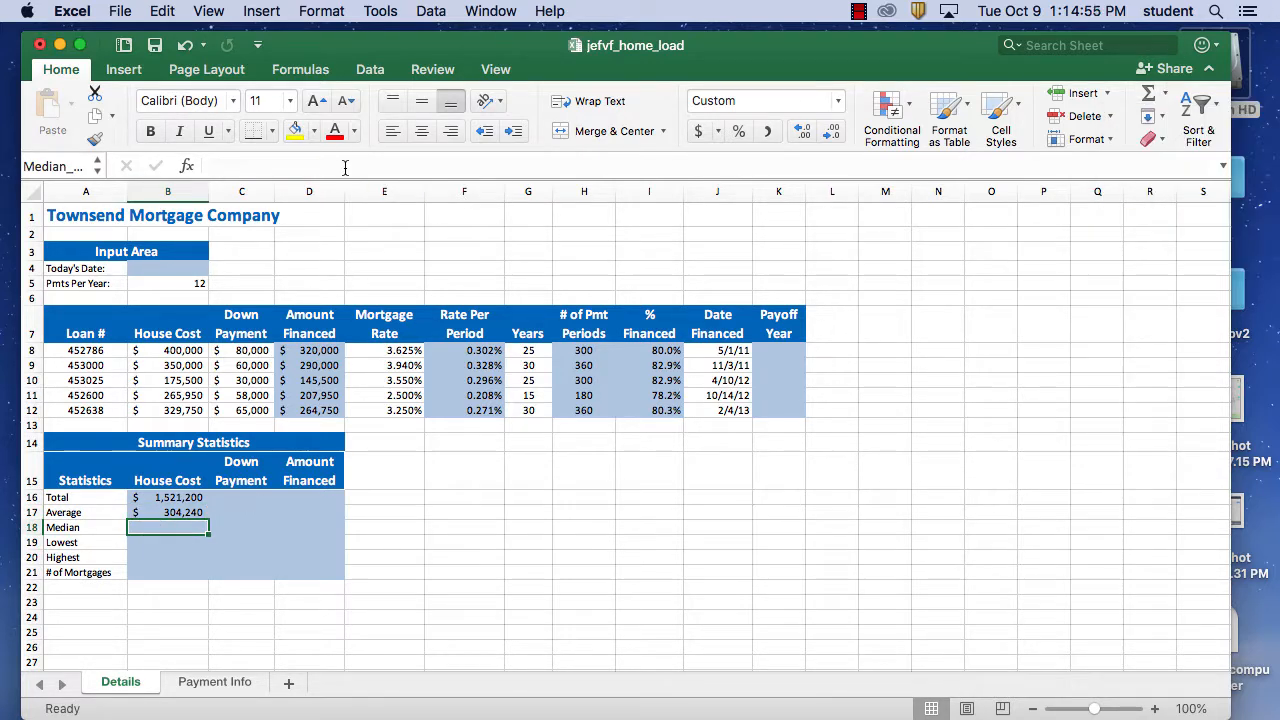
{"action": "left_click", "coordinate": [345, 165]}
{"action": "type", "text": "="}
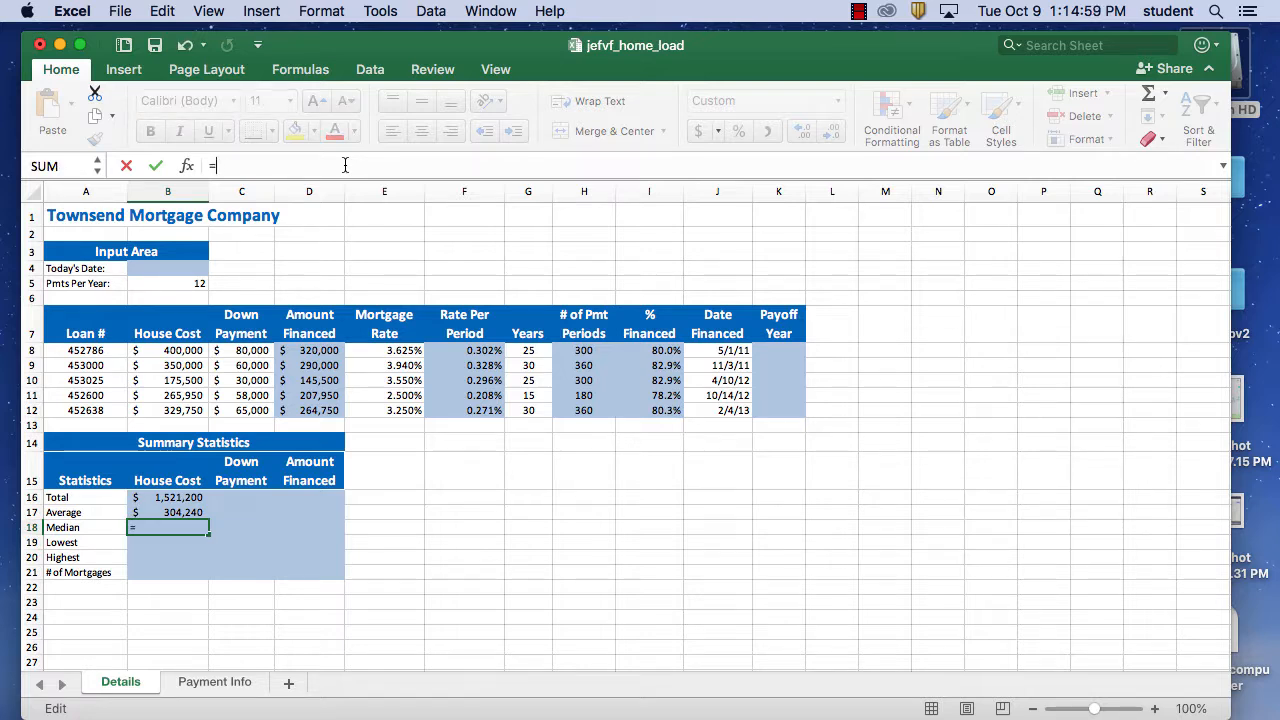
{"action": "type", "text": "median"}
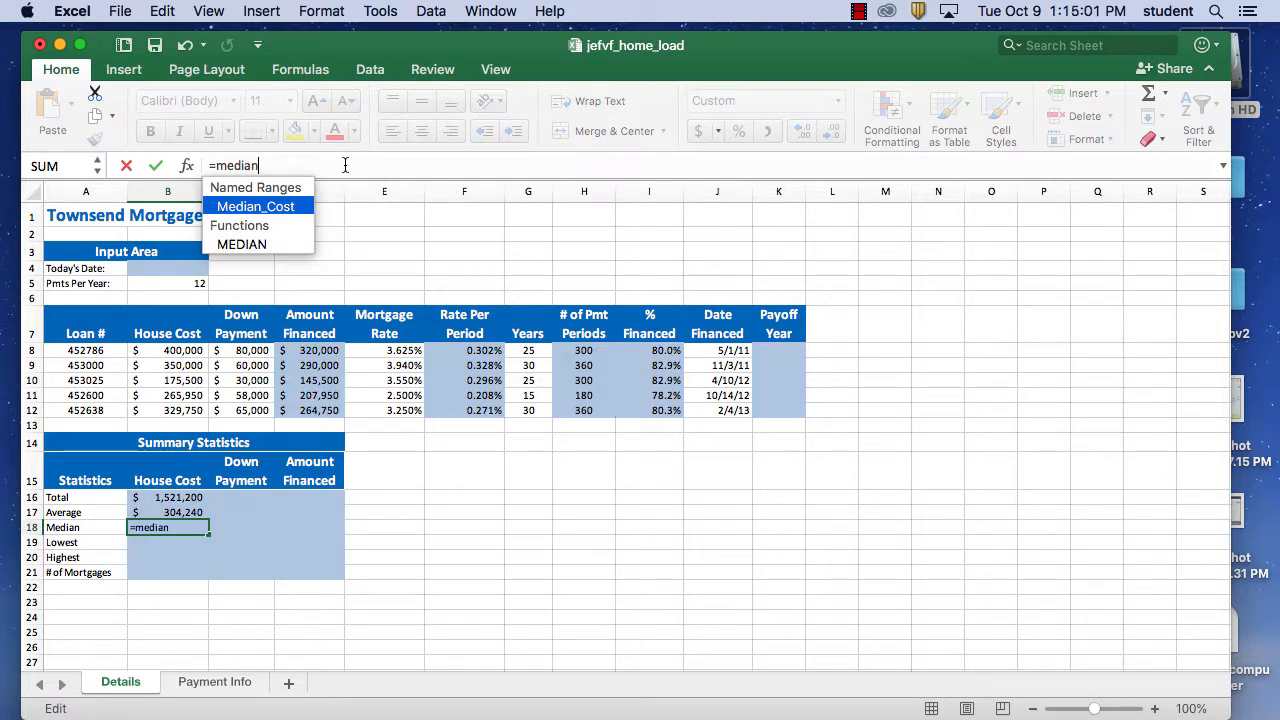
{"action": "left_click", "coordinate": [185, 351]}
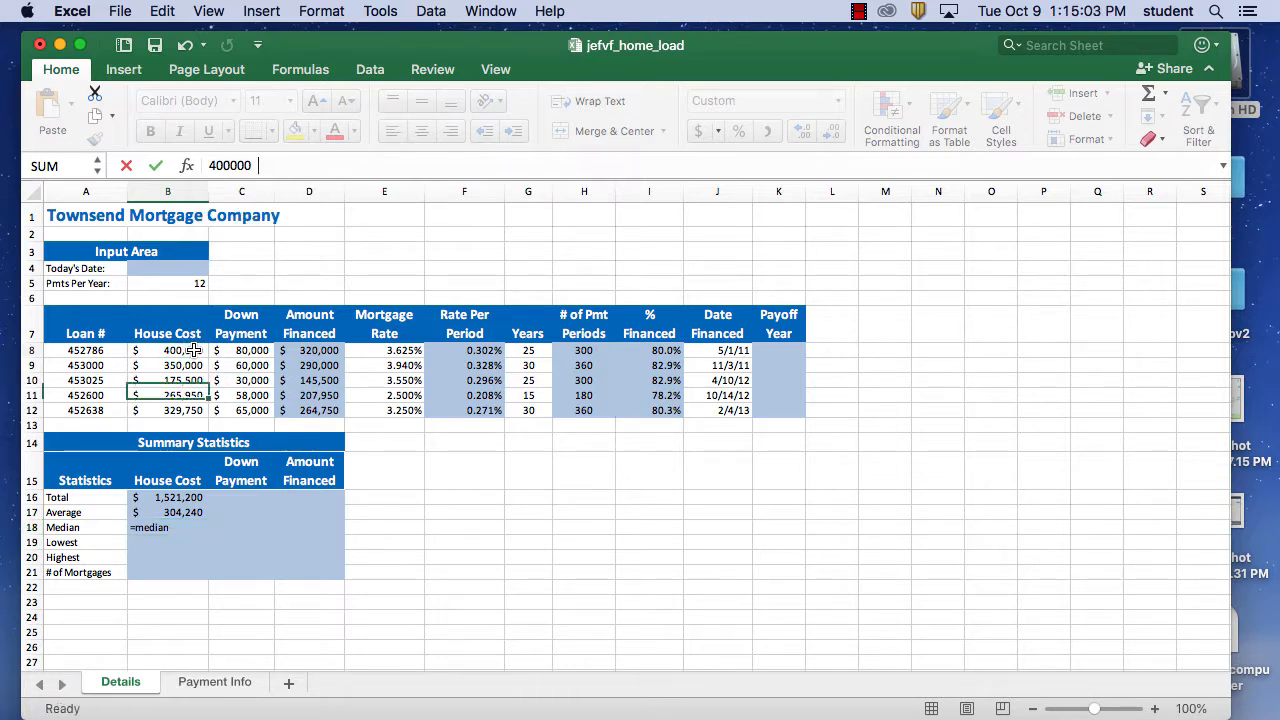
{"action": "left_click_drag", "start_coordinate": [197, 419], "coordinate": [200, 412]}
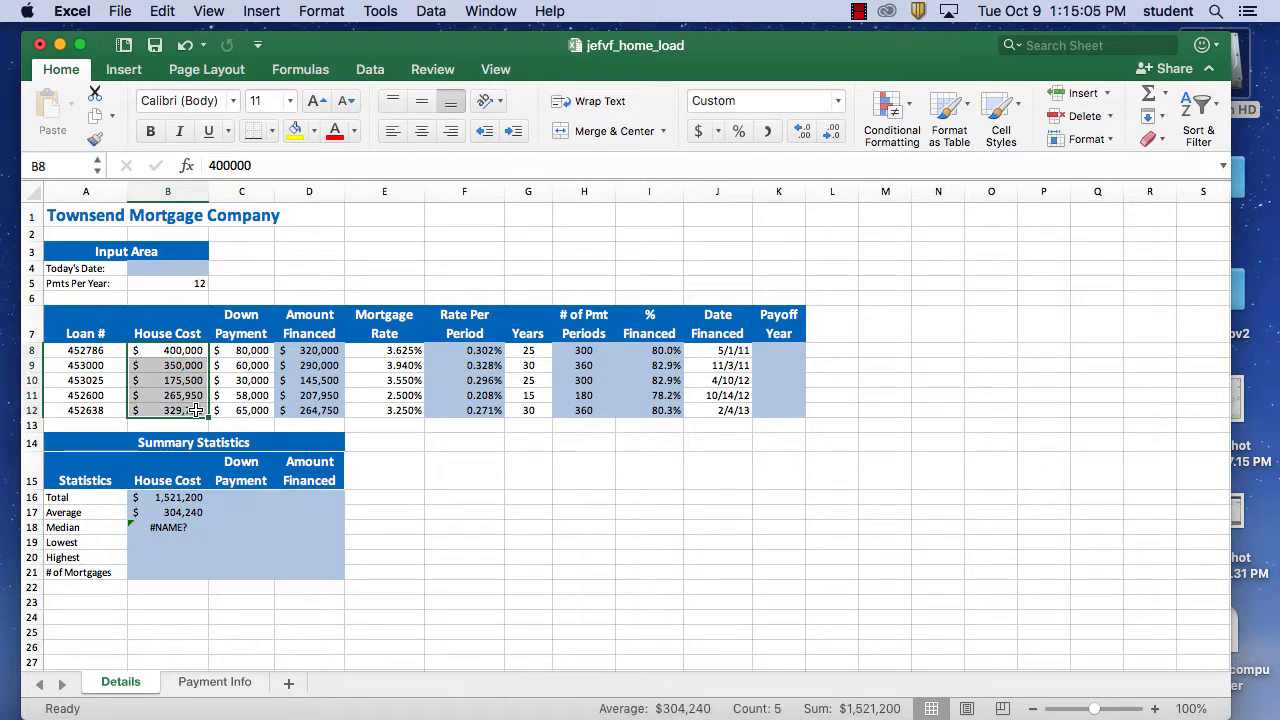
{"action": "left_click", "coordinate": [175, 528]}
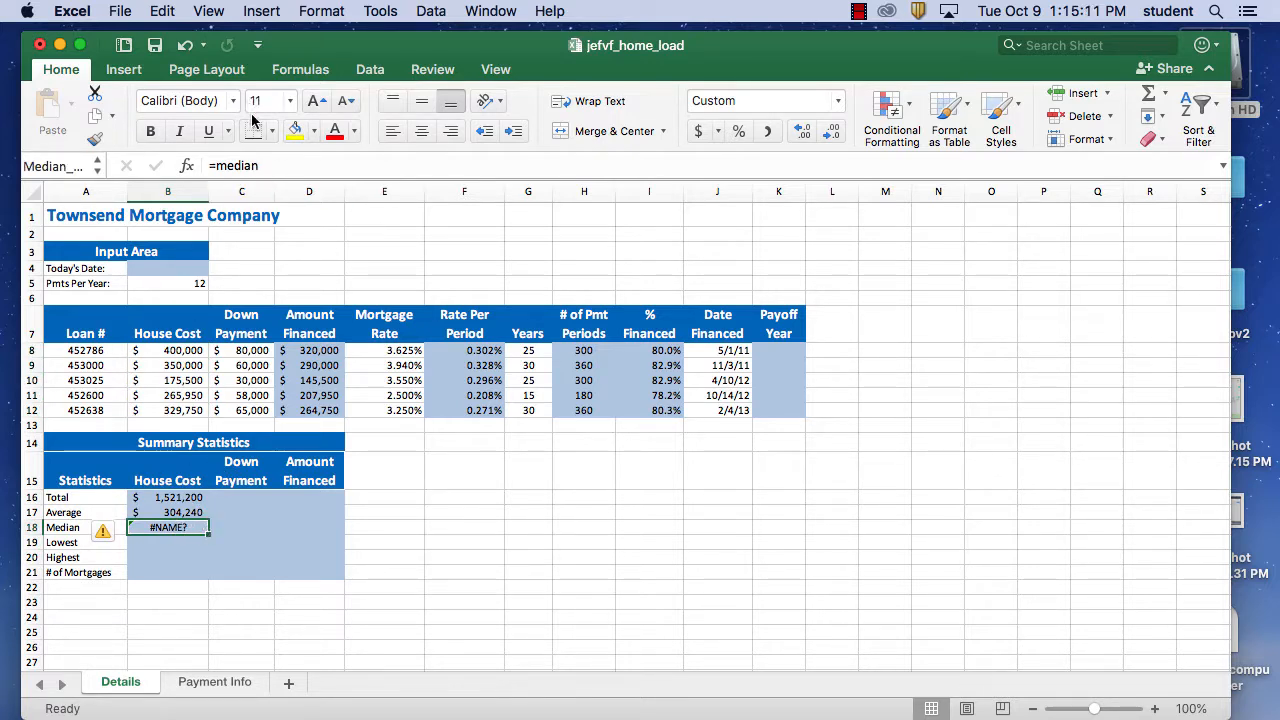
{"action": "left_click_drag", "start_coordinate": [262, 165], "coordinate": [207, 163]}
{"action": "key", "text": "BackSpace"}
{"action": "key", "text": "BackSpace"}
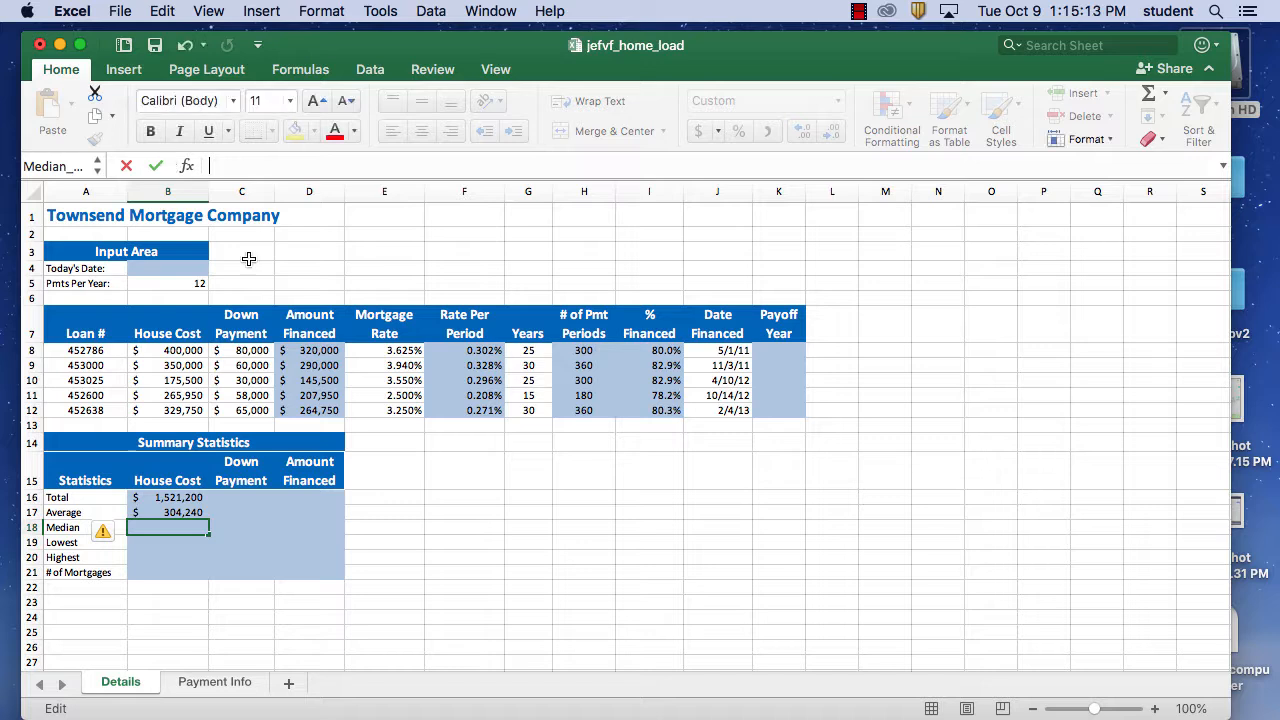
- Calculate the median house cost in B18 by finding MEDIAN in the Formula Builder and using =MEDIAN(B8:B12)
{"action": "type", "text": "="}
{"action": "left_click", "coordinate": [1165, 97]}
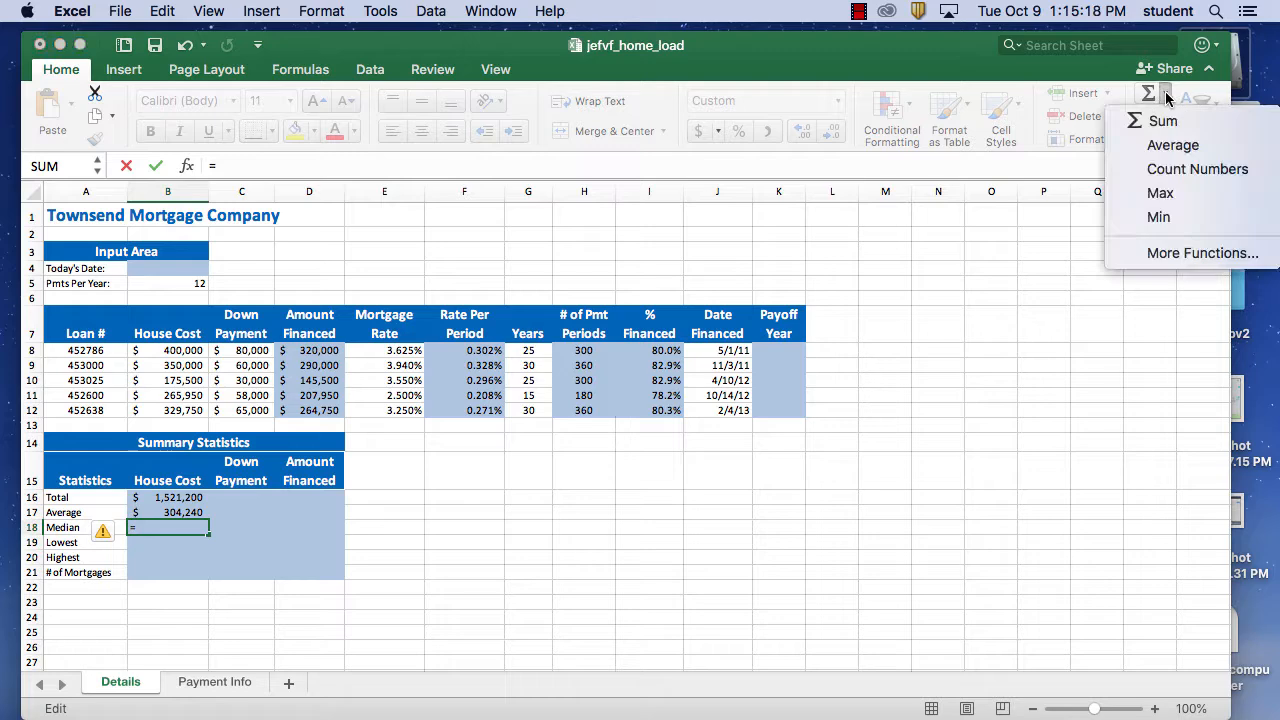
{"action": "left_click", "coordinate": [1163, 252]}
{"action": "left_click", "coordinate": [1074, 224]}
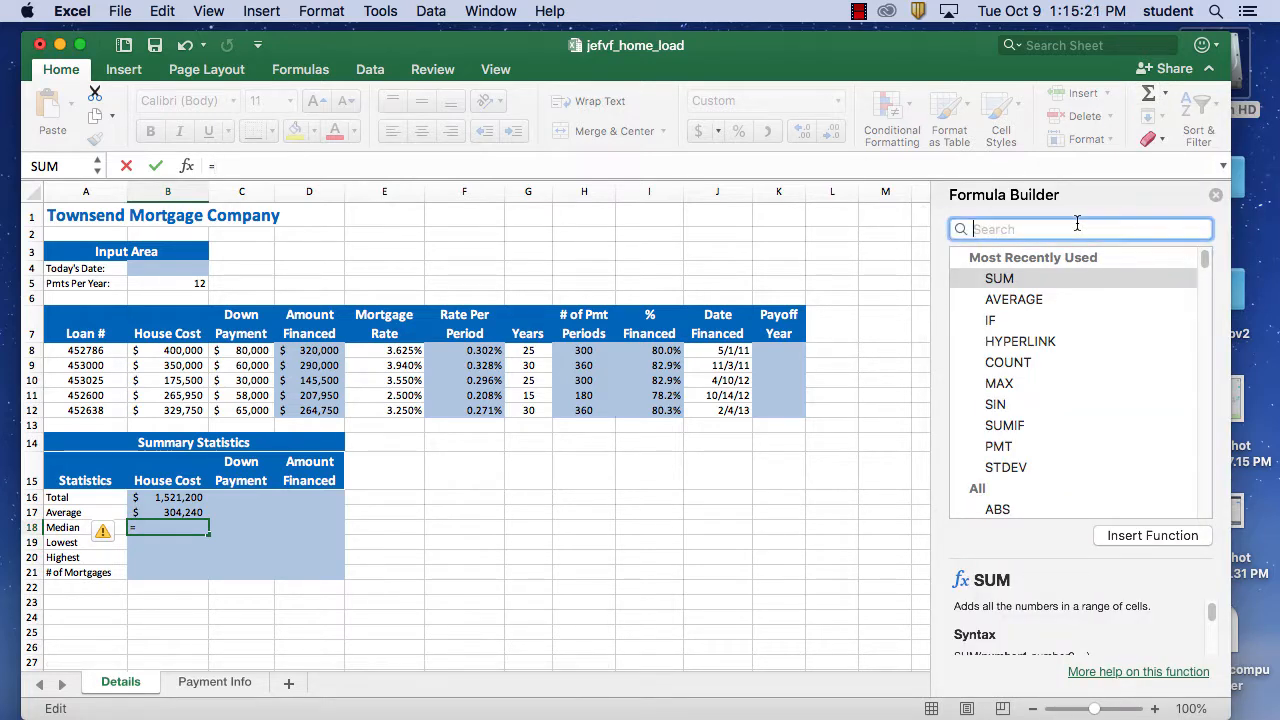
{"action": "type", "text": "median"}
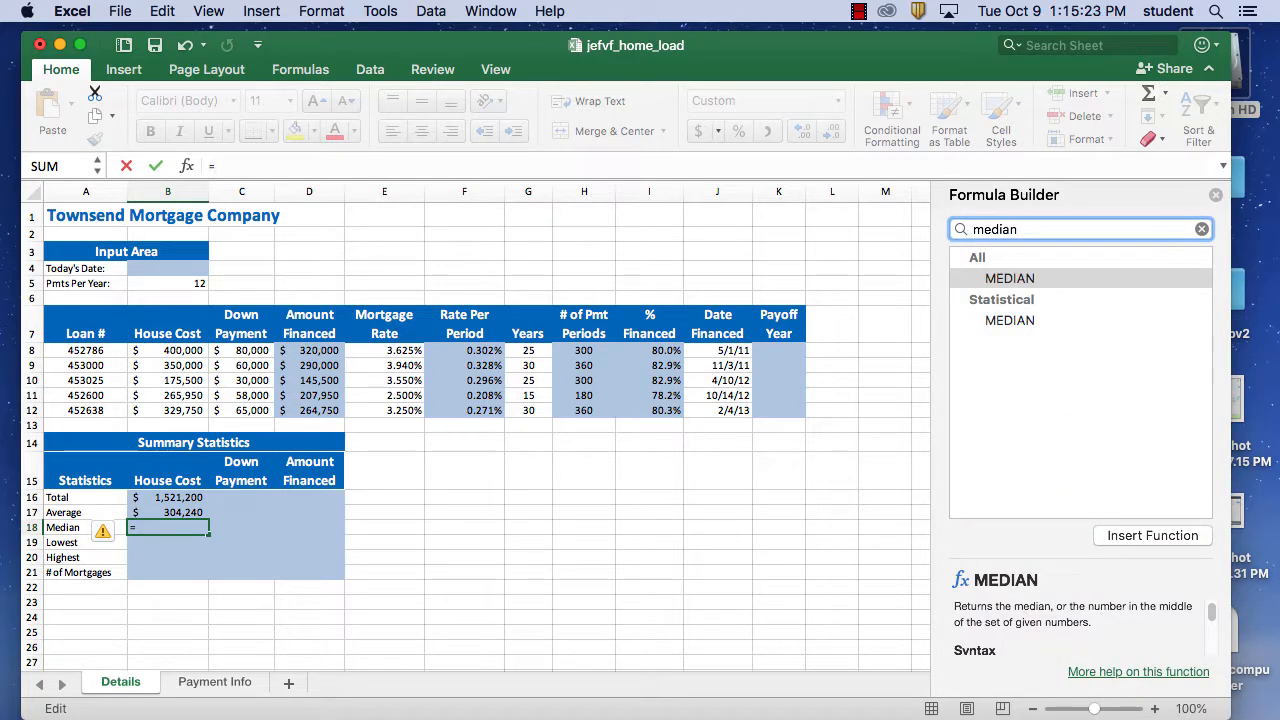
{"action": "left_click", "coordinate": [1040, 278]}
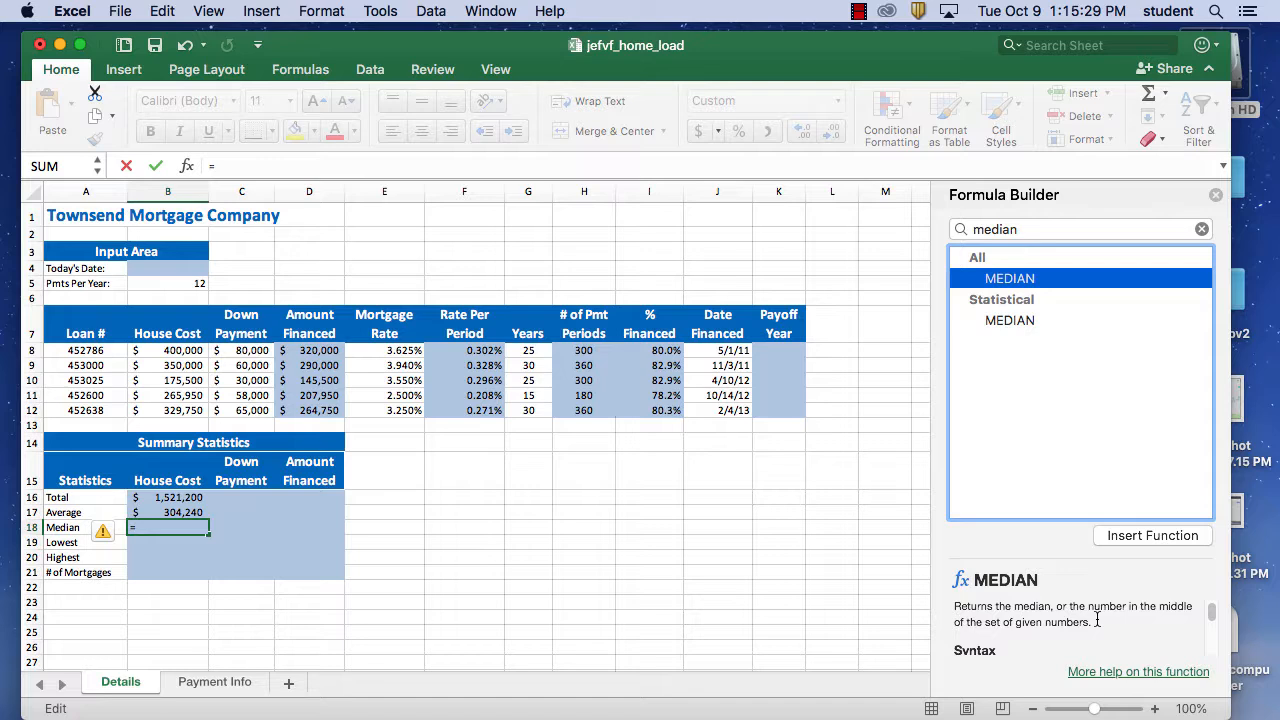
{"action": "left_click", "coordinate": [1165, 536]}
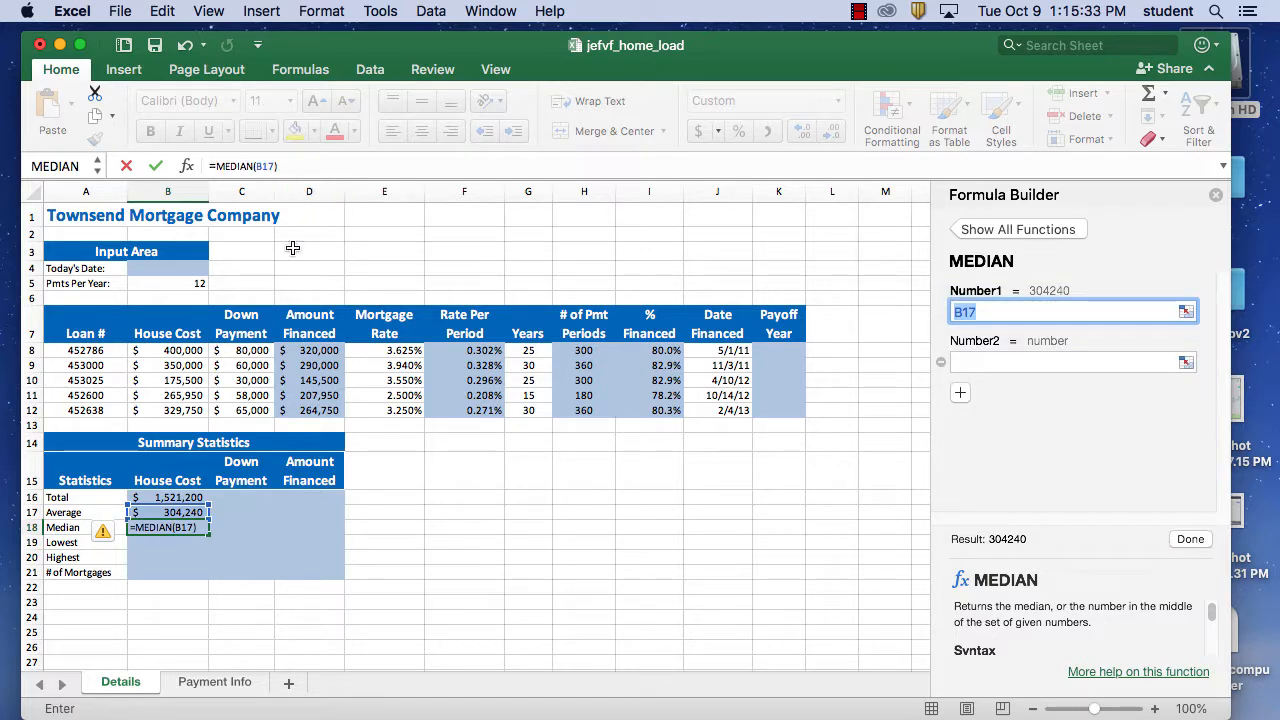
{"action": "left_click", "coordinate": [165, 352]}
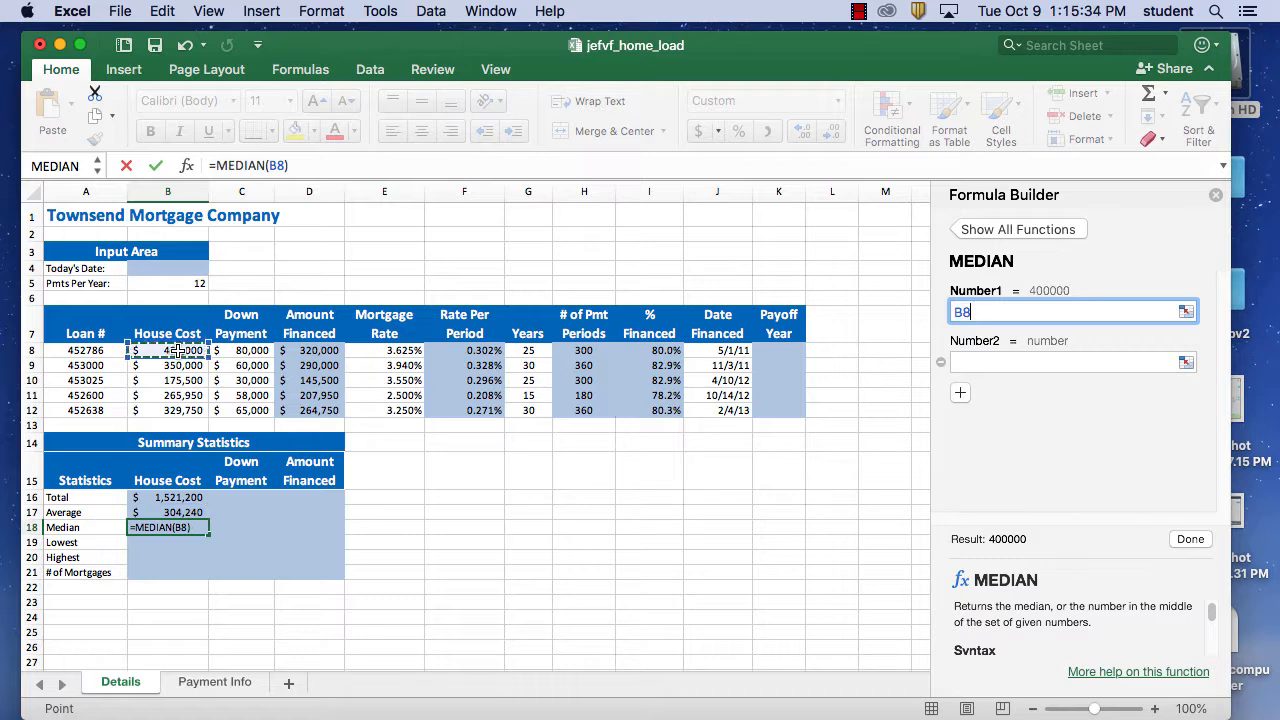
{"action": "left_click", "coordinate": [190, 410], "text": "shift"}
{"action": "left_click", "coordinate": [157, 167]}
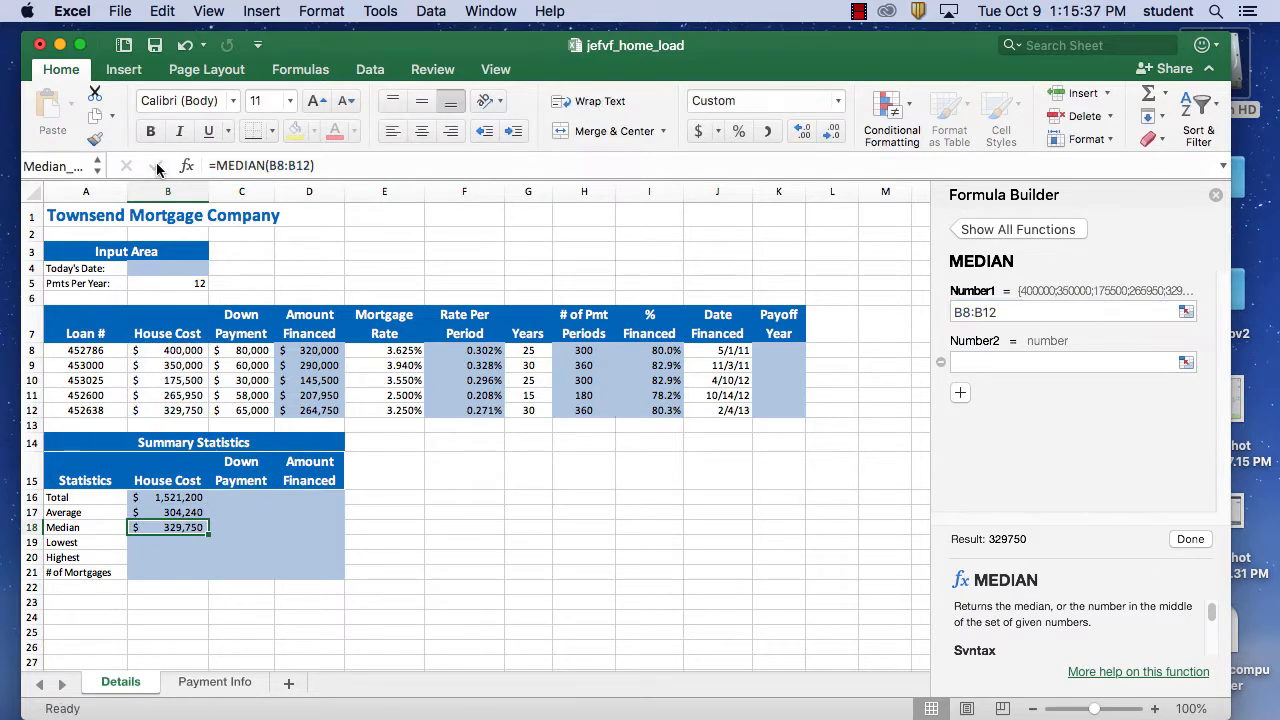
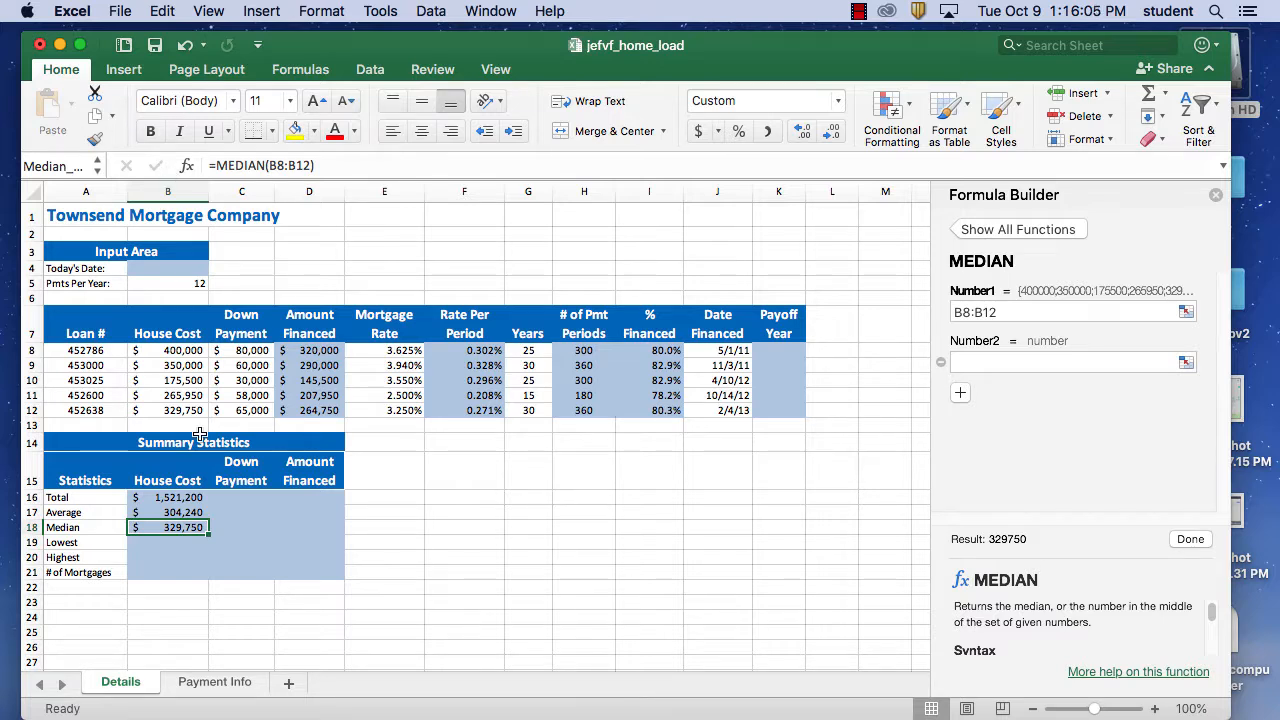
- Try to calculate the lowest house cost in B19 with the Min function, using the five loans in B8:B12
{"action": "left_click", "coordinate": [176, 542]}
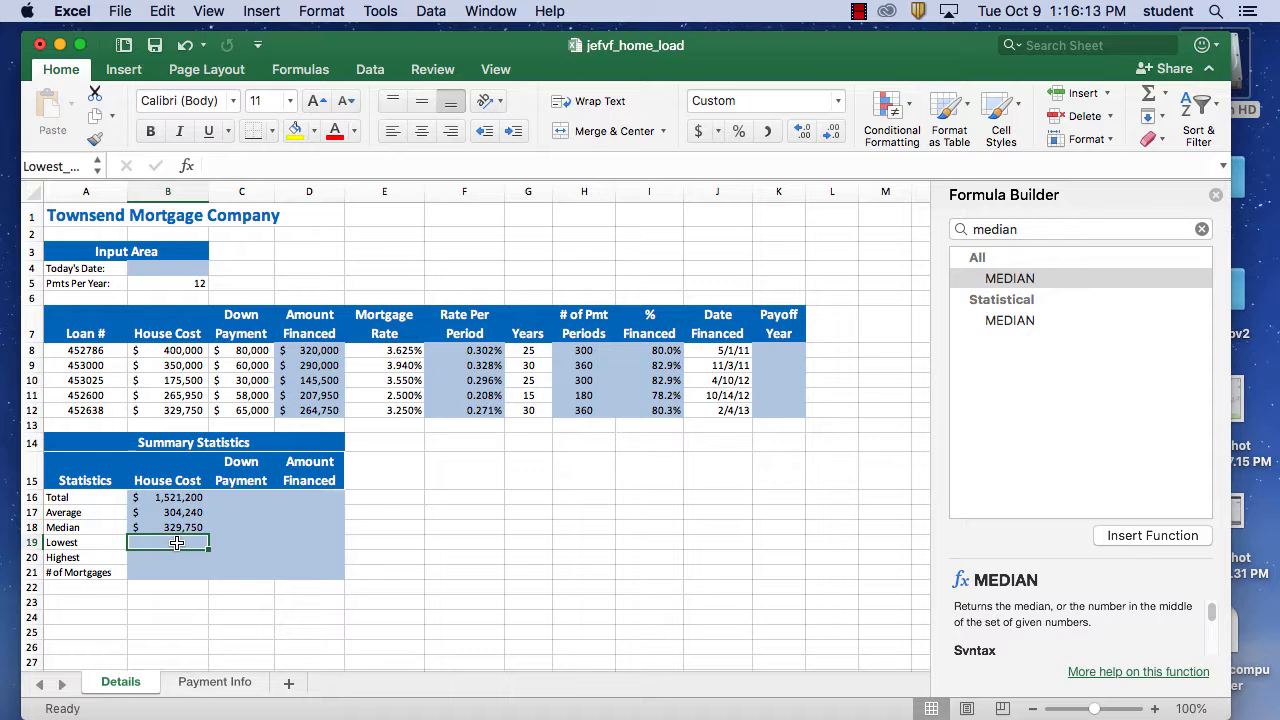
{"action": "left_click", "coordinate": [1166, 94]}
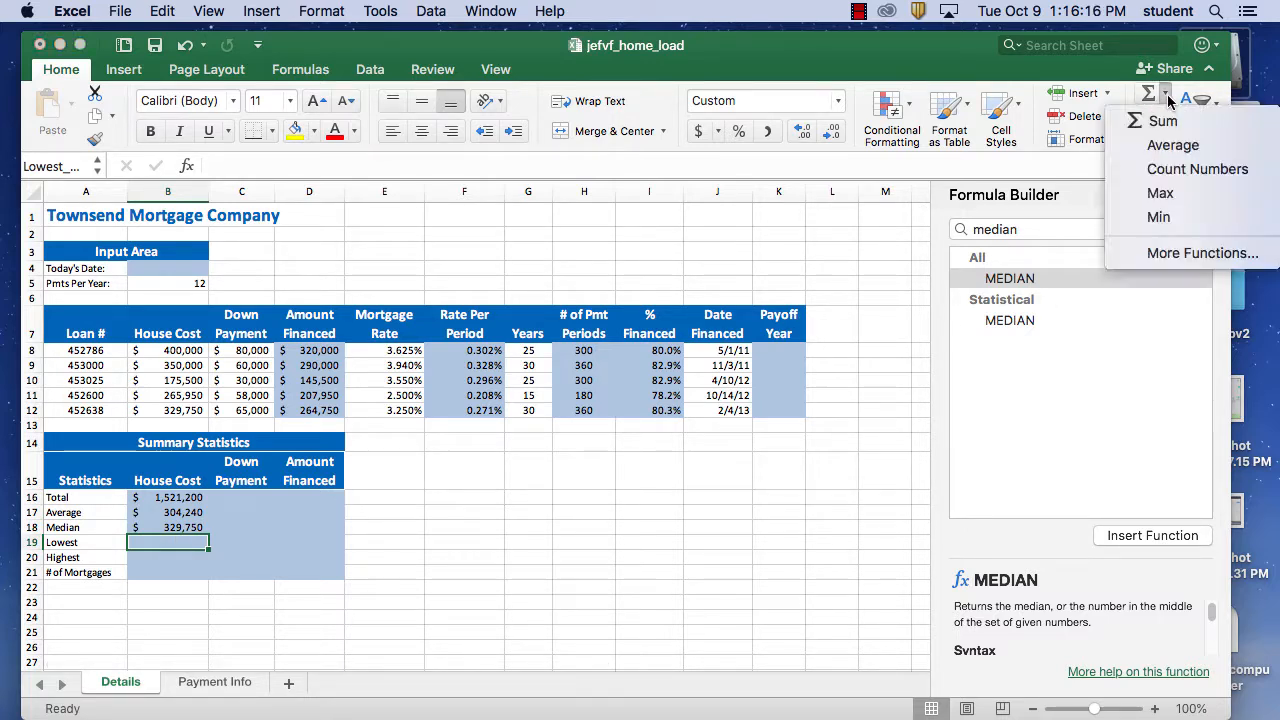
{"action": "left_click", "coordinate": [1160, 217]}
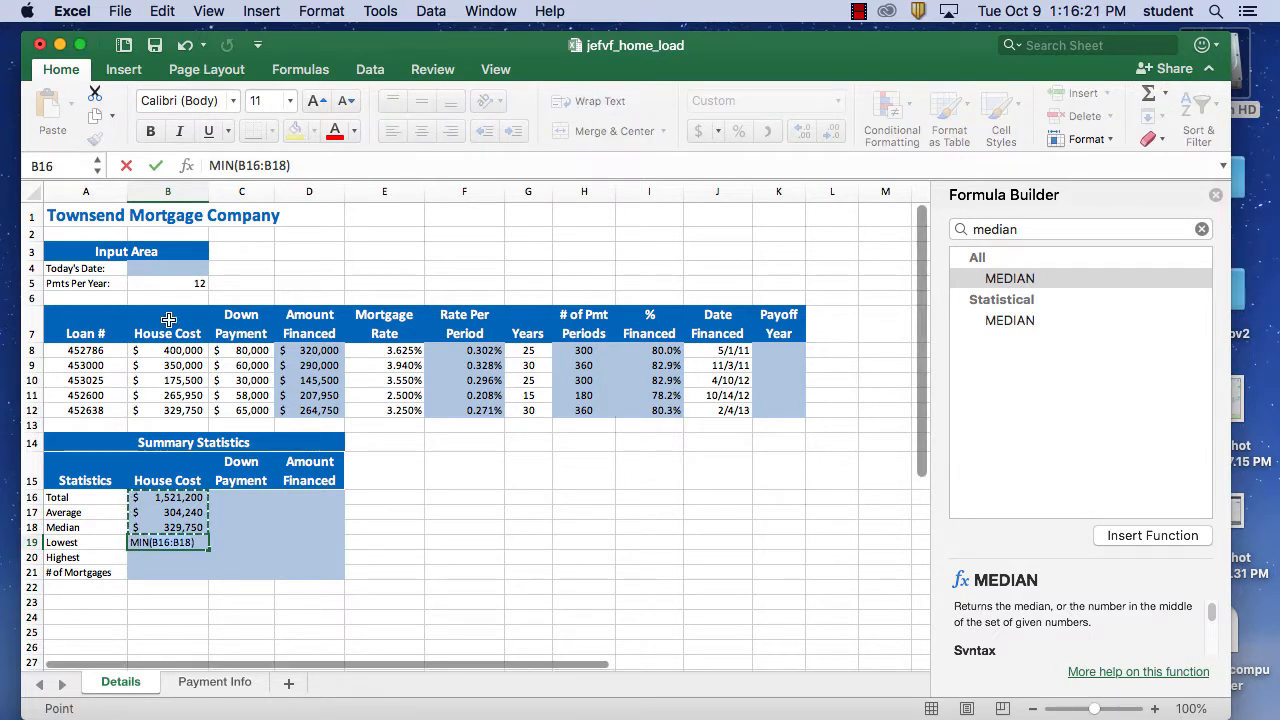
{"action": "left_click", "coordinate": [185, 351]}
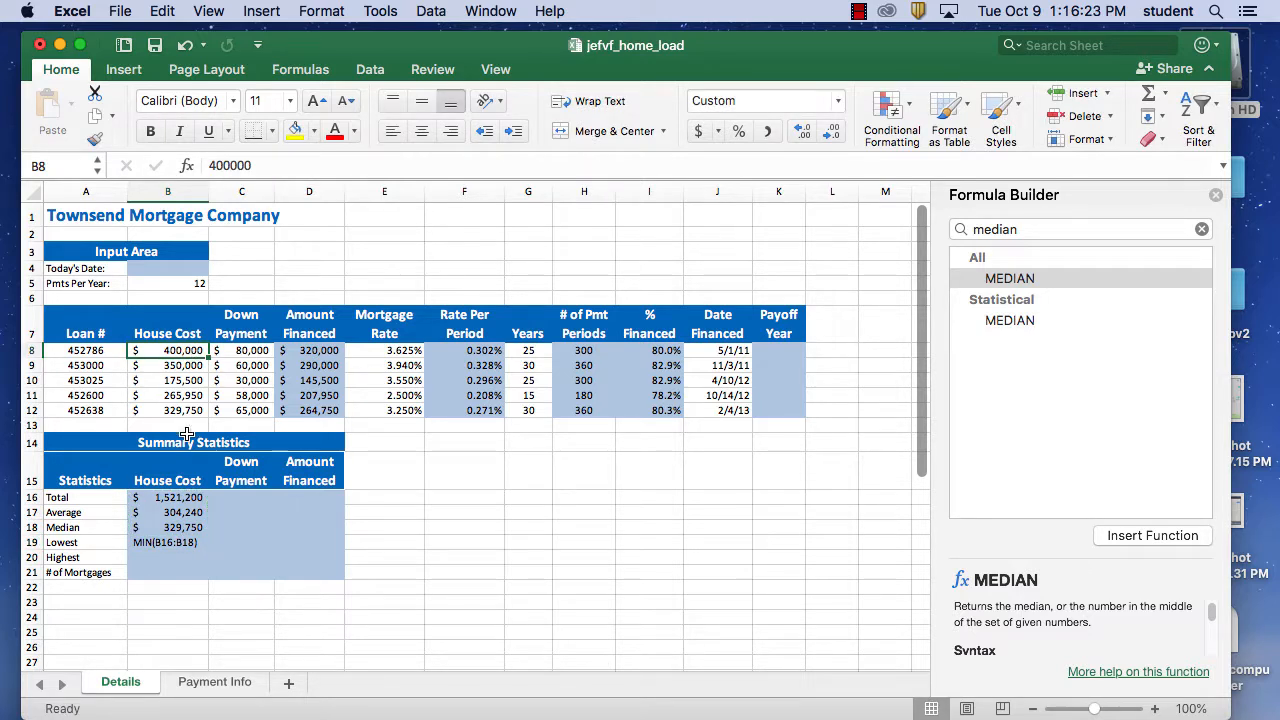
{"action": "left_click", "coordinate": [185, 412], "text": "shift"}
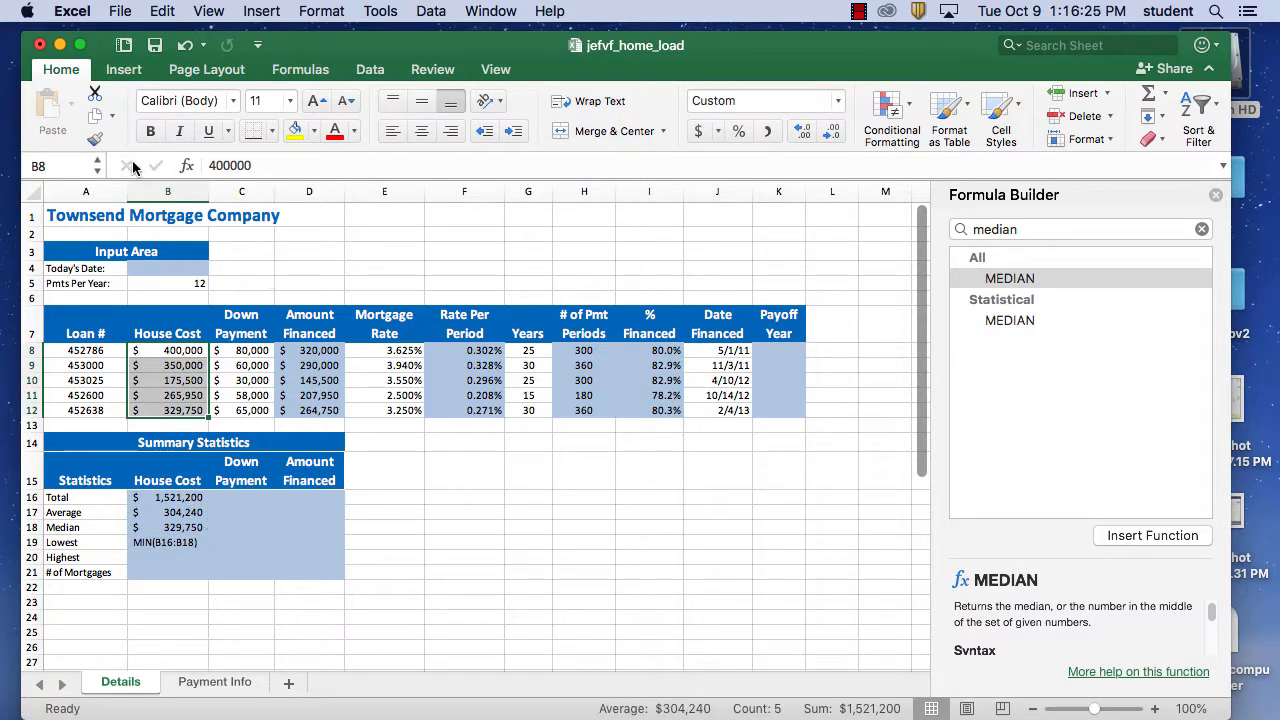
- Try to correct the Min entry in B19 by adding an equals sign in front and selecting B8:B12
{"action": "left_click", "coordinate": [182, 544]}
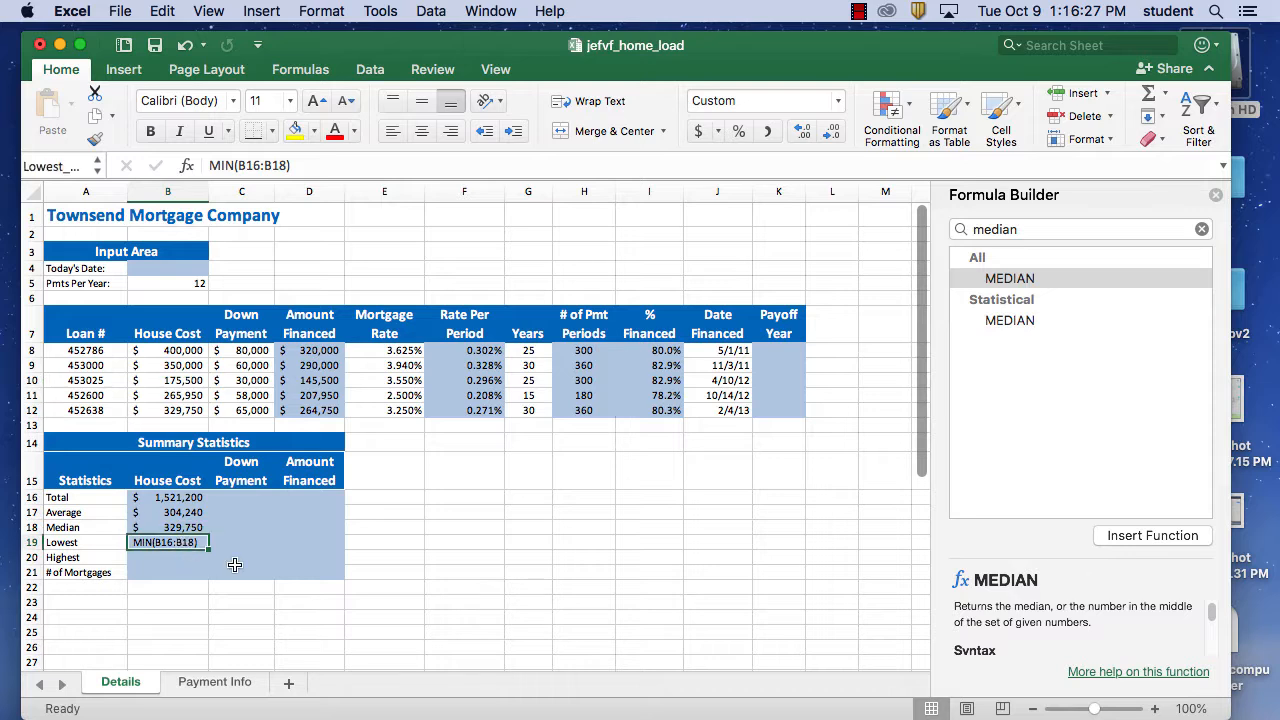
{"action": "left_click", "coordinate": [210, 165]}
{"action": "type", "text": "="}
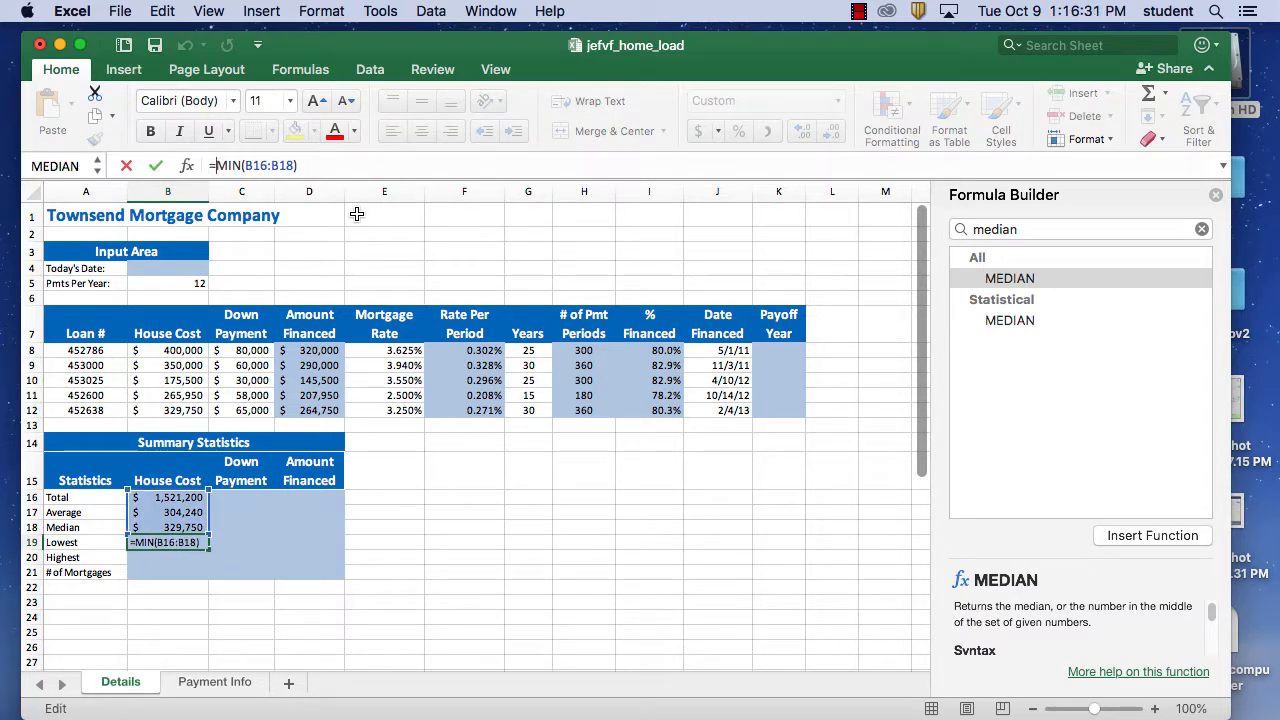
{"action": "left_click", "coordinate": [190, 349]}
{"action": "left_click", "coordinate": [190, 410], "text": "shift"}
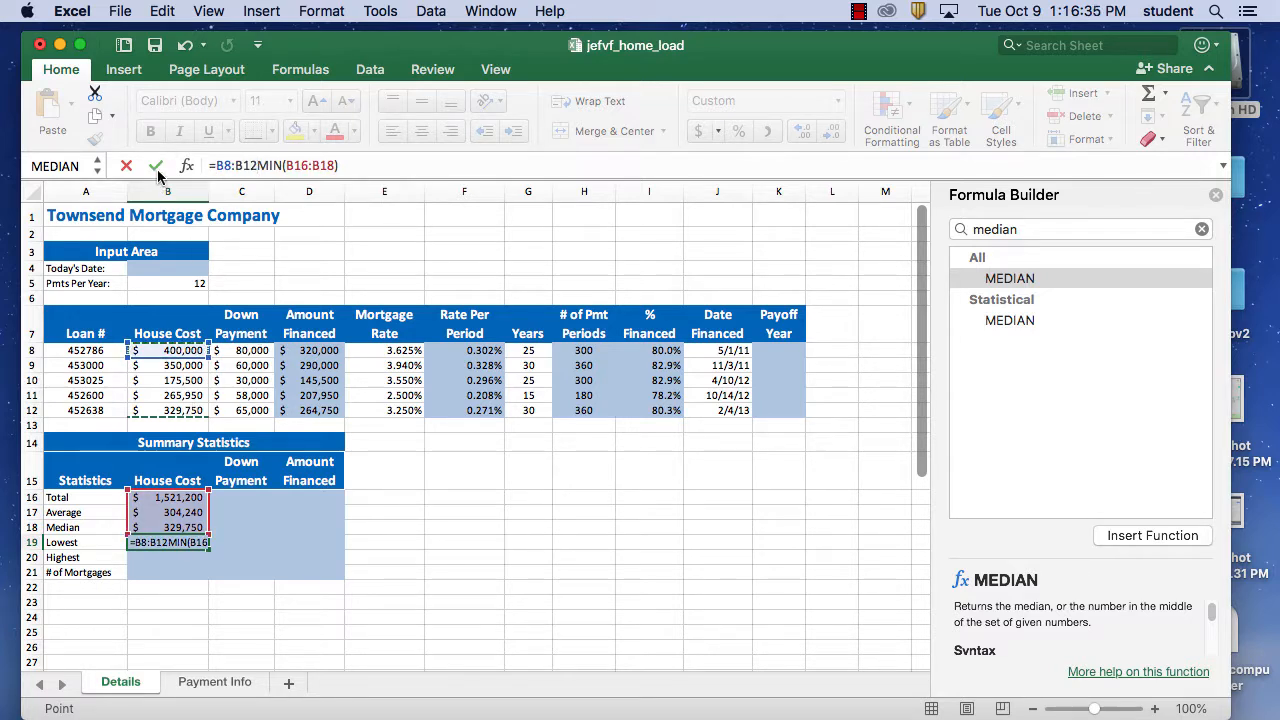
{"action": "left_click", "coordinate": [155, 165]}
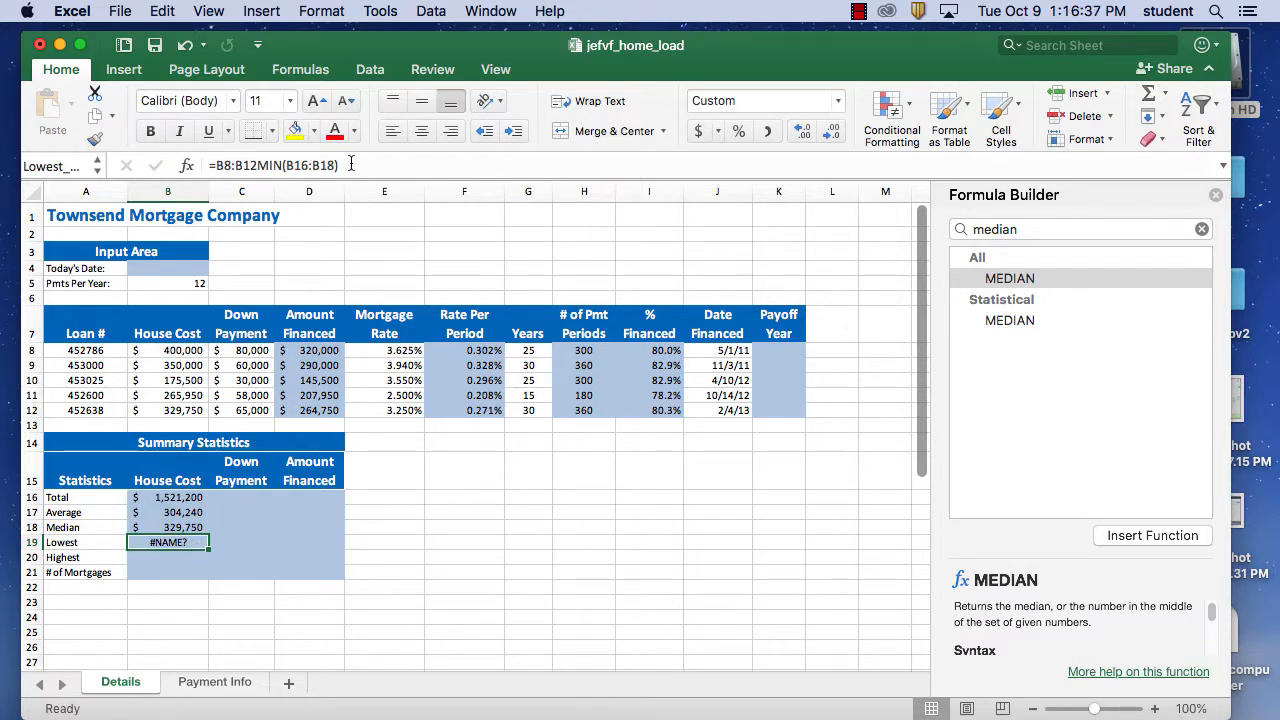
- Remove the misplaced B8:B12 reference from the formula in B19 and clear the whole entry
{"action": "left_click", "coordinate": [257, 165]}
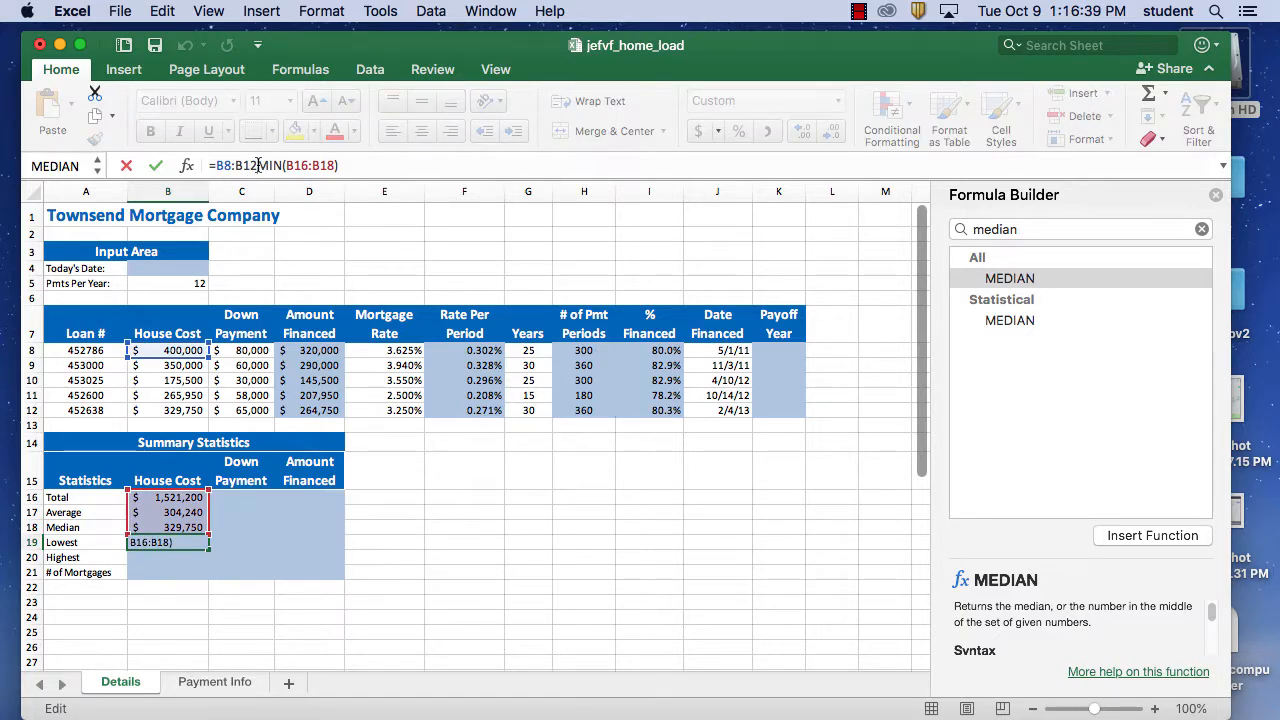
{"action": "key", "text": "BackSpace"}
{"action": "key", "text": "BackSpace"}
{"action": "key", "text": "BackSpace"}
{"action": "key", "text": "BackSpace"}
{"action": "key", "text": "BackSpace"}
{"action": "key", "text": "BackSpace"}
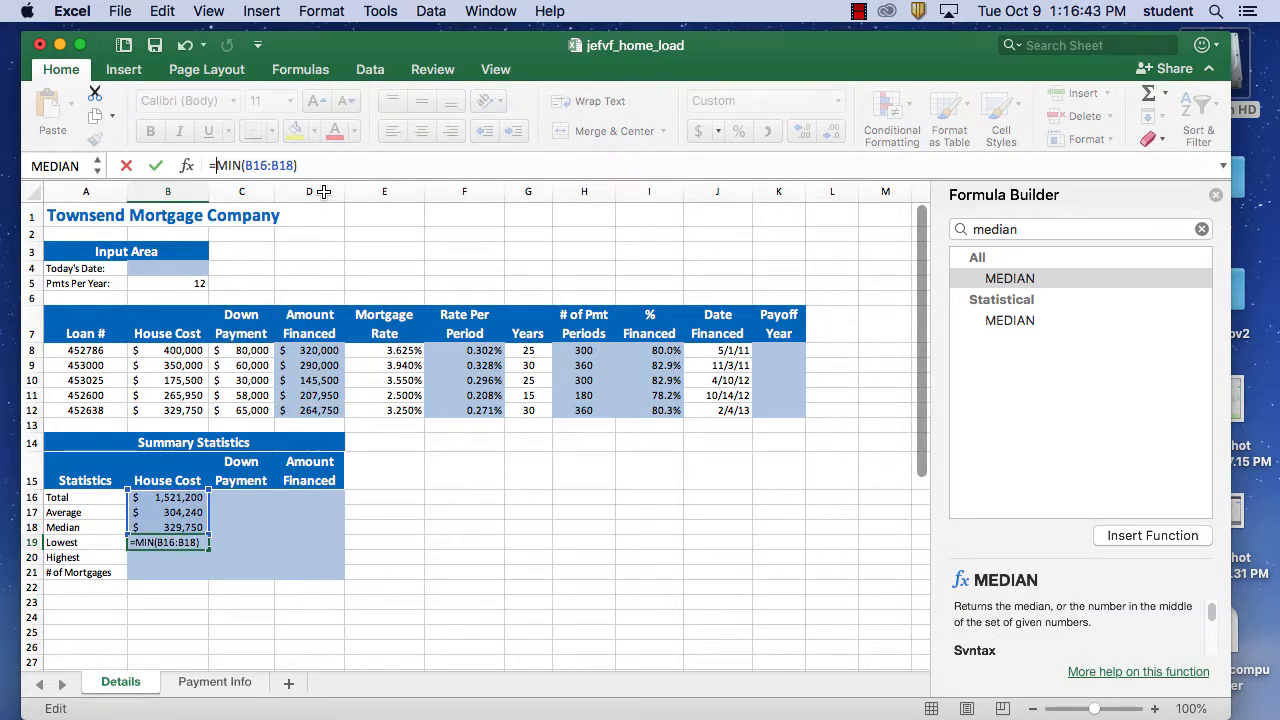
{"action": "left_click_drag", "start_coordinate": [326, 168], "coordinate": [157, 172]}
{"action": "key", "text": "BackSpace"}
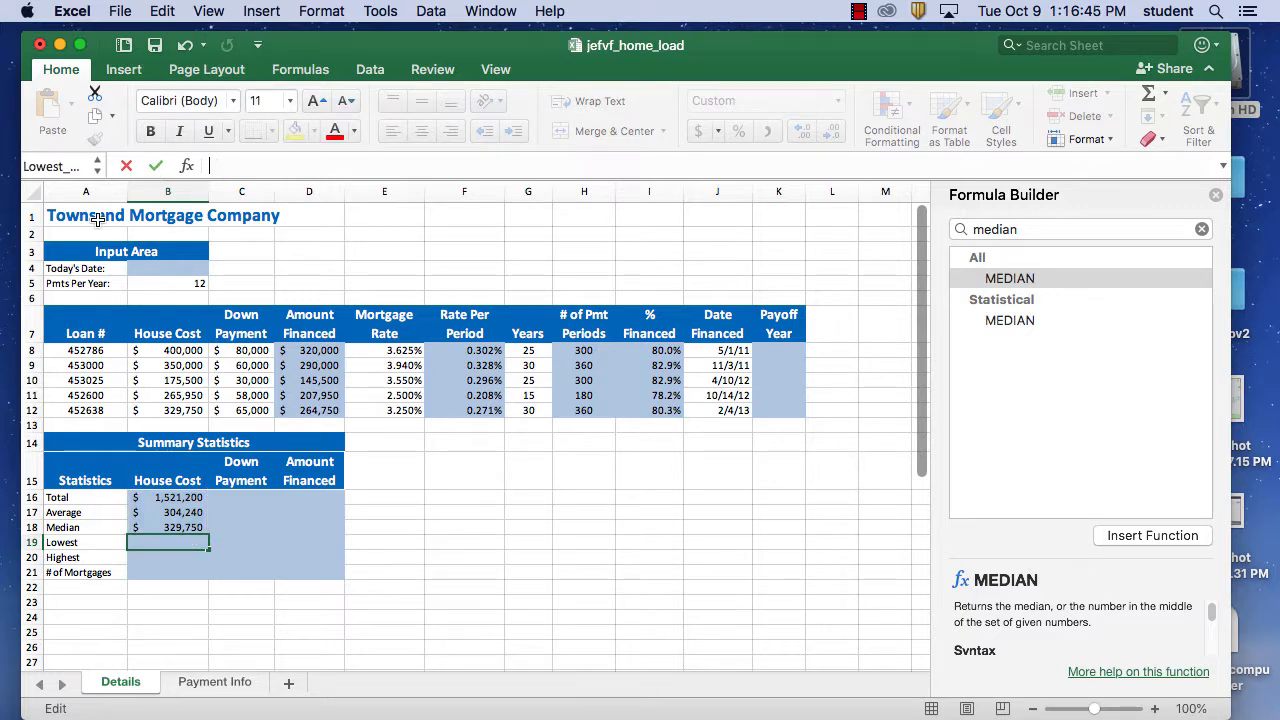
{"action": "left_click", "coordinate": [192, 569]}
{"action": "left_click", "coordinate": [188, 544]}
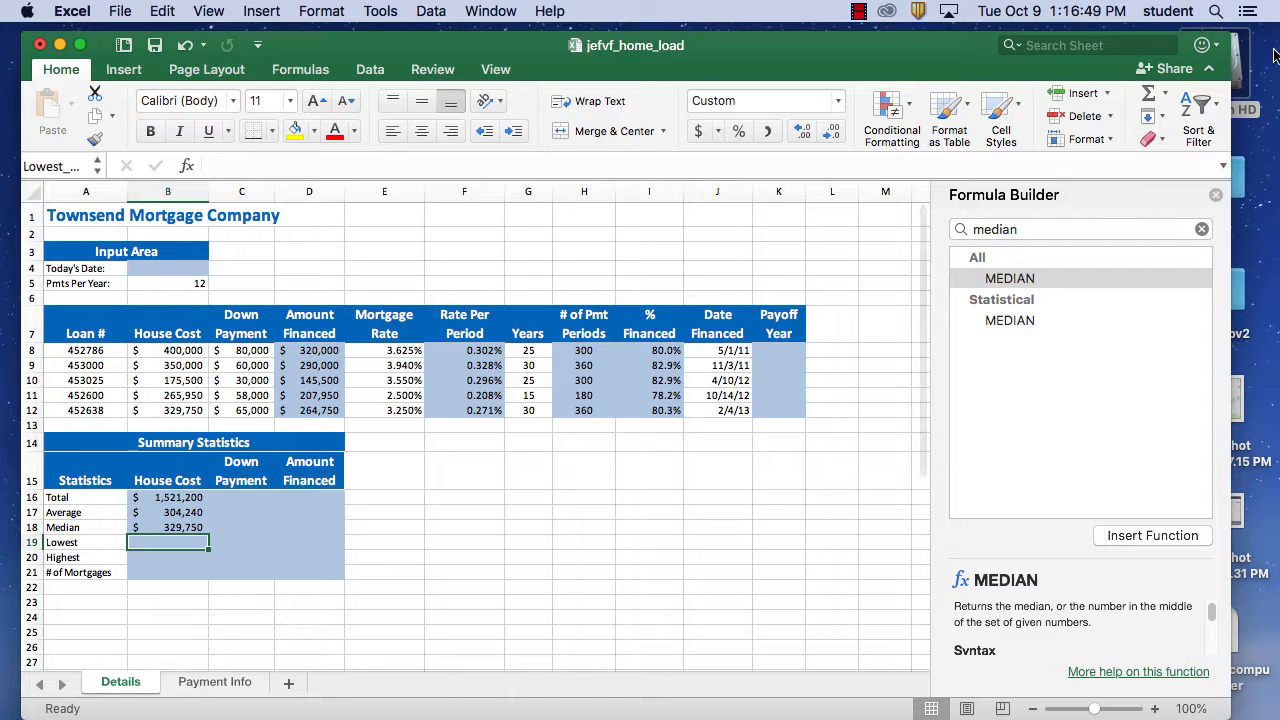
- Try the Min function in B19 once more with an equals sign added in front, and clear the entry
{"action": "left_click", "coordinate": [1165, 93]}
{"action": "left_click", "coordinate": [1158, 217]}
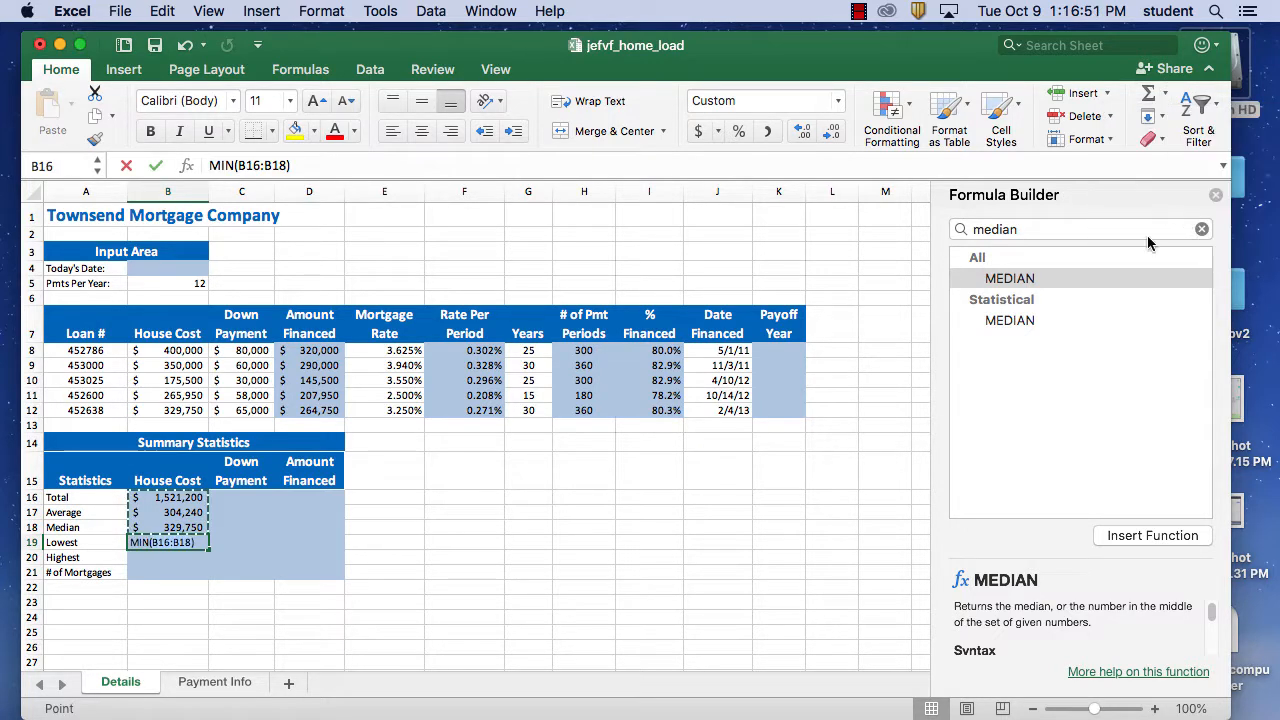
{"action": "left_click", "coordinate": [212, 168]}
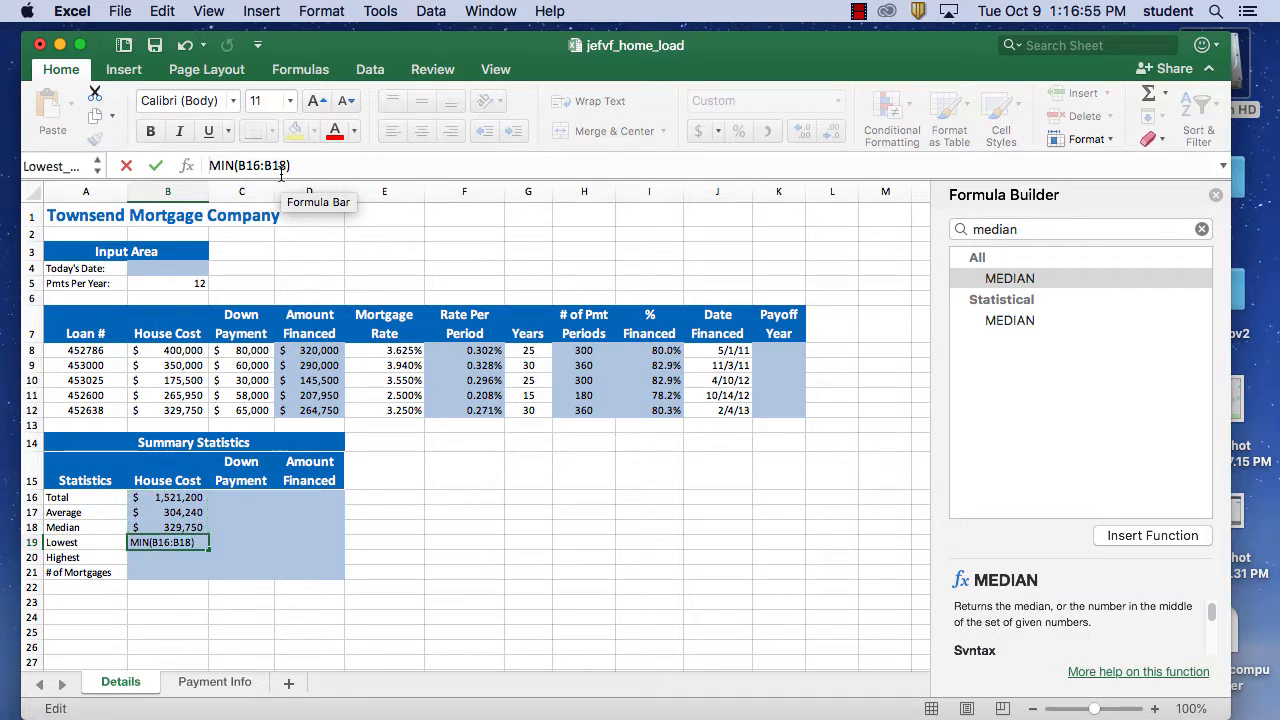
{"action": "type", "text": "="}
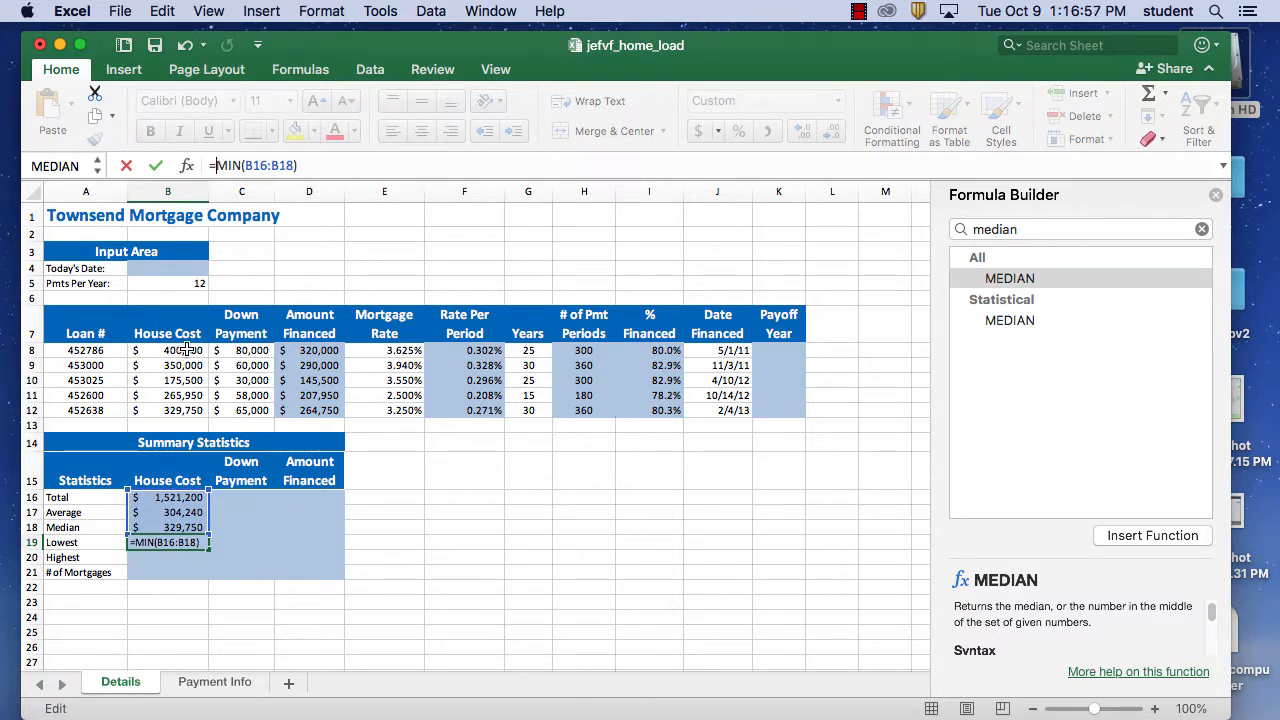
{"action": "left_click", "coordinate": [186, 350]}
{"action": "key", "text": "BackSpace"}
{"action": "key", "text": "BackSpace"}
{"action": "key", "text": "BackSpace"}
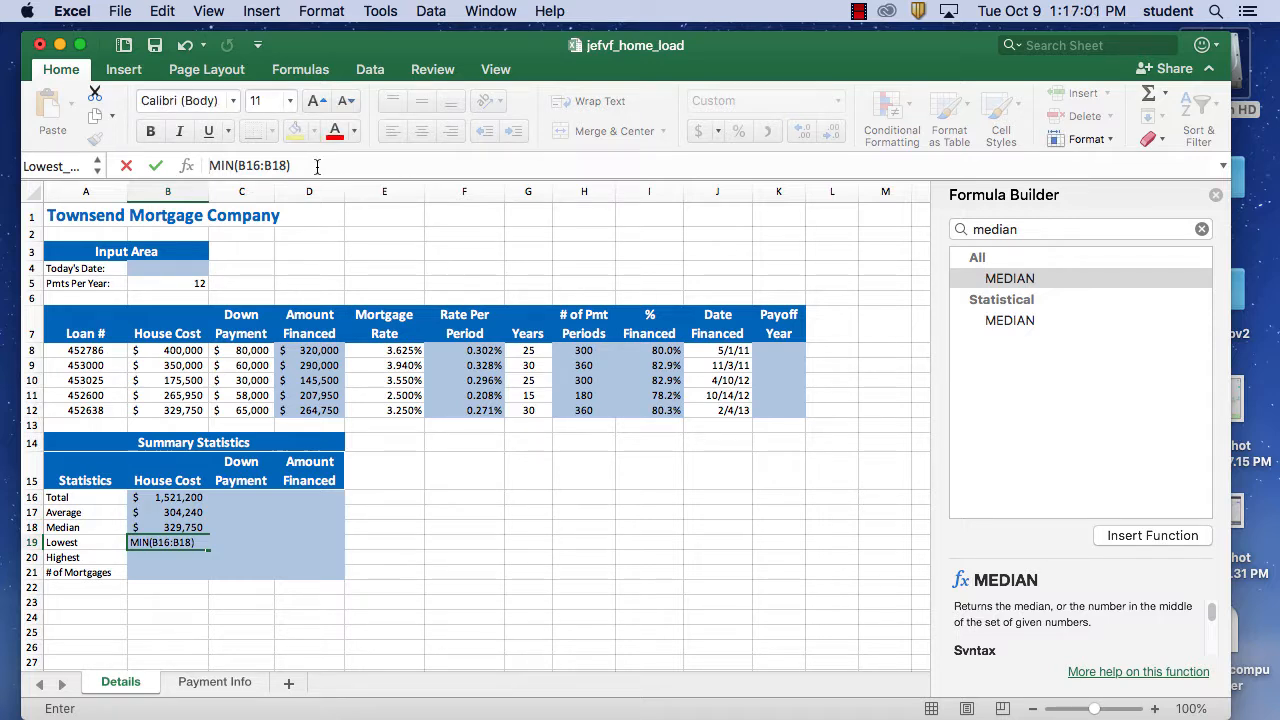
{"action": "left_click_drag", "start_coordinate": [315, 167], "coordinate": [106, 166]}
{"action": "key", "text": "BackSpace"}
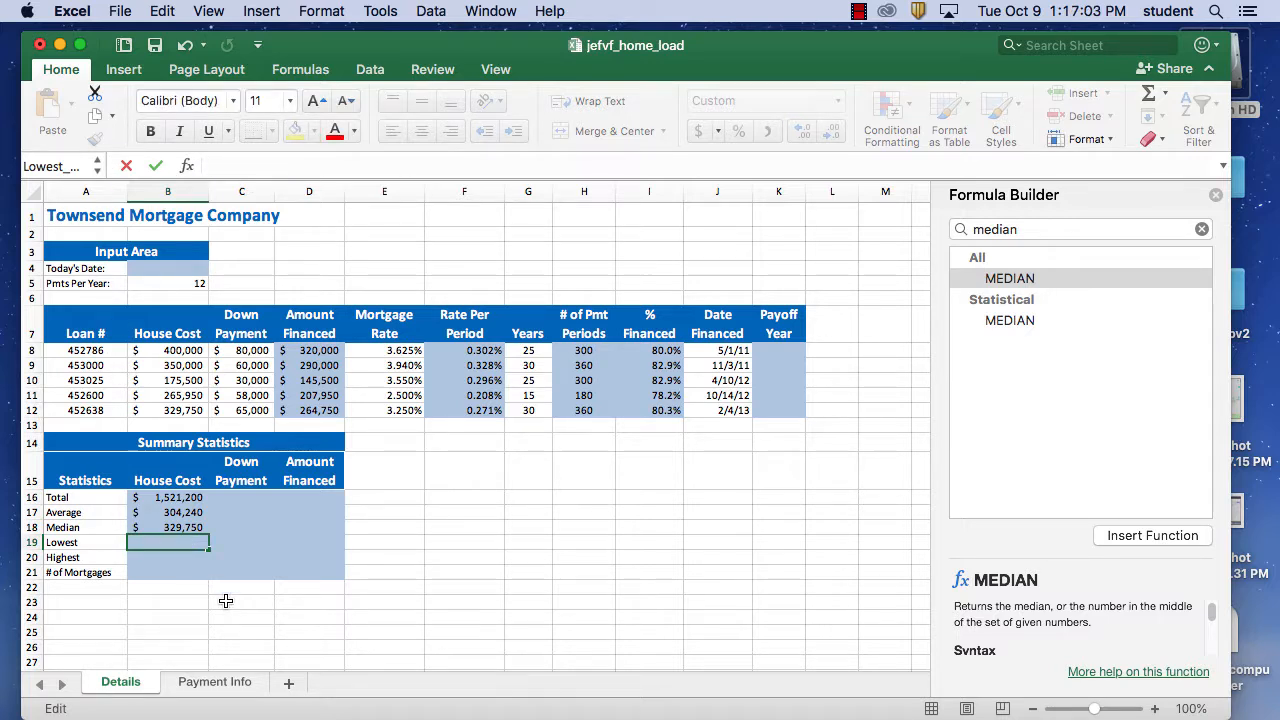
{"action": "left_click", "coordinate": [182, 561]}
{"action": "left_click", "coordinate": [174, 538]}
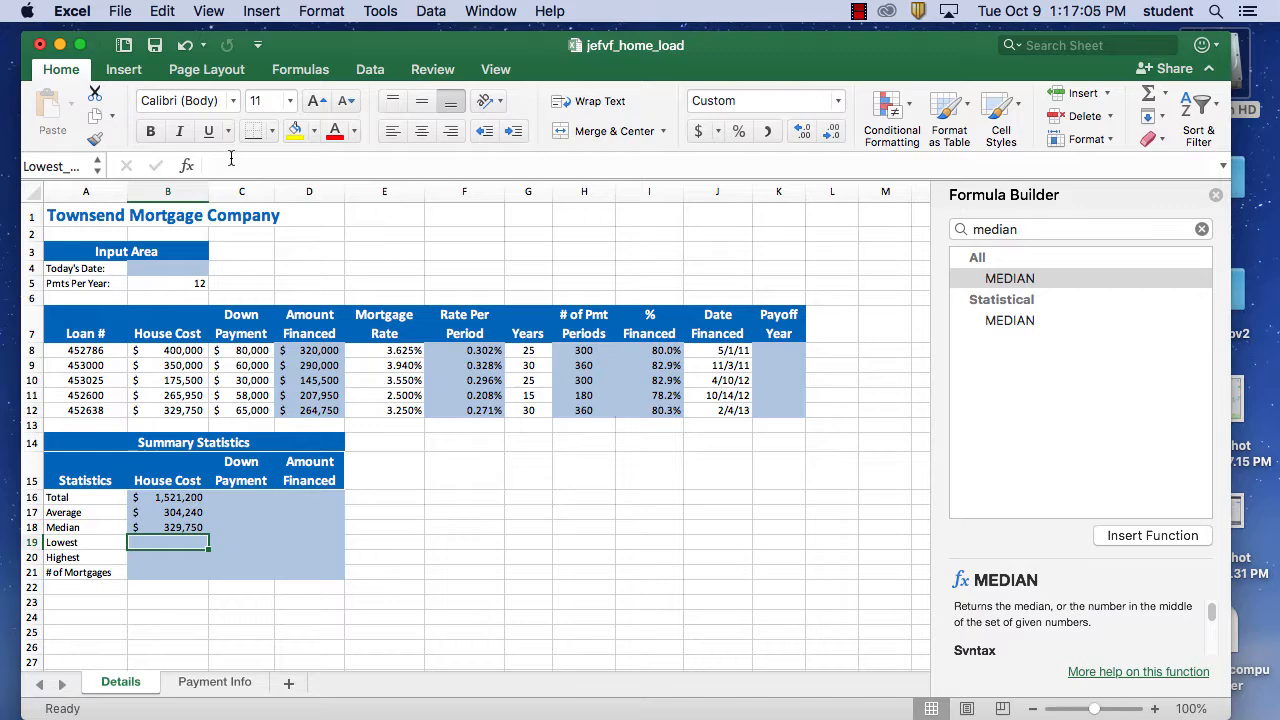
- Try entering an equals sign in B19 before inserting the Min function, and select the house costs in B8:B12
{"action": "type", "text": "="}
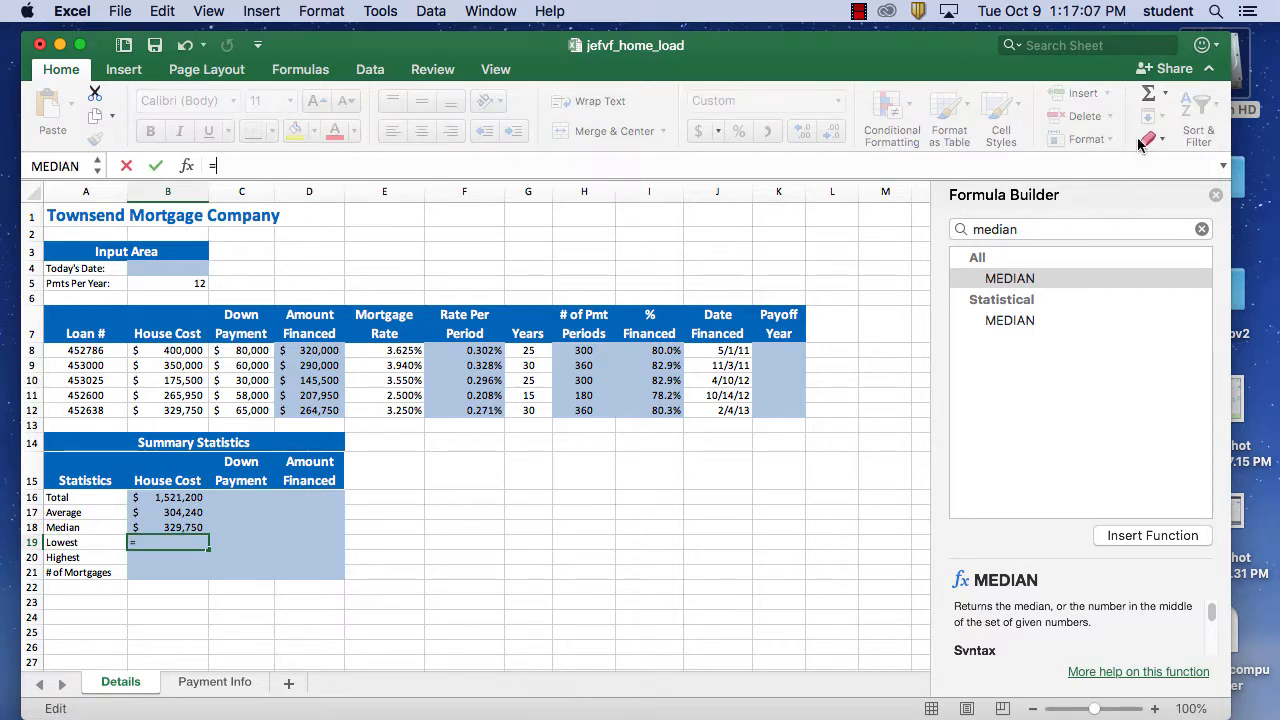
{"action": "left_click", "coordinate": [1164, 93]}
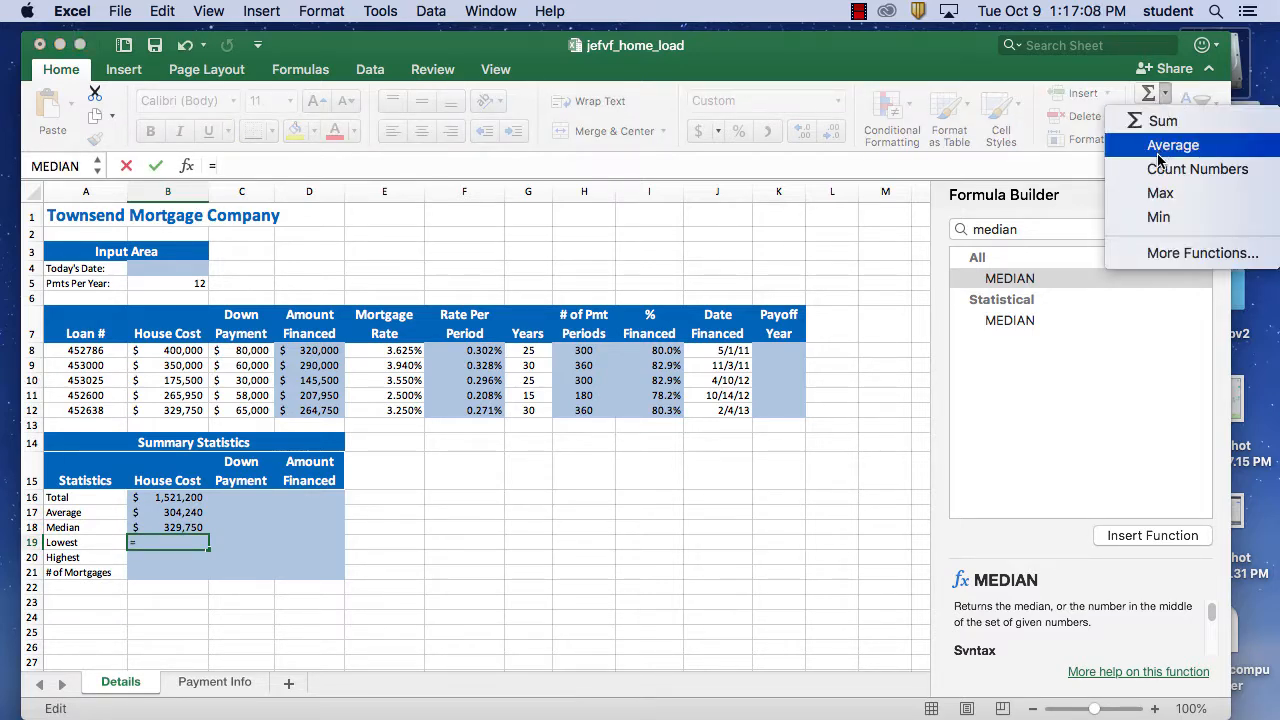
{"action": "left_click", "coordinate": [1158, 217]}
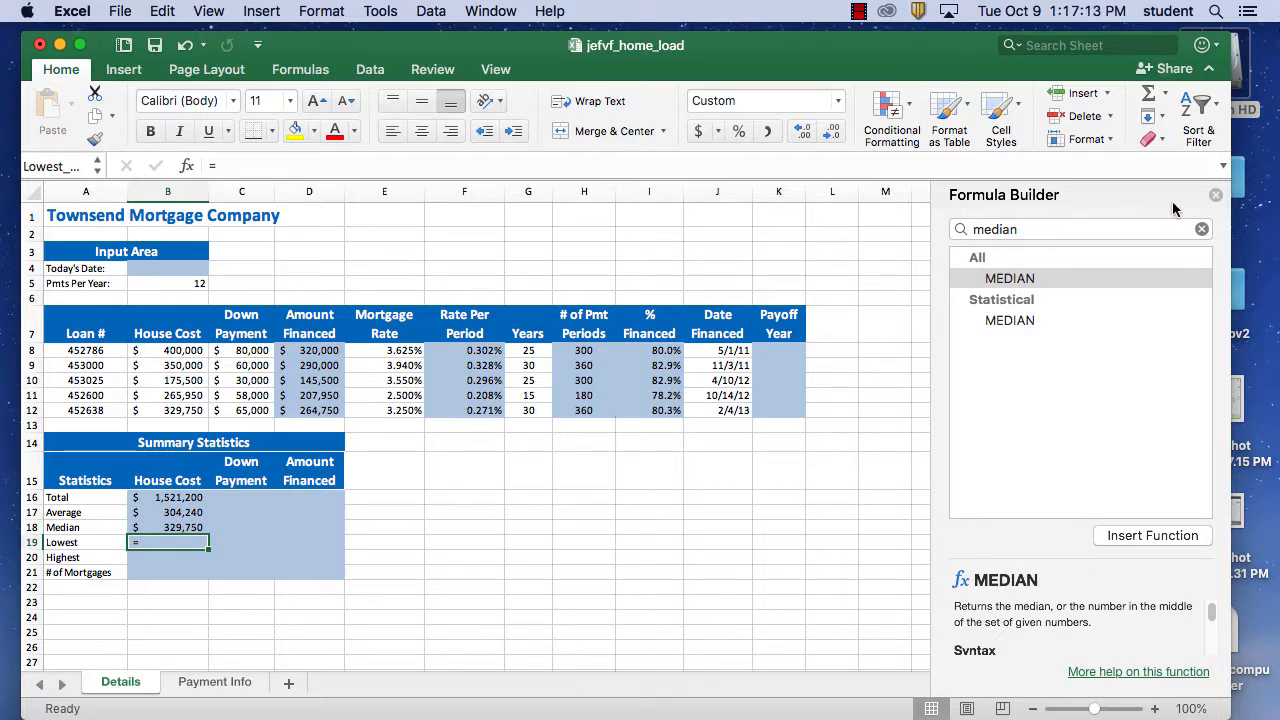
{"action": "left_click", "coordinate": [1165, 93]}
{"action": "left_click", "coordinate": [1158, 214]}
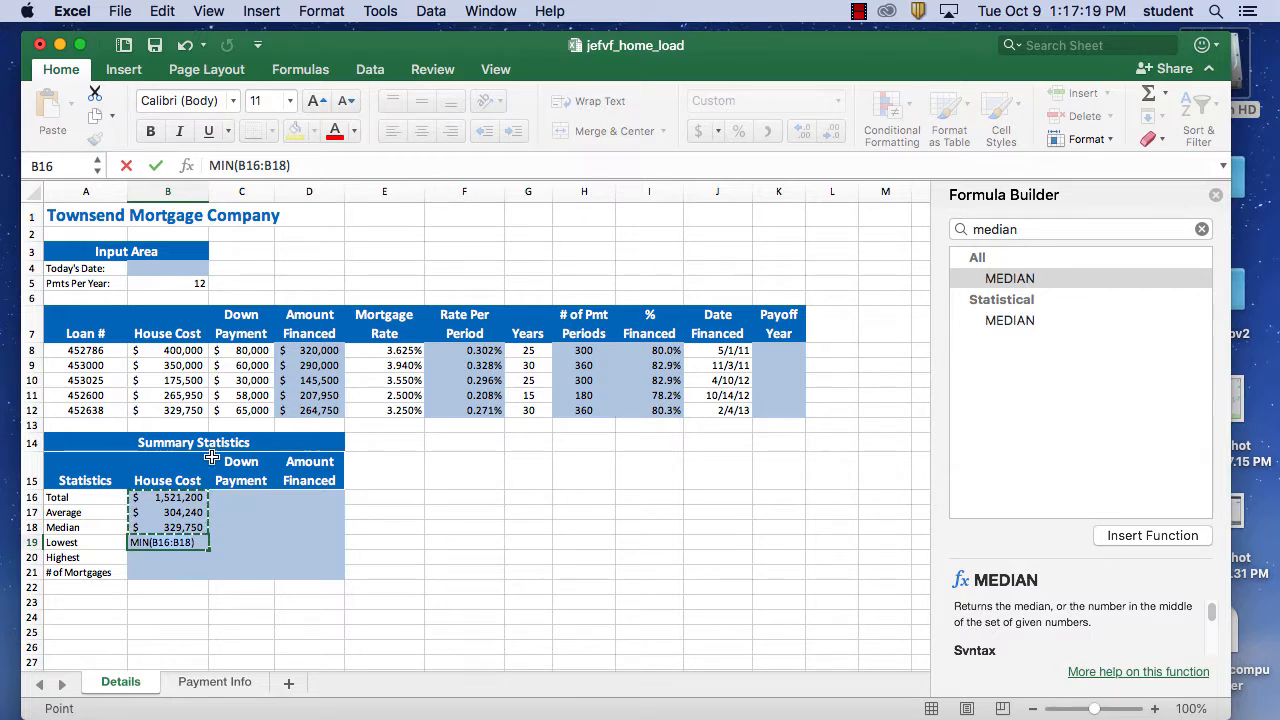
{"action": "left_click", "coordinate": [180, 352]}
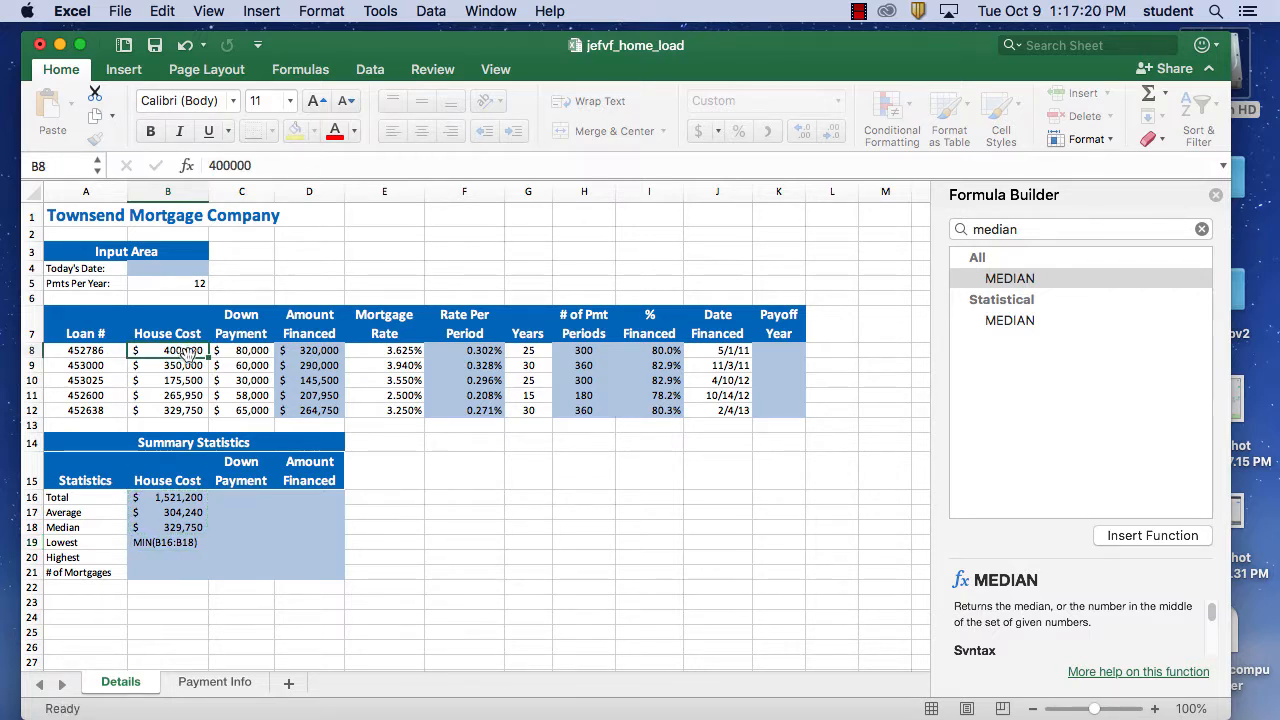
{"action": "left_click", "coordinate": [193, 411], "text": "shift"}
- Try writing =min( with the house cost range B8:B12 selected, and undo the change to B8
{"action": "left_click", "coordinate": [276, 166]}
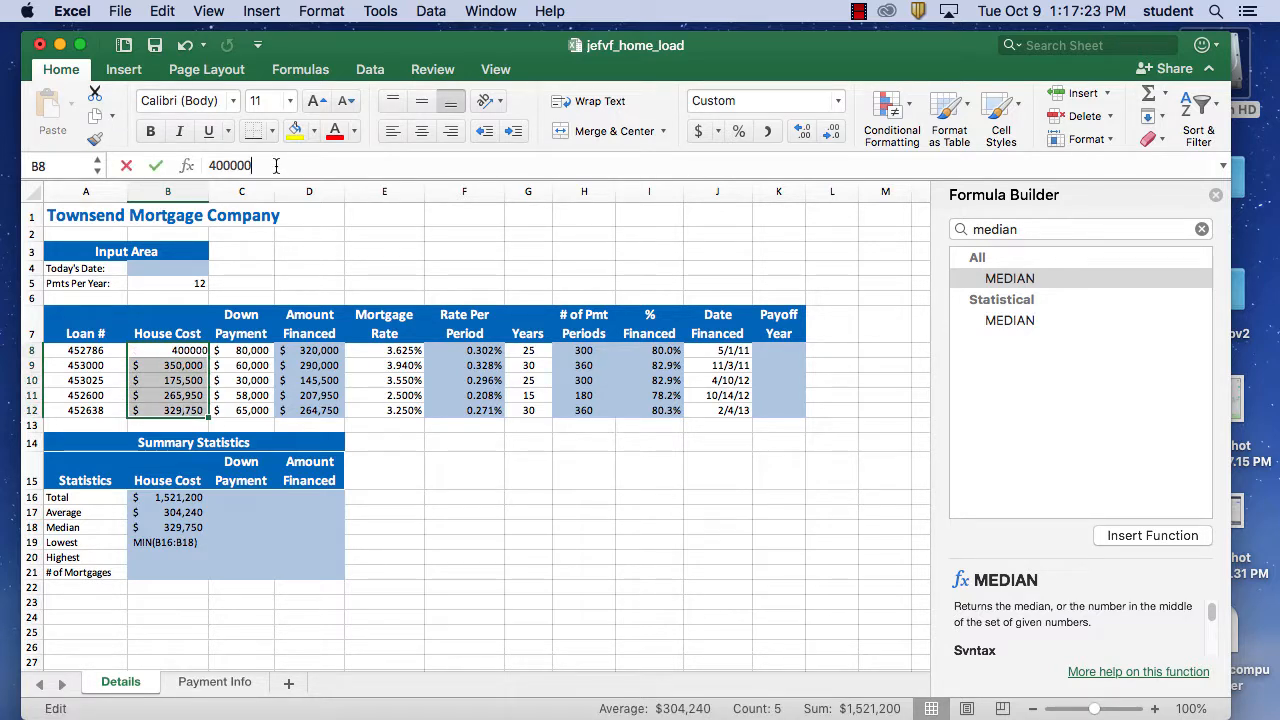
{"action": "left_click_drag", "start_coordinate": [276, 166], "coordinate": [208, 166]}
{"action": "type", "text": "="}
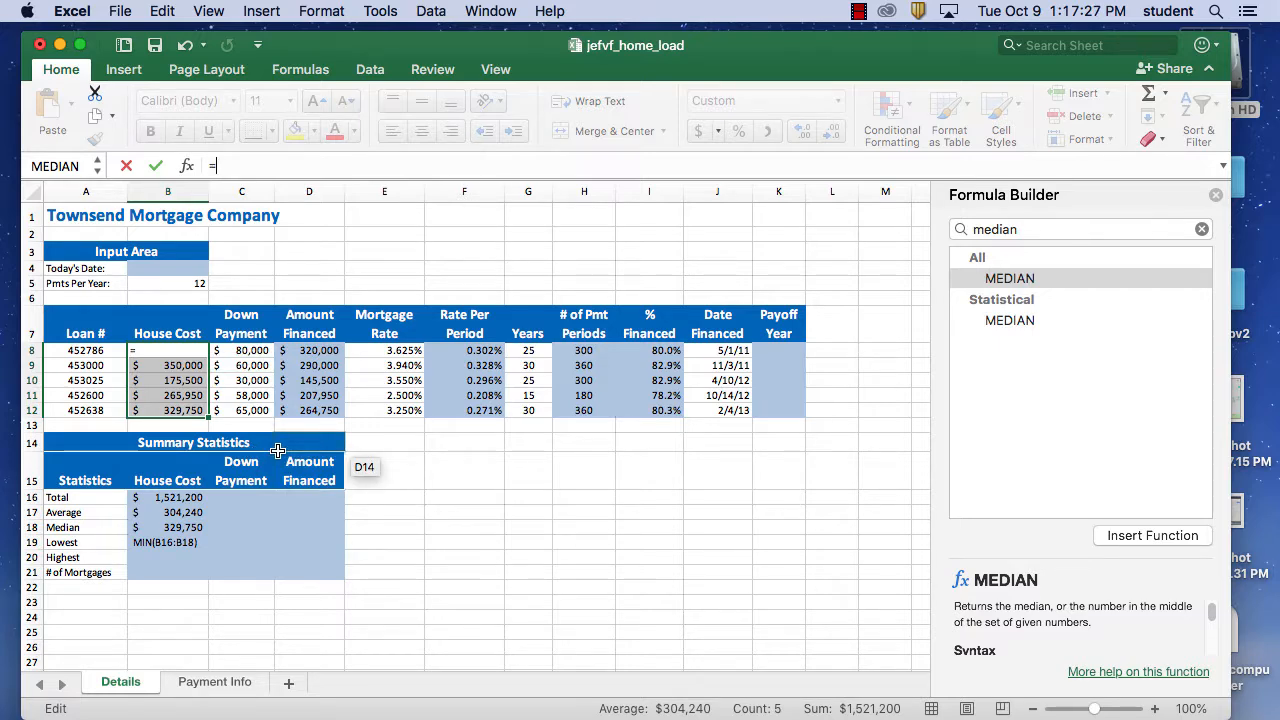
{"action": "type", "text": "min"}
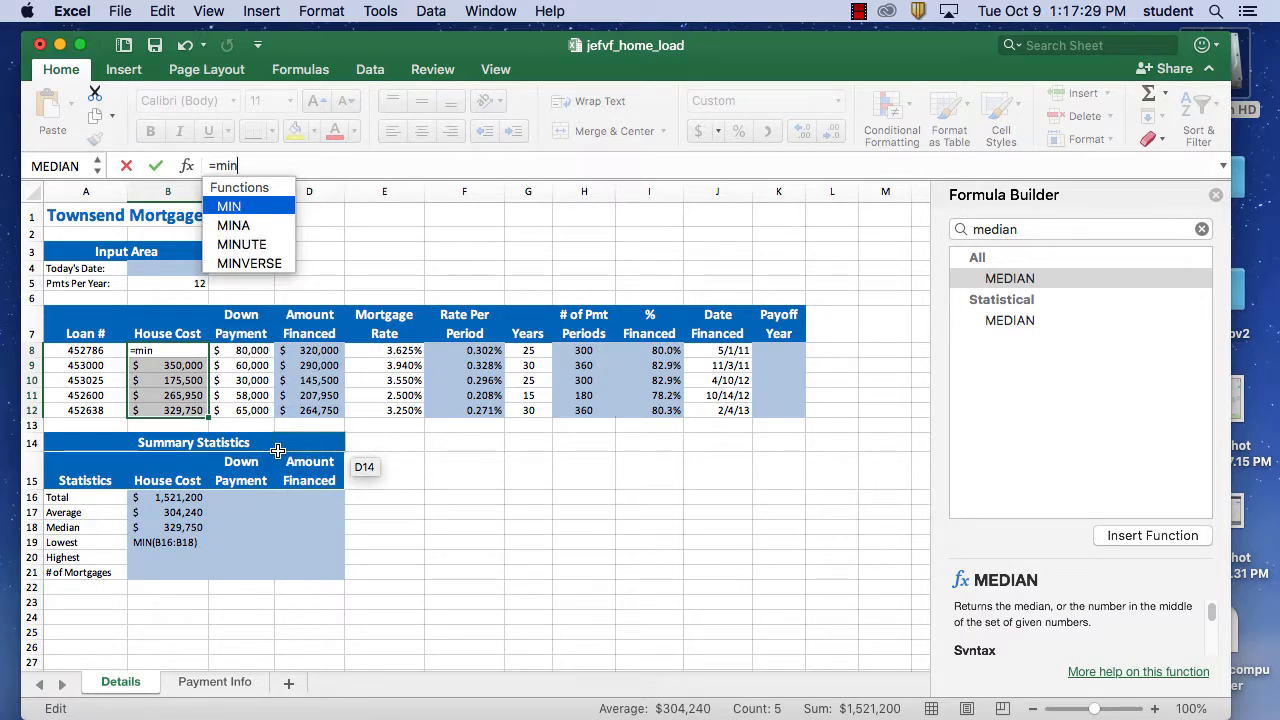
{"action": "type", "text": "("}
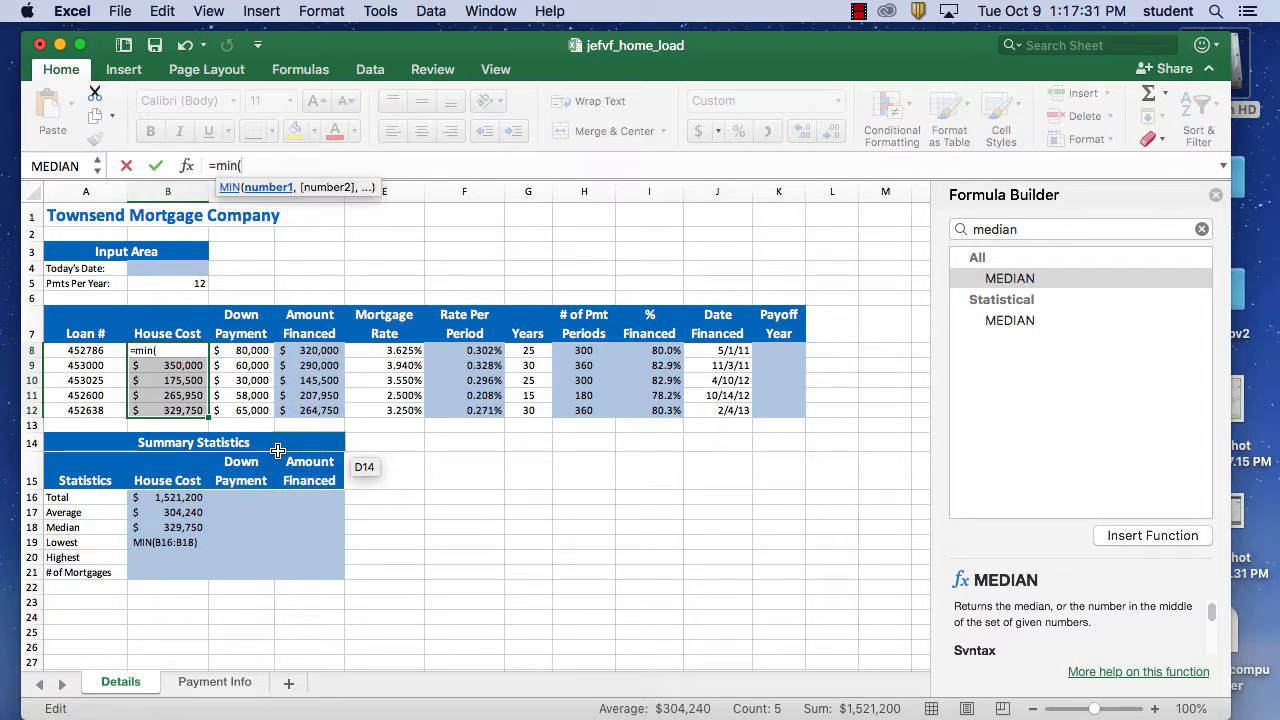
{"action": "left_click", "coordinate": [183, 47]}
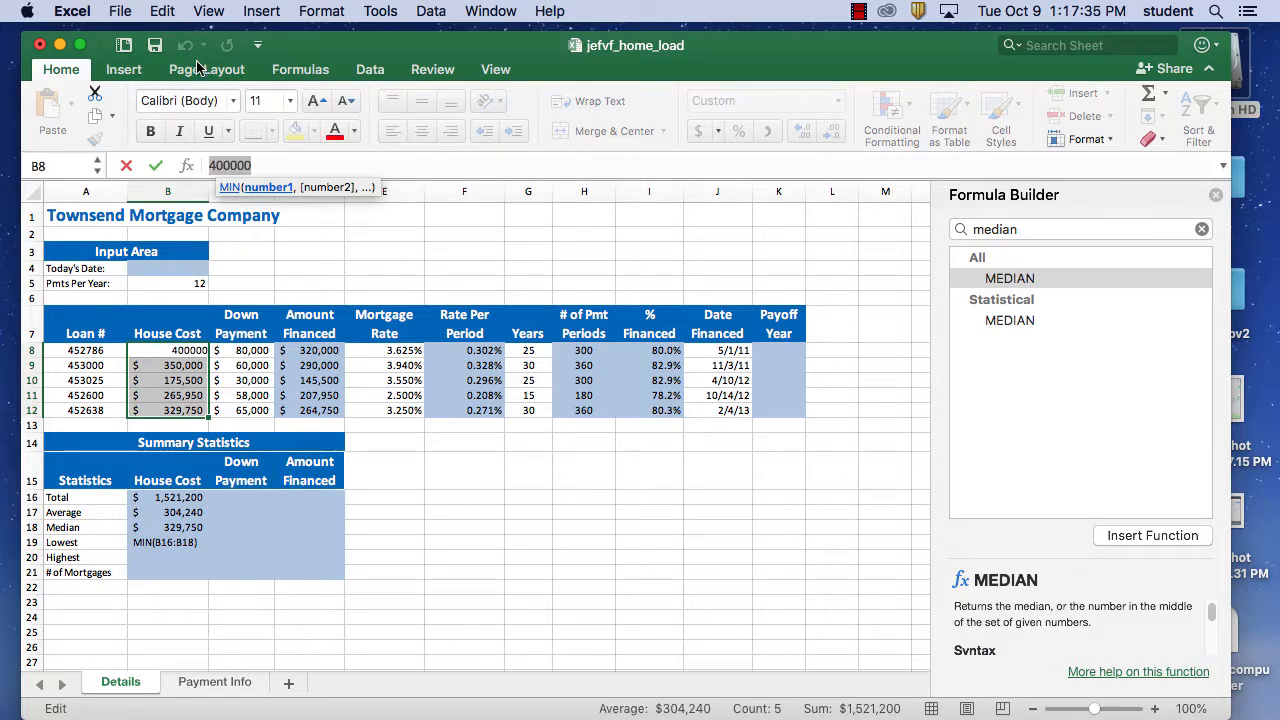
{"action": "left_click", "coordinate": [189, 569]}
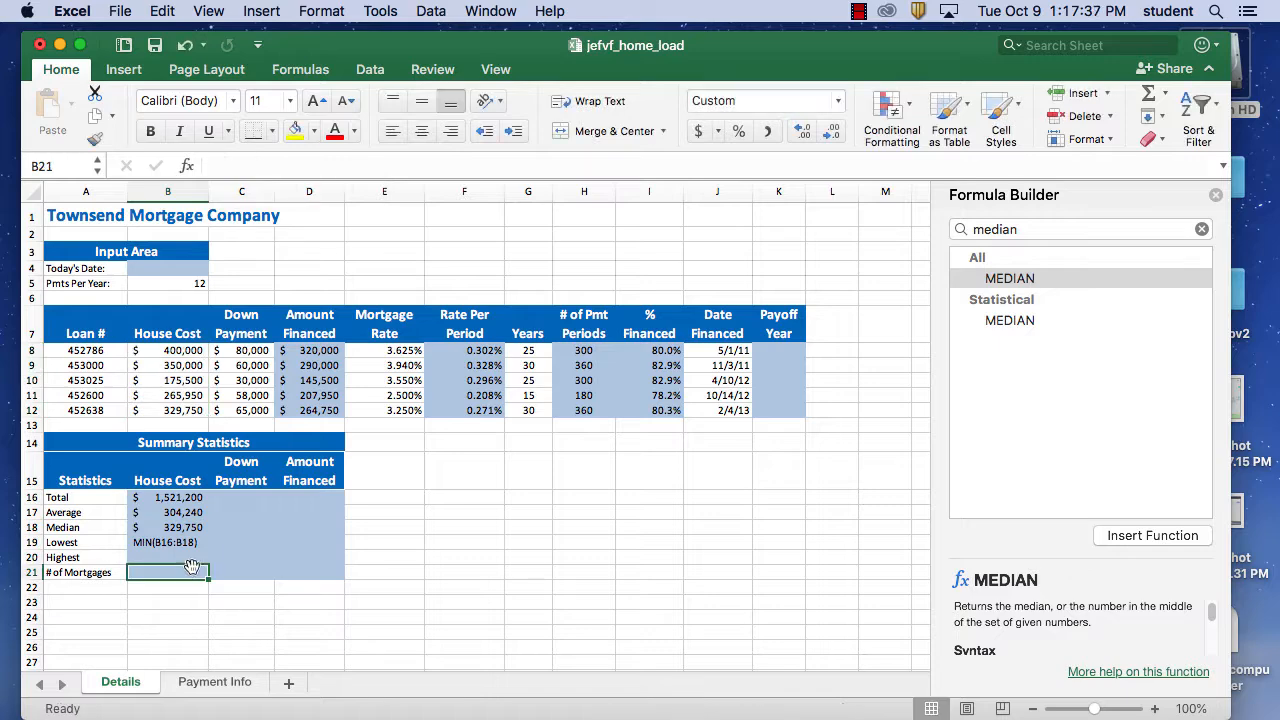
- Clear the leftover MIN(B16:B18) entry from the Lowest house cost cell, B19
{"action": "left_click", "coordinate": [183, 541]}
{"action": "triple_click", "coordinate": [317, 175]}
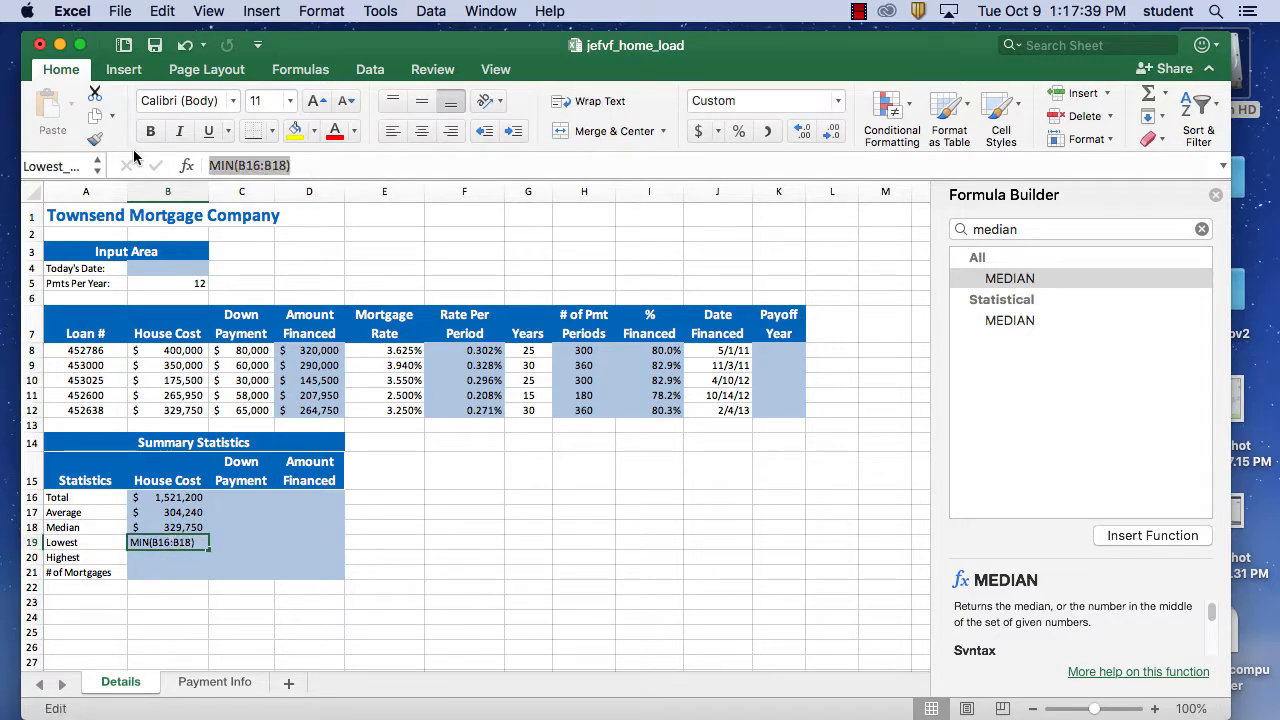
{"action": "key", "text": "BackSpace"}
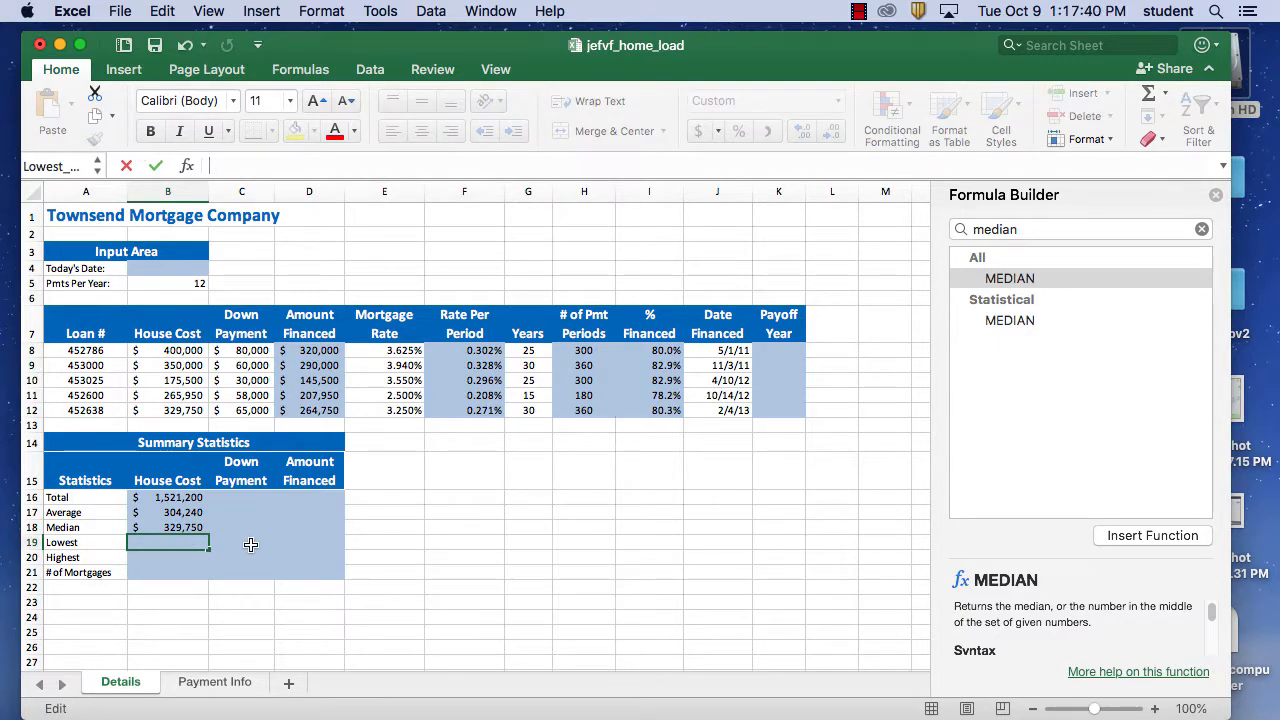
{"action": "left_click", "coordinate": [191, 564]}
- Enter the formula =MIN(B8:B12) in the Lowest house cost cell, B19
{"action": "left_click", "coordinate": [188, 542]}
{"action": "left_click", "coordinate": [258, 157]}
{"action": "type", "text": "="}
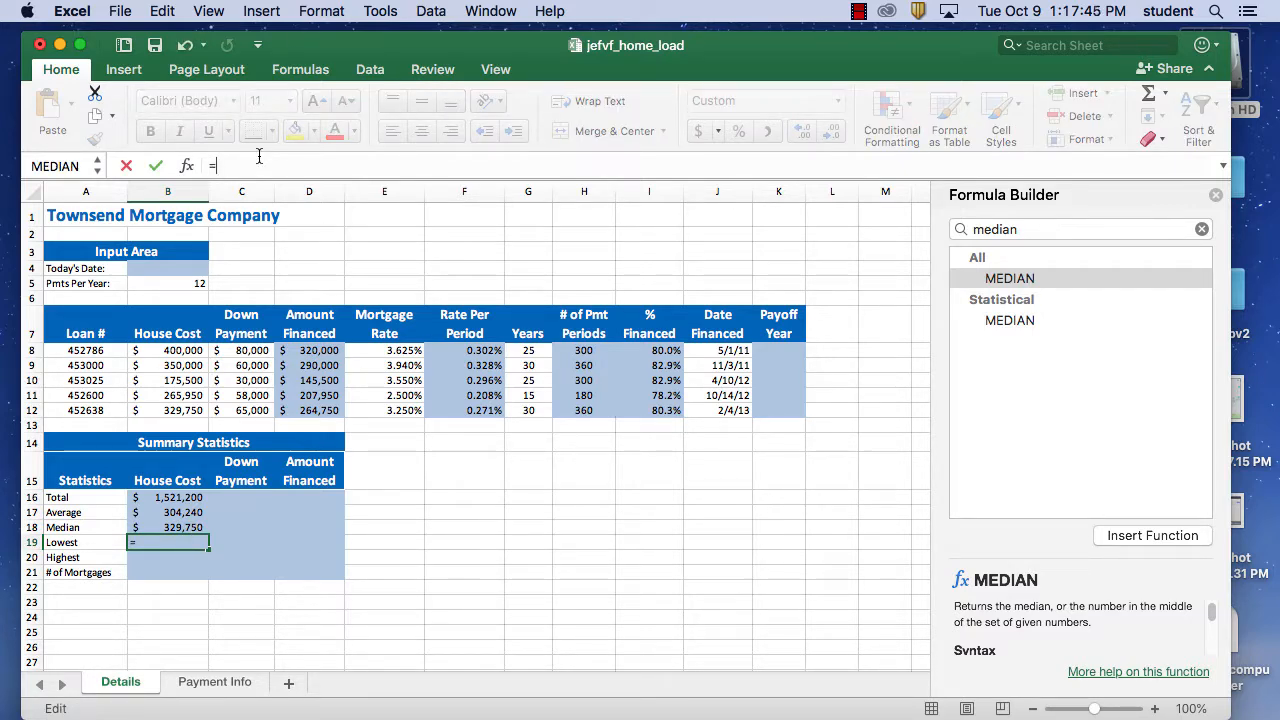
{"action": "type", "text": "min("}
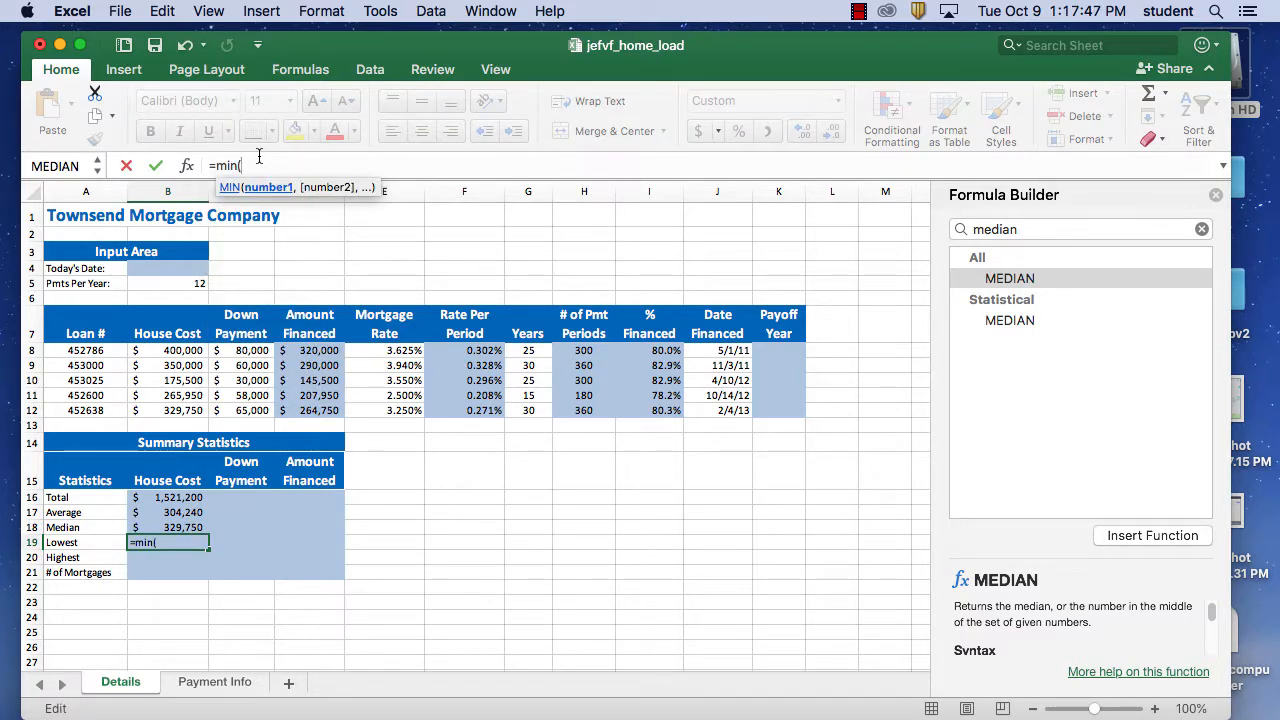
{"action": "type", "text": "B"}
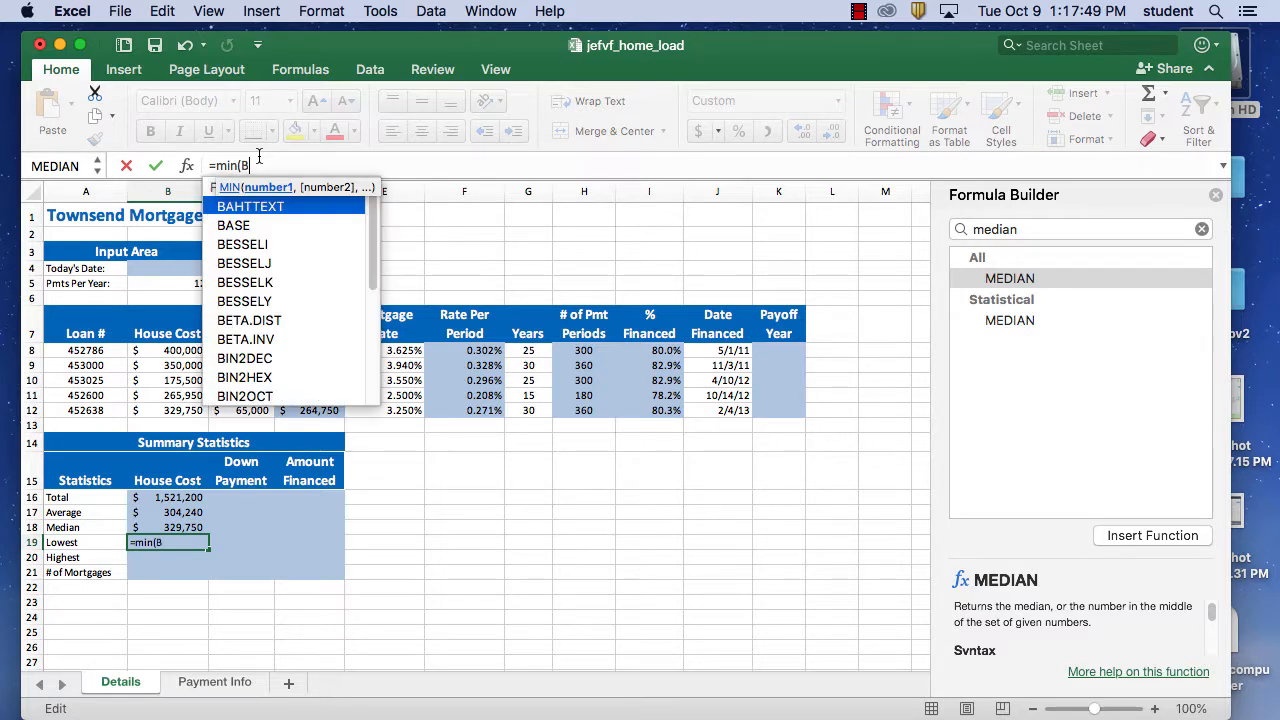
{"action": "type", "text": "8"}
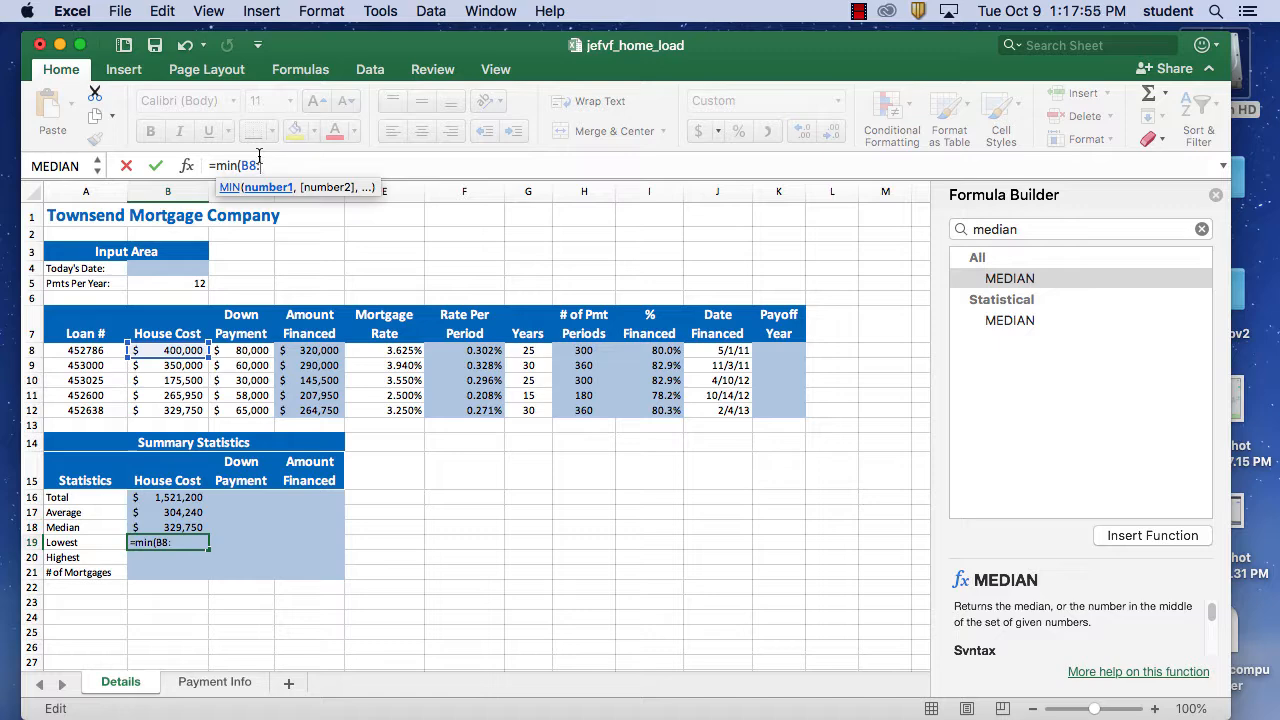
{"action": "type", "text": ":B12"}
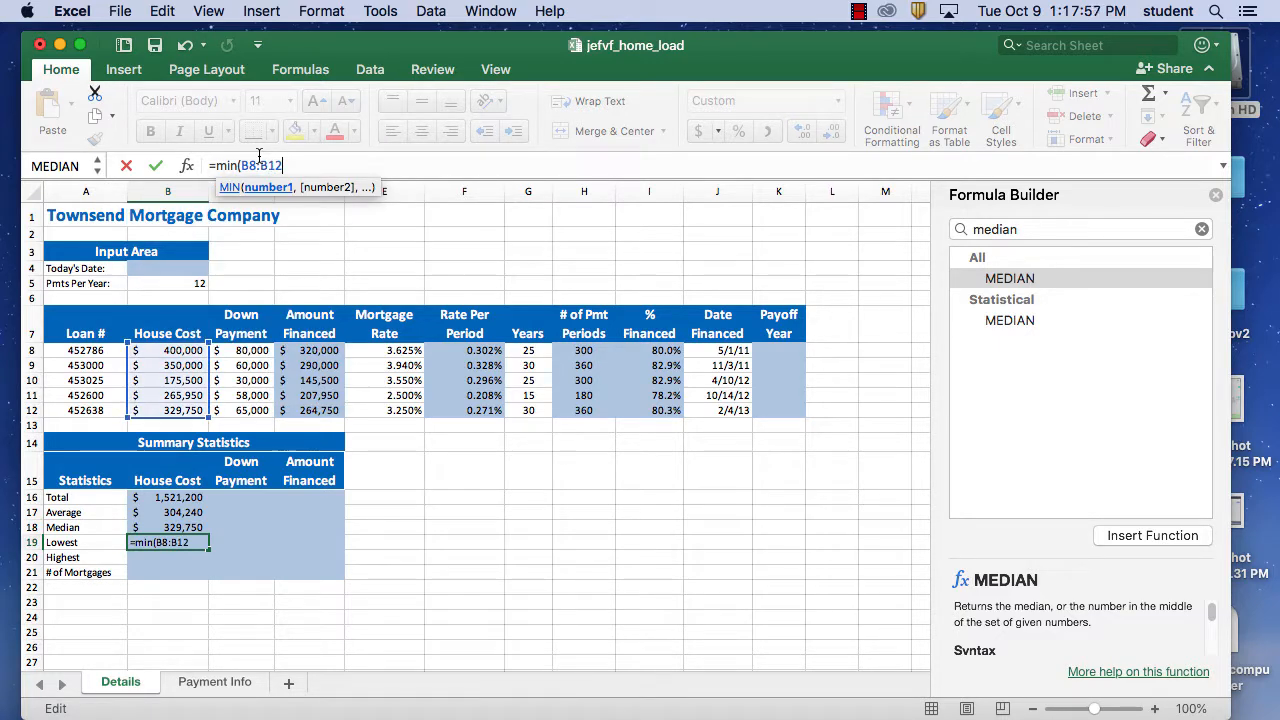
{"action": "type", "text": ")"}
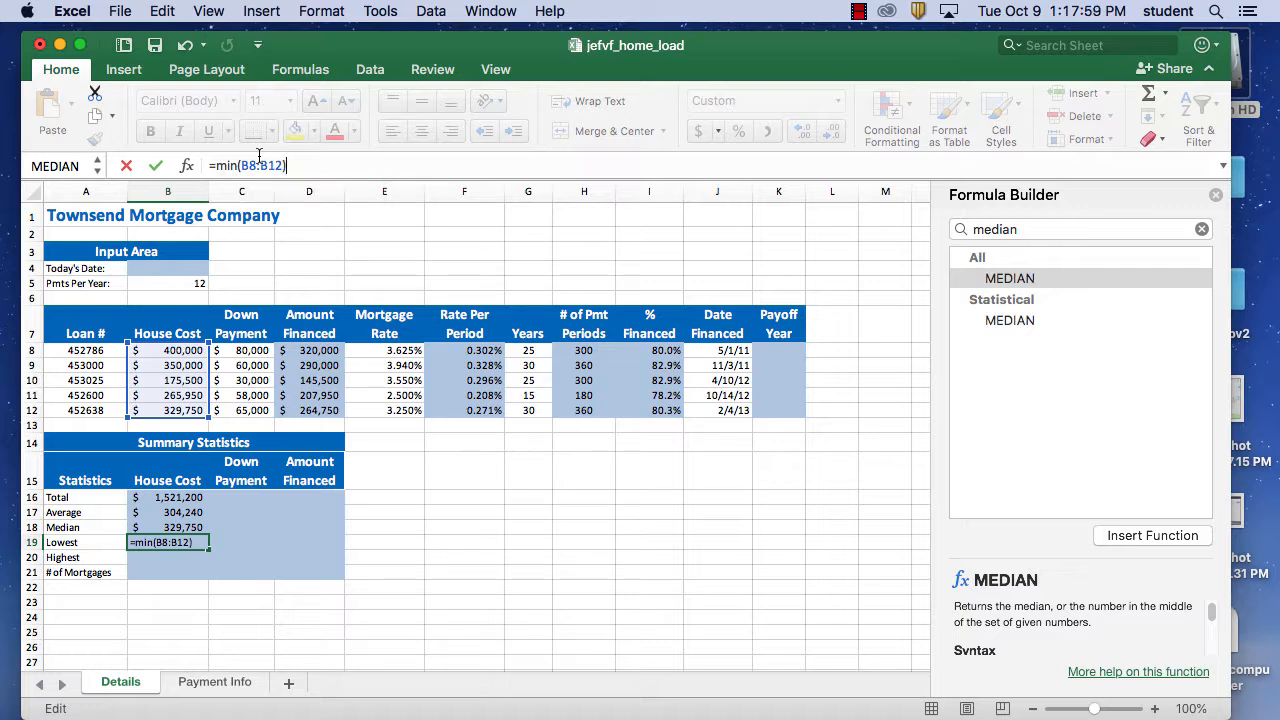
{"action": "left_click", "coordinate": [155, 166]}
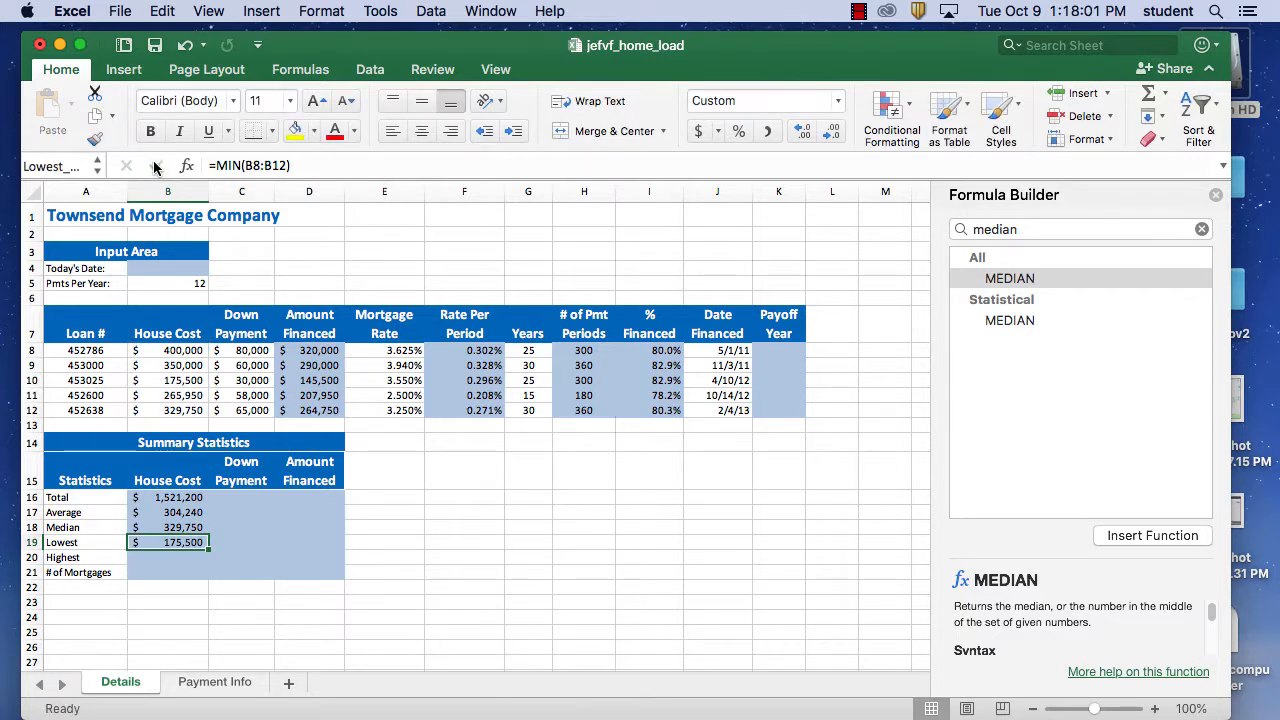
- Try inserting the Max function in the Highest house cost cell, B20, and clear the leftover MAX(B16:B19) entry
{"action": "left_click", "coordinate": [183, 560]}
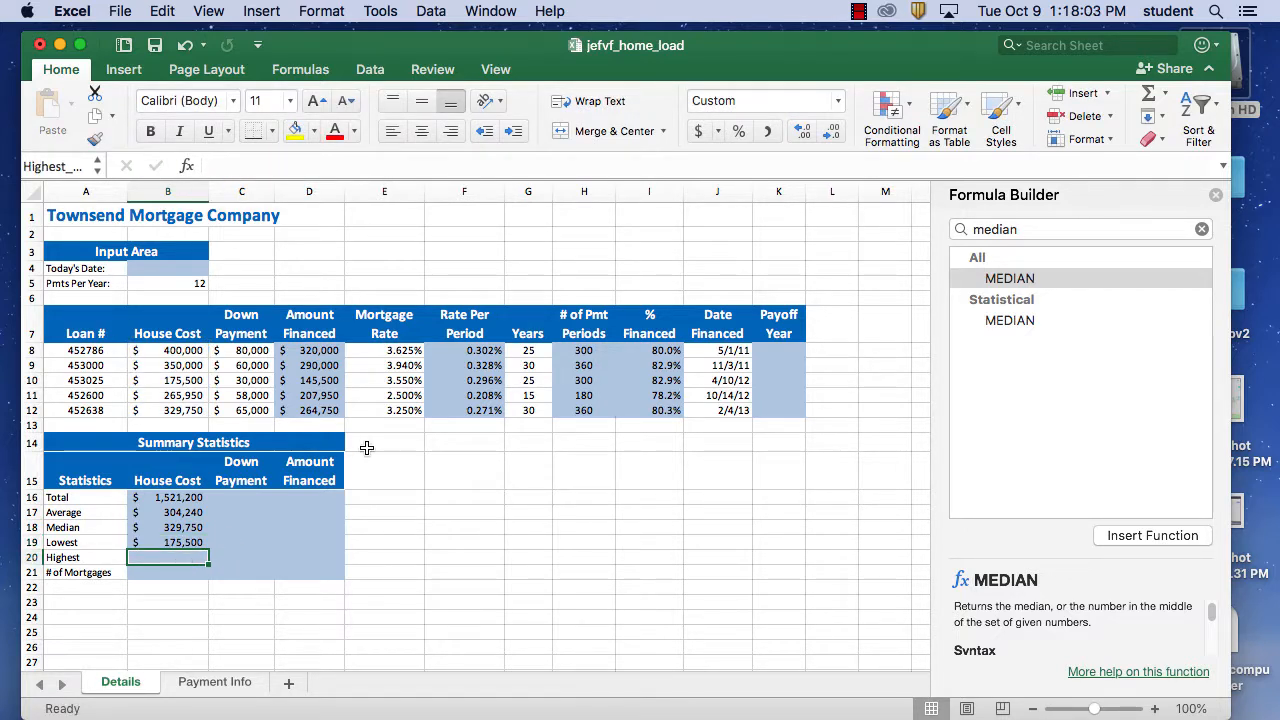
{"action": "left_click", "coordinate": [1165, 93]}
{"action": "left_click", "coordinate": [1162, 193]}
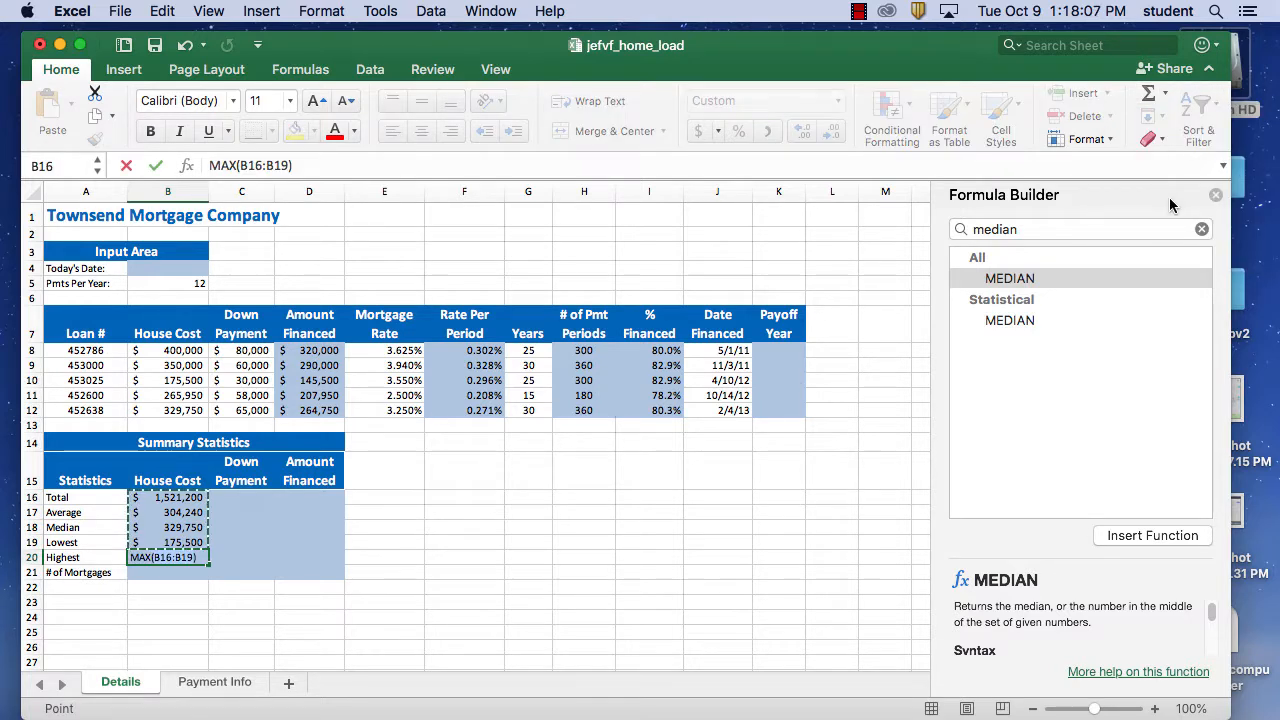
{"action": "left_click", "coordinate": [193, 350]}
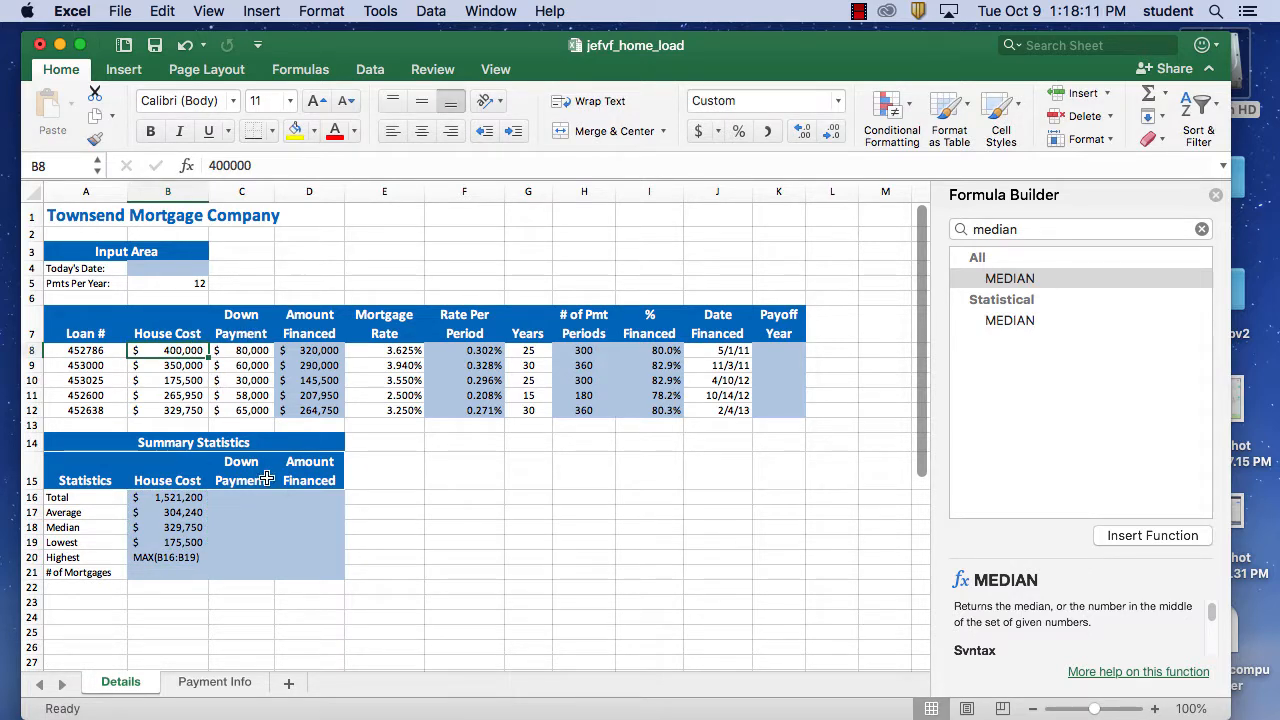
{"action": "left_click", "coordinate": [172, 557]}
{"action": "left_click_drag", "start_coordinate": [316, 169], "coordinate": [184, 164]}
{"action": "key", "text": "BackSpace"}
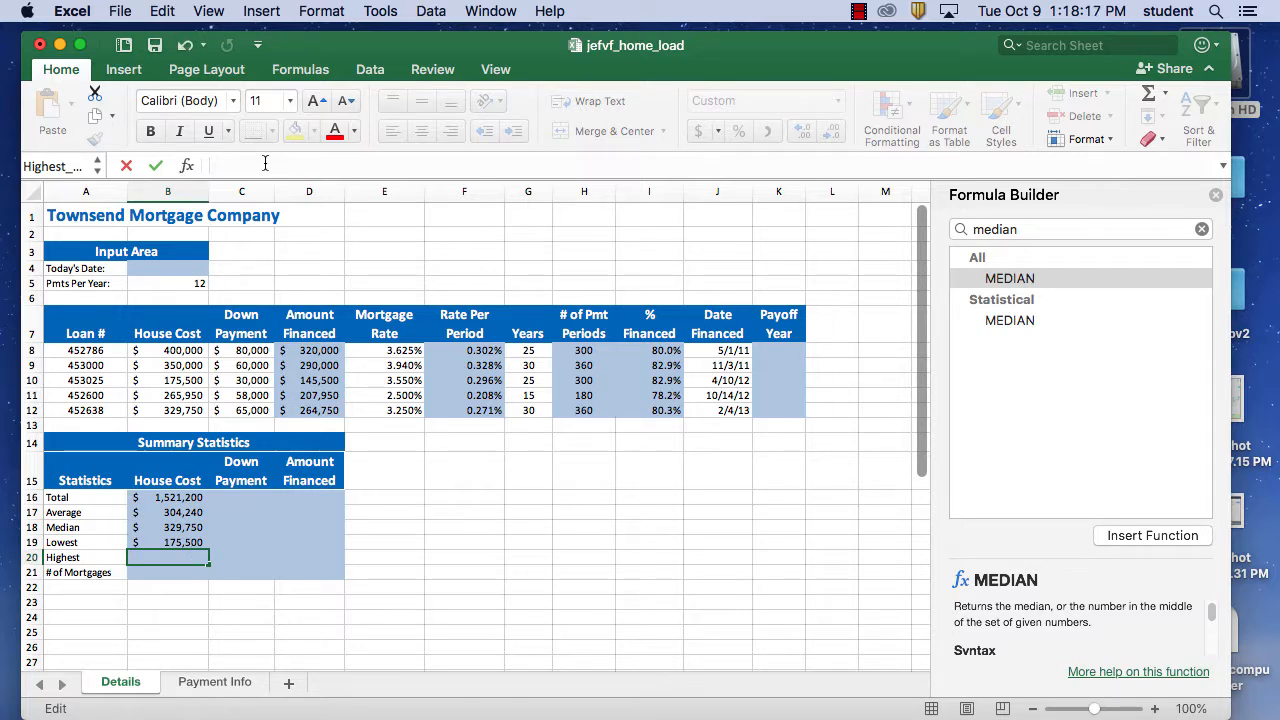
- Write the formula =MAX(B8:B12) in the Highest house cost cell, B20
{"action": "type", "text": "=ma"}
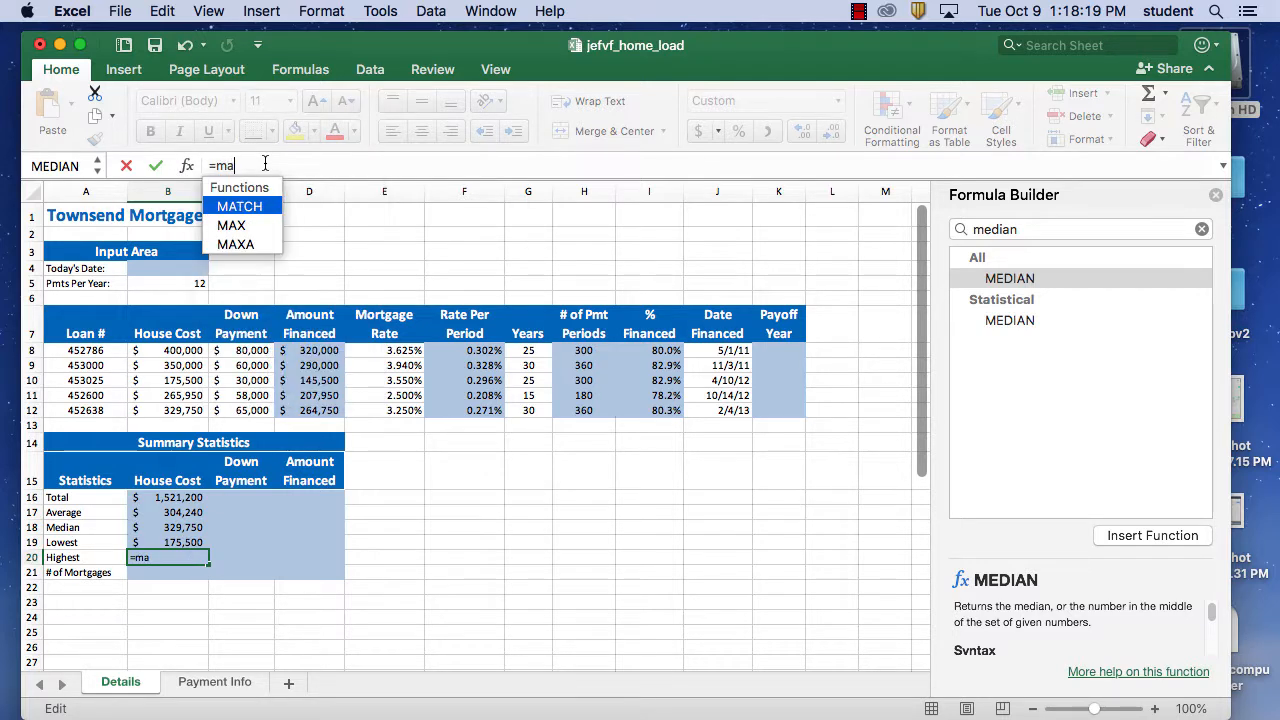
{"action": "type", "text": "x("}
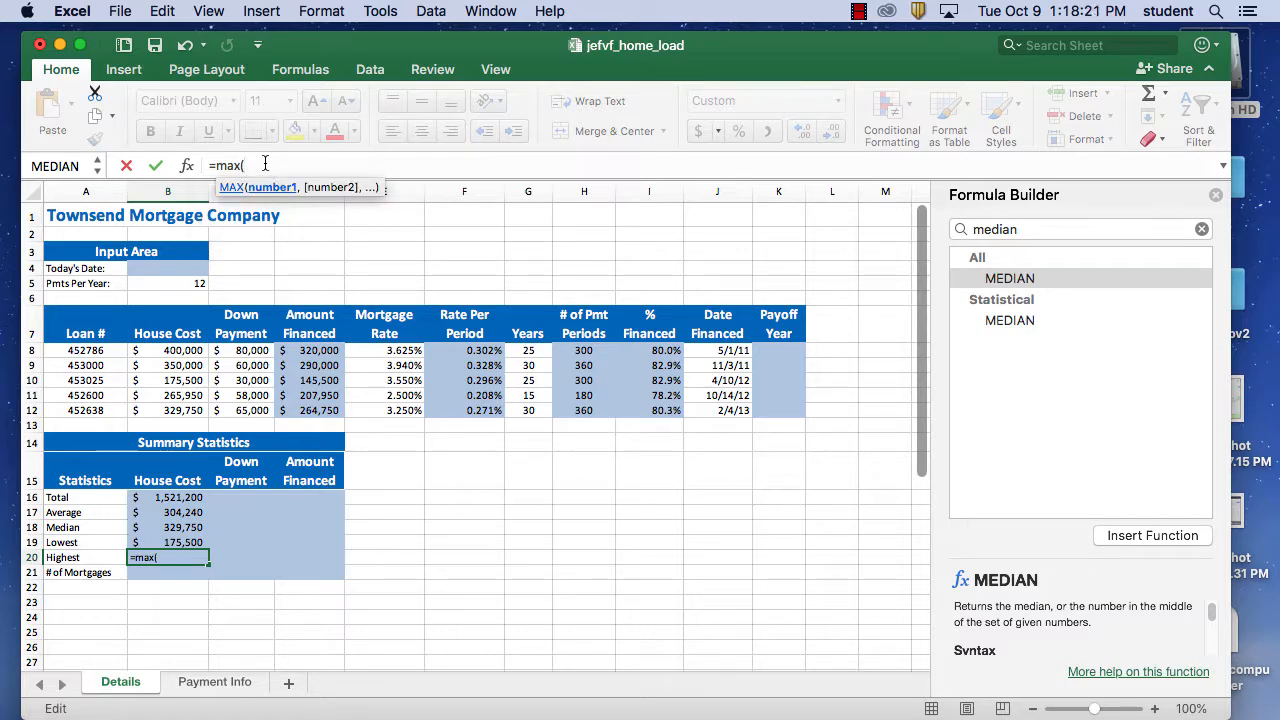
{"action": "type", "text": "B8"}
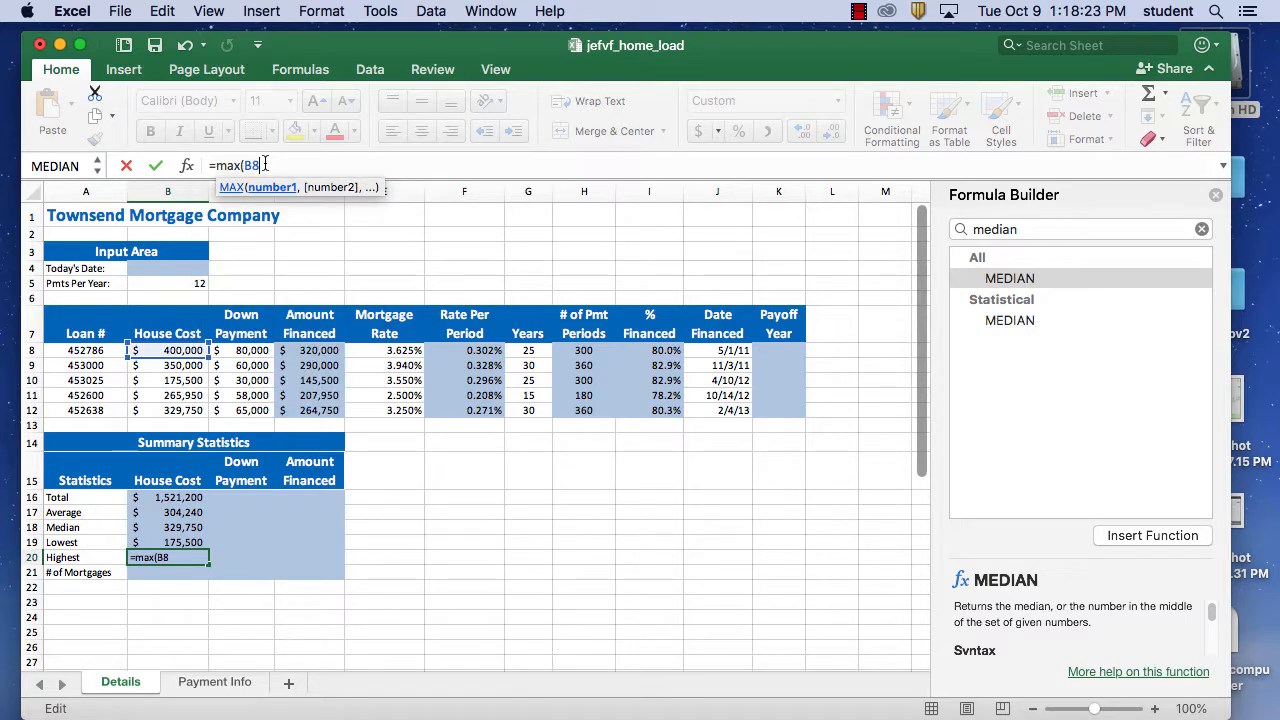
{"action": "type", "text": ":B12)"}
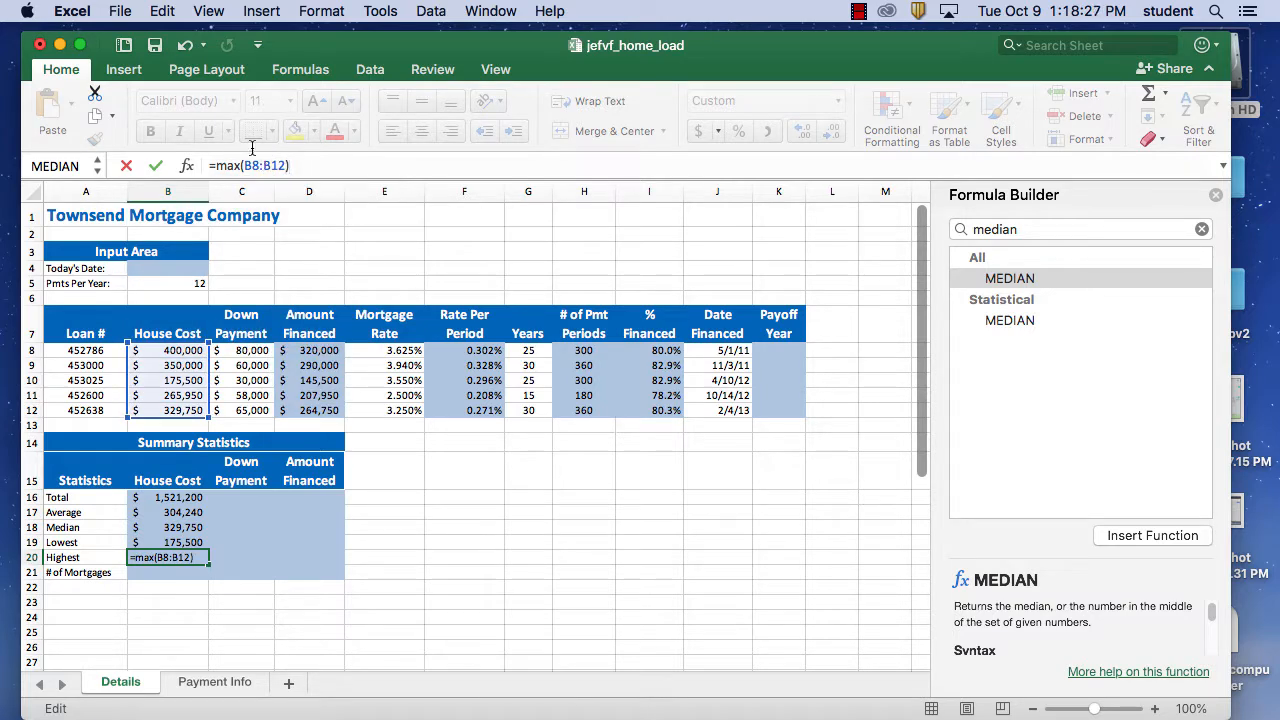
{"action": "left_click", "coordinate": [155, 166]}
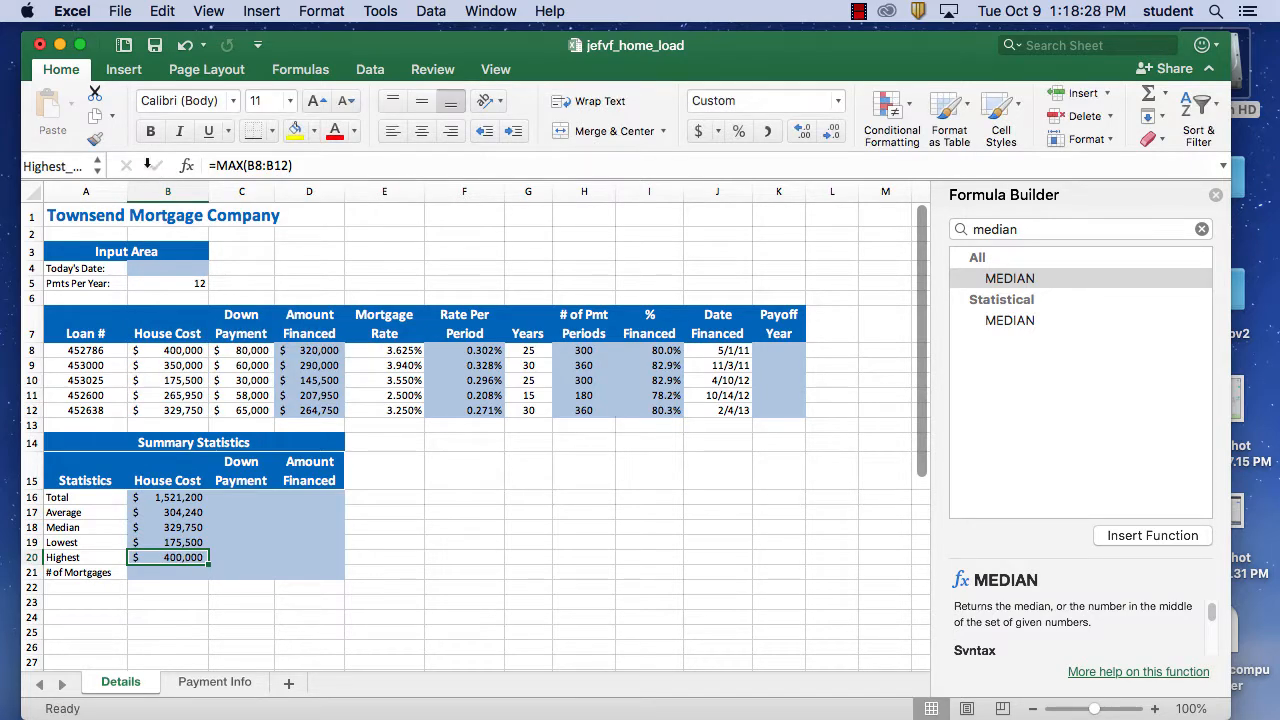
- Count the mortgages in the House Cost column by entering =COUNT(B8:B12) in B21
{"action": "left_click", "coordinate": [184, 571]}
{"action": "right_click", "coordinate": [255, 177]}
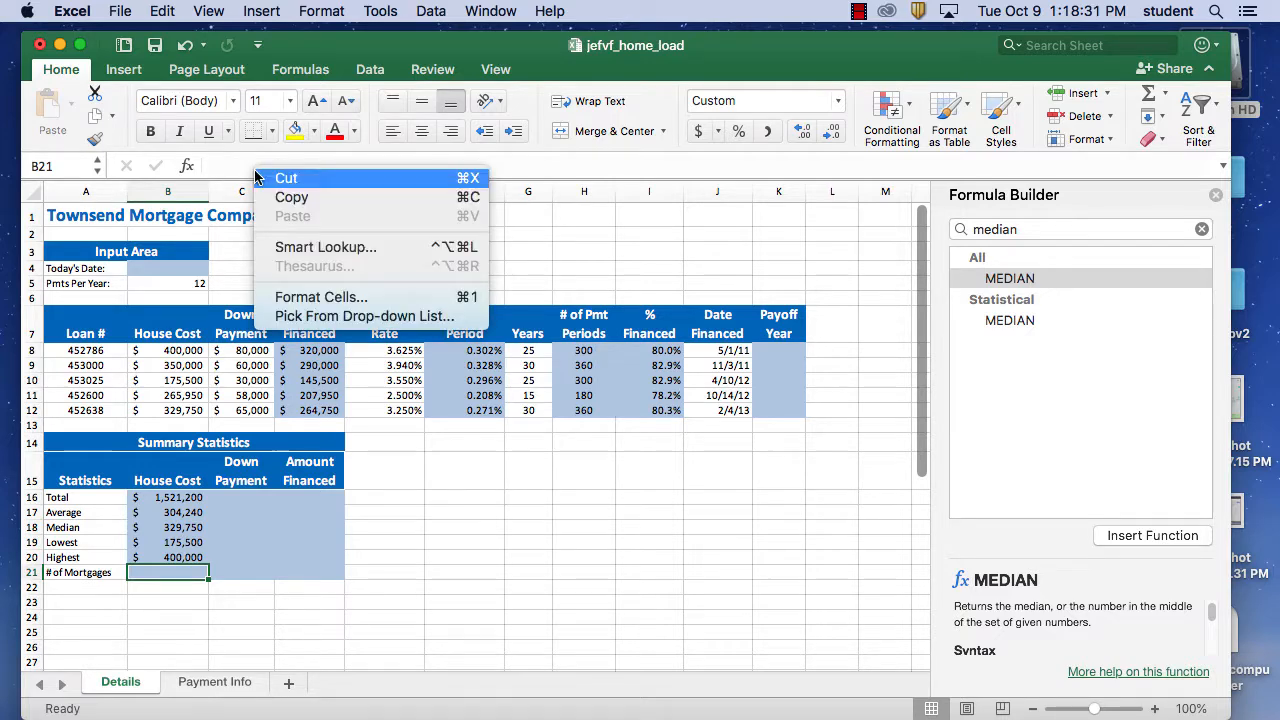
{"action": "left_click", "coordinate": [236, 166]}
{"action": "left_click", "coordinate": [236, 164]}
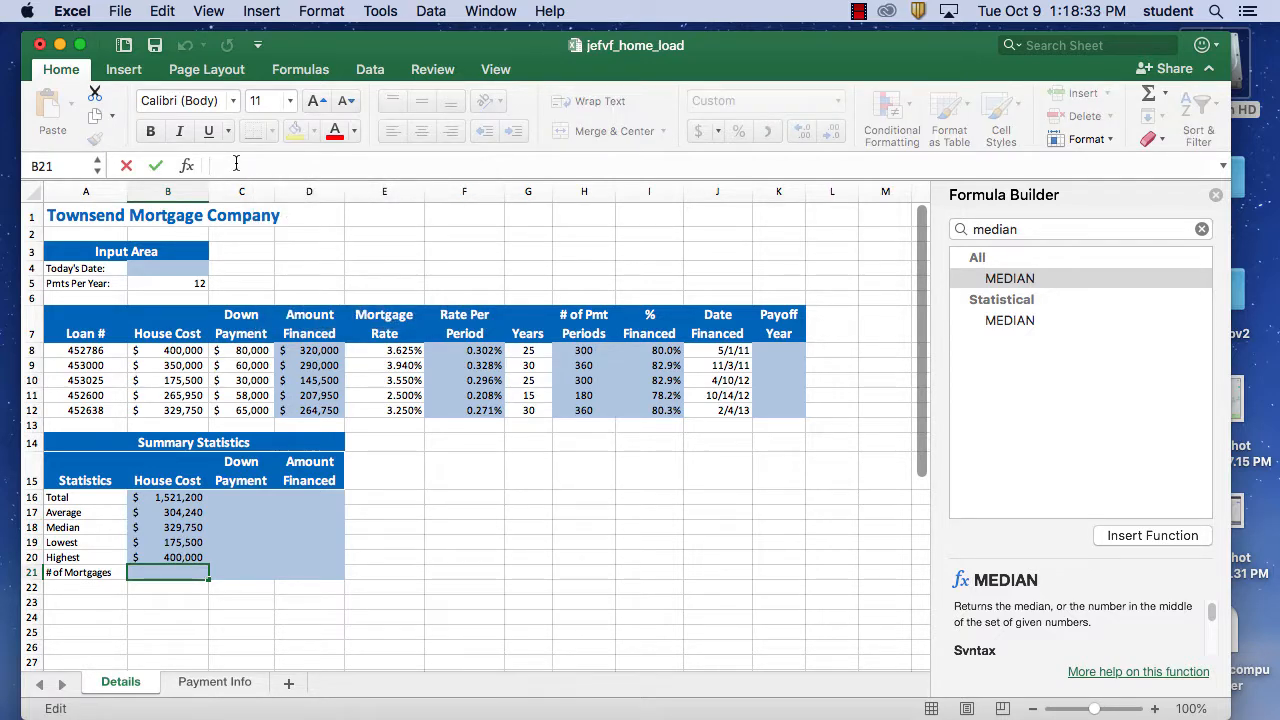
{"action": "type", "text": "=cou"}
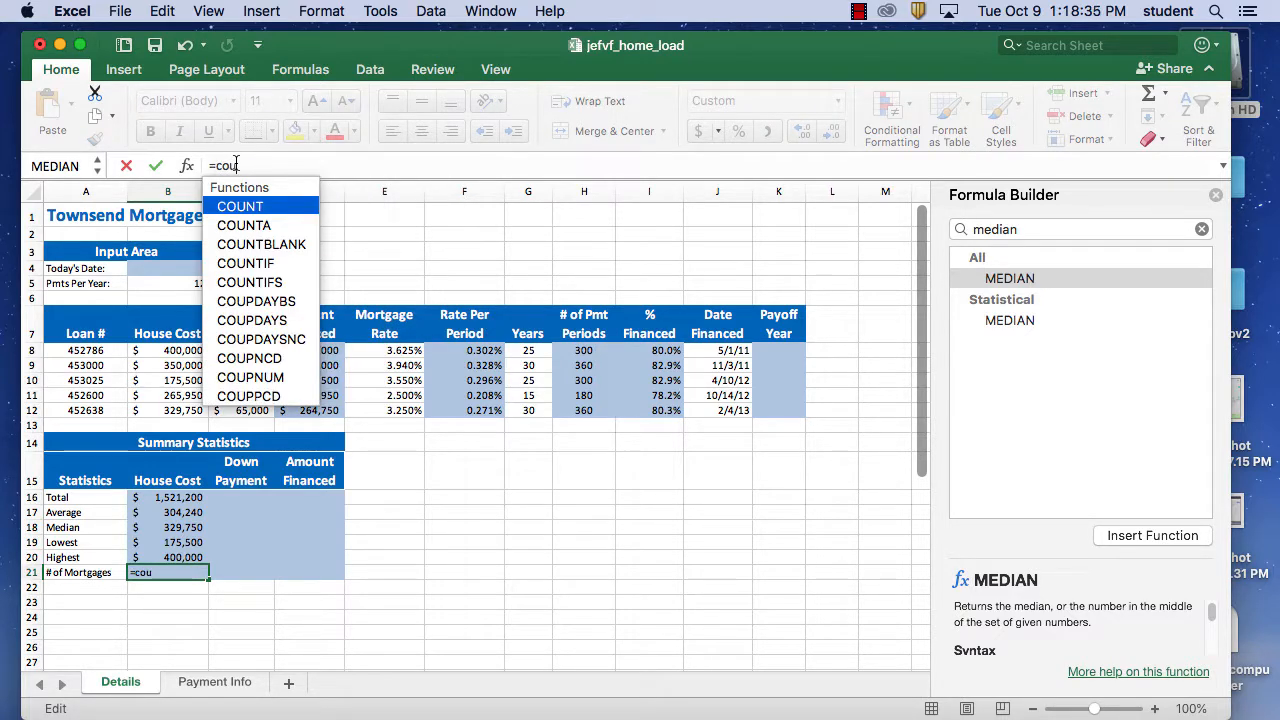
{"action": "type", "text": "nt("}
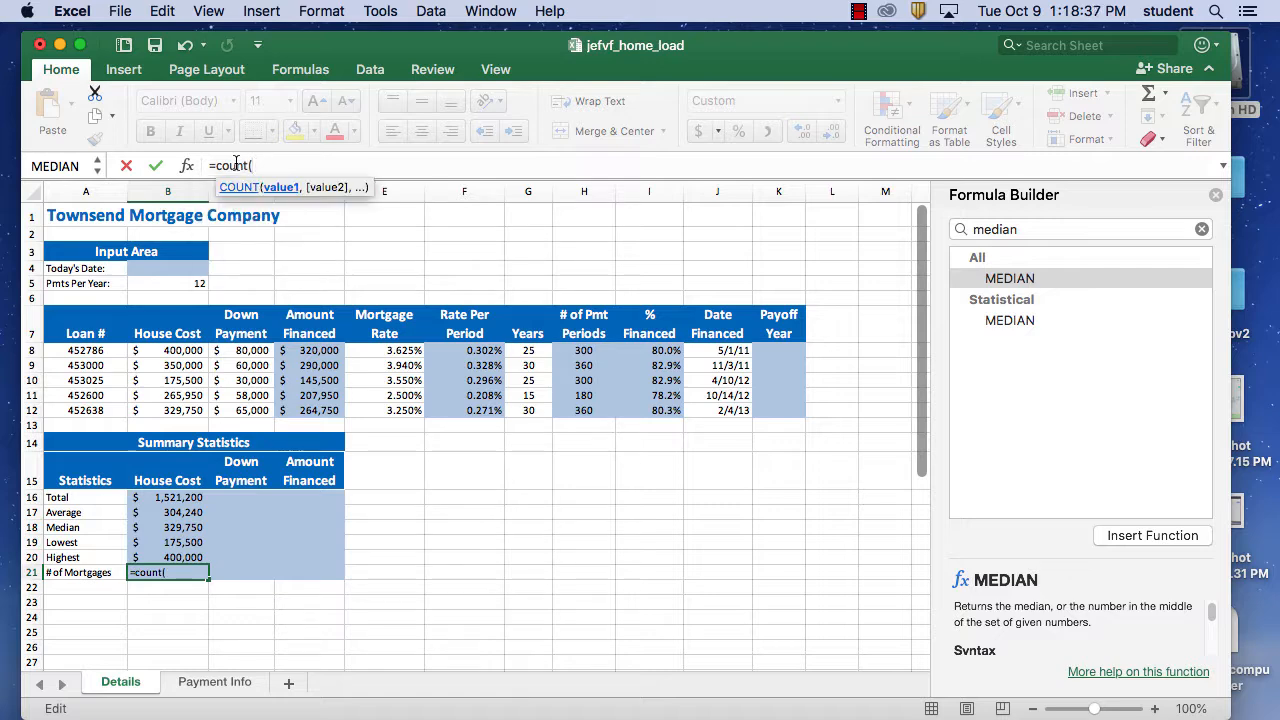
{"action": "type", "text": "b8"}
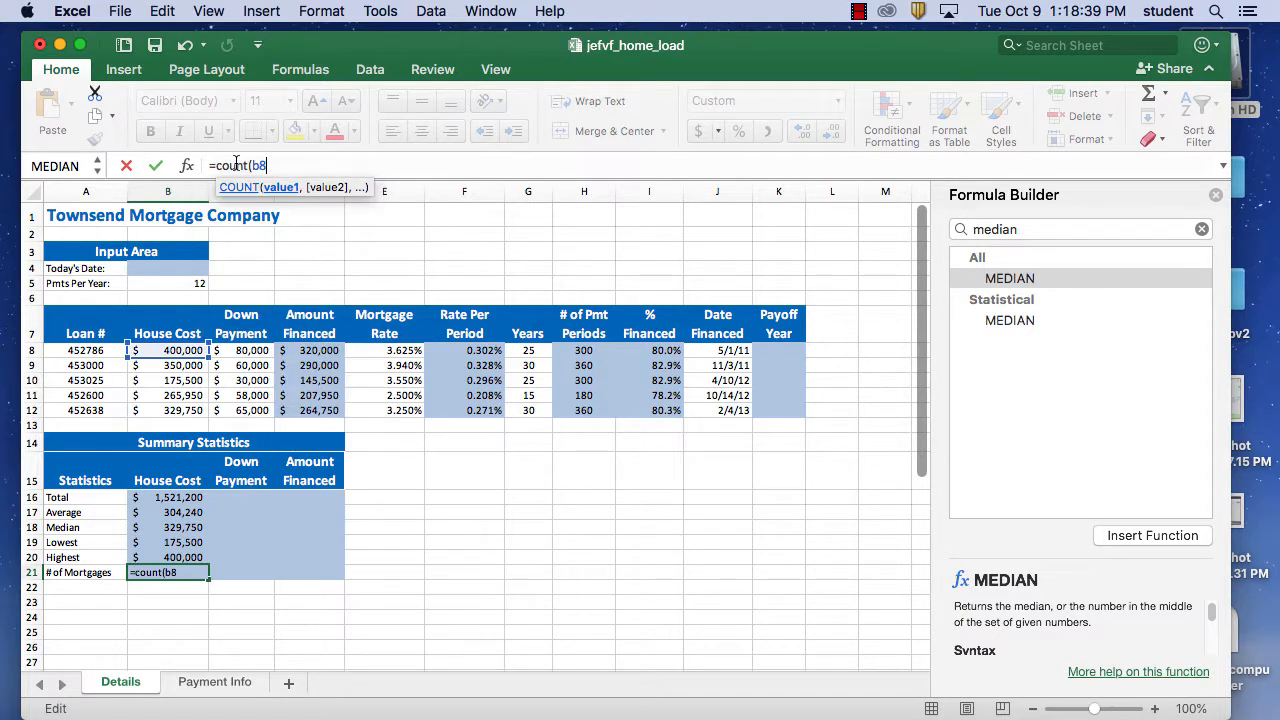
{"action": "type", "text": ":b12"}
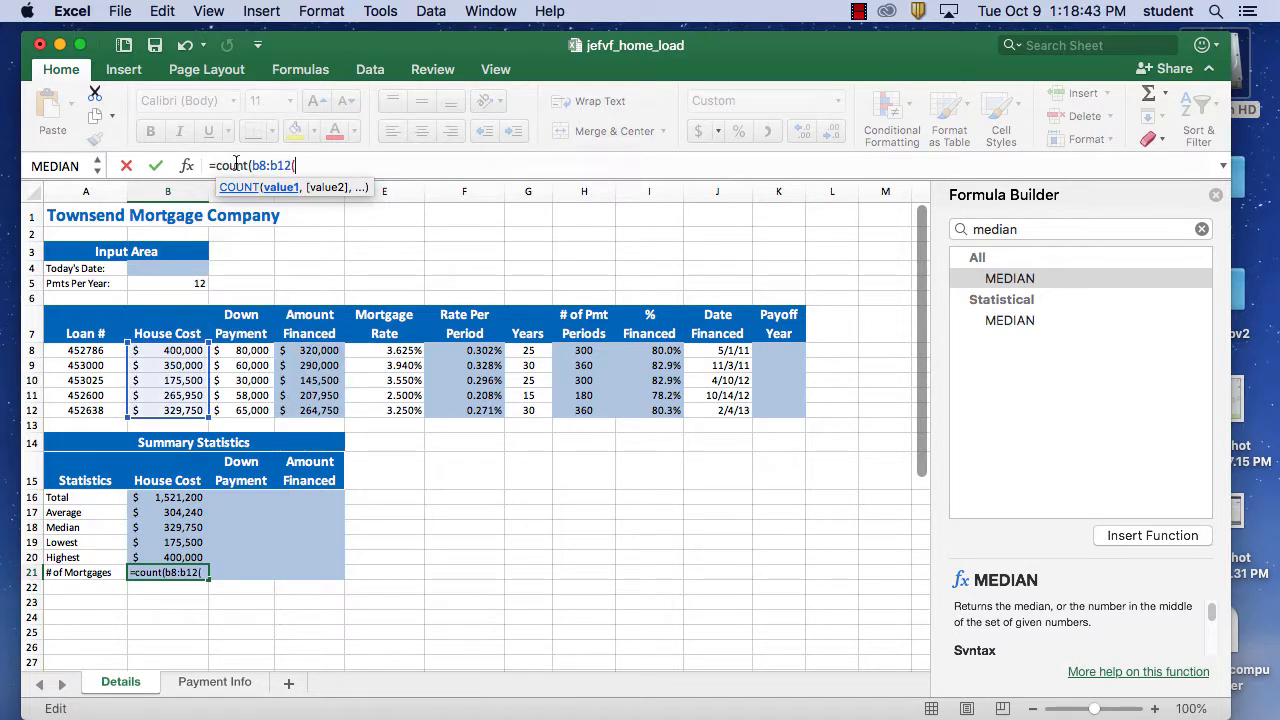
{"action": "type", "text": ")"}
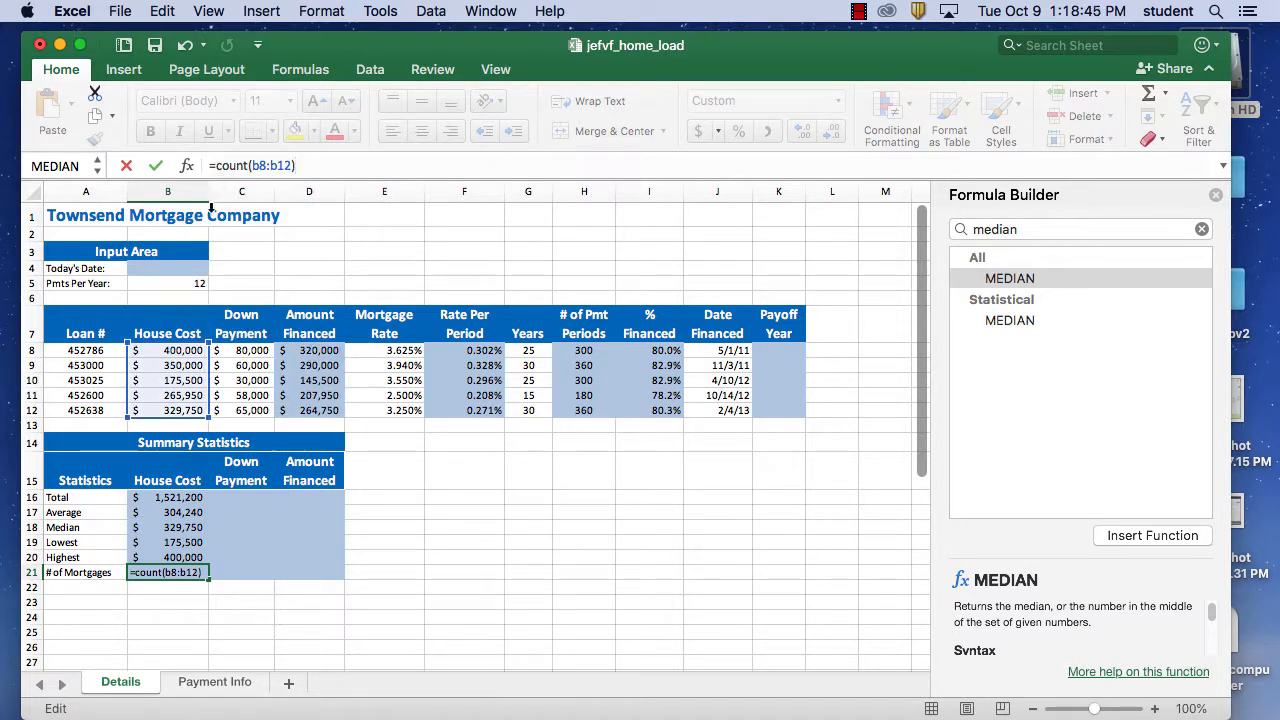
{"action": "left_click", "coordinate": [155, 165]}
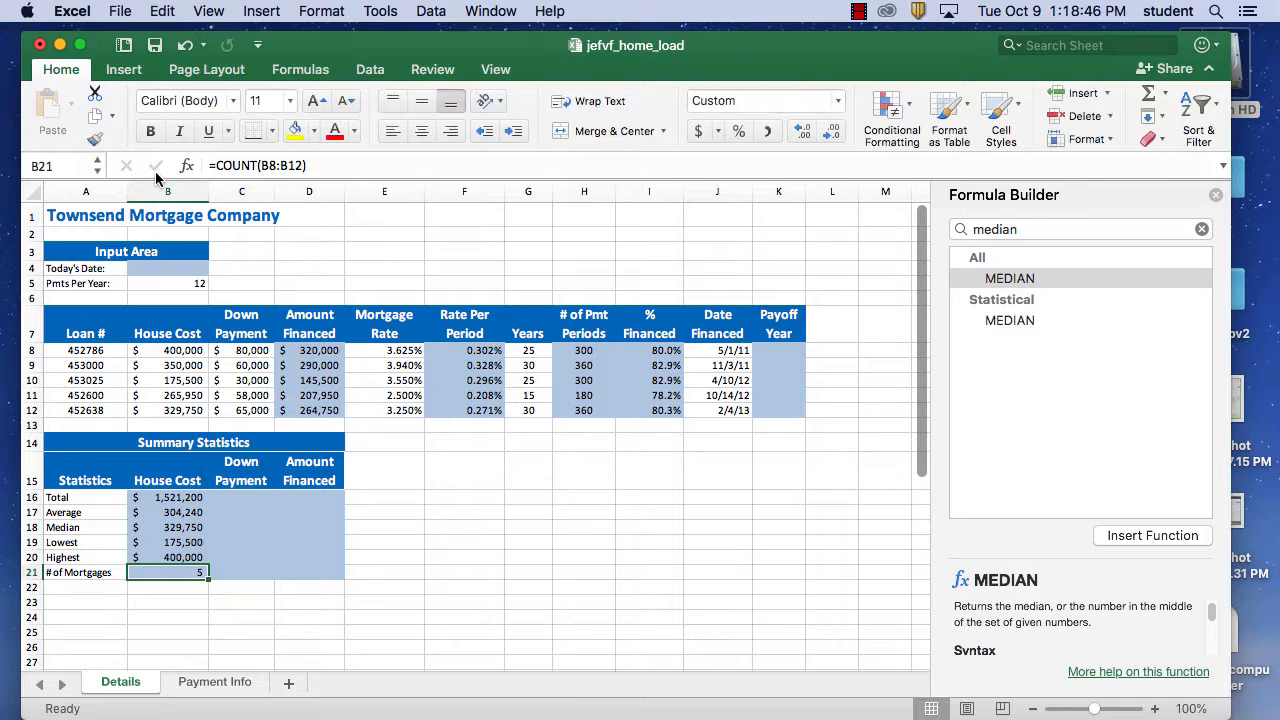
- Save the jefvf_home_load workbook and quit Excel
{"action": "left_click", "coordinate": [192, 591]}
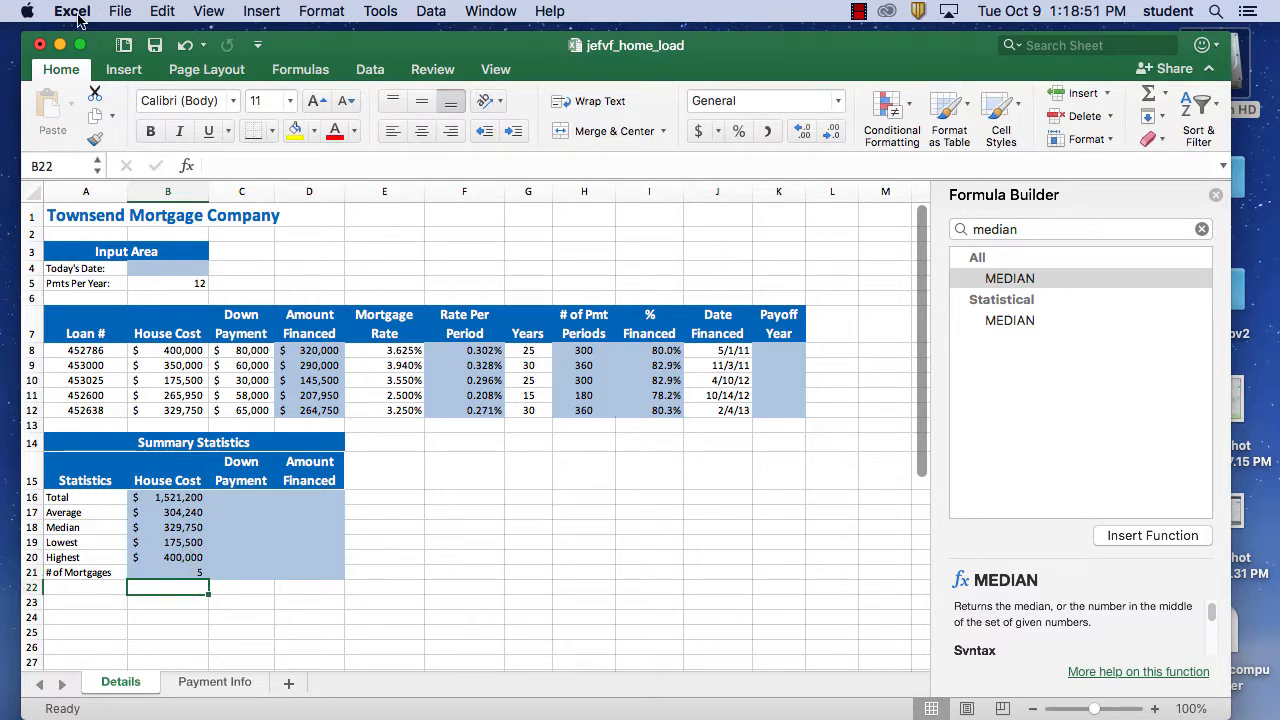
{"action": "left_click", "coordinate": [120, 11]}
{"action": "left_click", "coordinate": [133, 155]}
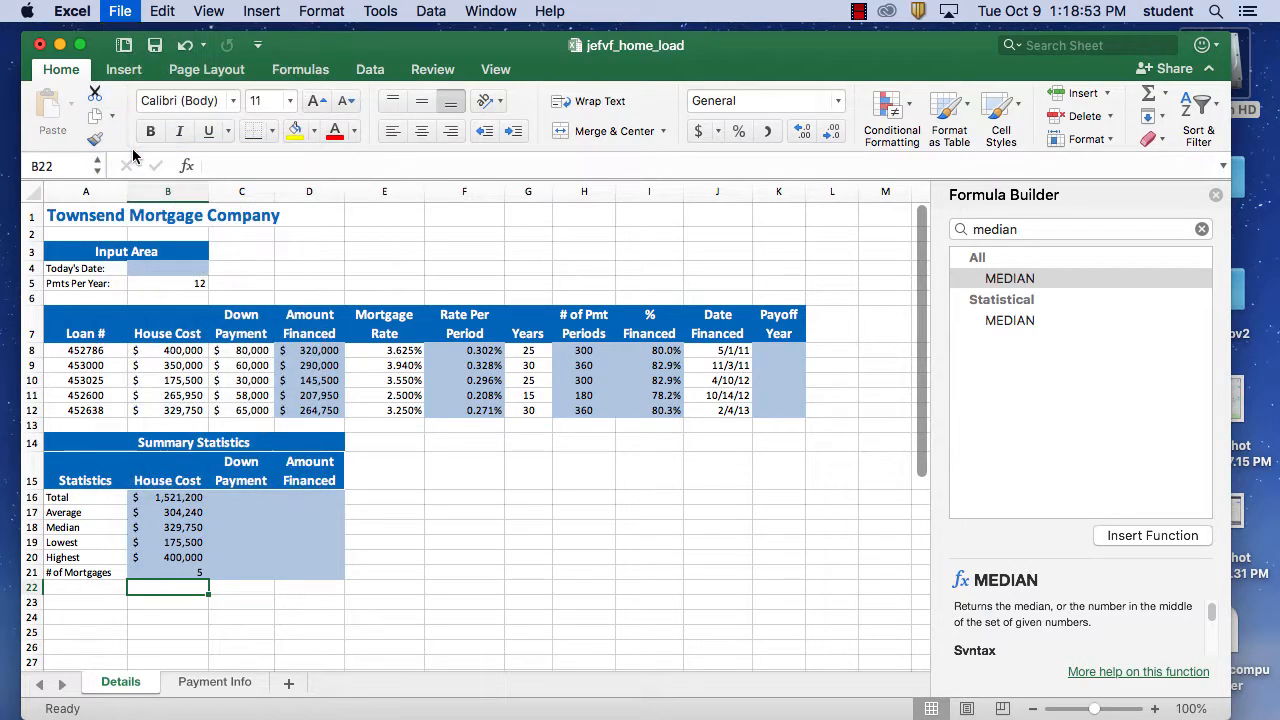
{"action": "left_click", "coordinate": [61, 6]}
{"action": "left_click", "coordinate": [115, 280]}
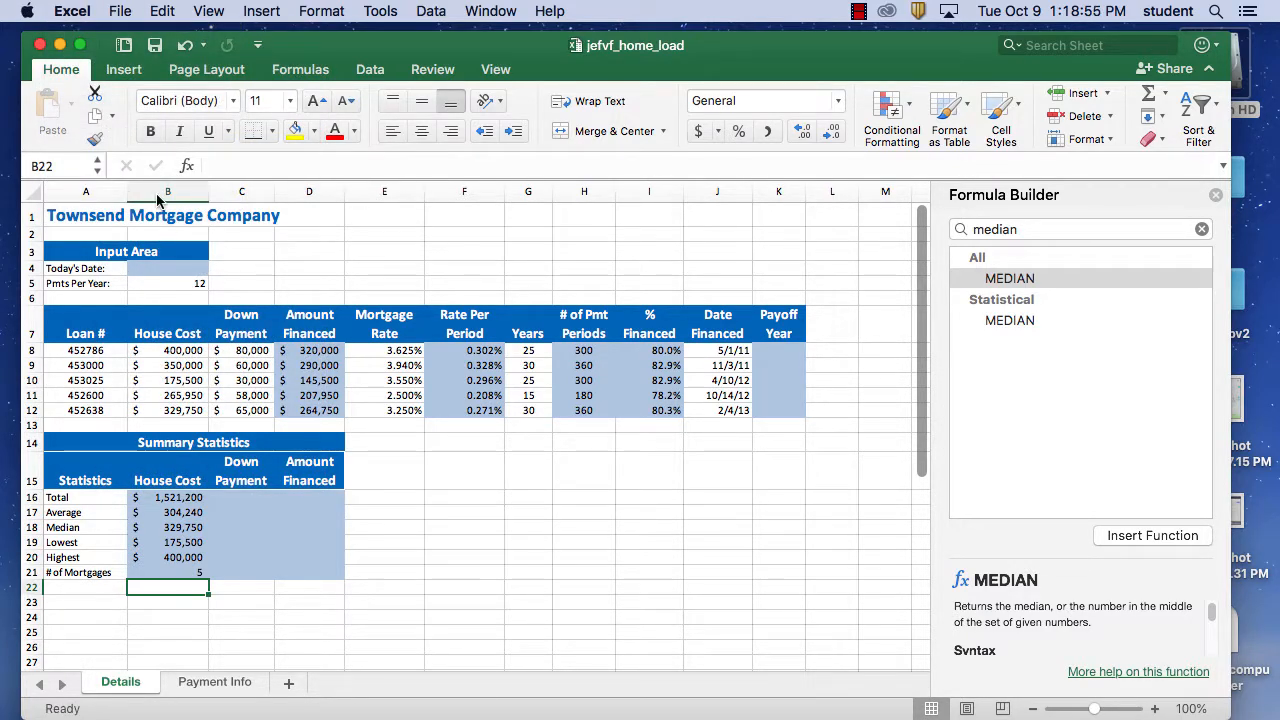
{"action": "left_click", "coordinate": [88, 11]}
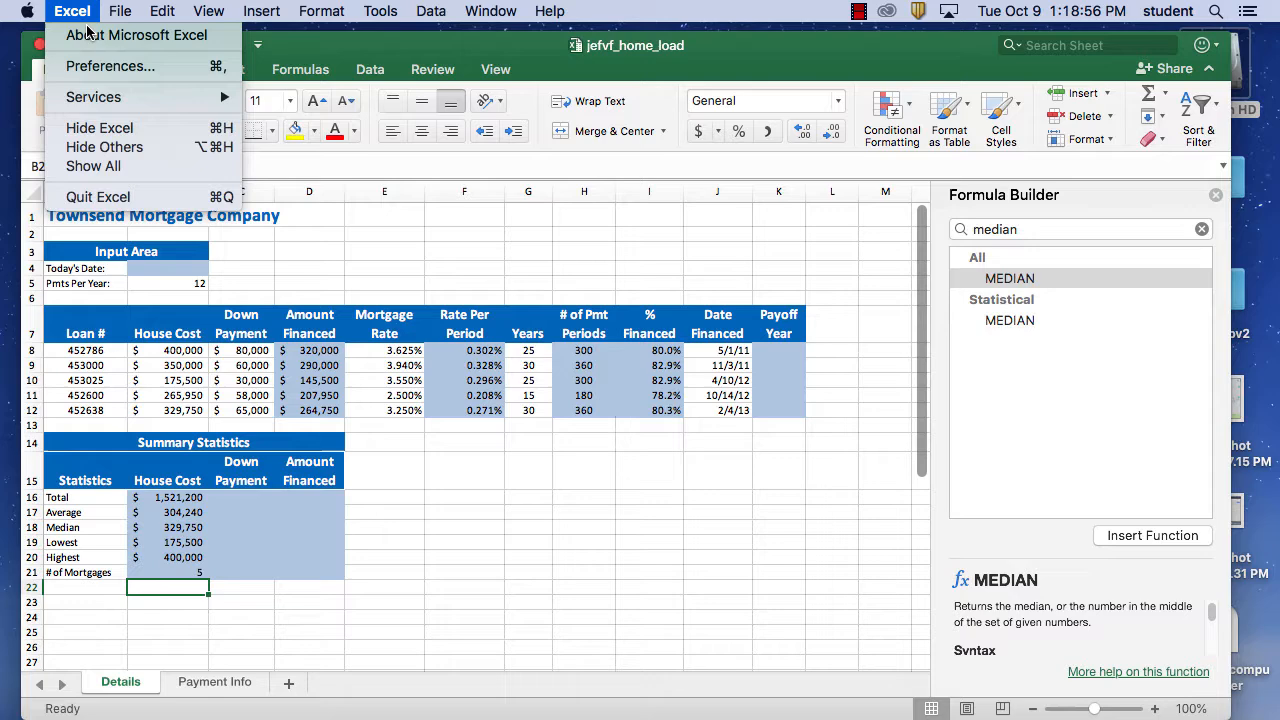
{"action": "left_click", "coordinate": [124, 197]}
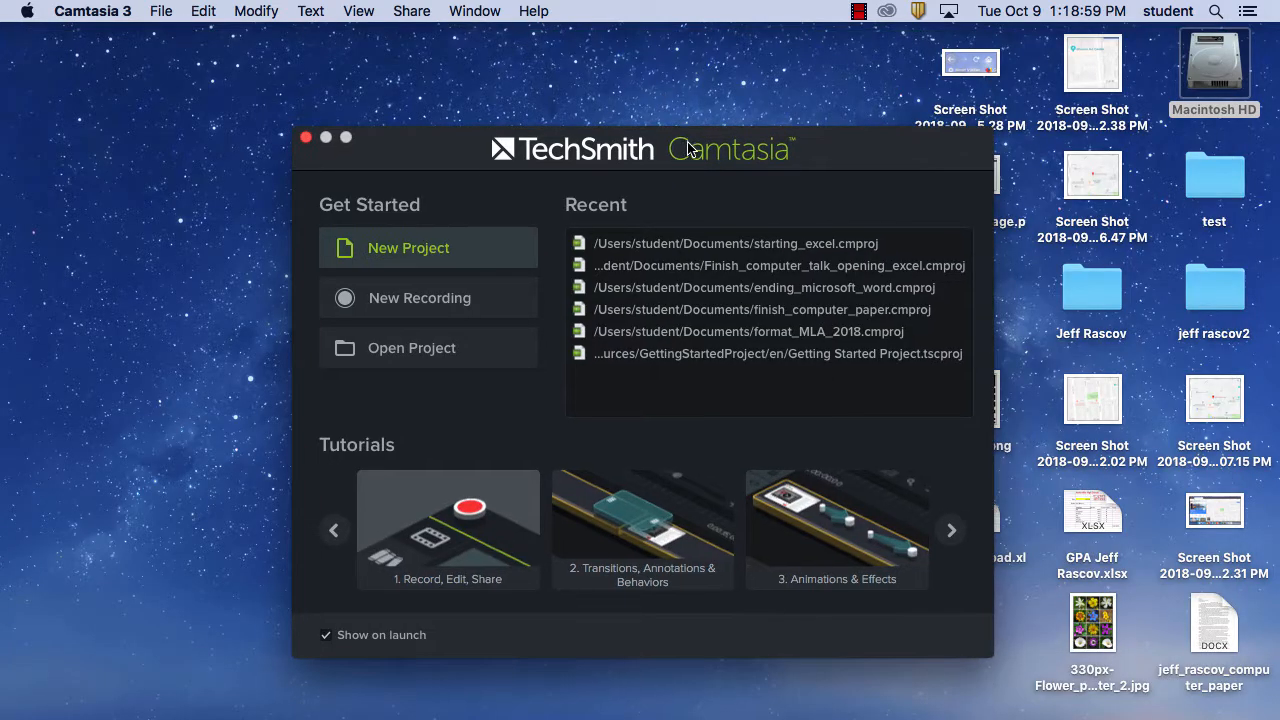
- Dismiss the Camtasia welcome window and reopen the recent jefvf_home_load workbook in Excel
{"action": "left_click", "coordinate": [303, 141]}
{"action": "mouse_move", "coordinate": [477, 717]}
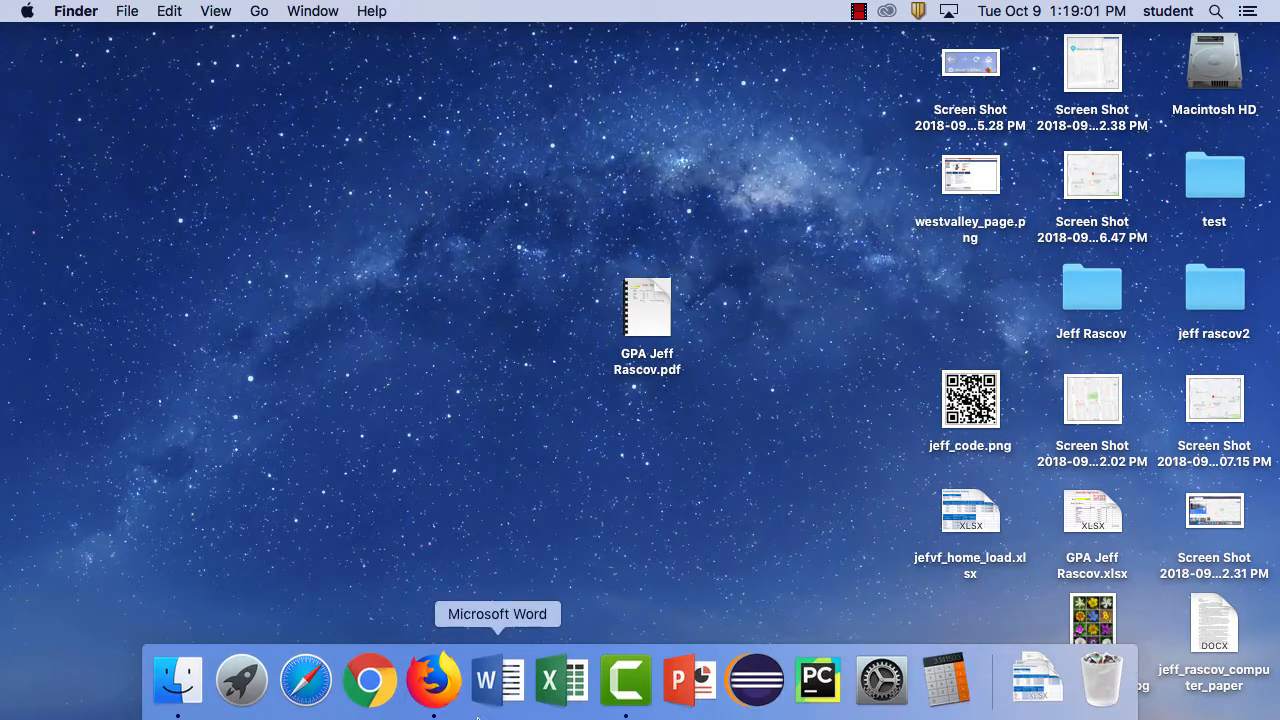
{"action": "left_click", "coordinate": [562, 680]}
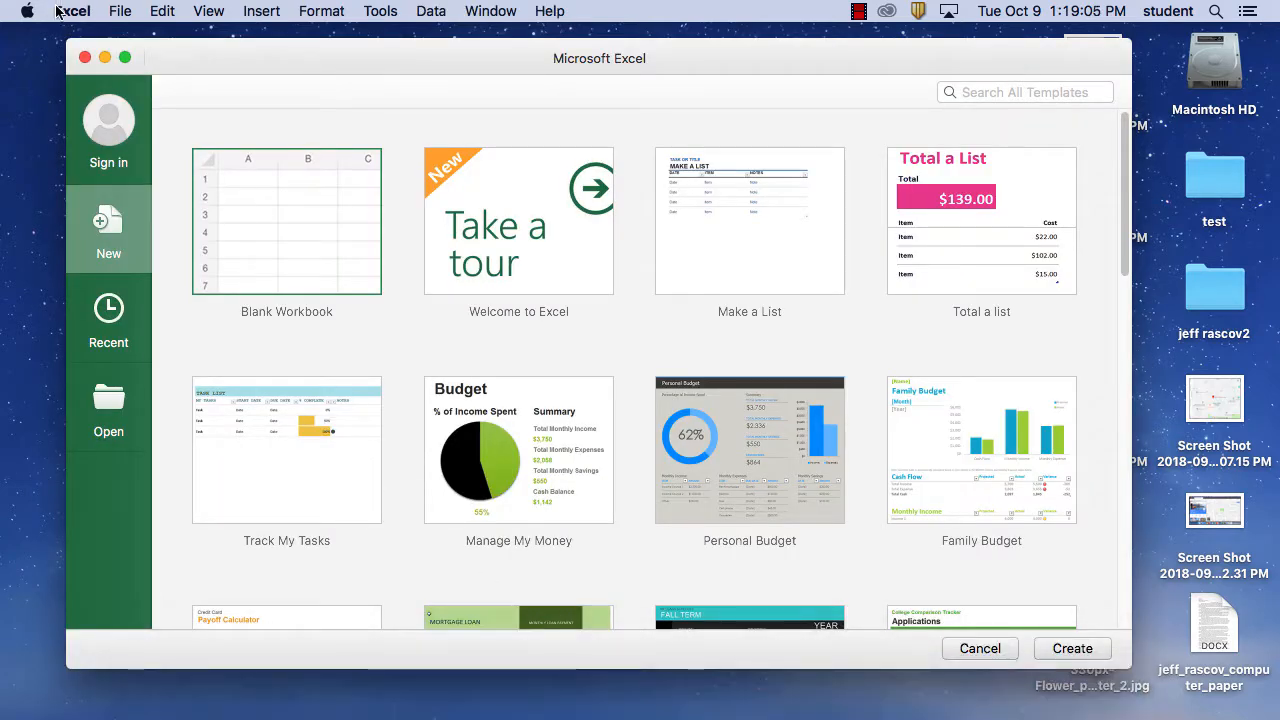
{"action": "left_click", "coordinate": [119, 11]}
{"action": "mouse_move", "coordinate": [153, 95]}
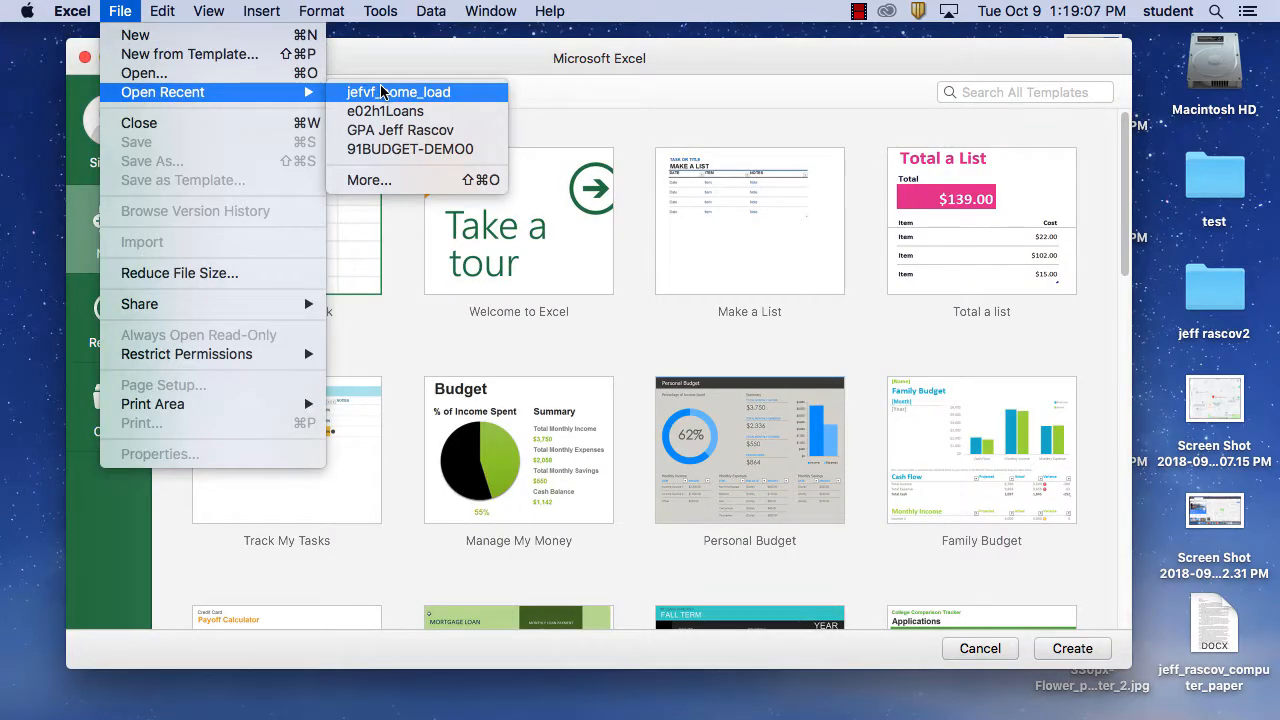
{"action": "left_click", "coordinate": [388, 93]}
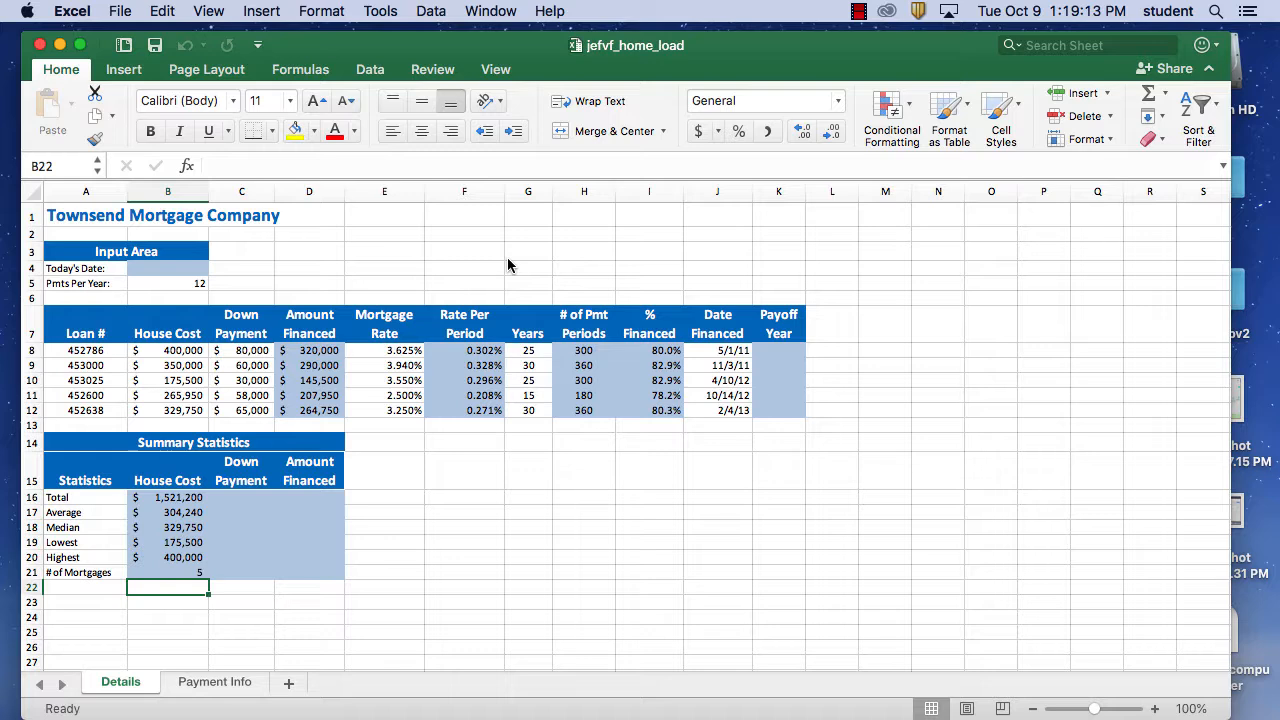
{"action": "left_click", "coordinate": [859, 12]}
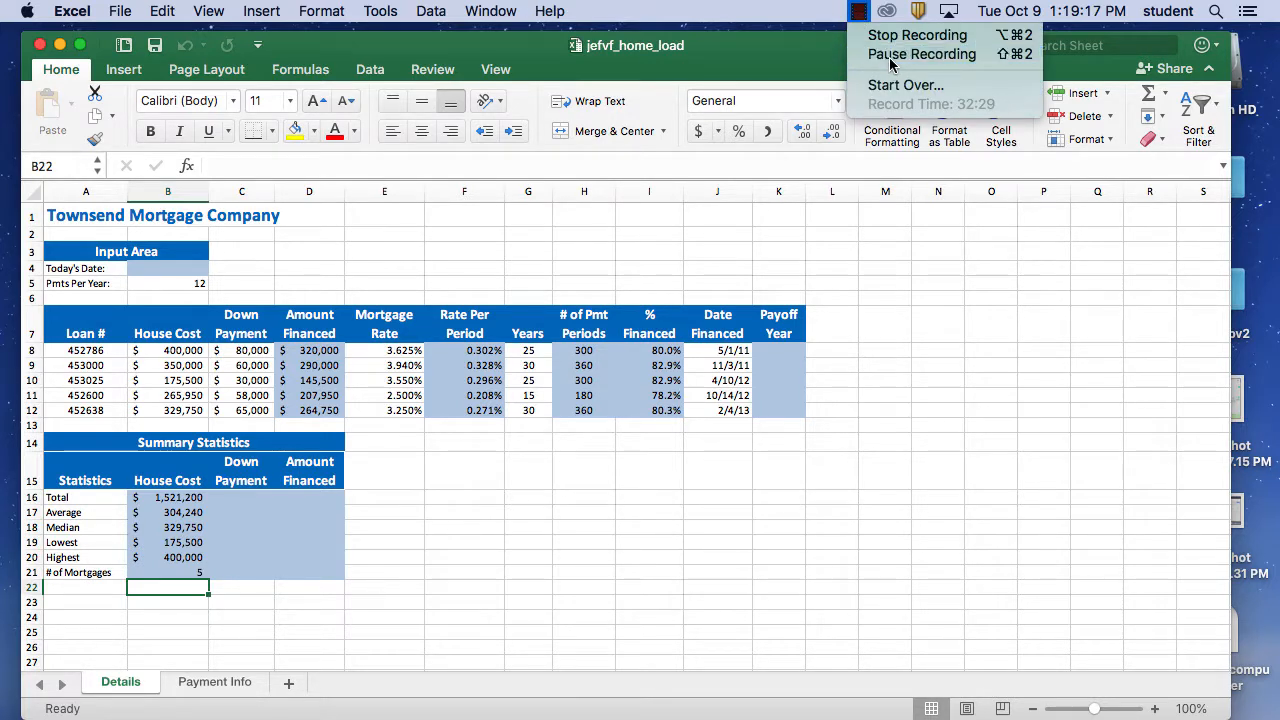
{"action": "left_click", "coordinate": [885, 55]}
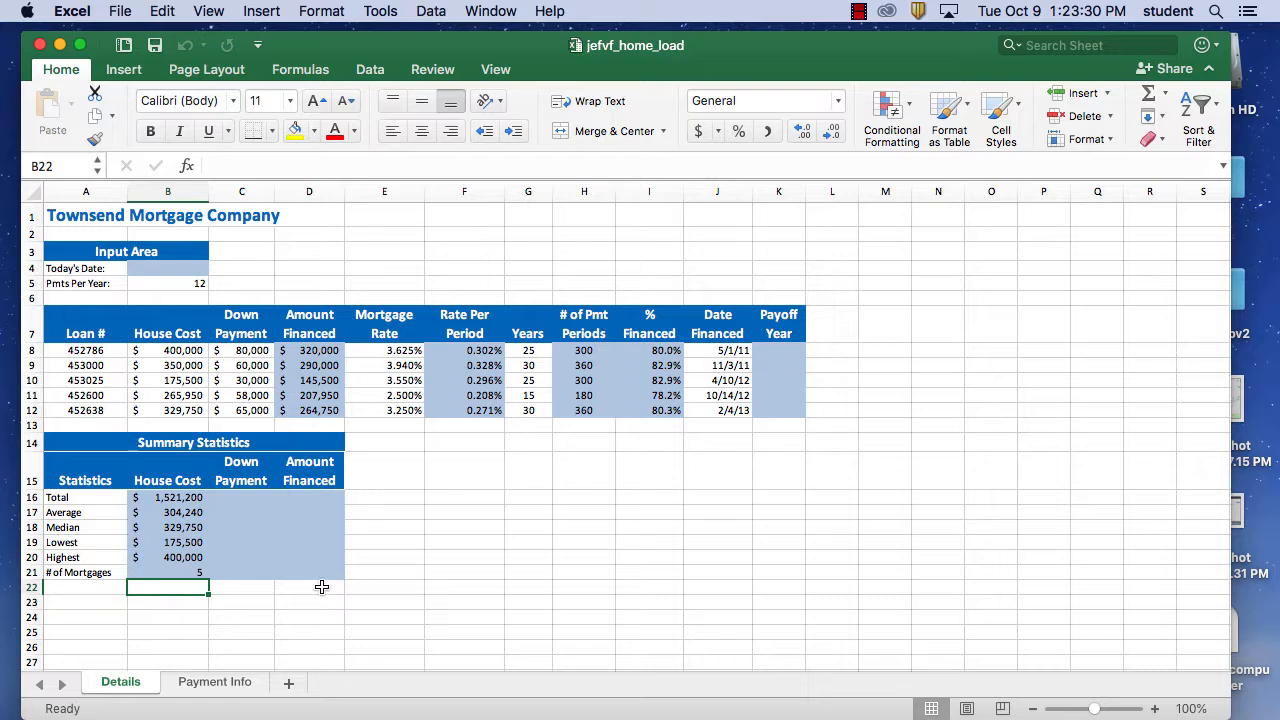
- Fill the House Cost statistics formulas in B16:B21 across the Down Payment and Amount Financed columns, through D21
{"action": "left_click", "coordinate": [177, 497]}
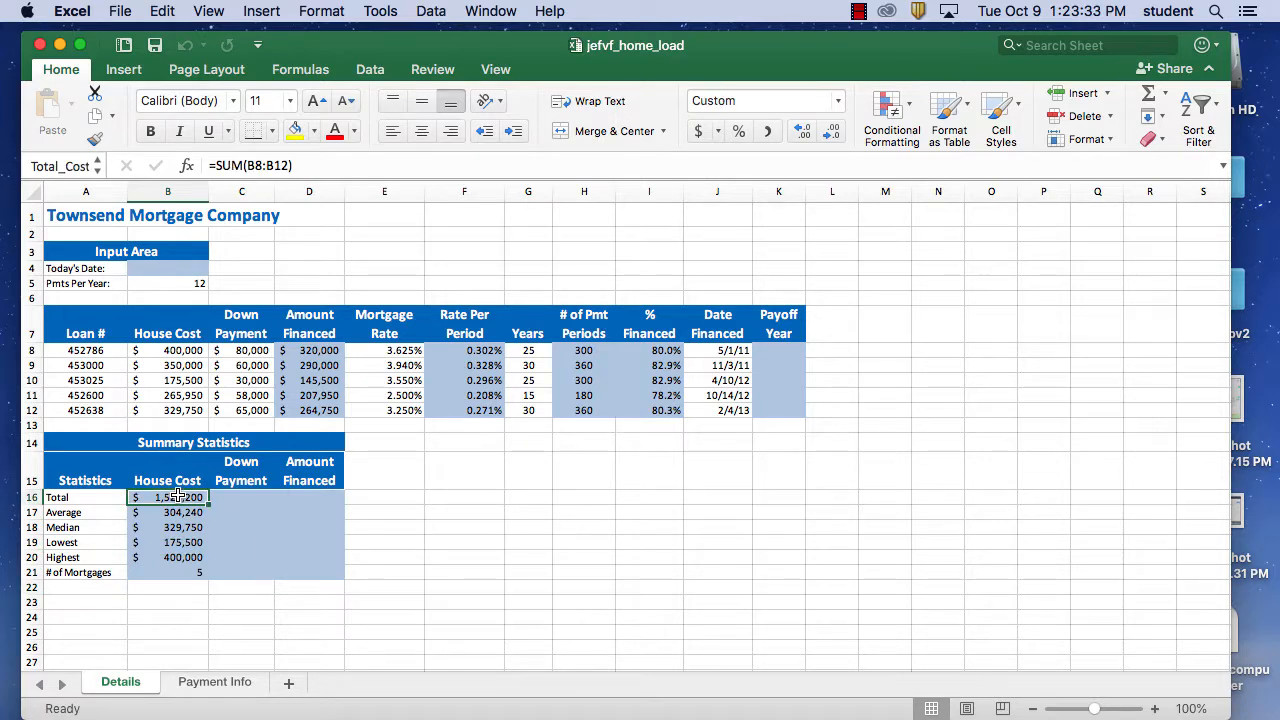
{"action": "left_click", "coordinate": [197, 574], "text": "shift"}
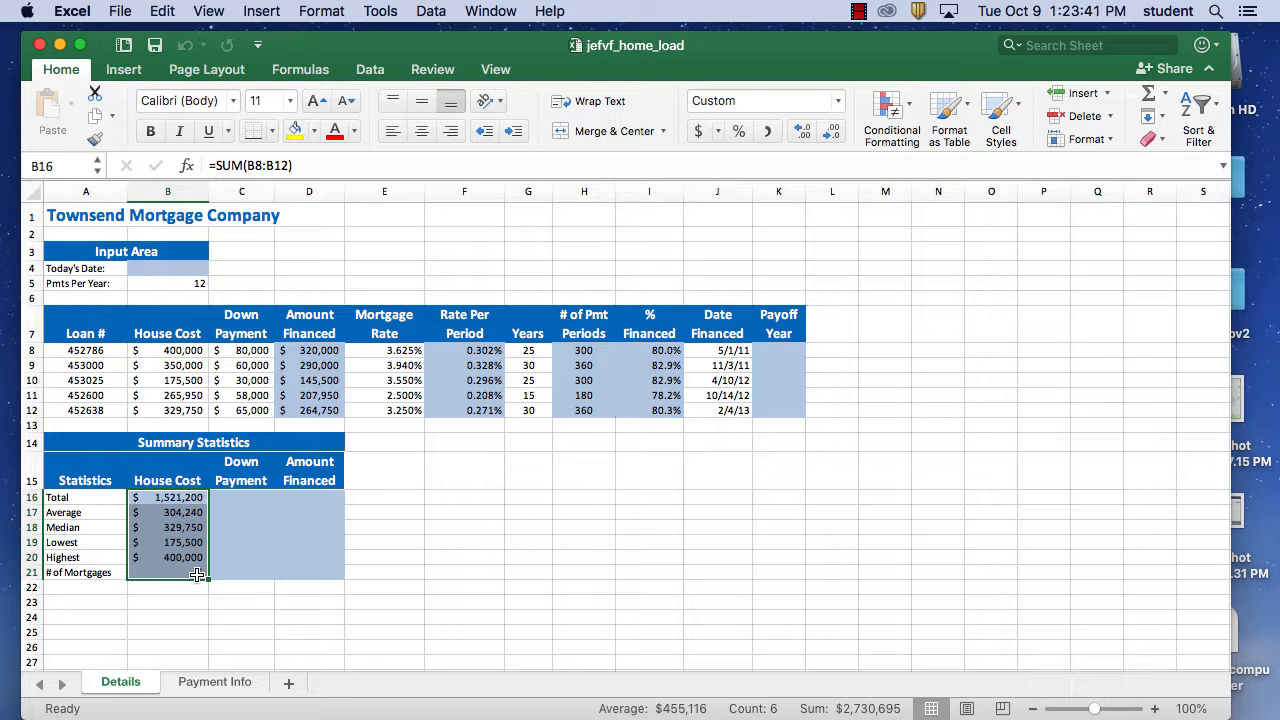
{"action": "left_click", "coordinate": [172, 497]}
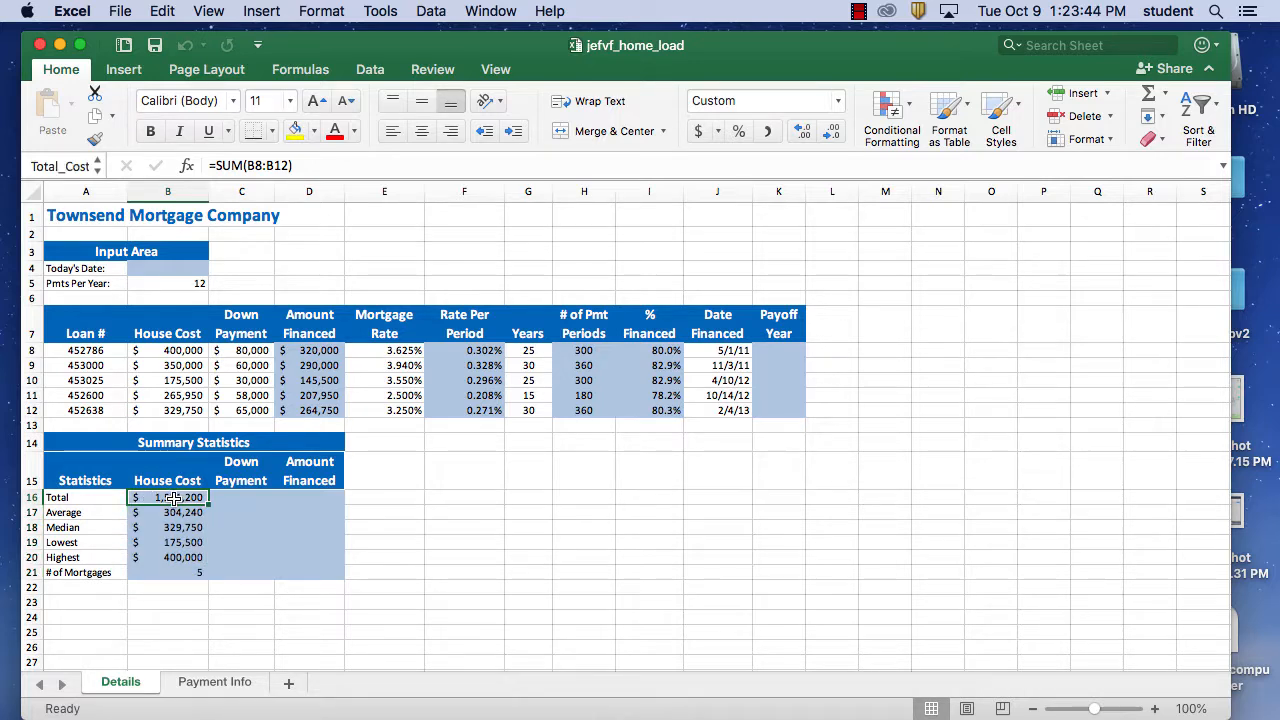
{"action": "left_click", "coordinate": [201, 575], "text": "shift"}
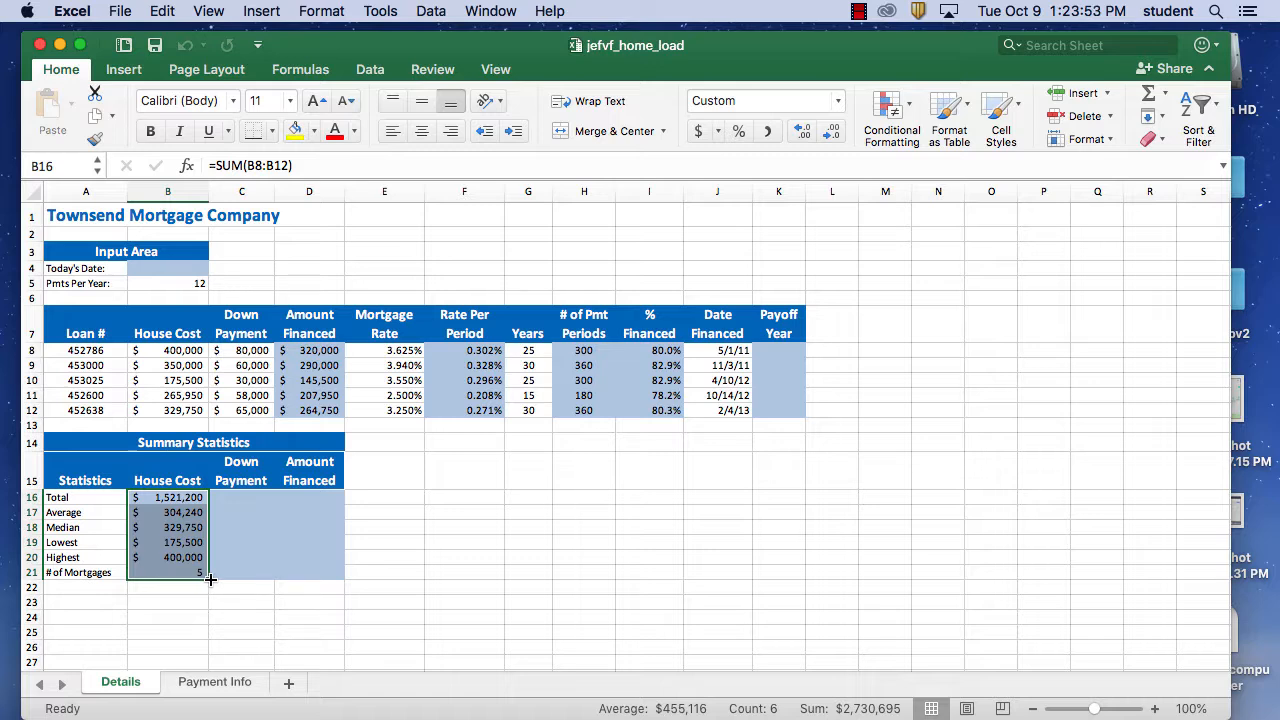
{"action": "left_click_drag", "start_coordinate": [209, 579], "coordinate": [310, 579]}
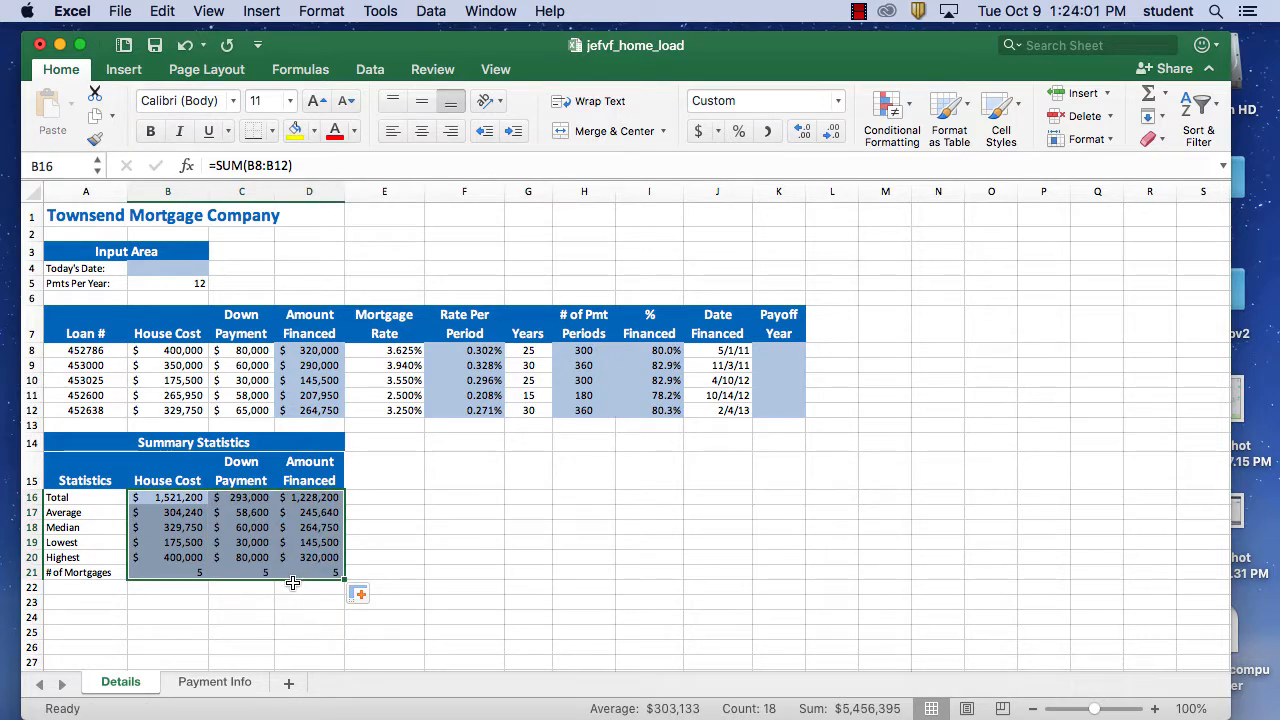
- Save the jefvf_home_load workbook and minimize its window
{"action": "left_click", "coordinate": [120, 11]}
{"action": "left_click", "coordinate": [162, 148]}
{"action": "left_click", "coordinate": [60, 45]}
- Switch to Firefox and play the tutorial video through the part on entering today's date, pausing it there
{"action": "mouse_move", "coordinate": [907, 716]}
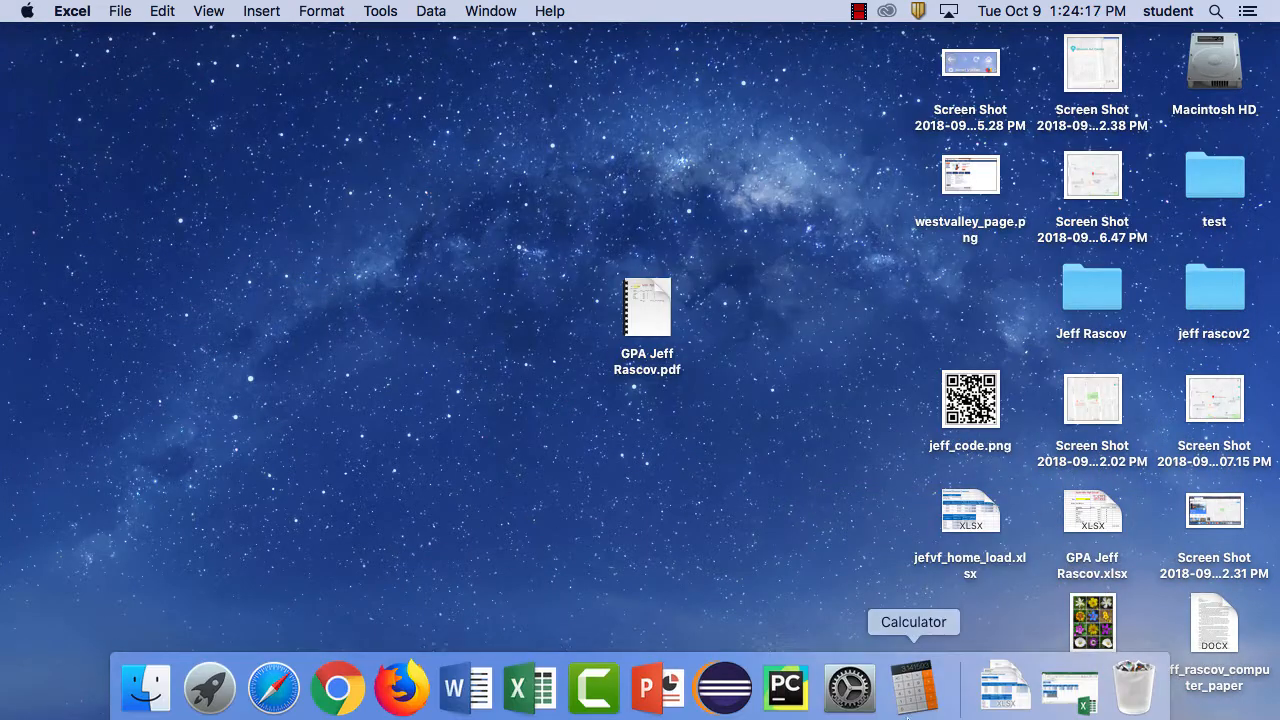
{"action": "left_click", "coordinate": [401, 688]}
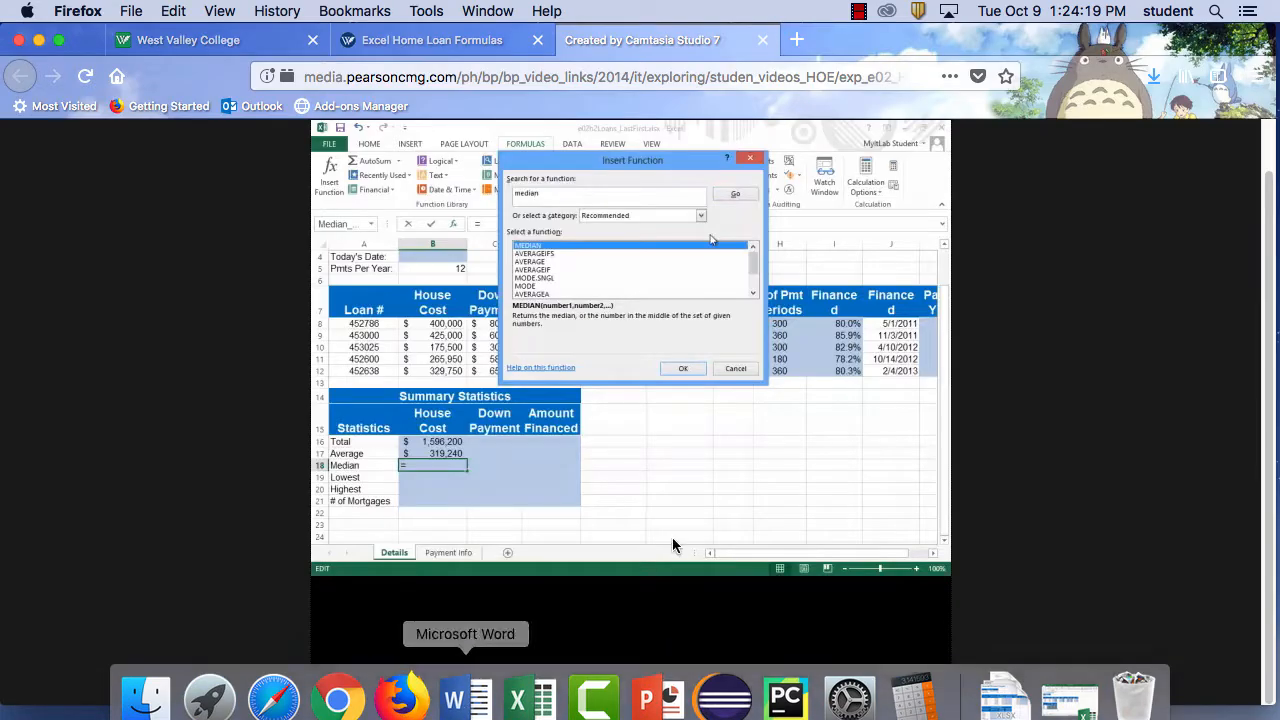
{"action": "left_click", "coordinate": [325, 687]}
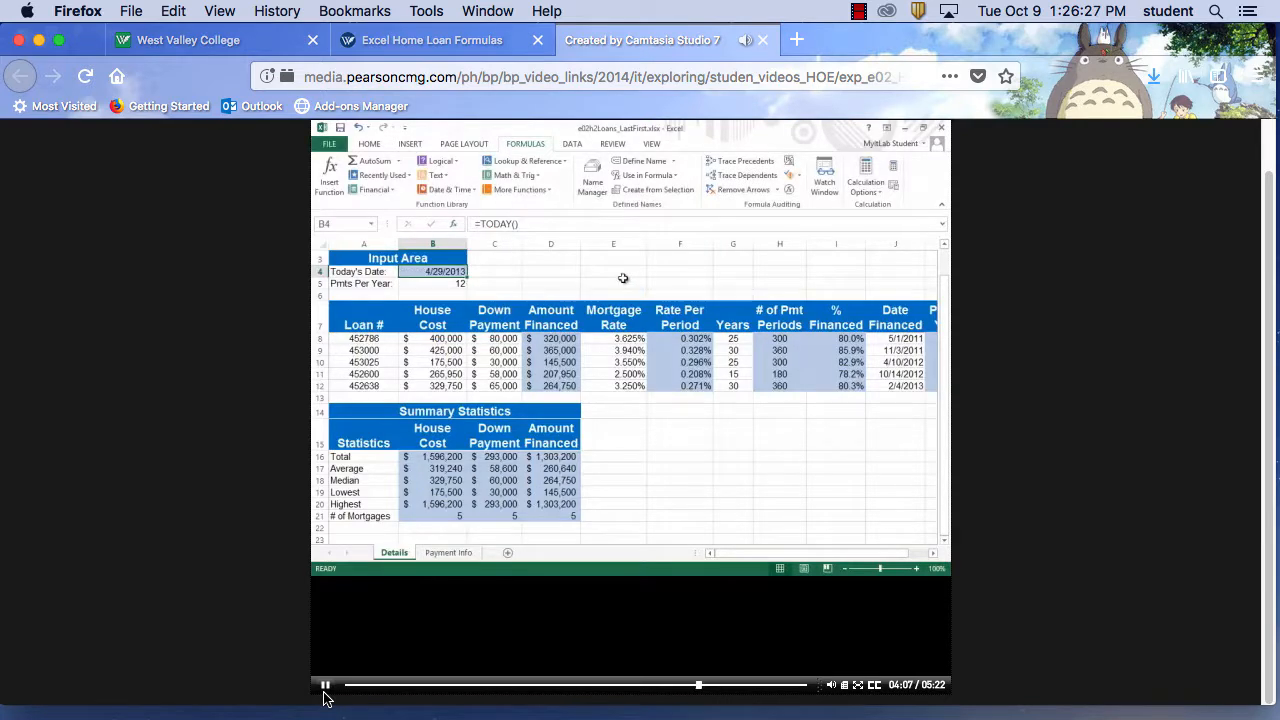
{"action": "left_click", "coordinate": [325, 687]}
{"action": "left_click", "coordinate": [858, 11]}
{"action": "left_click", "coordinate": [872, 54]}
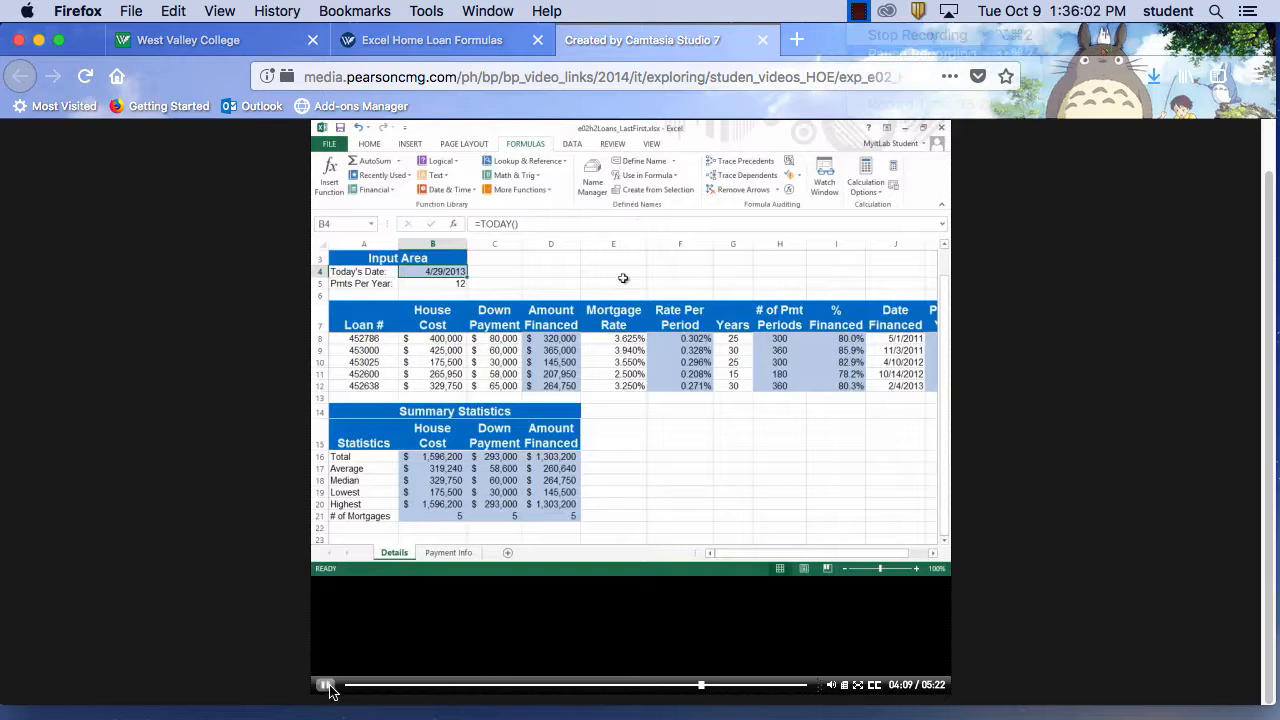
{"action": "left_click", "coordinate": [329, 686]}
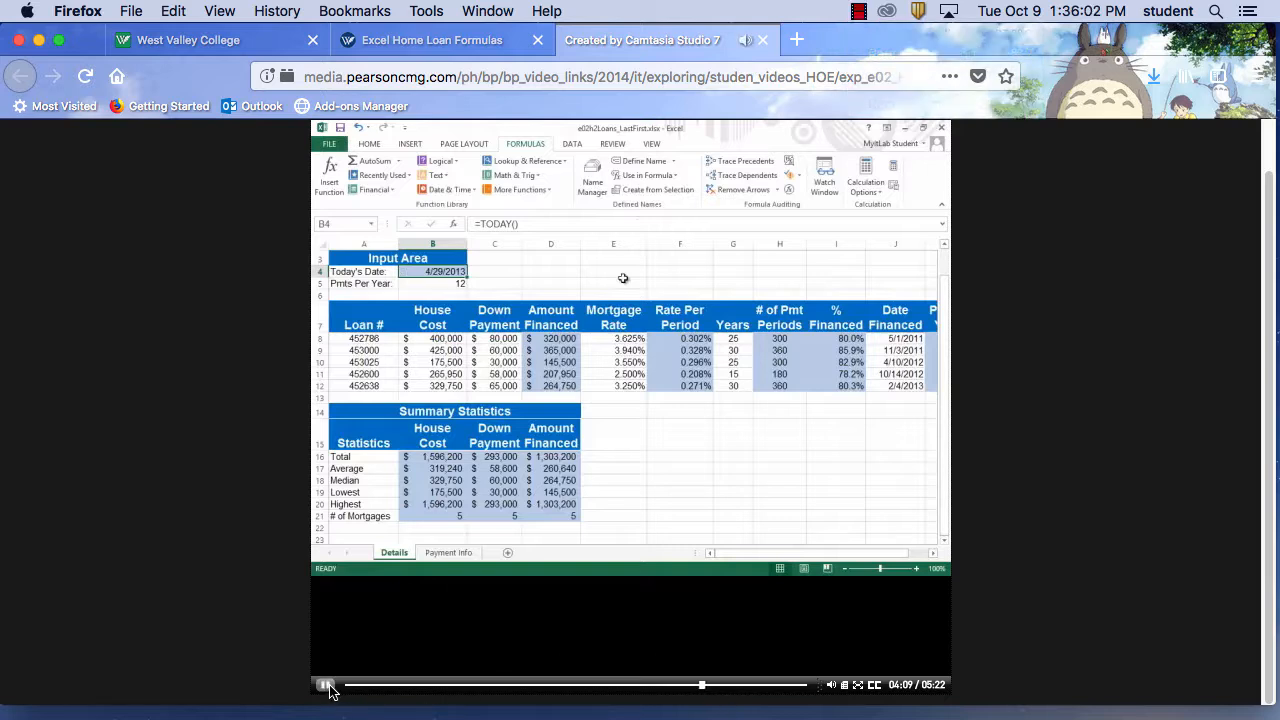
{"action": "left_click", "coordinate": [330, 687]}
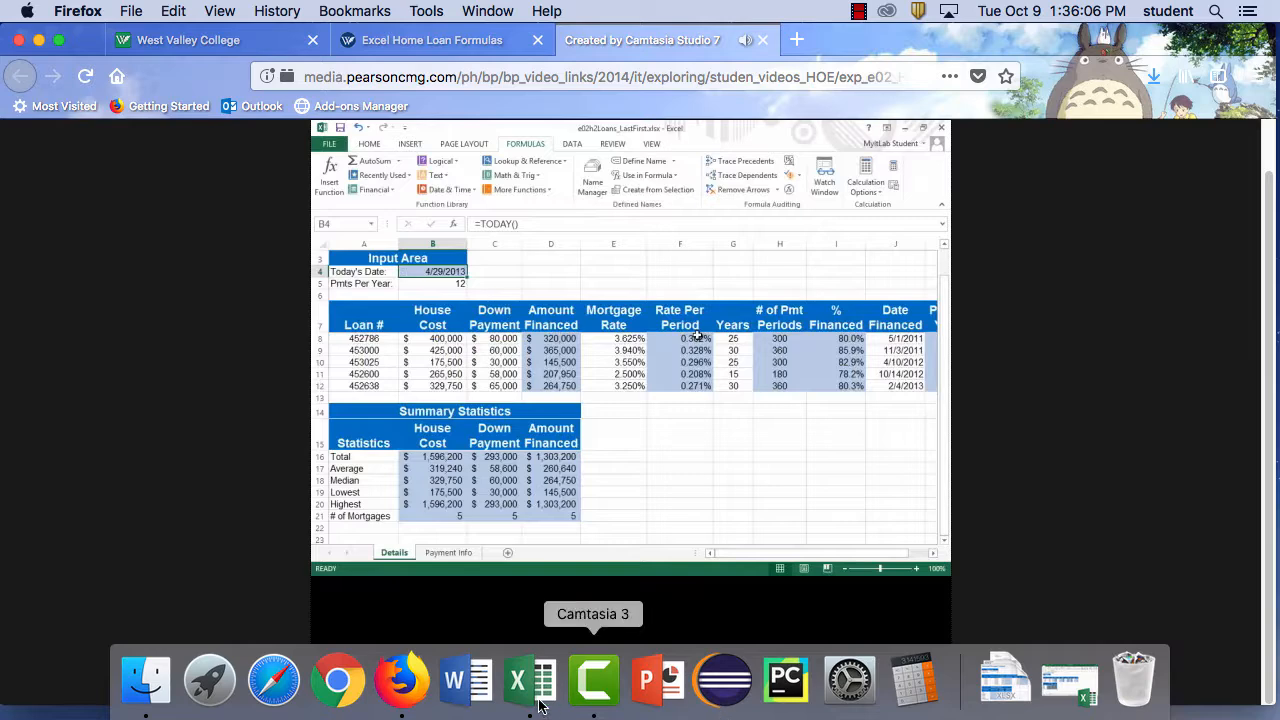
- Switch to Excel and insert the TODAY function in the Today's Date cell, B4
{"action": "left_click", "coordinate": [548, 683]}
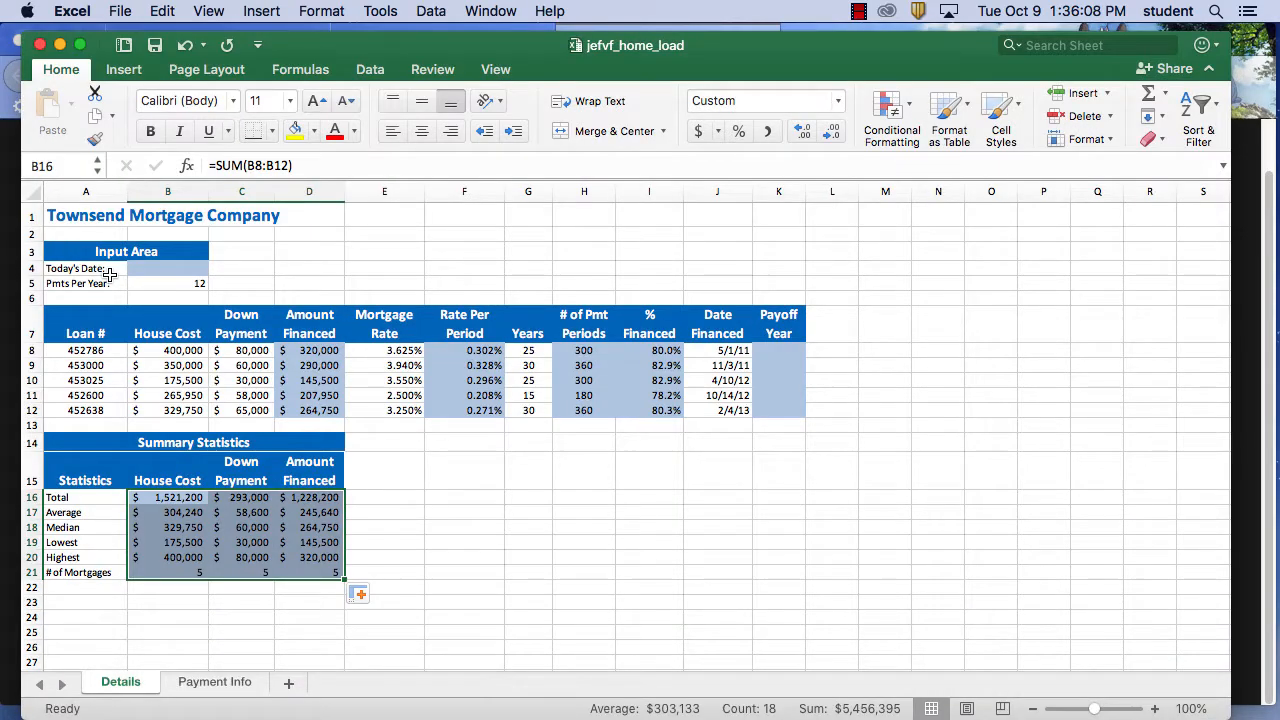
{"action": "left_click", "coordinate": [189, 267]}
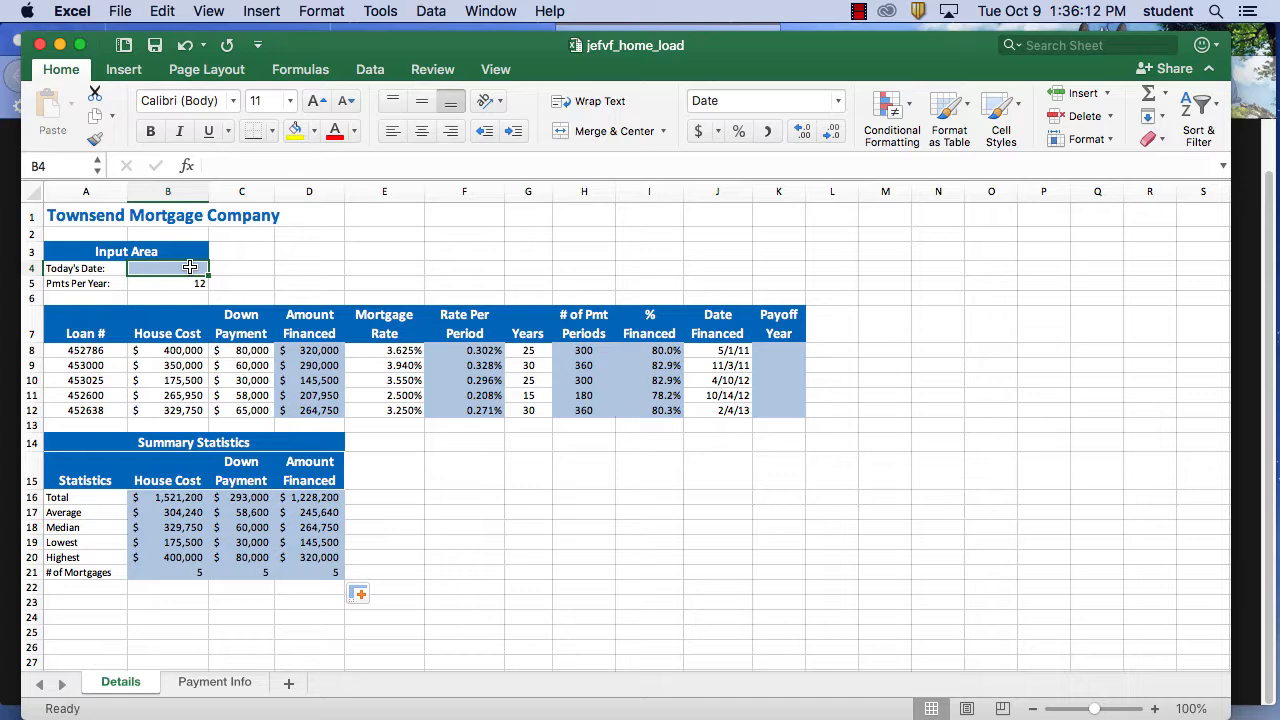
{"action": "left_click", "coordinate": [318, 74]}
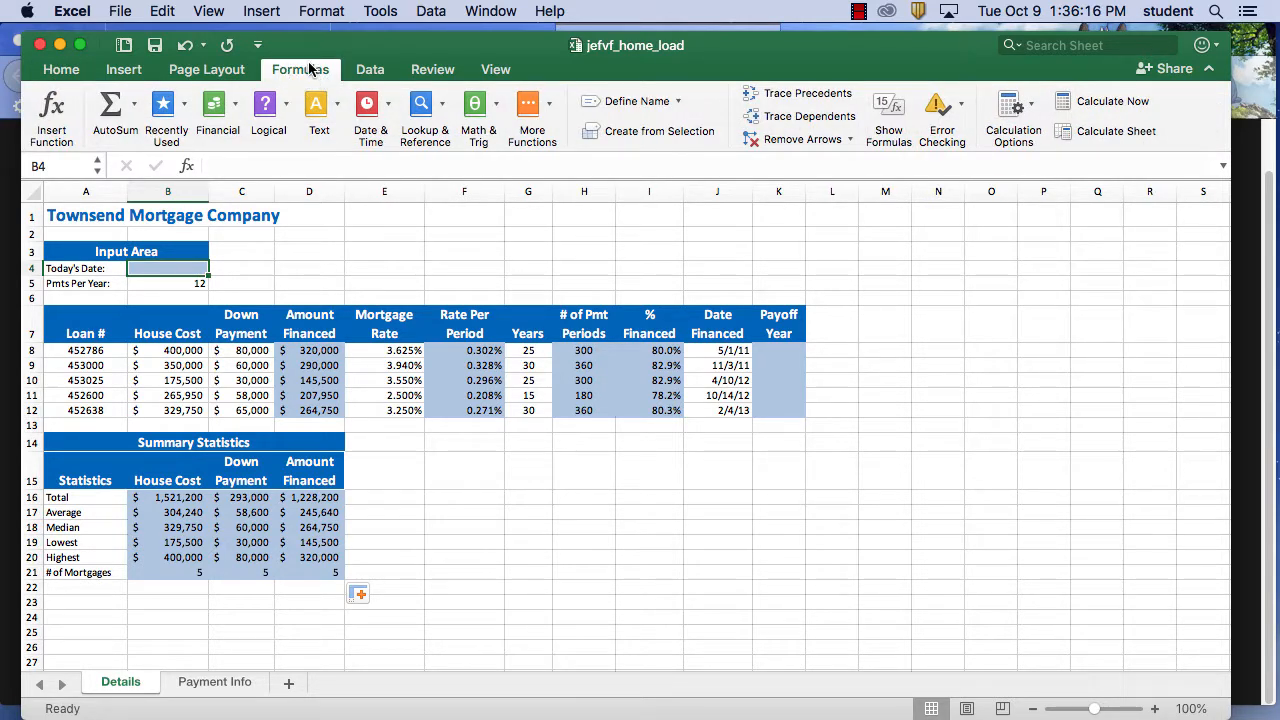
{"action": "left_click", "coordinate": [389, 108]}
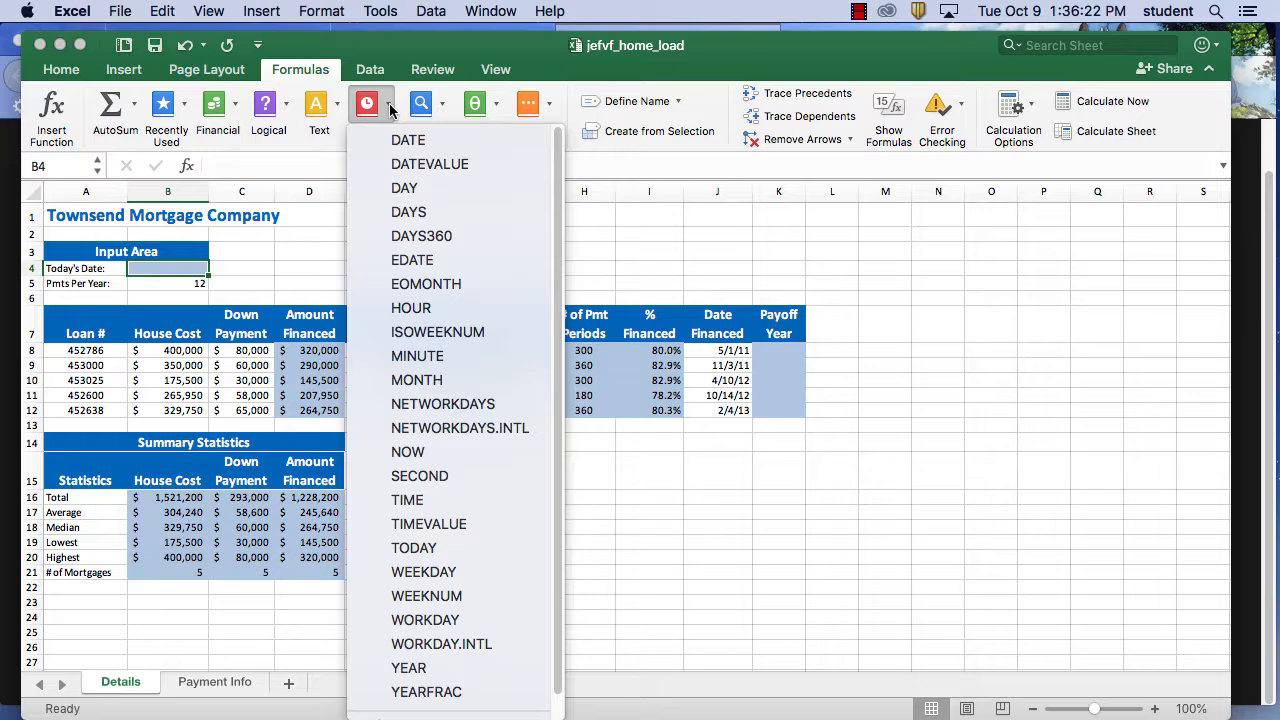
{"action": "left_click", "coordinate": [471, 547]}
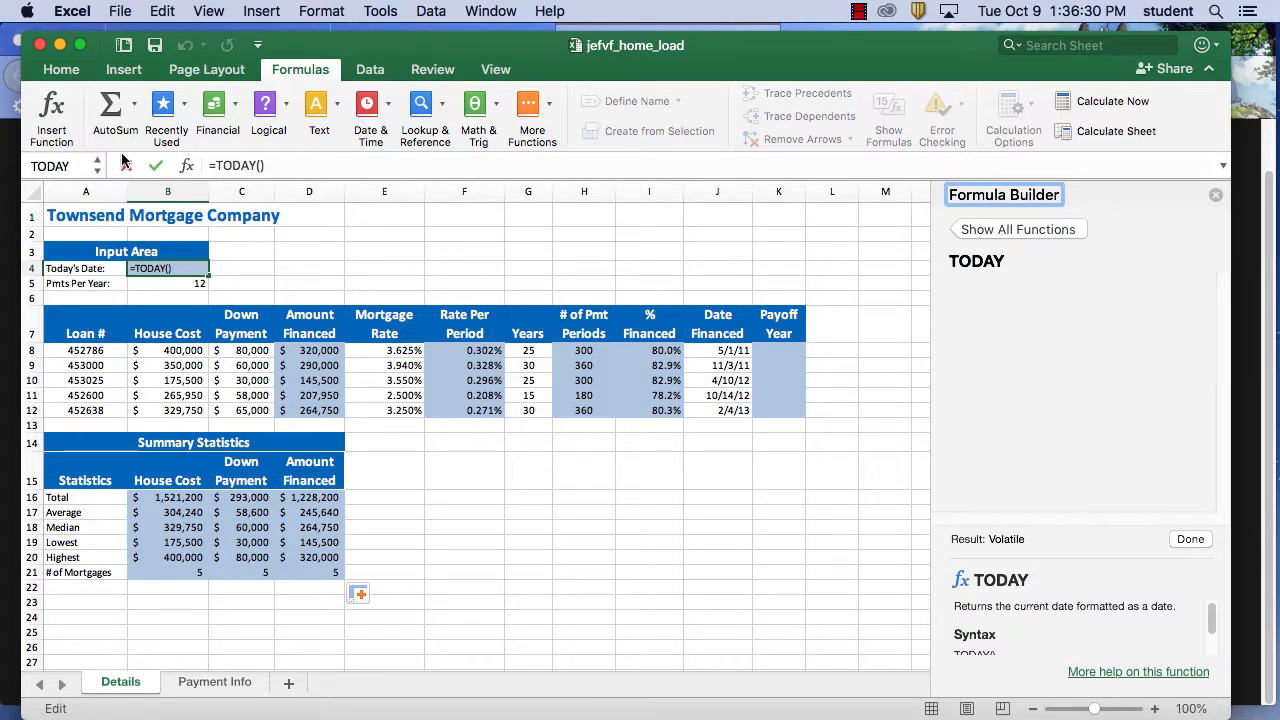
{"action": "left_click", "coordinate": [157, 168]}
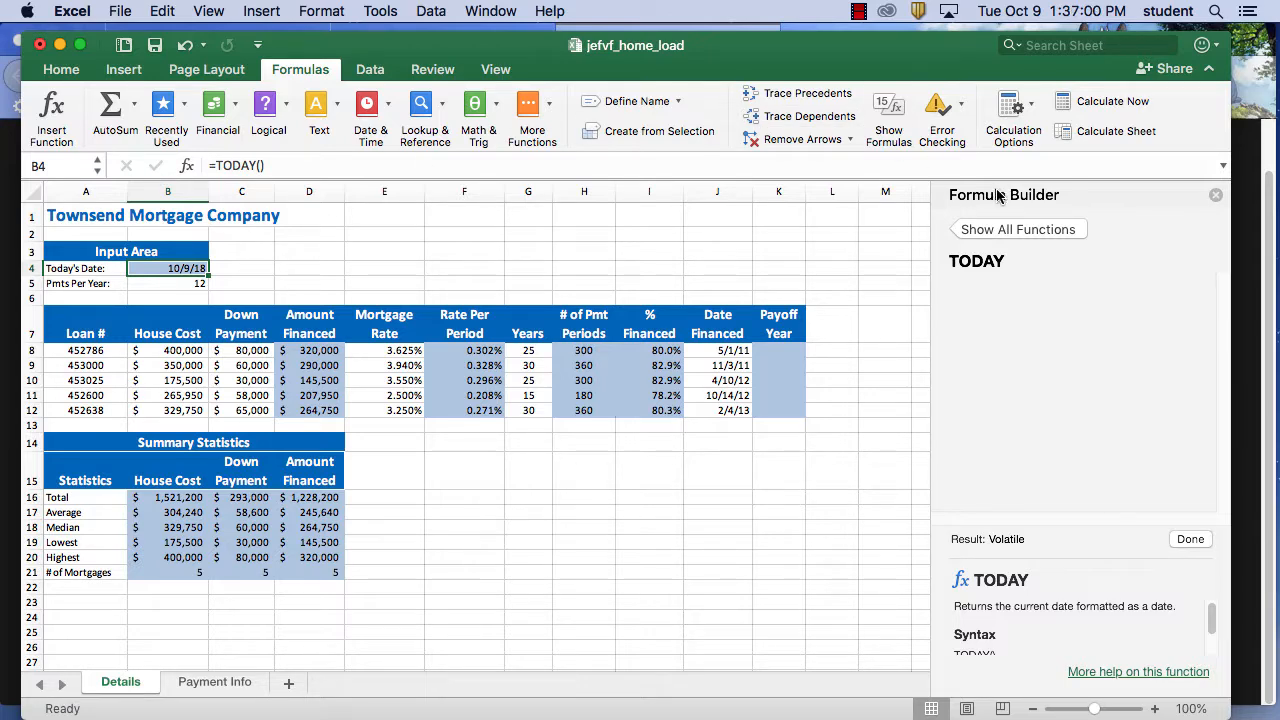
- Switch to Firefox and watch the tutorial video's part on calculating and formatting the payoff year
{"action": "left_click", "coordinate": [1255, 280]}
{"action": "left_click", "coordinate": [326, 685]}
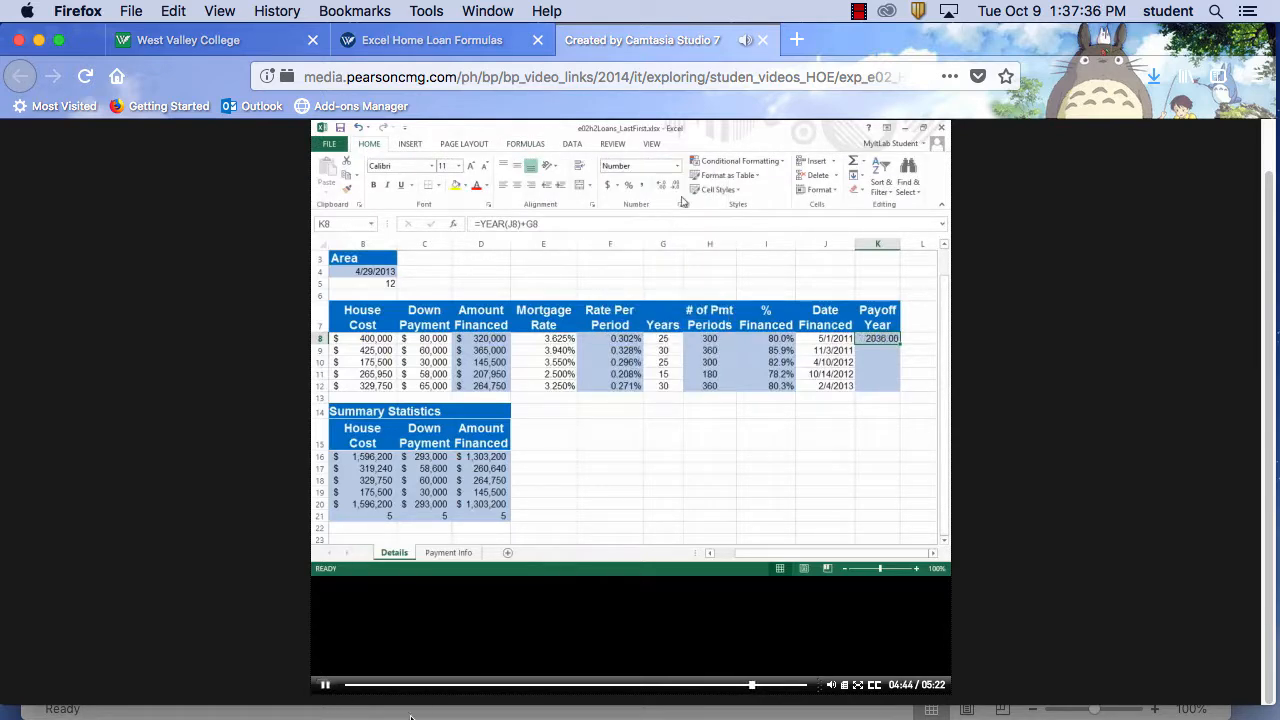
{"action": "left_click", "coordinate": [325, 686]}
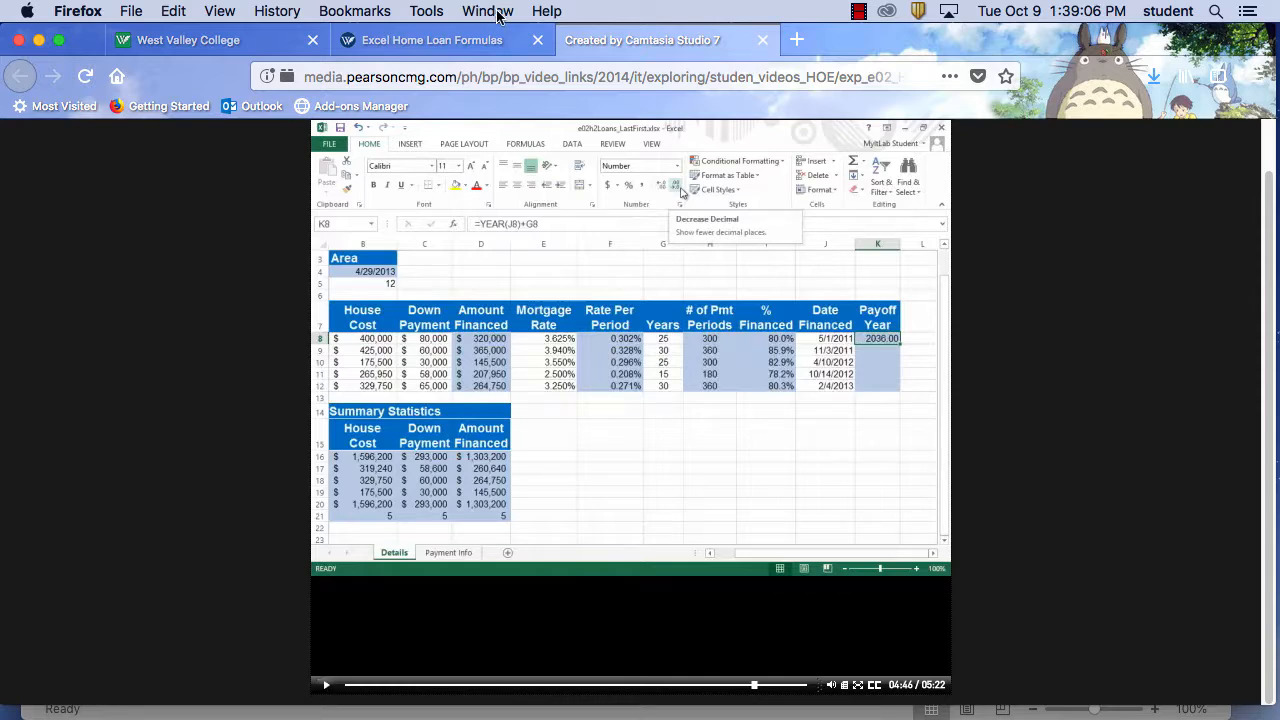
- Switch to Excel and insert the YEAR function with J8 as its argument in the first Payoff Year cell, K8
{"action": "mouse_move", "coordinate": [625, 712]}
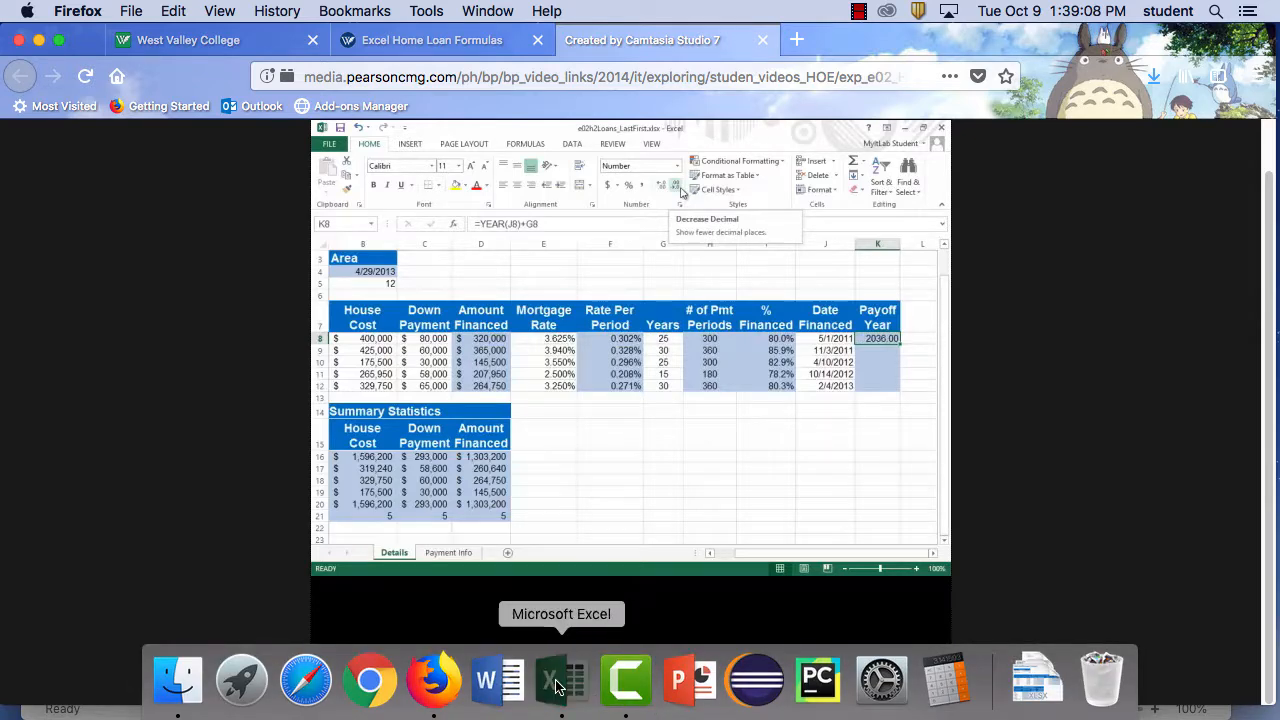
{"action": "left_click", "coordinate": [557, 685]}
{"action": "left_click", "coordinate": [779, 354]}
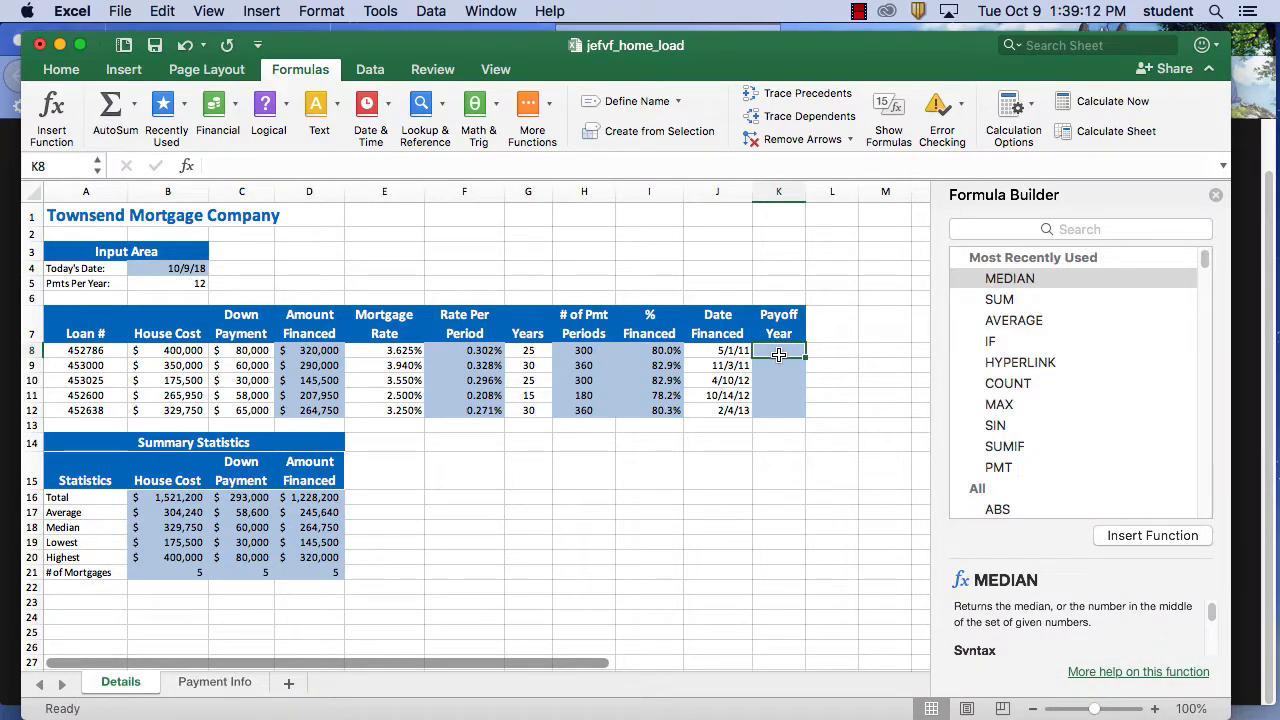
{"action": "left_click", "coordinate": [1005, 230]}
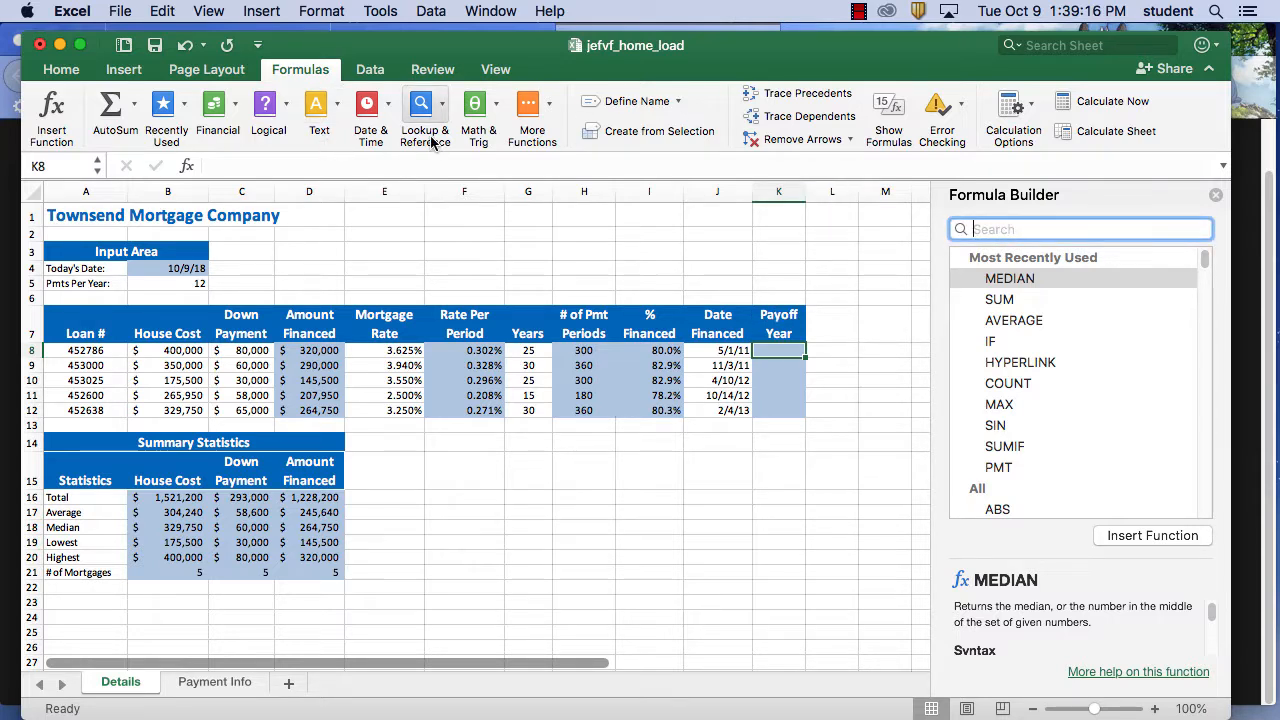
{"action": "left_click", "coordinate": [390, 106]}
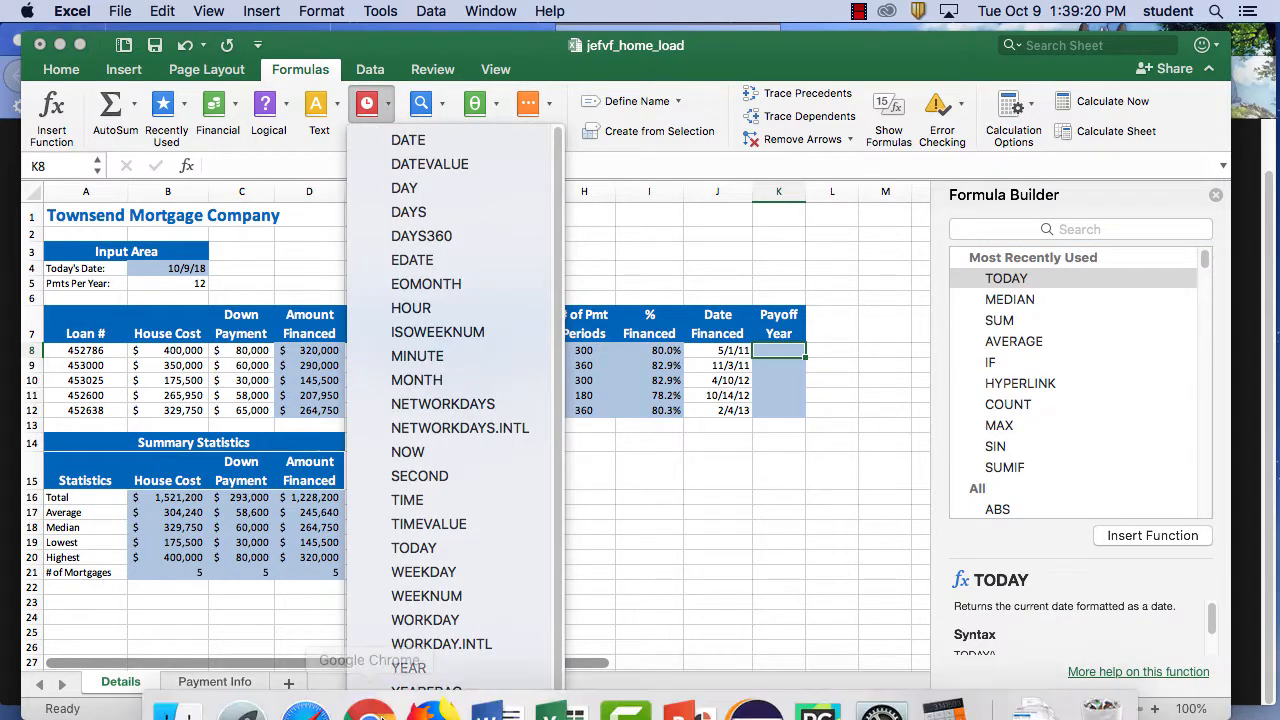
{"action": "left_click", "coordinate": [423, 673]}
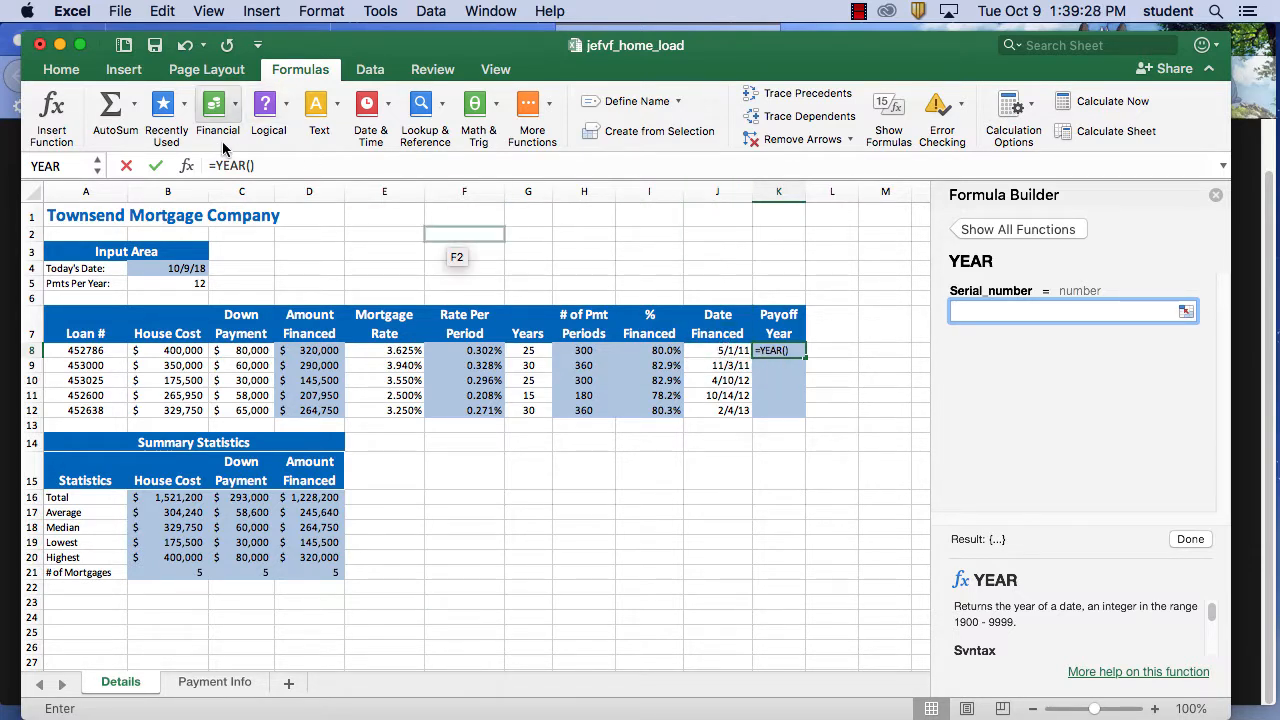
{"action": "left_click", "coordinate": [252, 166]}
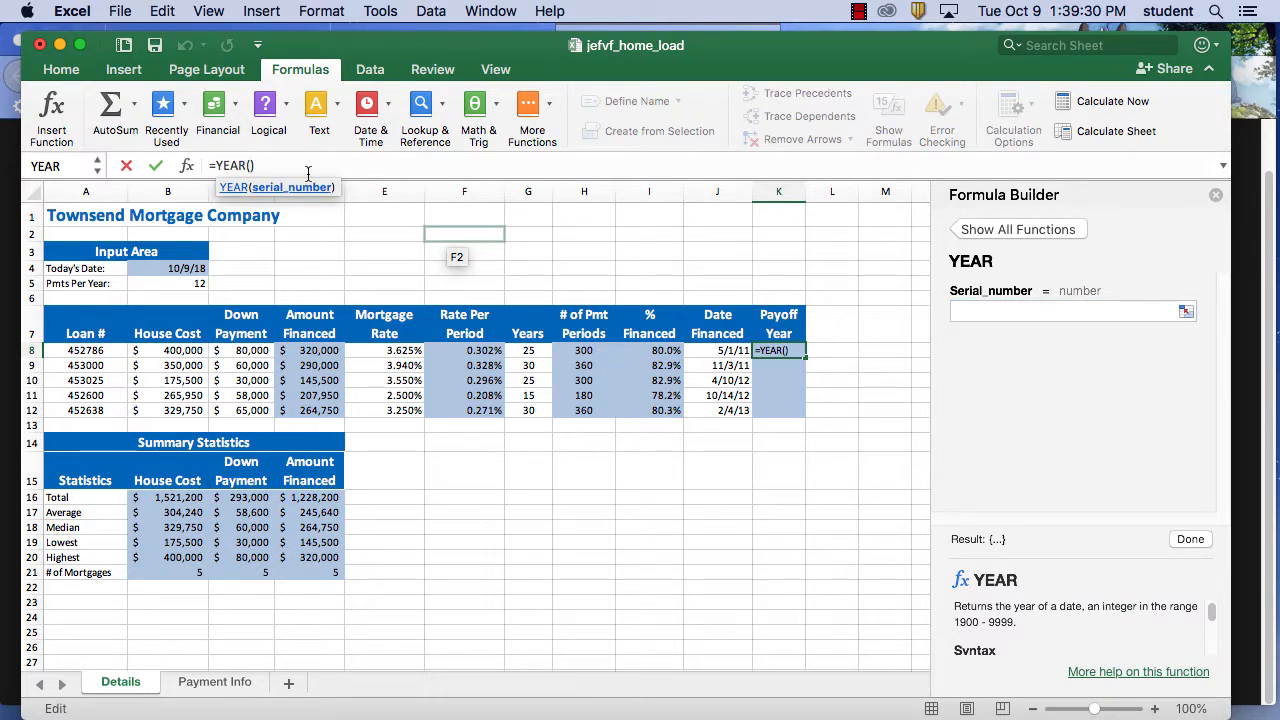
{"action": "type", "text": "j8"}
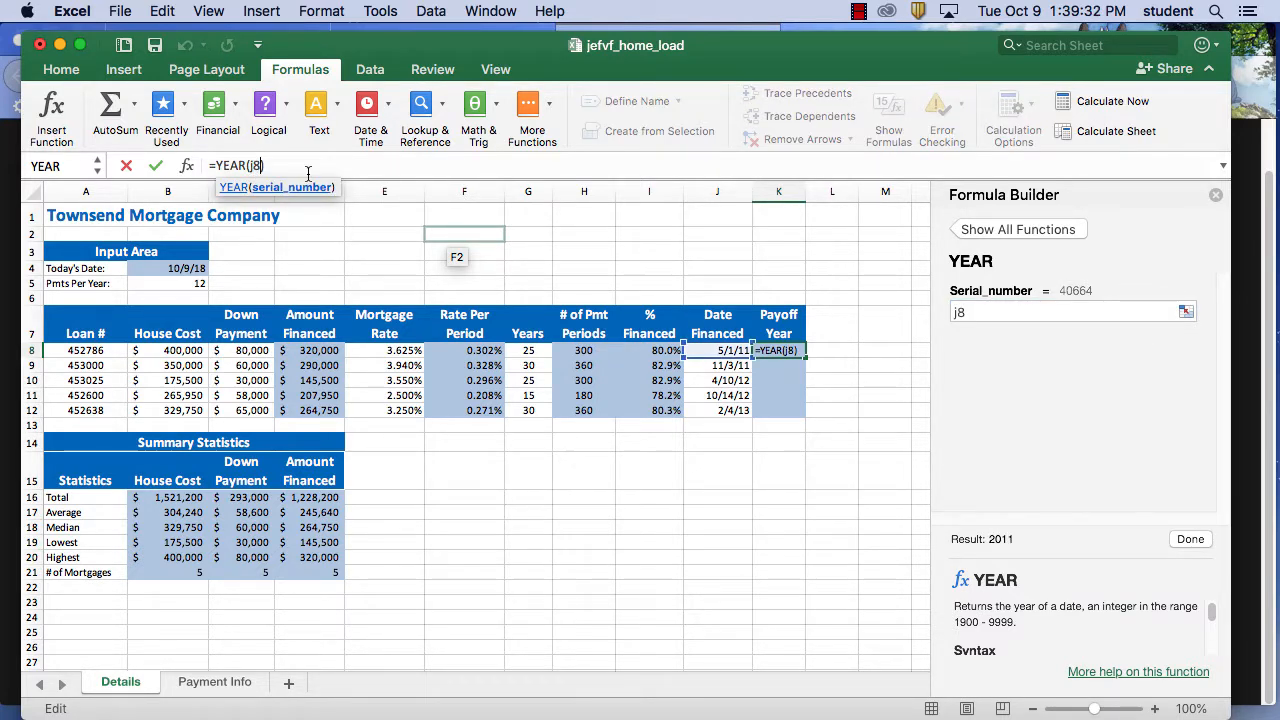
{"action": "left_click", "coordinate": [155, 166]}
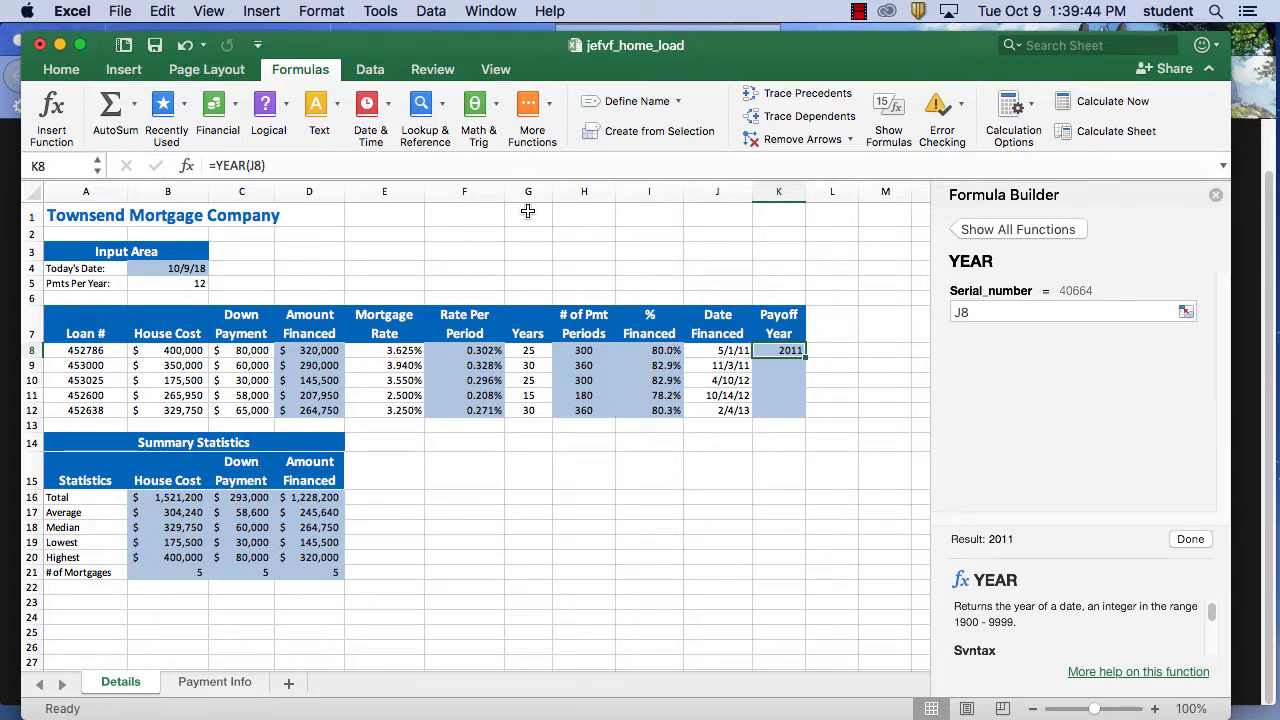
- Extend the formula in K8 to =YEAR(J8)+G8 so the loan's years are added to the financing year
{"action": "left_click", "coordinate": [291, 167]}
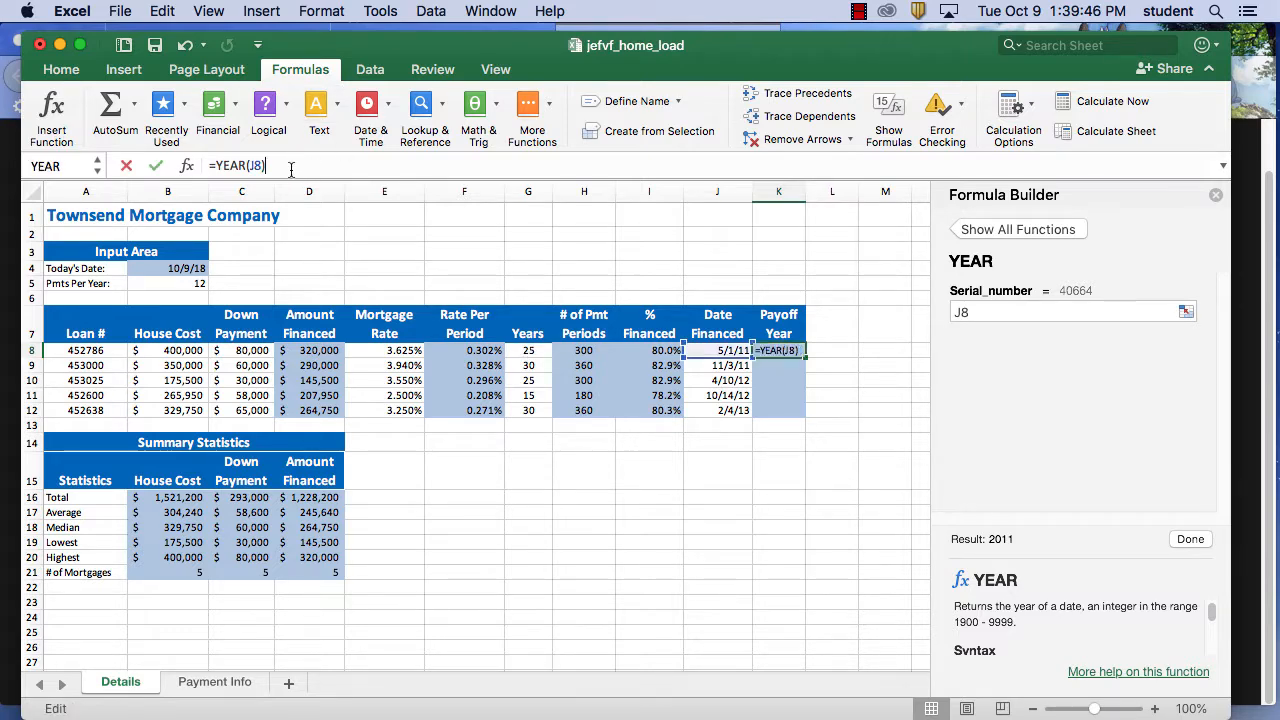
{"action": "type", "text": "+g8"}
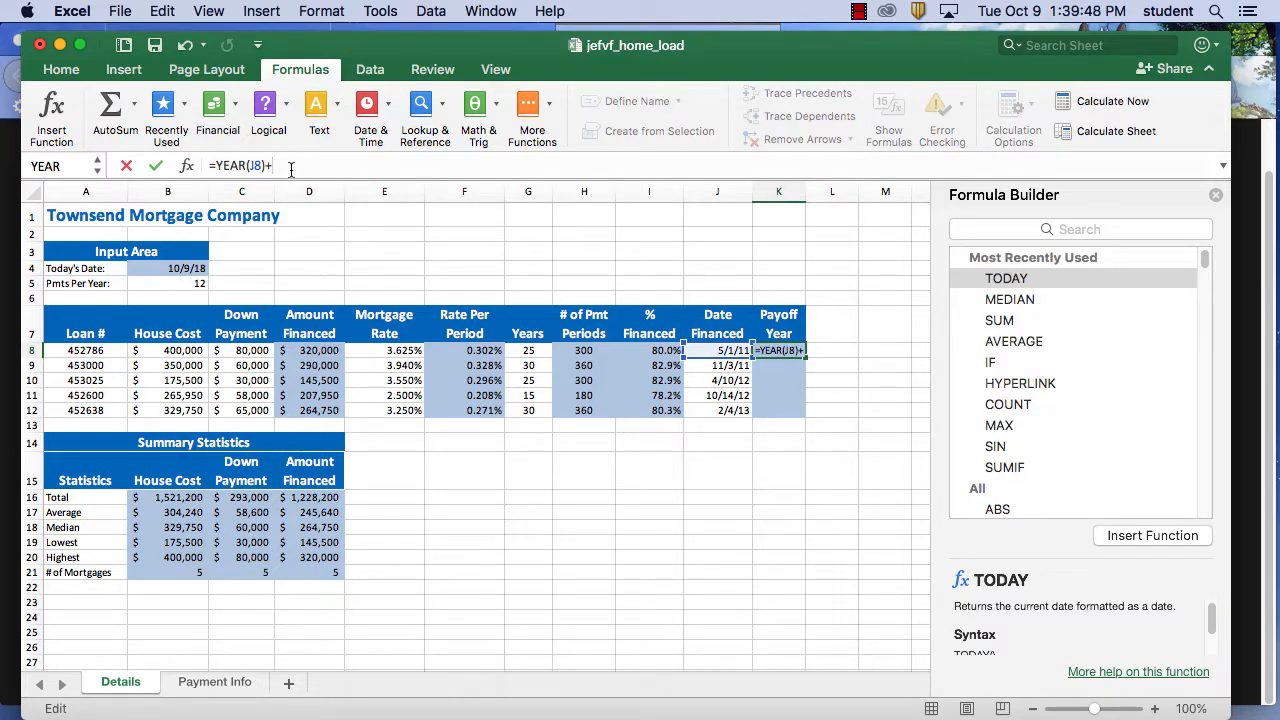
{"action": "left_click", "coordinate": [156, 168]}
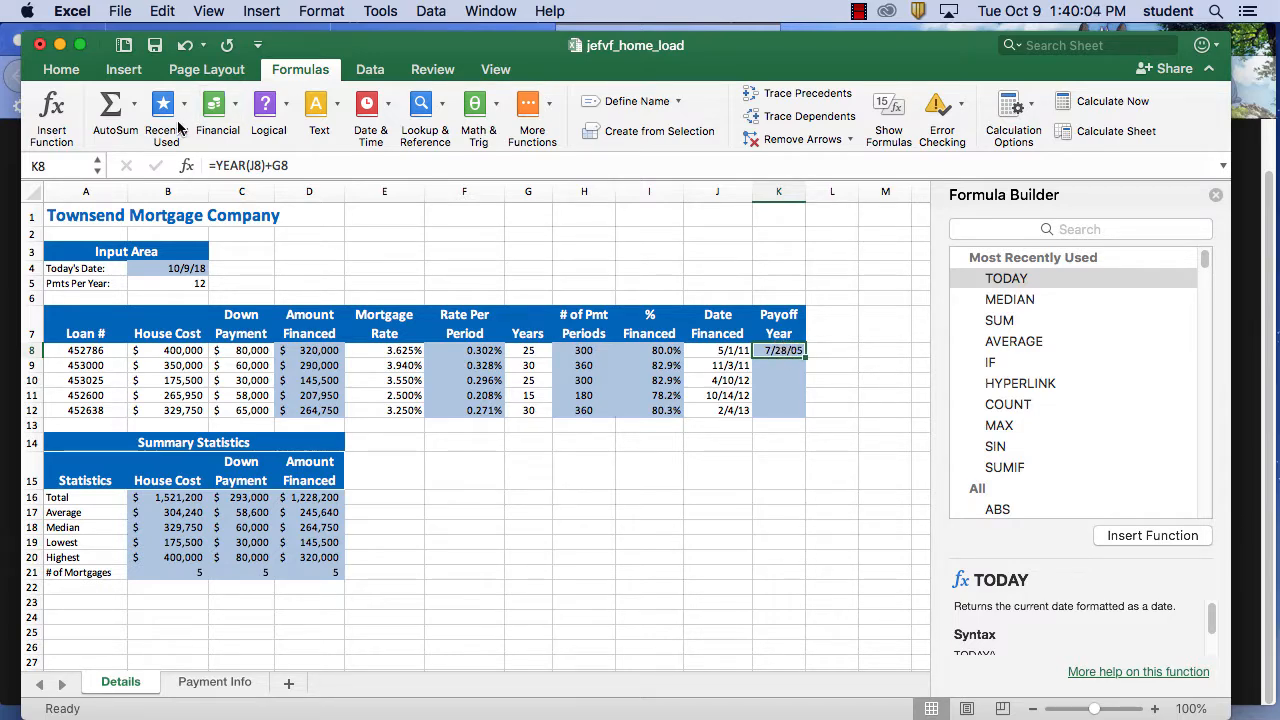
- Format the Payoff Year cell K8 as Number with no decimal places
{"action": "left_click", "coordinate": [136, 72]}
{"action": "left_click", "coordinate": [182, 70]}
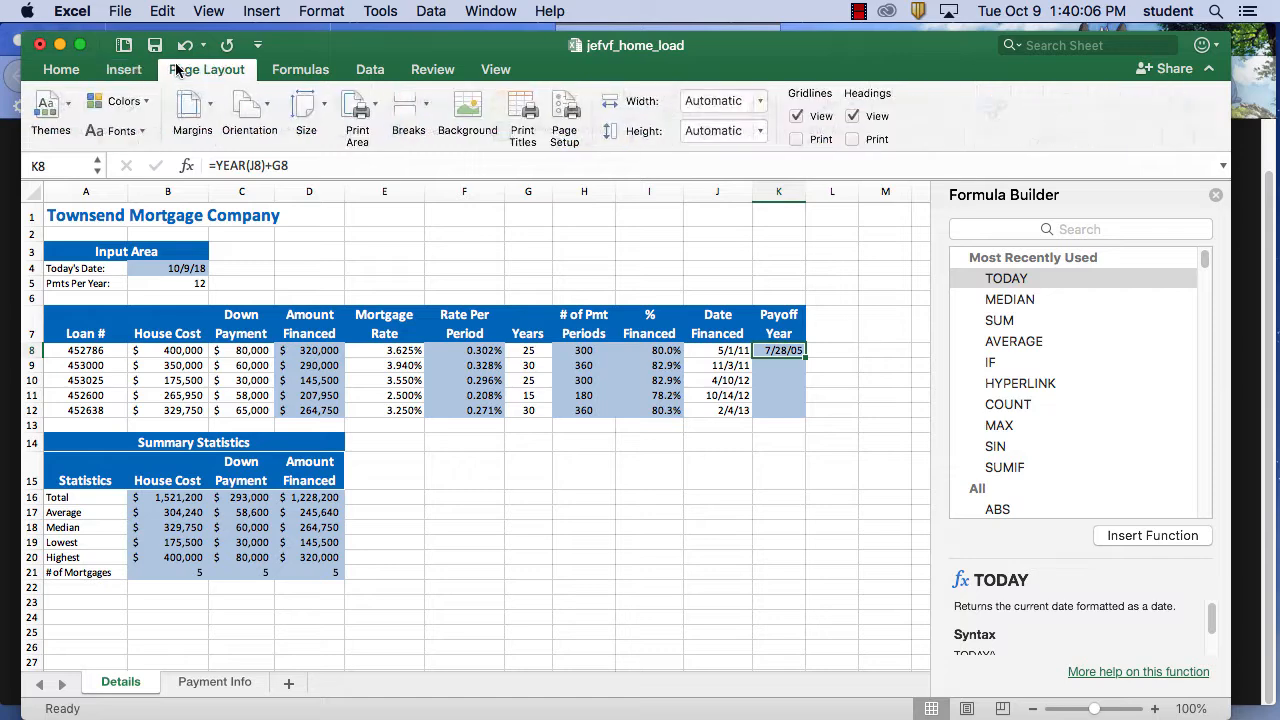
{"action": "left_click", "coordinate": [58, 72]}
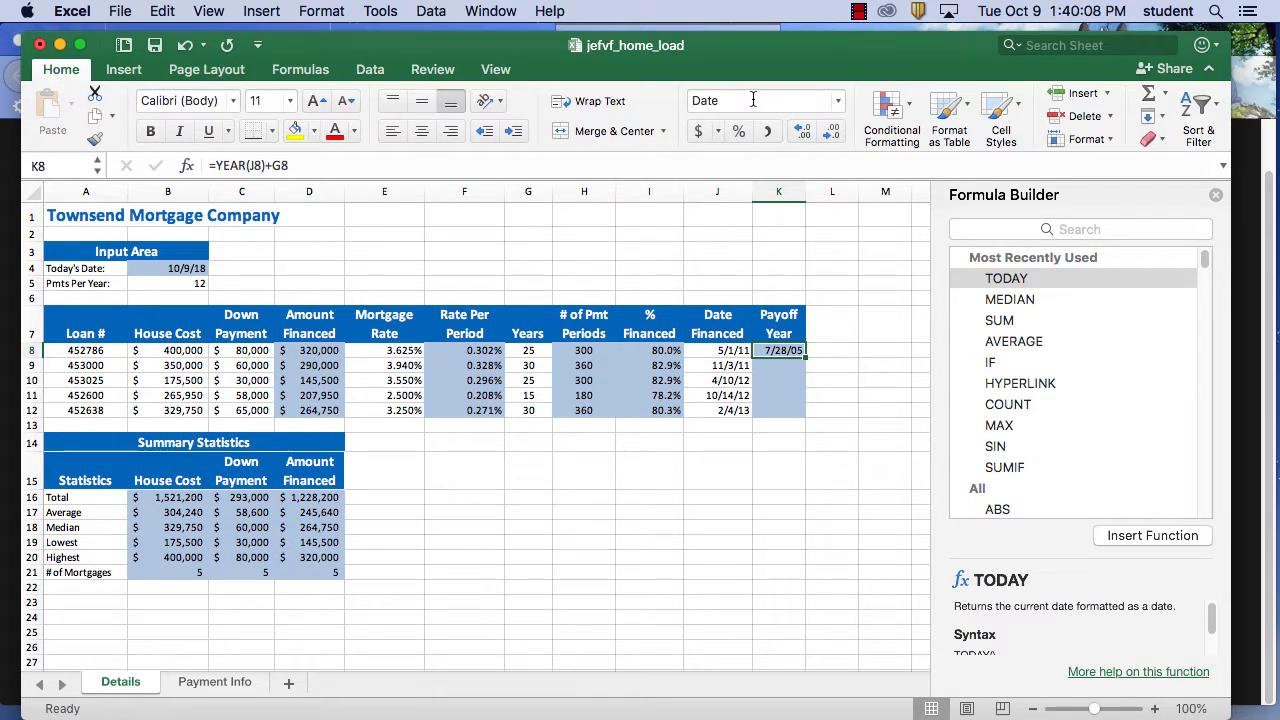
{"action": "left_click", "coordinate": [838, 100]}
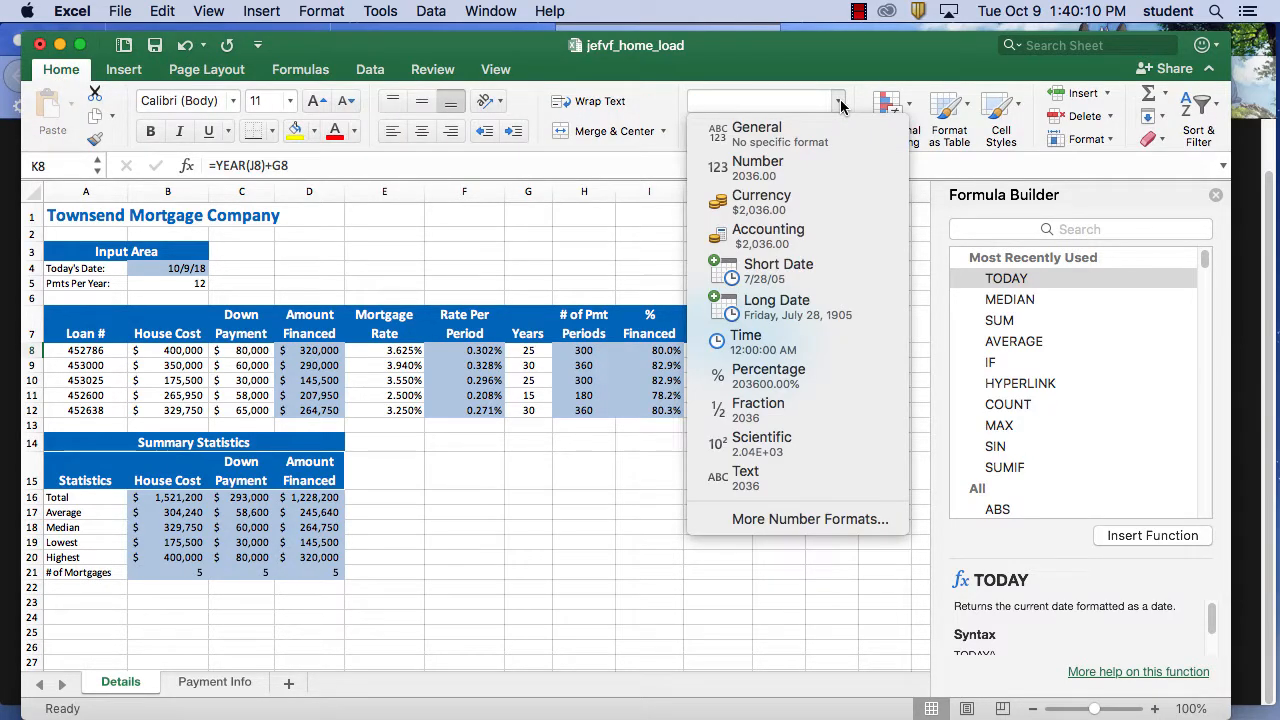
{"action": "left_click", "coordinate": [777, 176]}
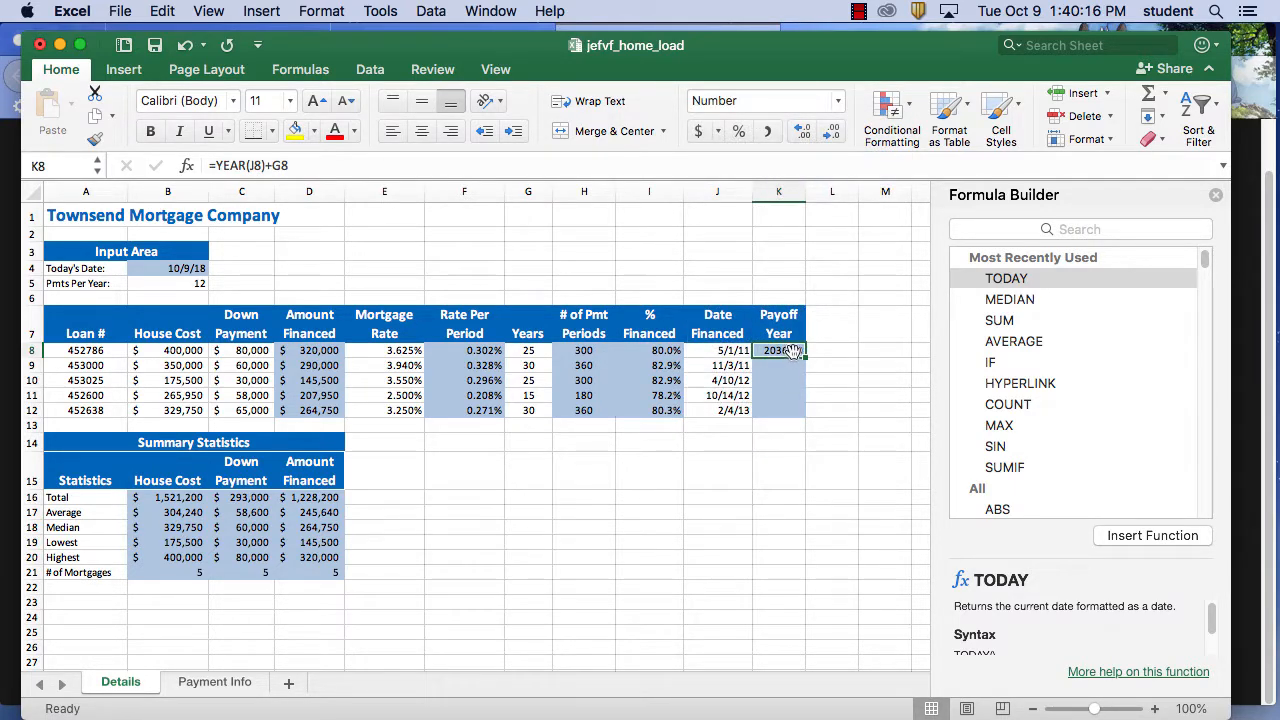
{"action": "left_click", "coordinate": [831, 134]}
{"action": "left_click", "coordinate": [831, 134]}
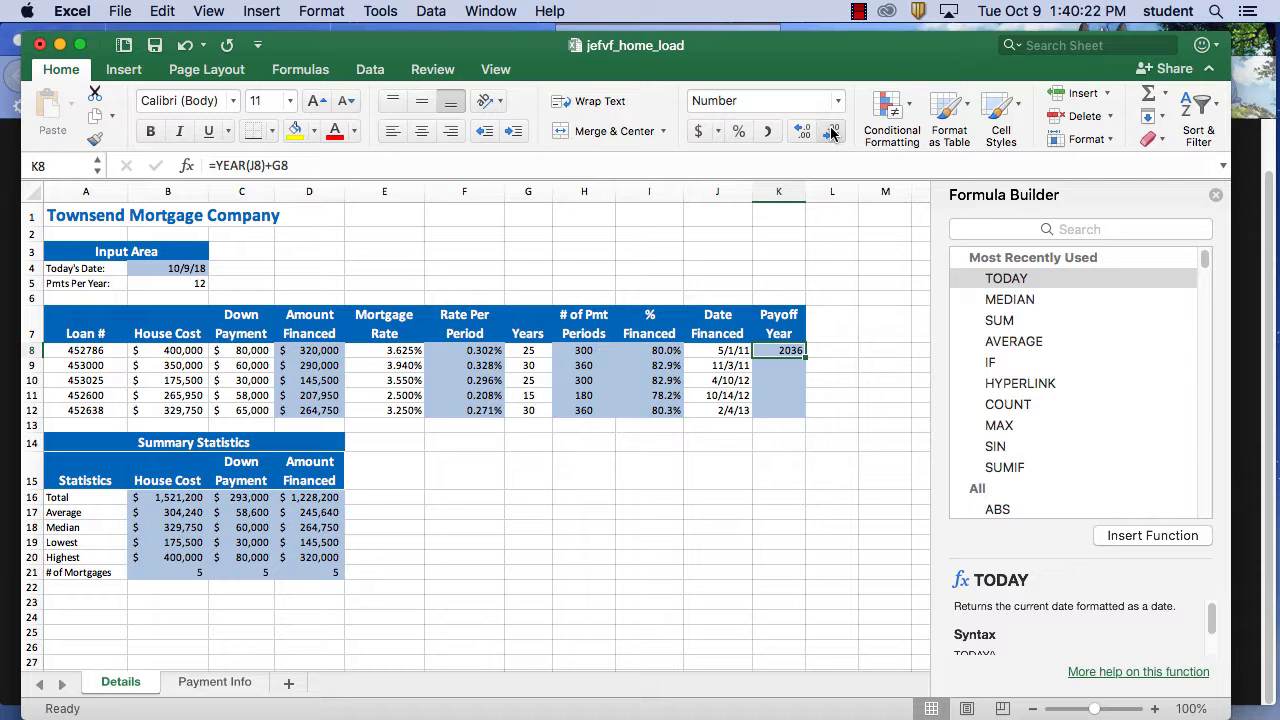
- Fill the Payoff Year formula from K8 down through K12 for the remaining loans
{"action": "left_click_drag", "start_coordinate": [806, 357], "coordinate": [812, 422]}
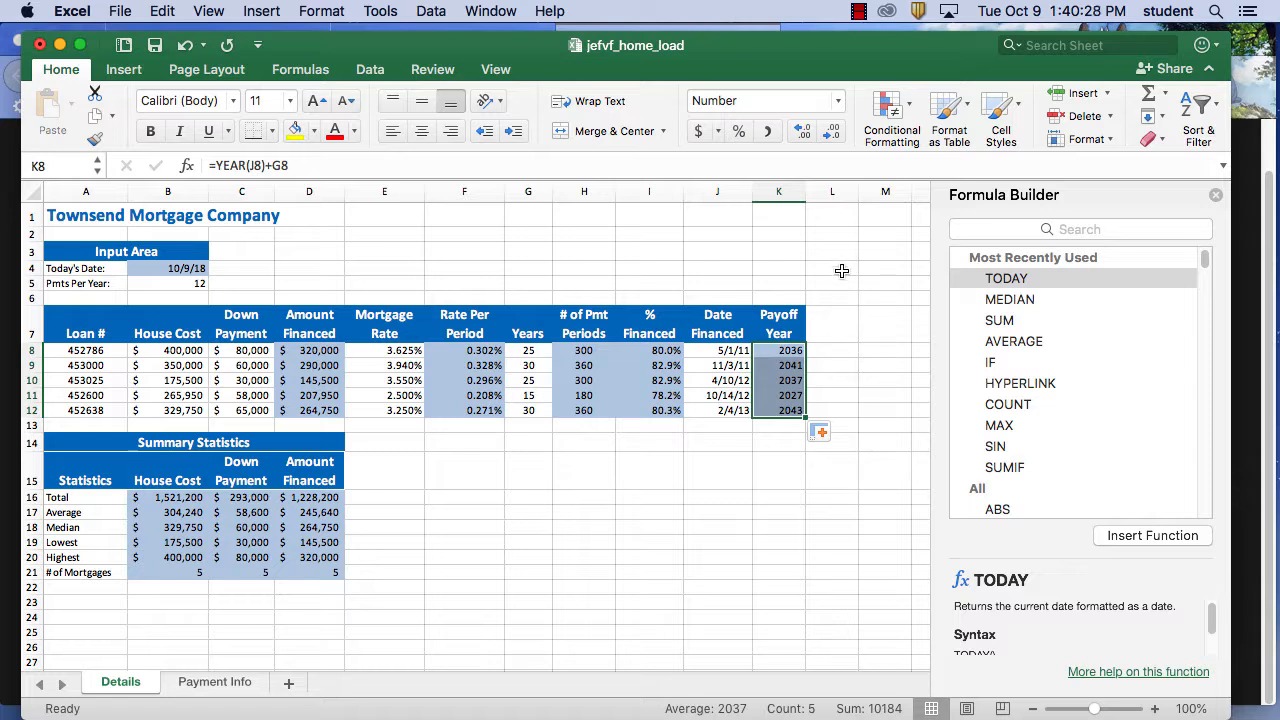
{"action": "left_click", "coordinate": [791, 356]}
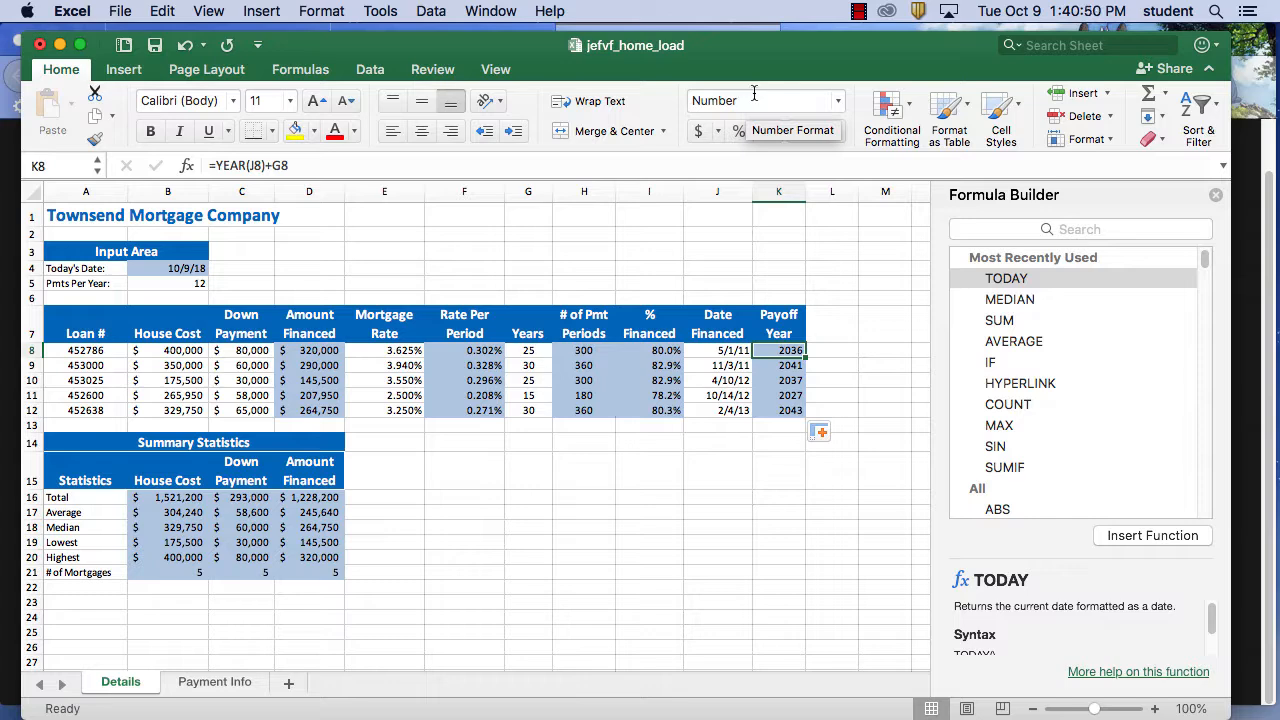
{"action": "left_click", "coordinate": [858, 11]}
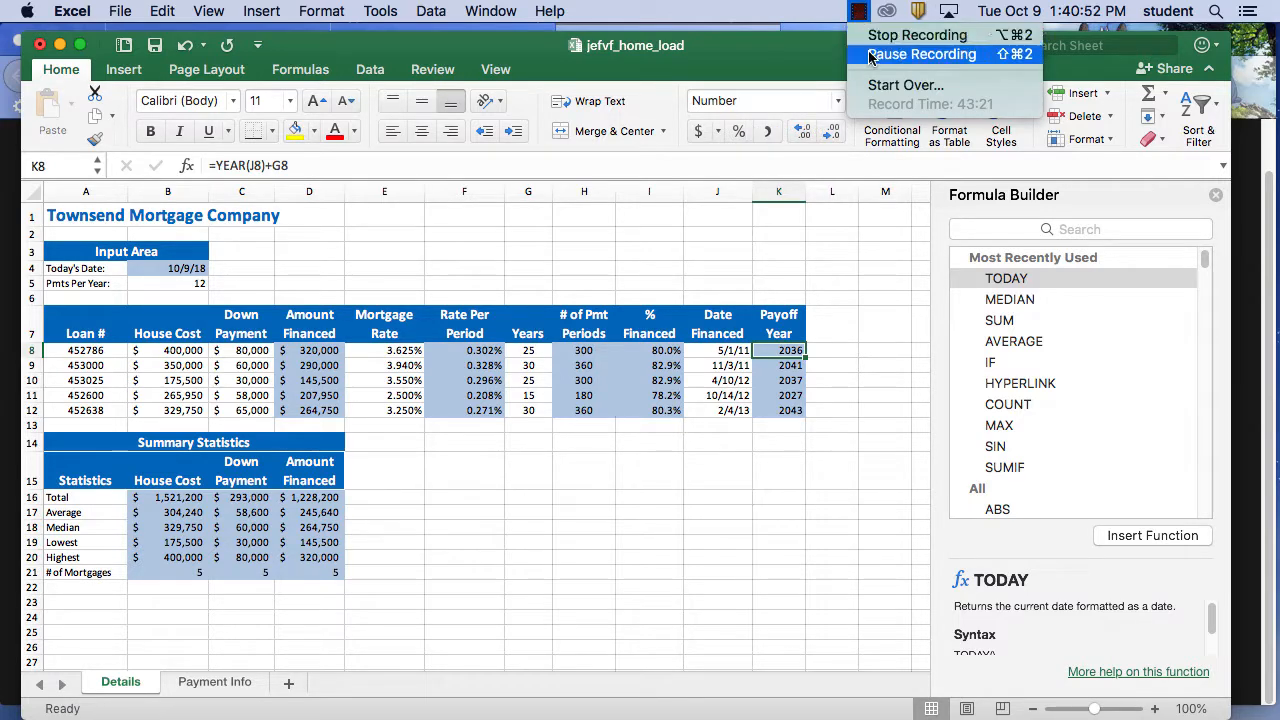
{"action": "left_click", "coordinate": [922, 54]}
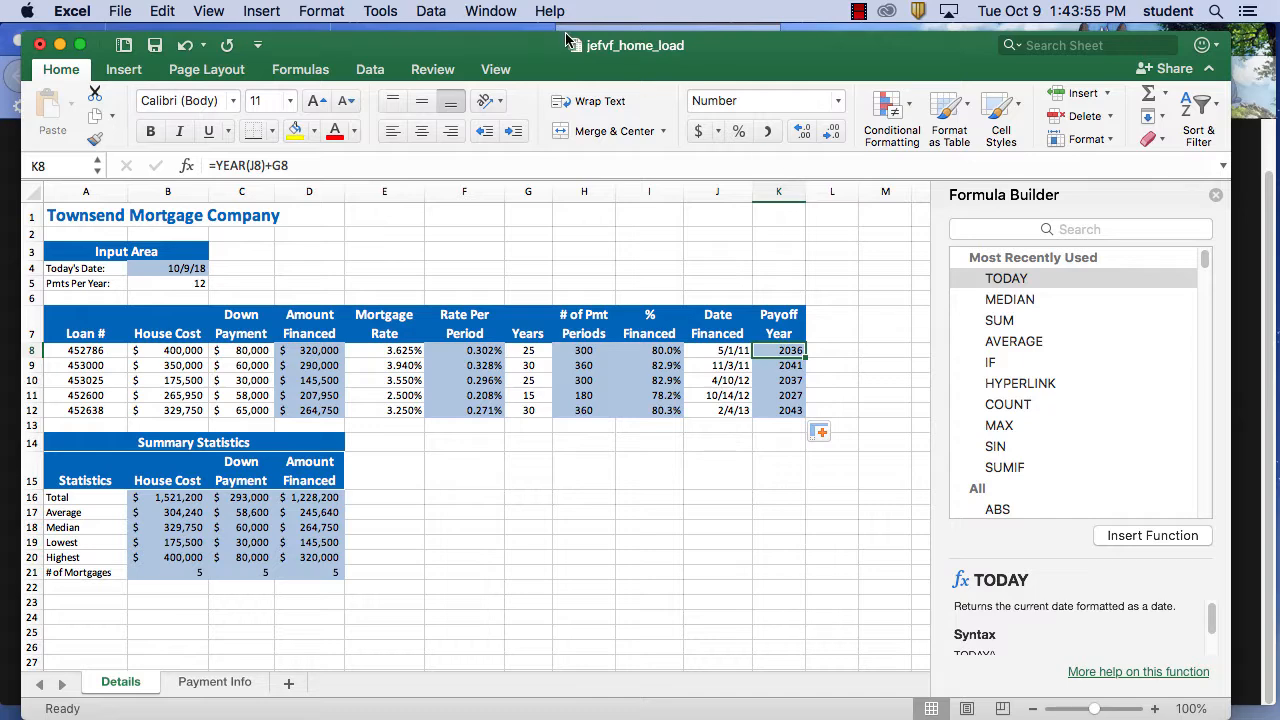
- Switch to Firefox and watch the next tutorial video's part on looking up the APR with VLOOKUP
{"action": "left_click_drag", "start_coordinate": [516, 46], "coordinate": [658, 46]}
{"action": "left_click", "coordinate": [57, 366]}
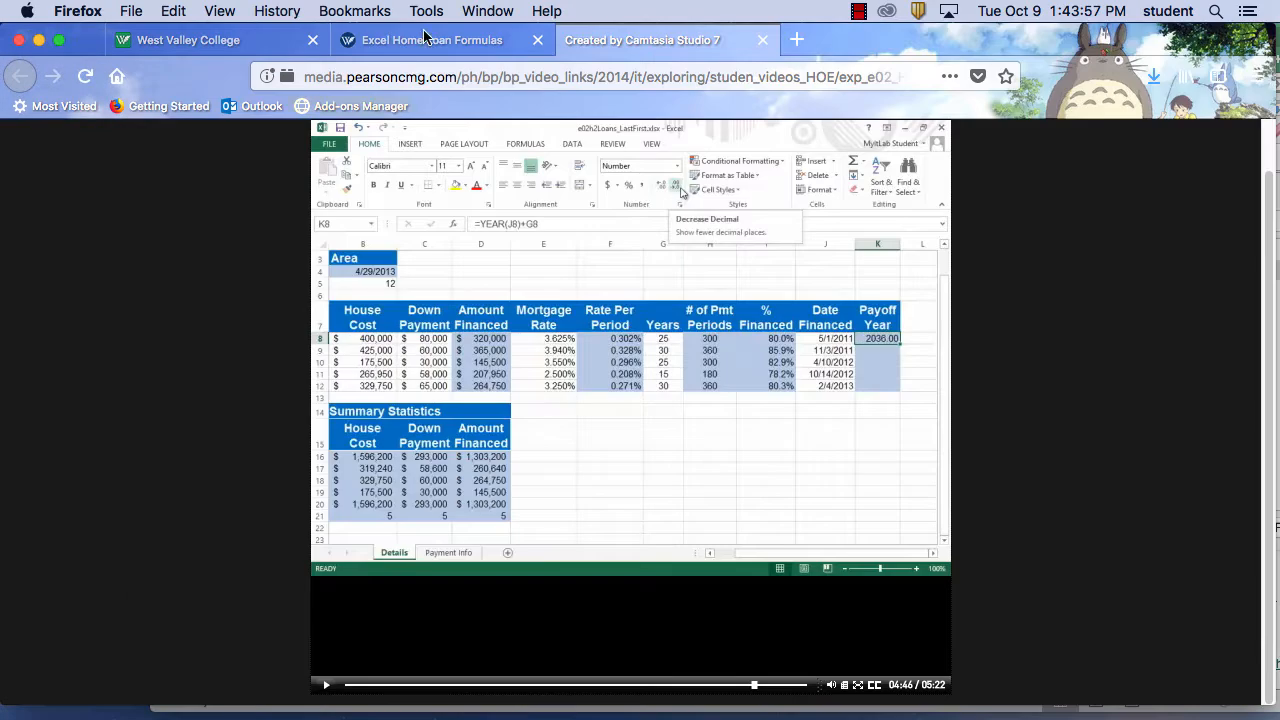
{"action": "left_click", "coordinate": [761, 41]}
{"action": "left_click", "coordinate": [752, 551]}
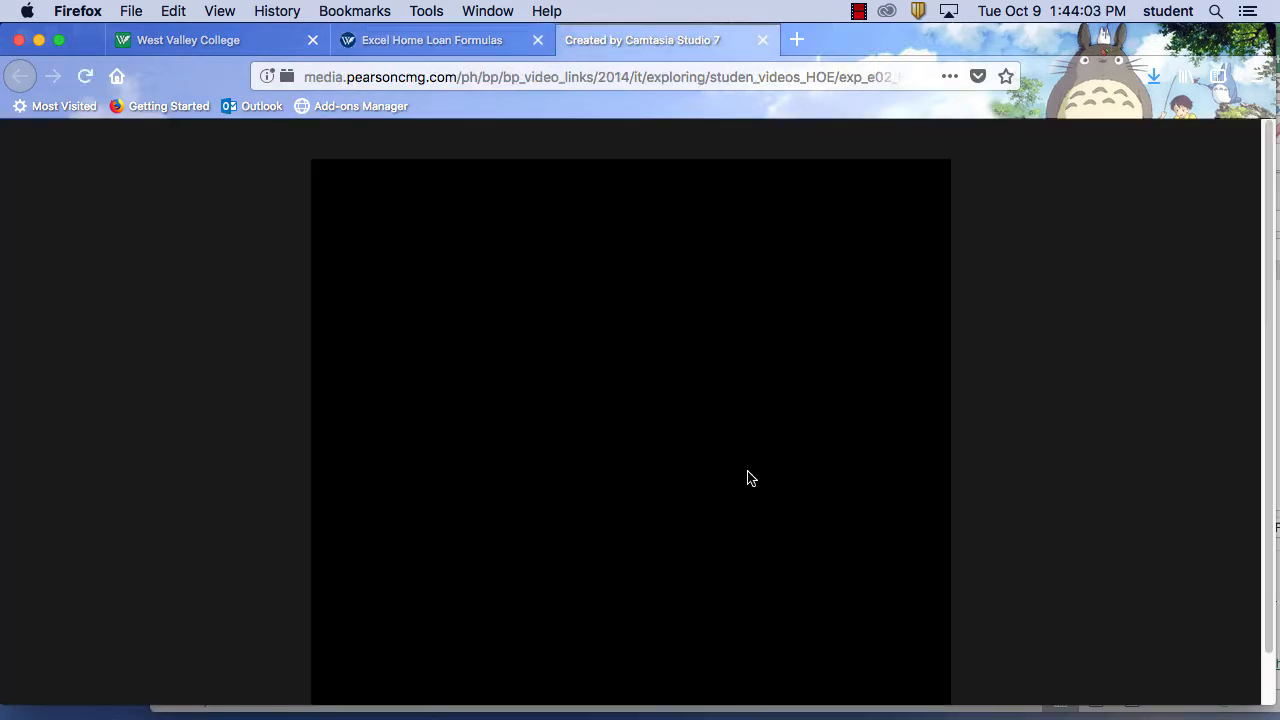
{"action": "left_click", "coordinate": [643, 389]}
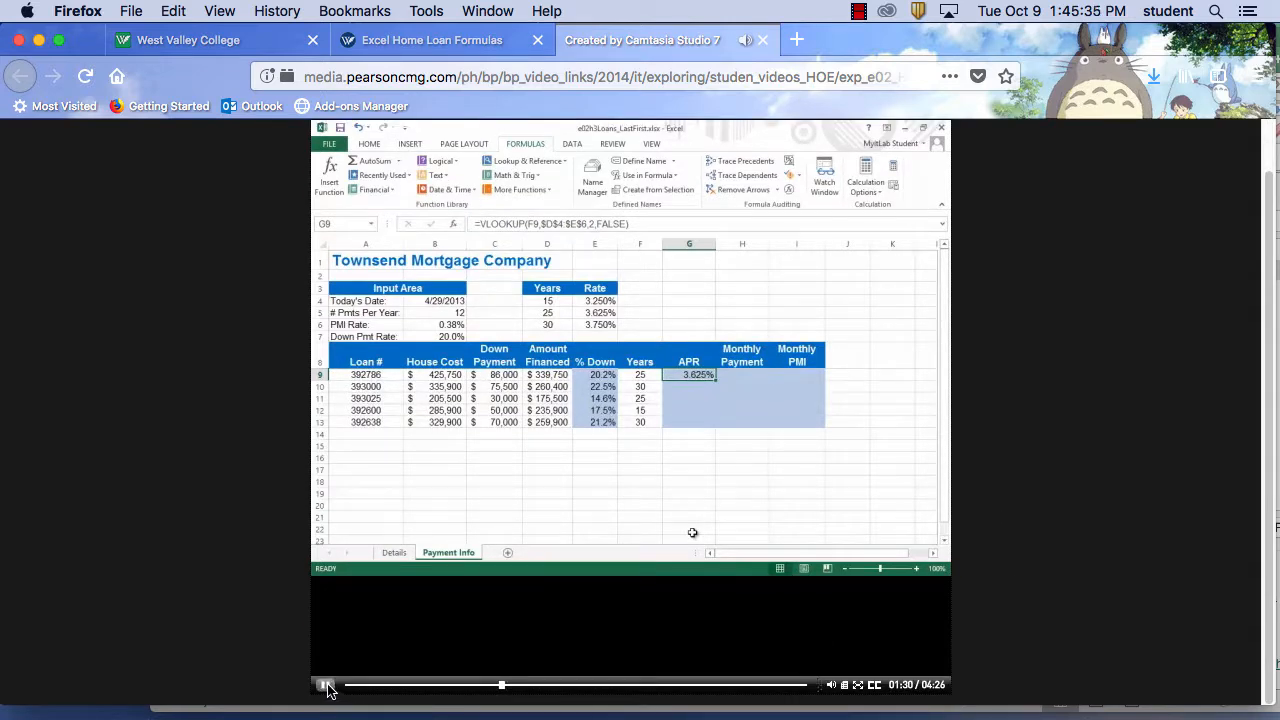
{"action": "left_click", "coordinate": [328, 686]}
- Switch to Excel and show the Payment Info sheet of the jefvf_home_load workbook
{"action": "left_click", "coordinate": [566, 676]}
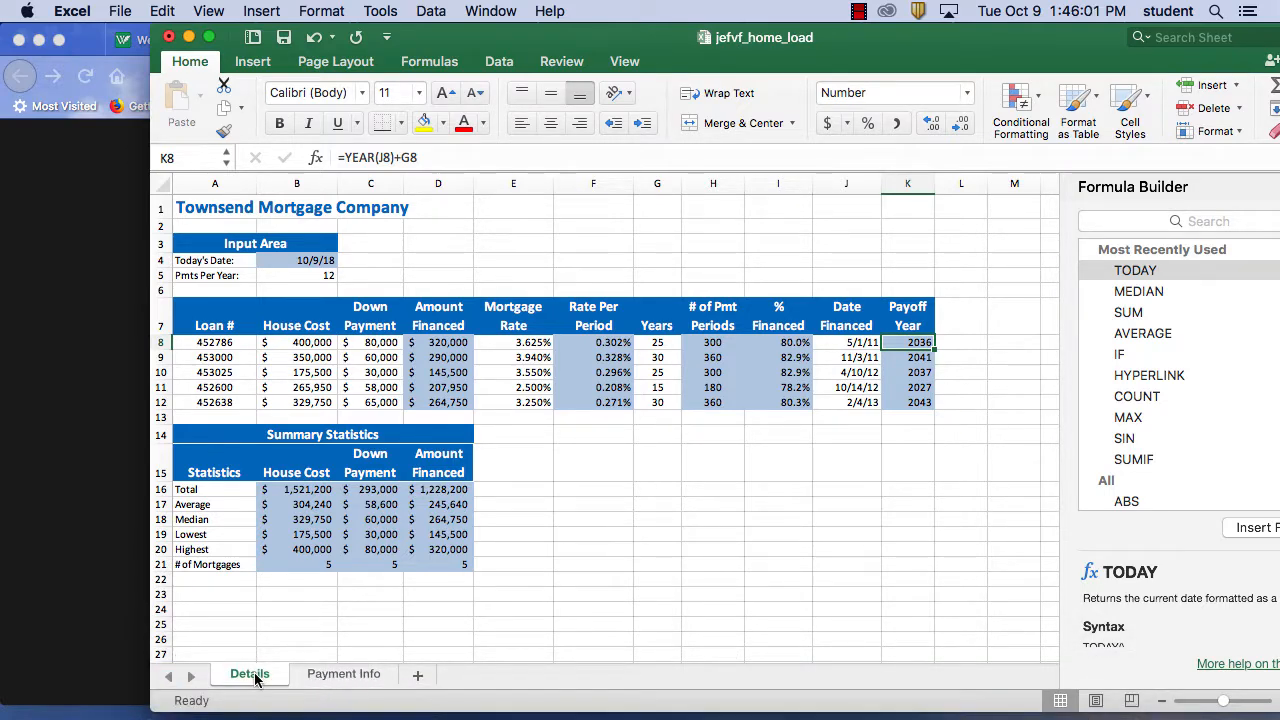
{"action": "left_click", "coordinate": [343, 675]}
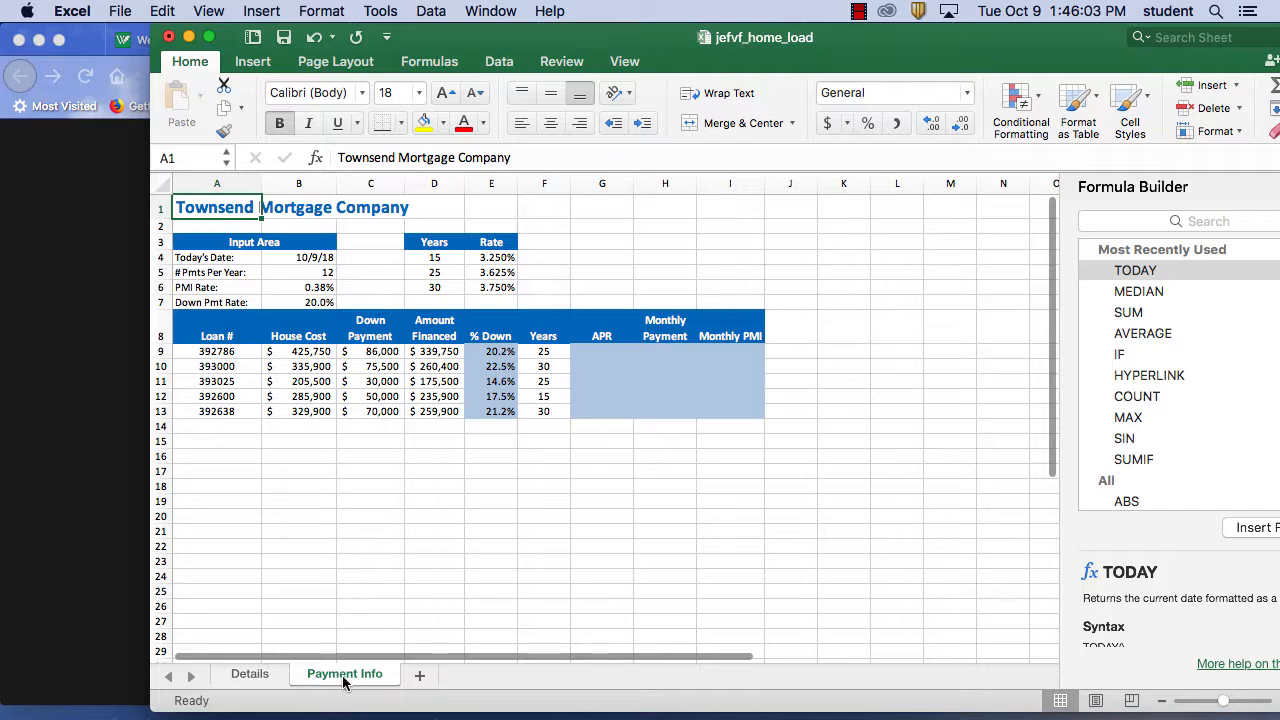
{"action": "left_click", "coordinate": [250, 675]}
{"action": "left_click", "coordinate": [343, 677]}
{"action": "left_click", "coordinate": [253, 676]}
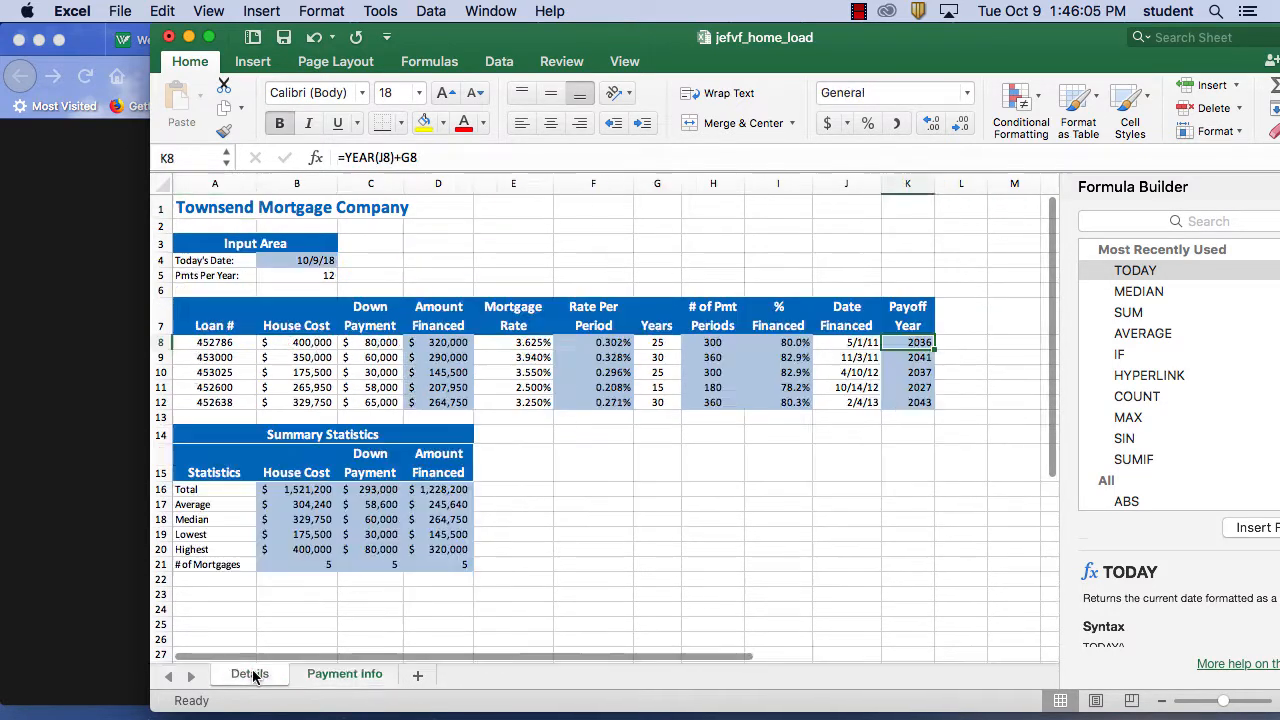
{"action": "left_click", "coordinate": [343, 675]}
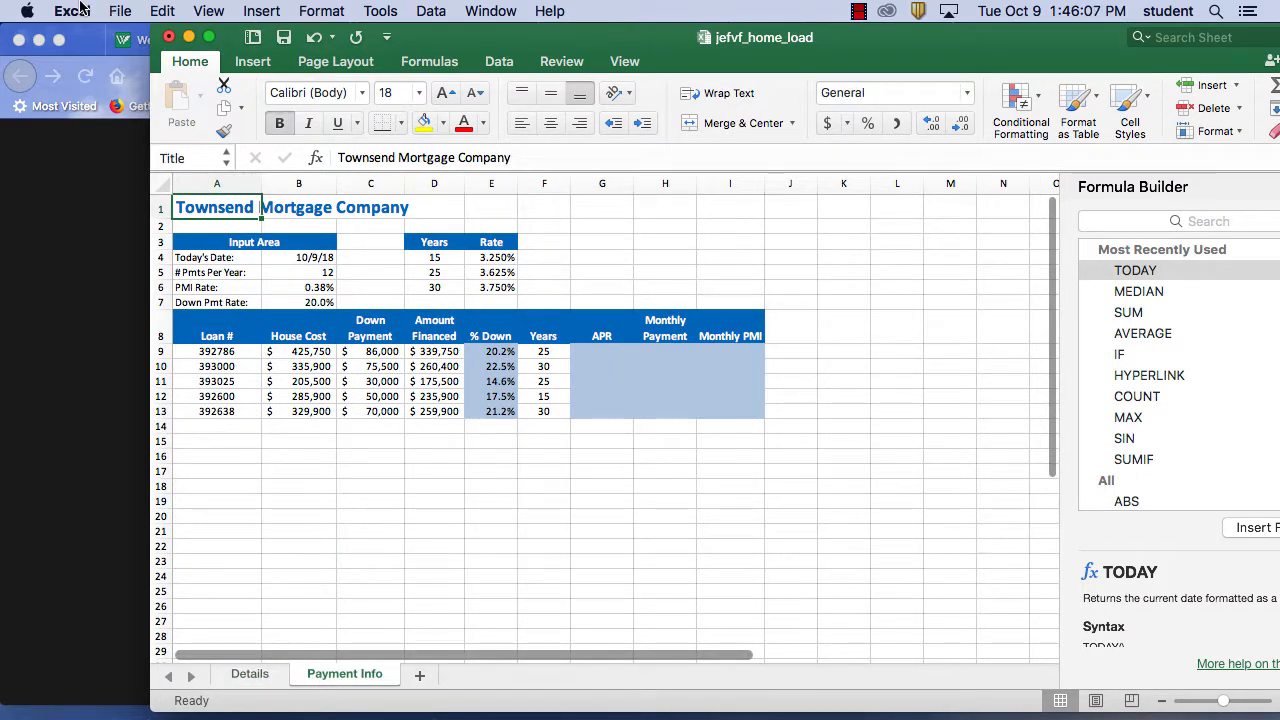
{"action": "left_click", "coordinate": [119, 11]}
{"action": "left_click", "coordinate": [178, 148]}
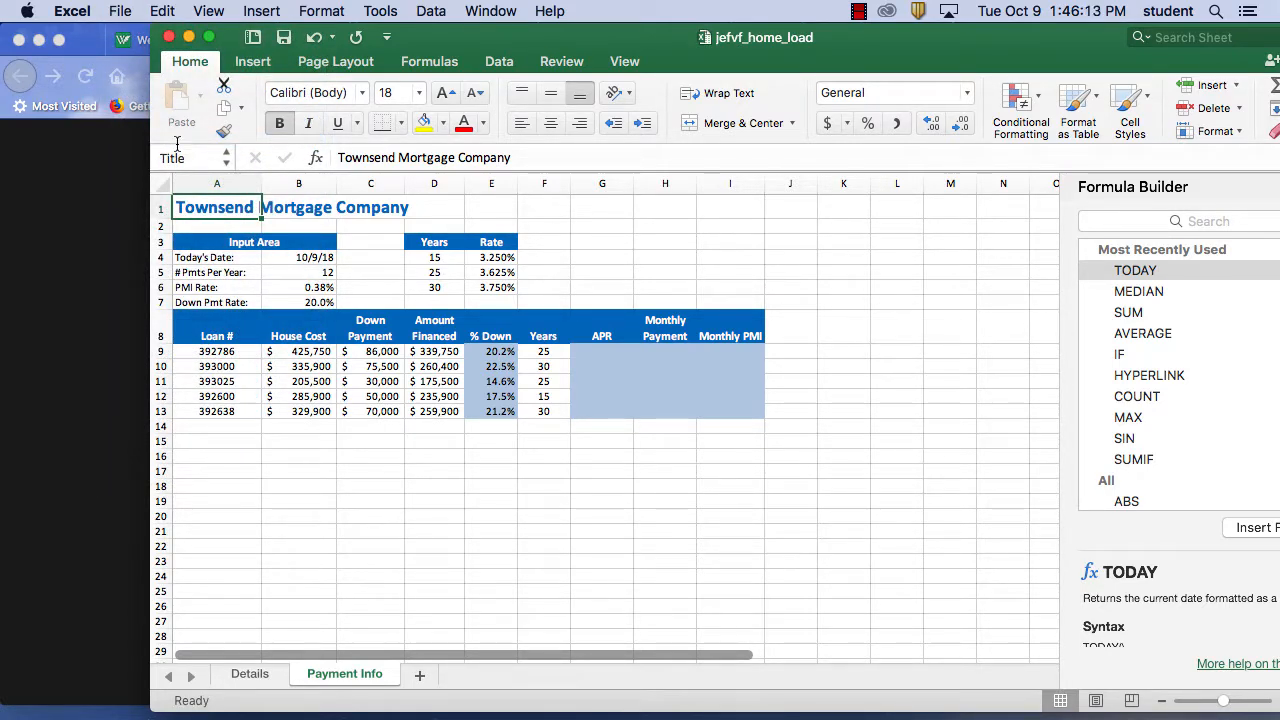
- Insert the VLOOKUP function in the first APR cell, G9, and bring all its argument fields into view
{"action": "left_click", "coordinate": [599, 352]}
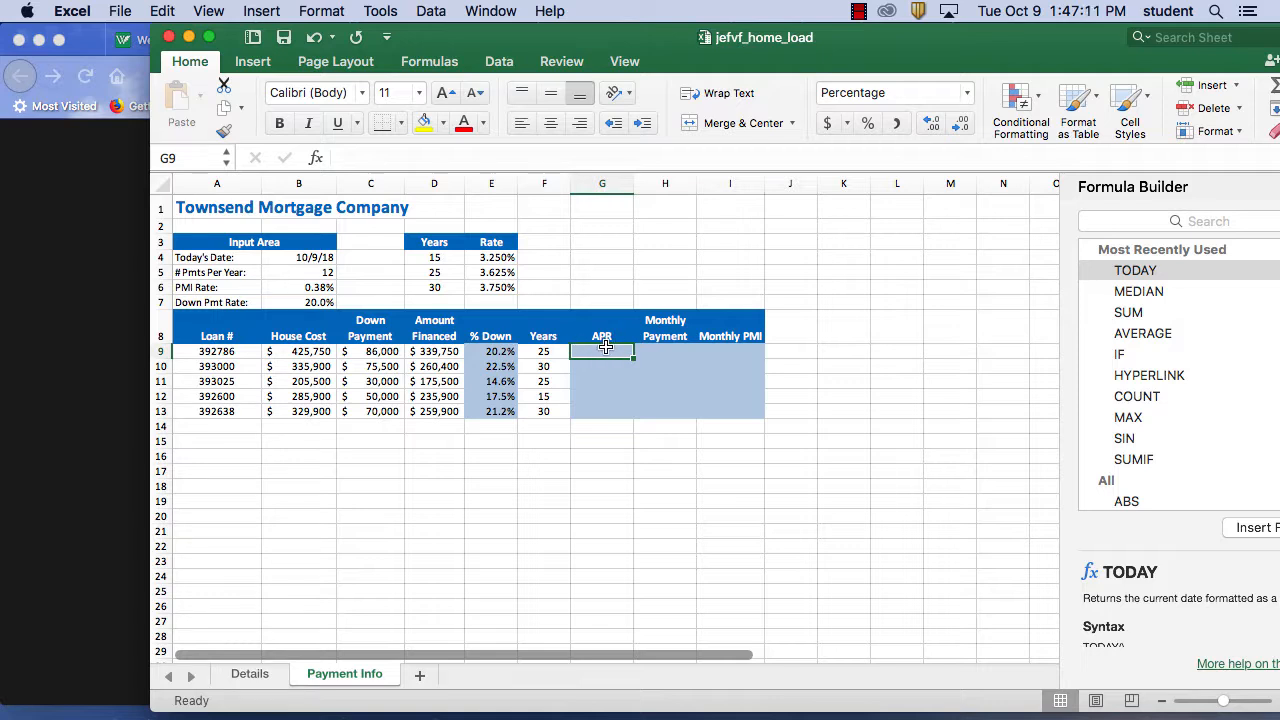
{"action": "left_click", "coordinate": [438, 62]}
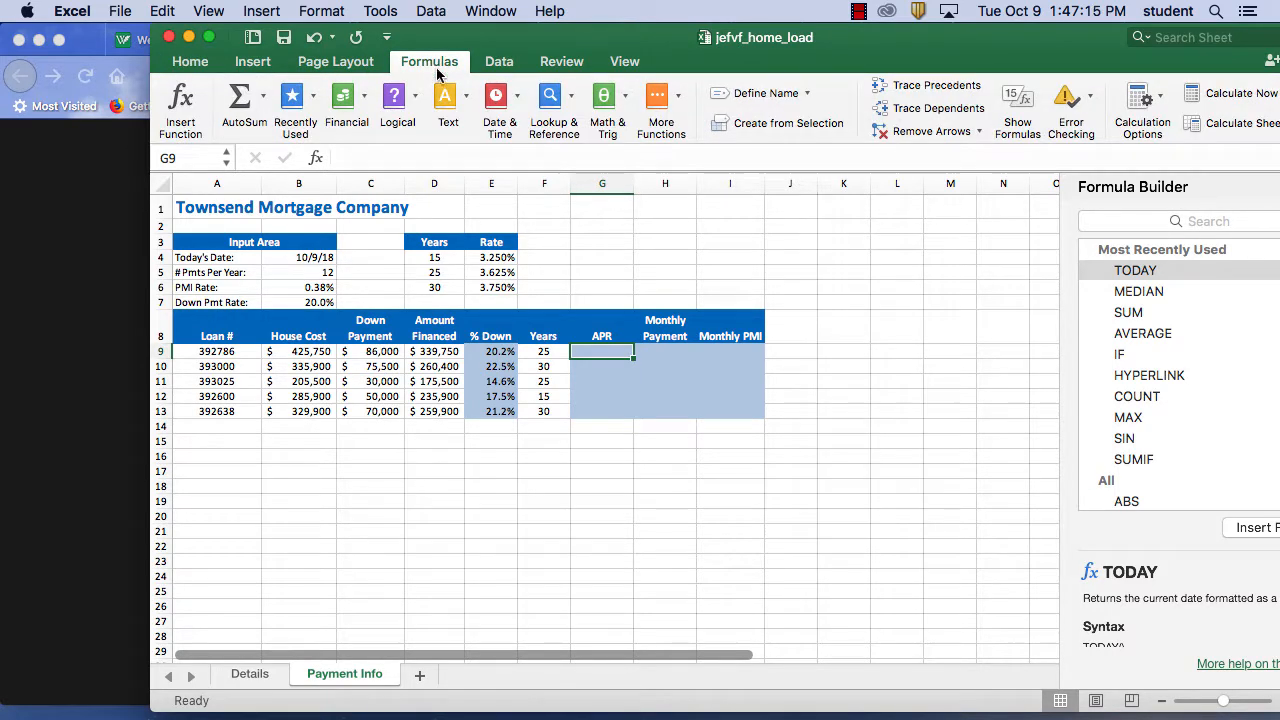
{"action": "left_click", "coordinate": [574, 97]}
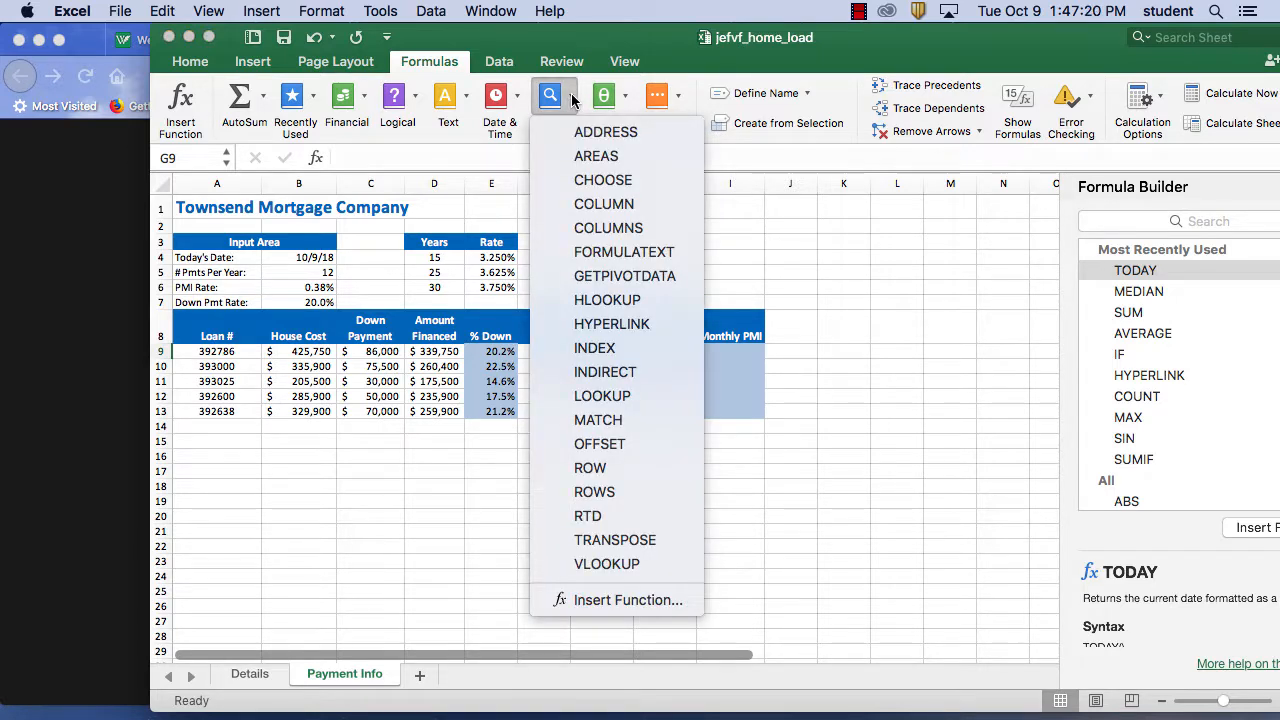
{"action": "left_click", "coordinate": [602, 566]}
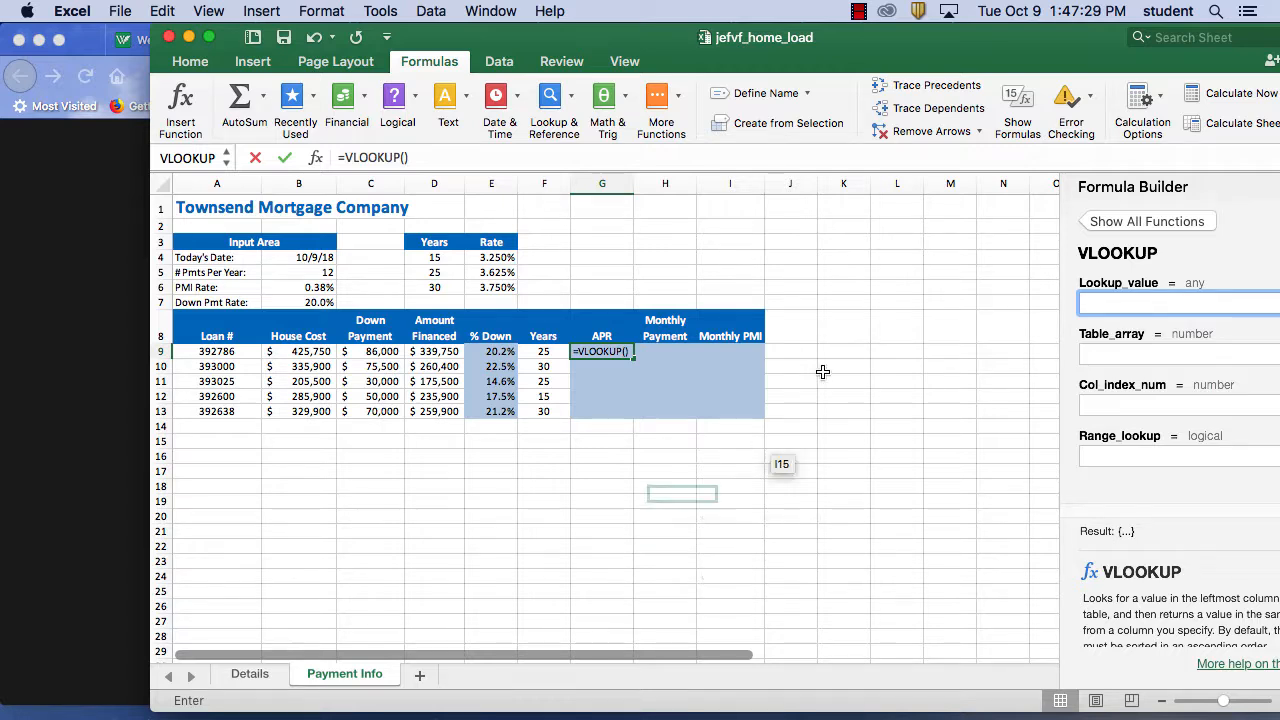
{"action": "left_click_drag", "start_coordinate": [877, 37], "coordinate": [770, 37]}
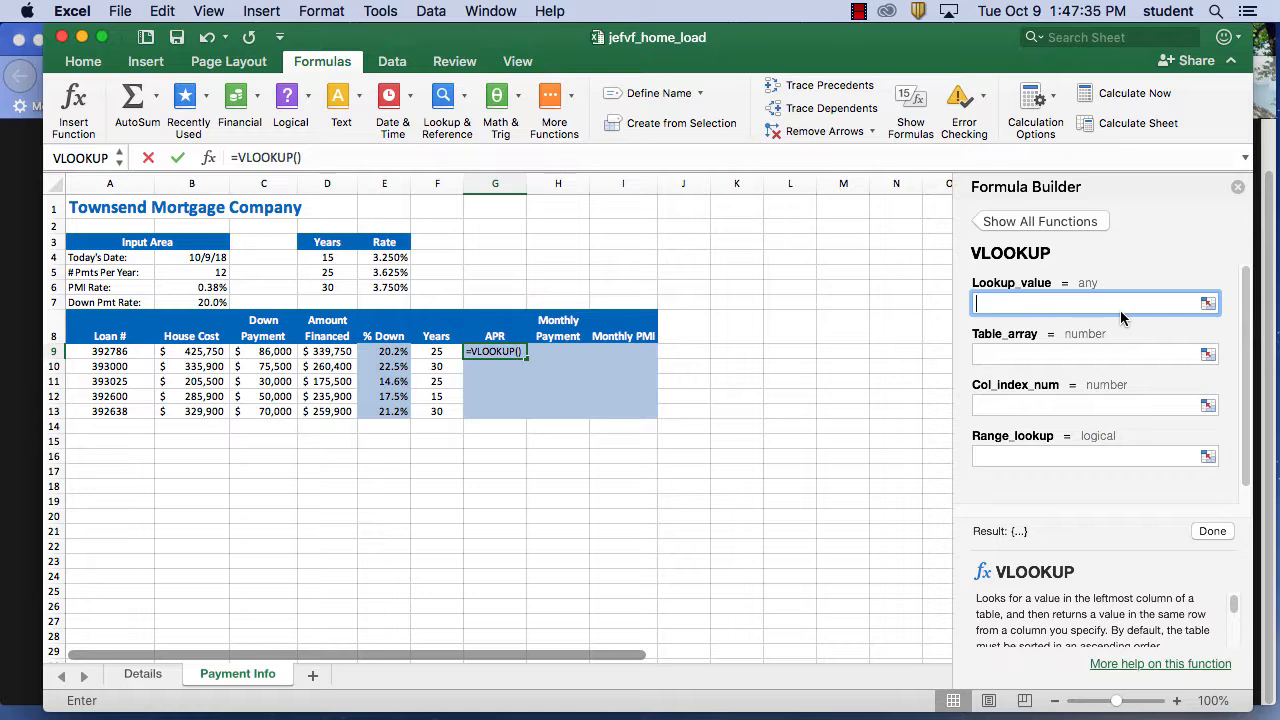
- Set the VLOOKUP lookup value to F9 and the table array to the years and rates in D4:E6
{"action": "left_click", "coordinate": [436, 351]}
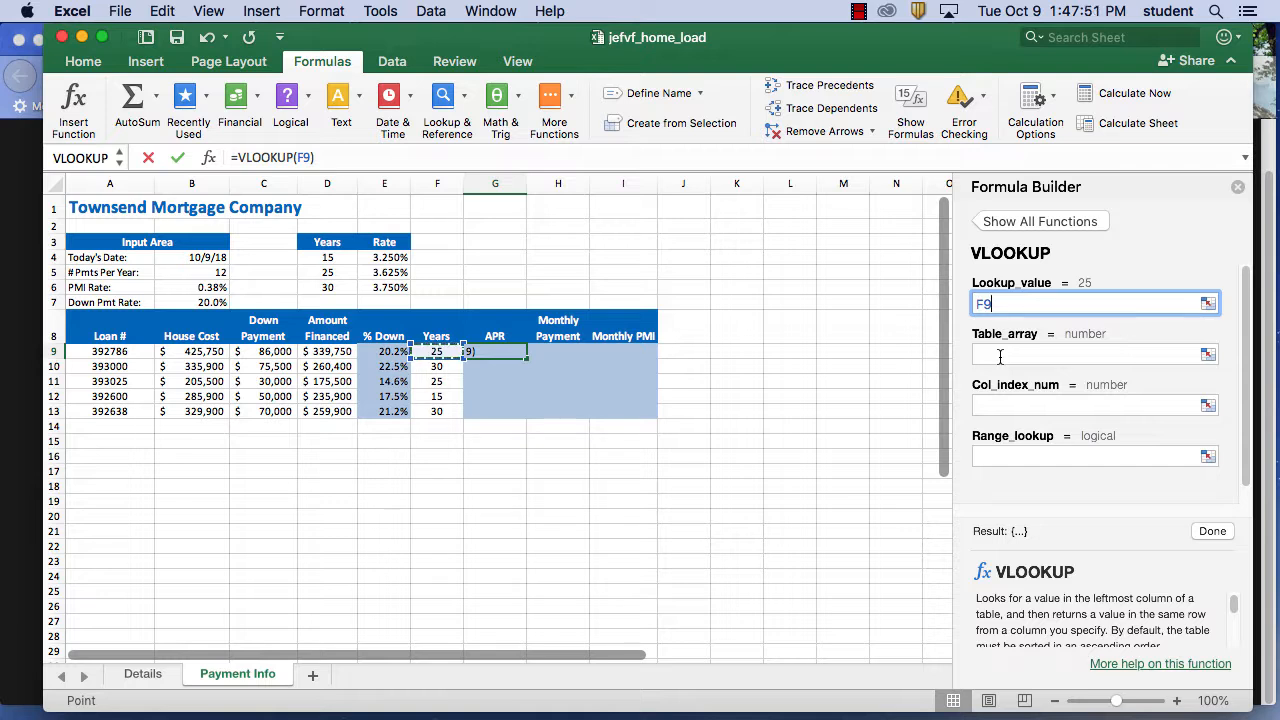
{"action": "left_click", "coordinate": [1000, 355]}
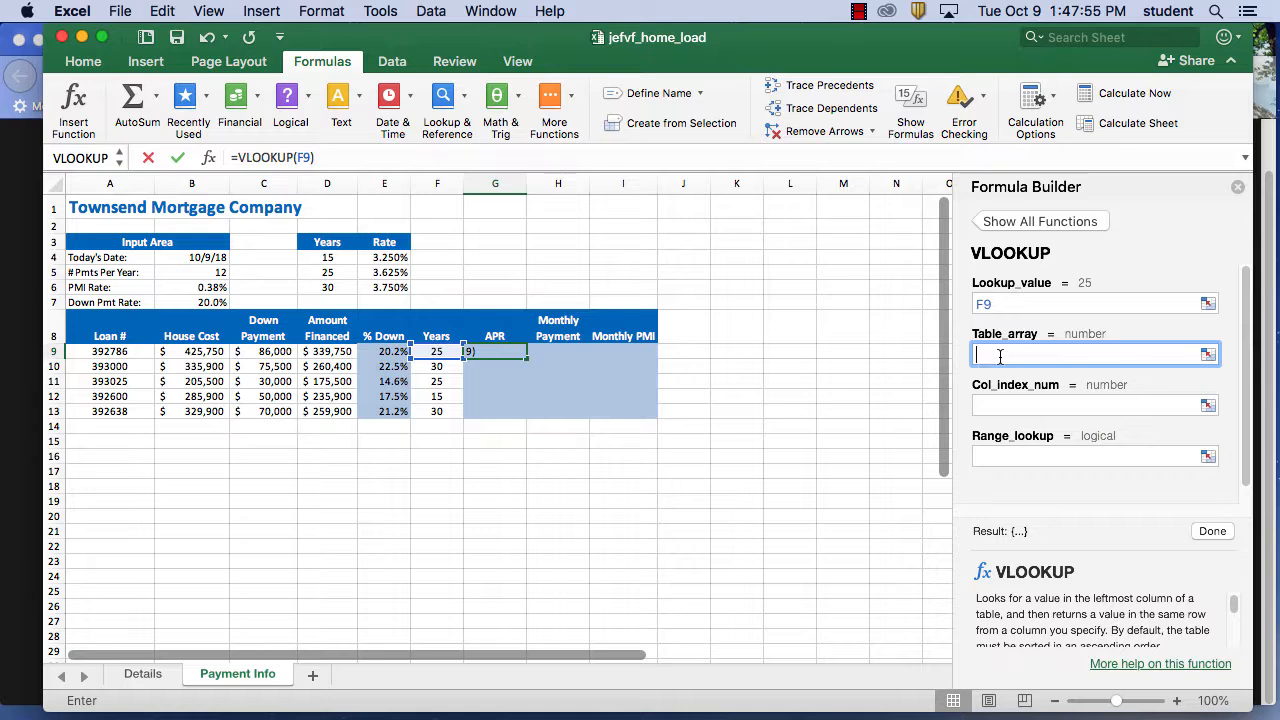
{"action": "left_click", "coordinate": [335, 262]}
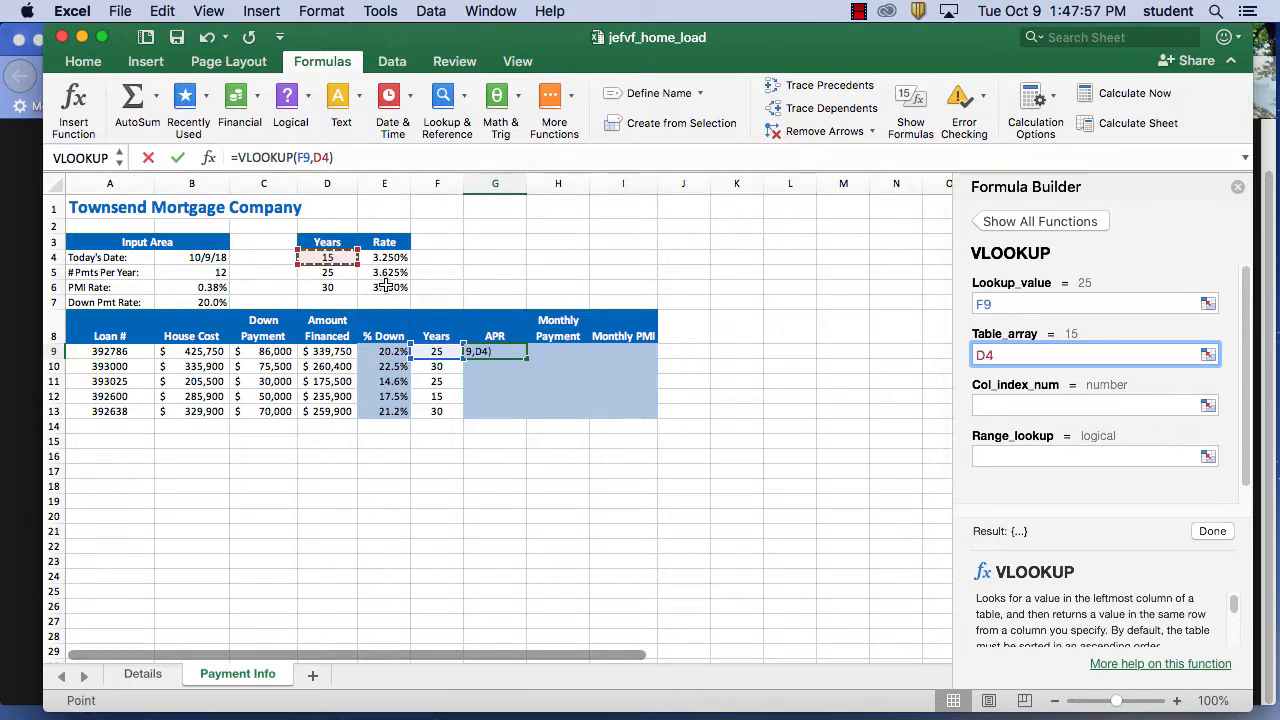
{"action": "left_click", "coordinate": [386, 287], "text": "shift"}
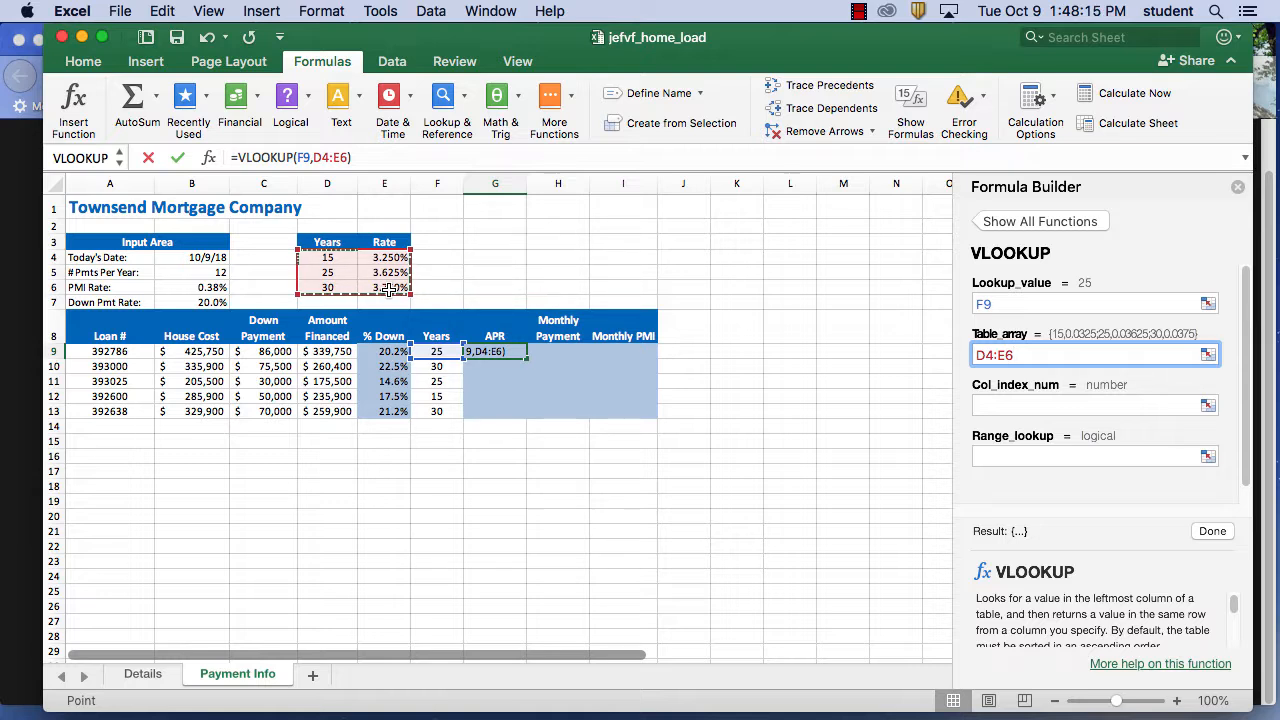
- Complete the VLOOKUP in G9 with column index 2 and range lookup false
{"action": "left_click", "coordinate": [1028, 399]}
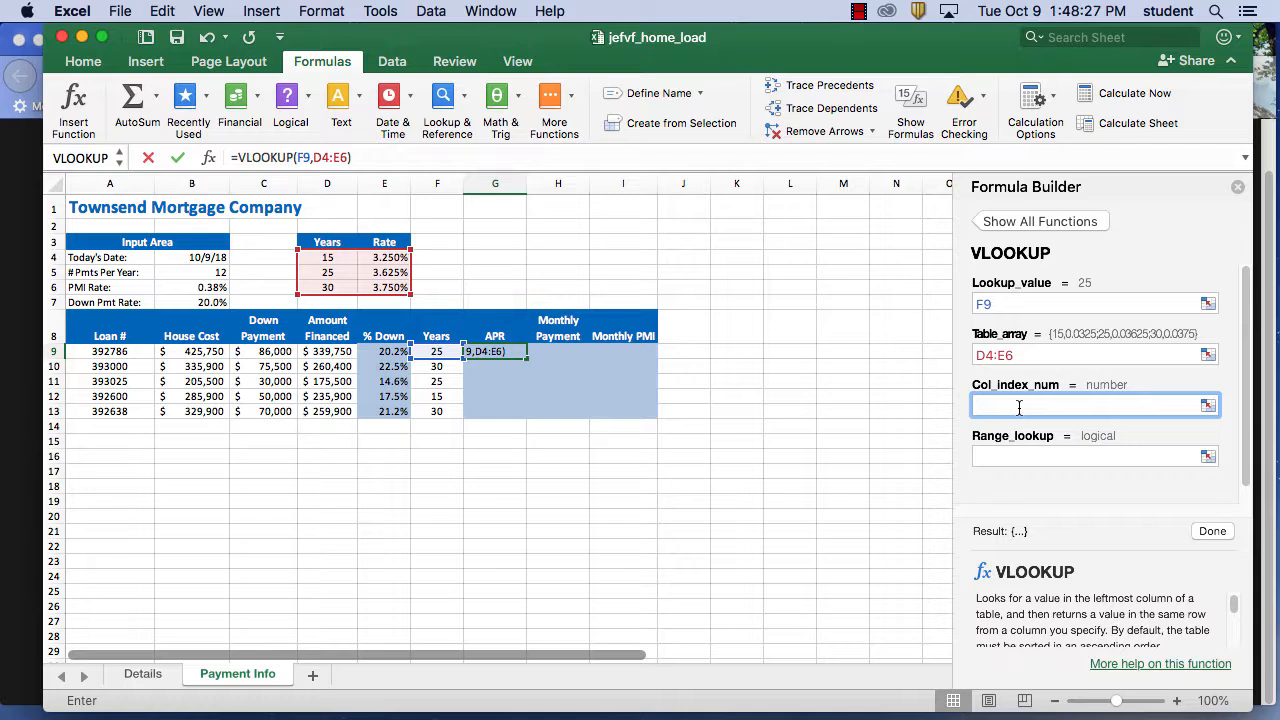
{"action": "type", "text": "2"}
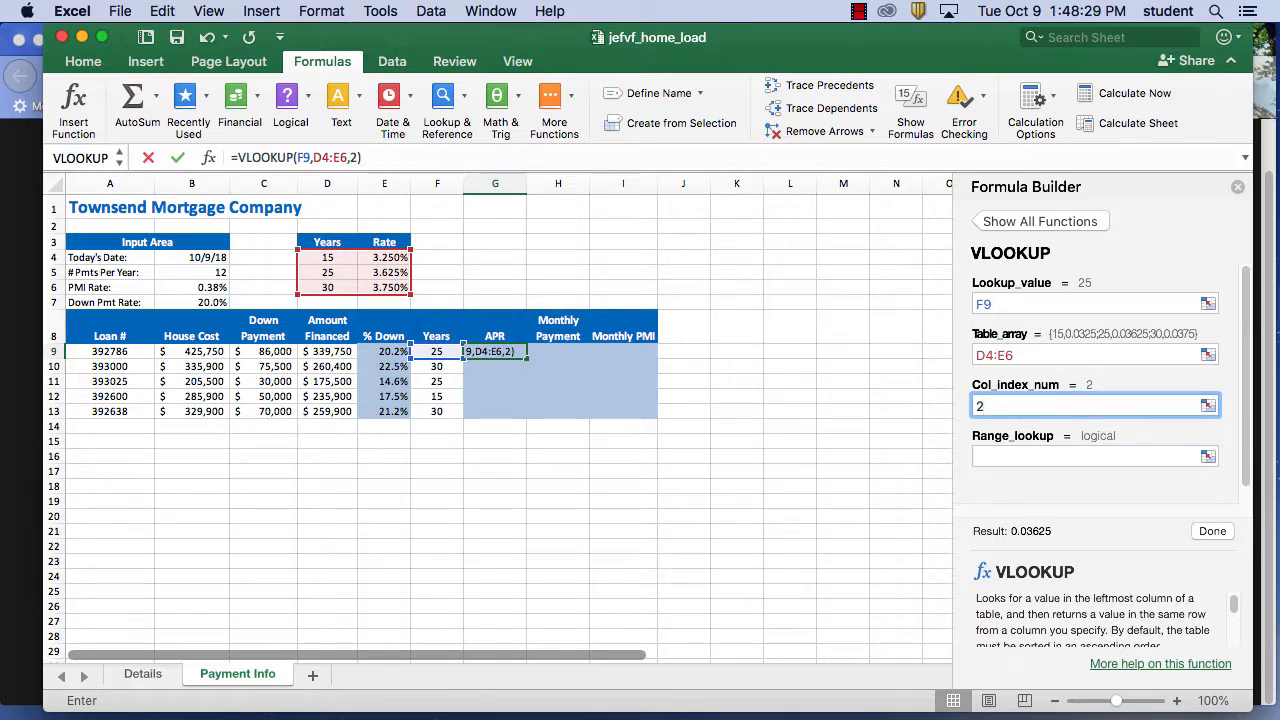
{"action": "left_click", "coordinate": [990, 456]}
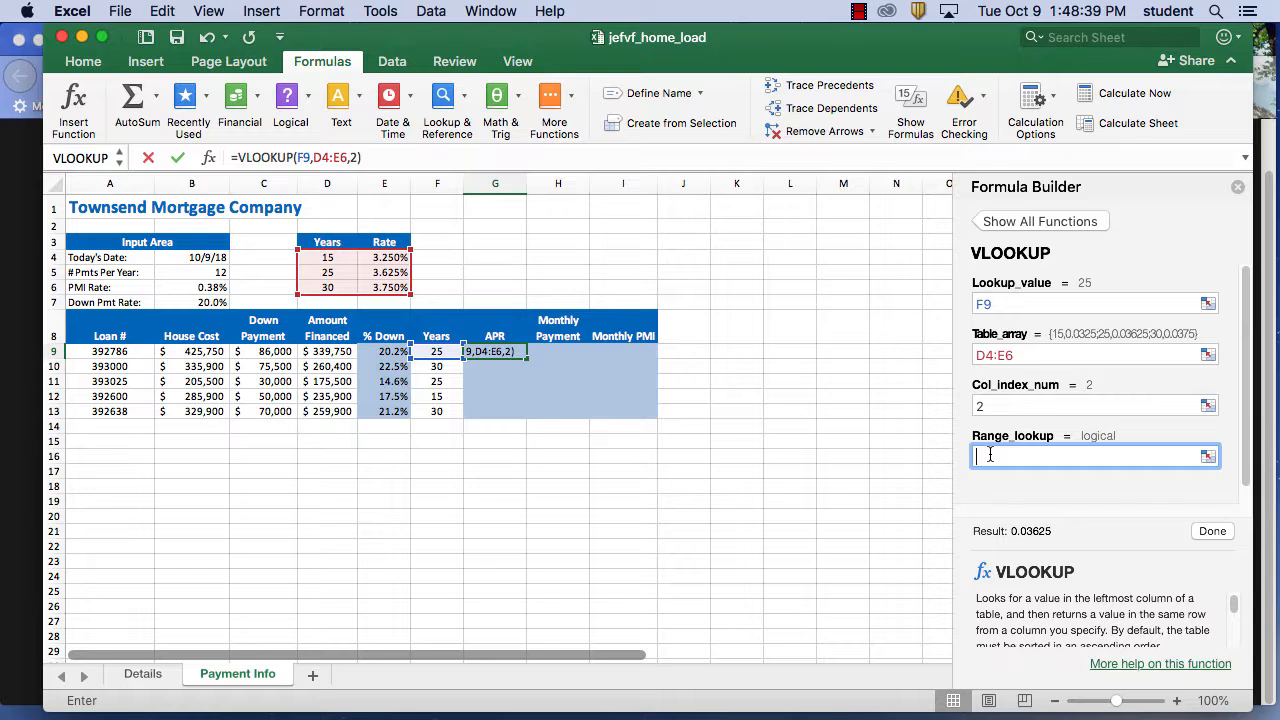
{"action": "type", "text": "false"}
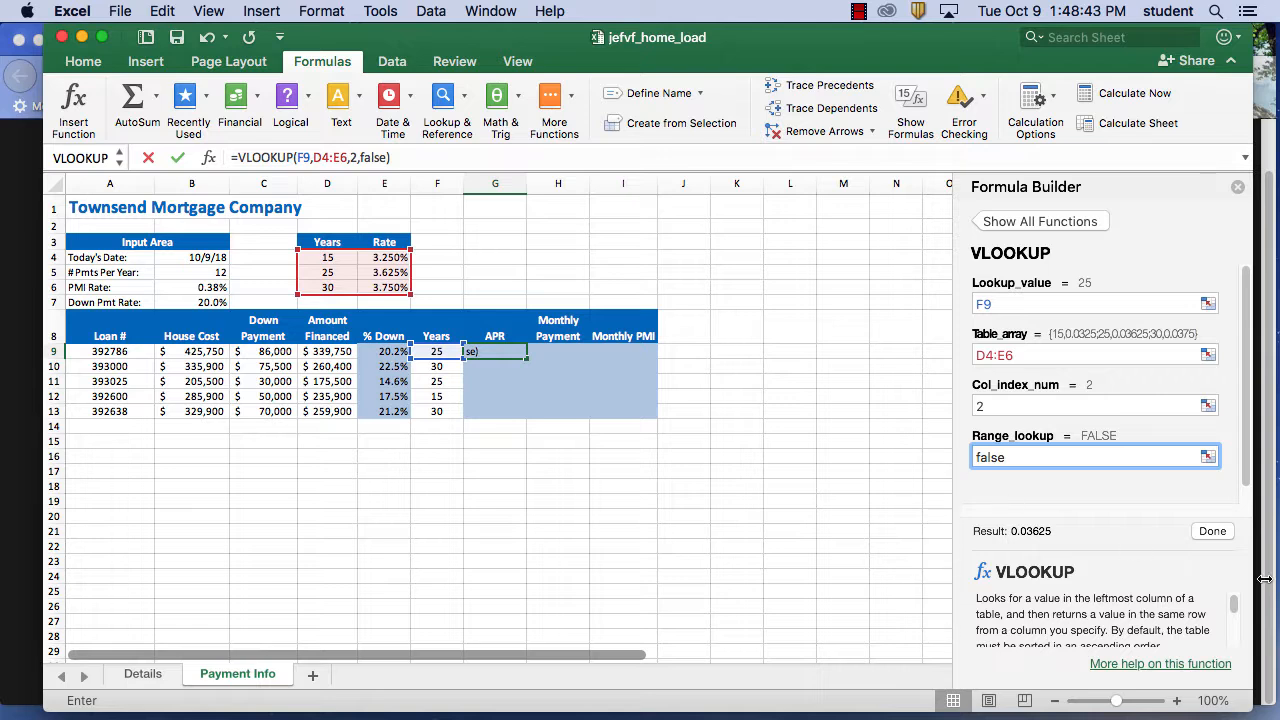
{"action": "left_click", "coordinate": [1211, 531]}
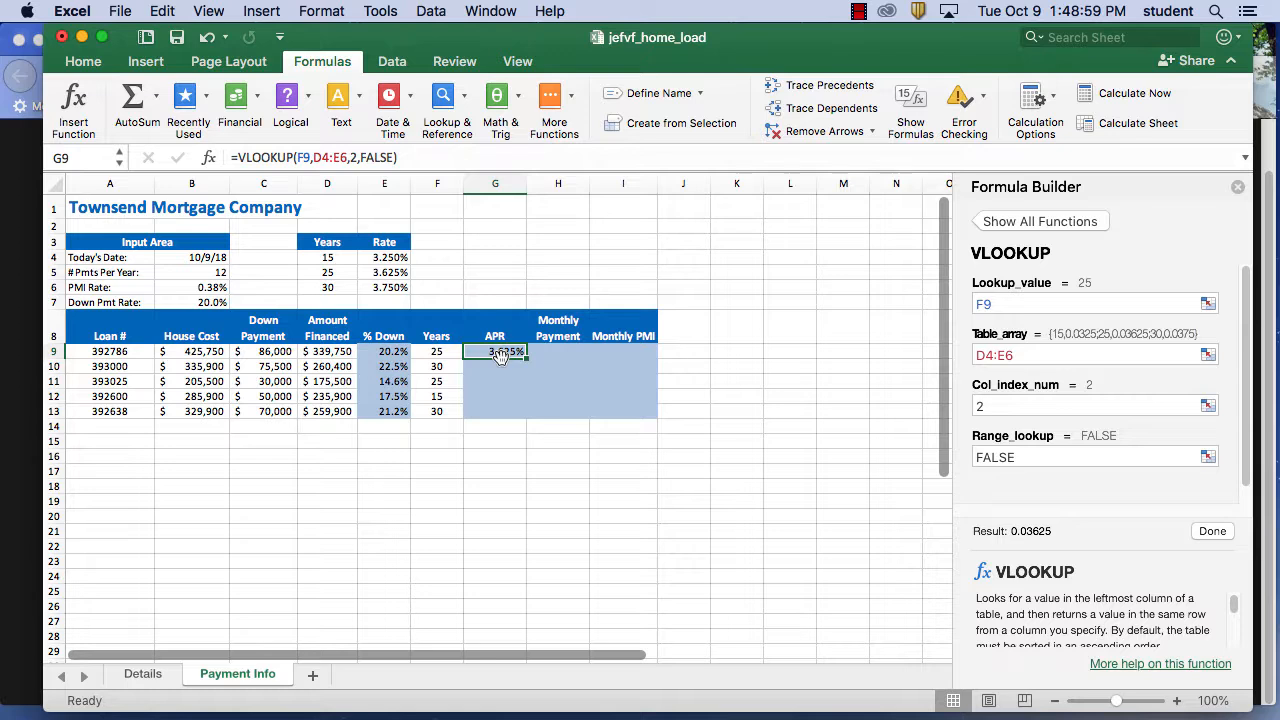
- Try to fill the APR formula from G9 down through G13, and undo the fill
{"action": "left_click_drag", "start_coordinate": [527, 358], "coordinate": [528, 418]}
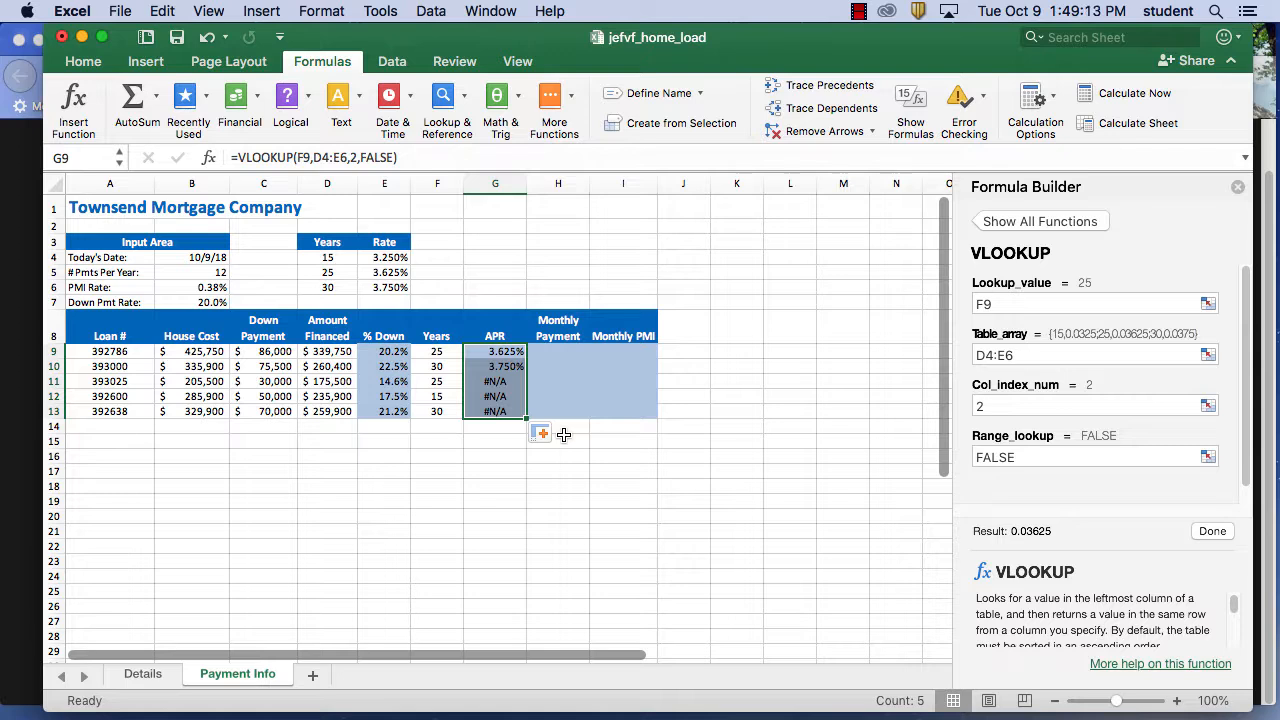
{"action": "left_click", "coordinate": [207, 37]}
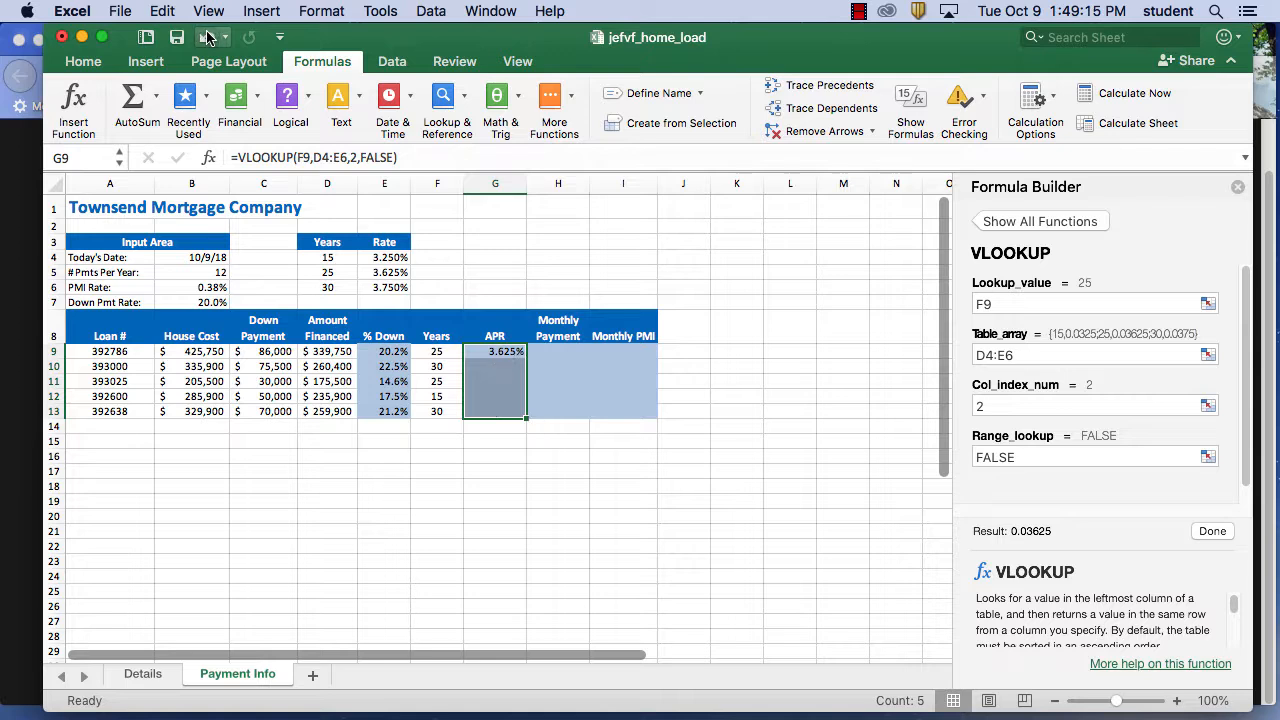
- Make the table array in G9's VLOOKUP absolute, so that it reads $D$4:$E$6
{"action": "left_click", "coordinate": [508, 355]}
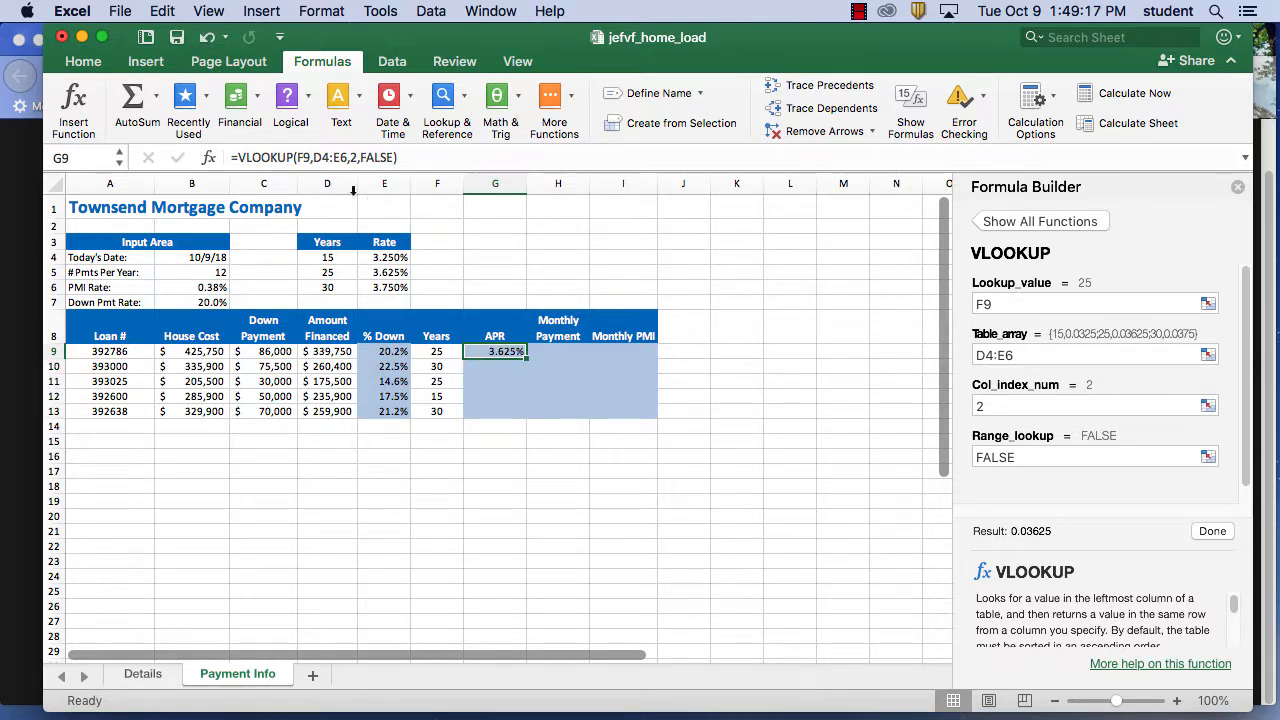
{"action": "left_click", "coordinate": [313, 157]}
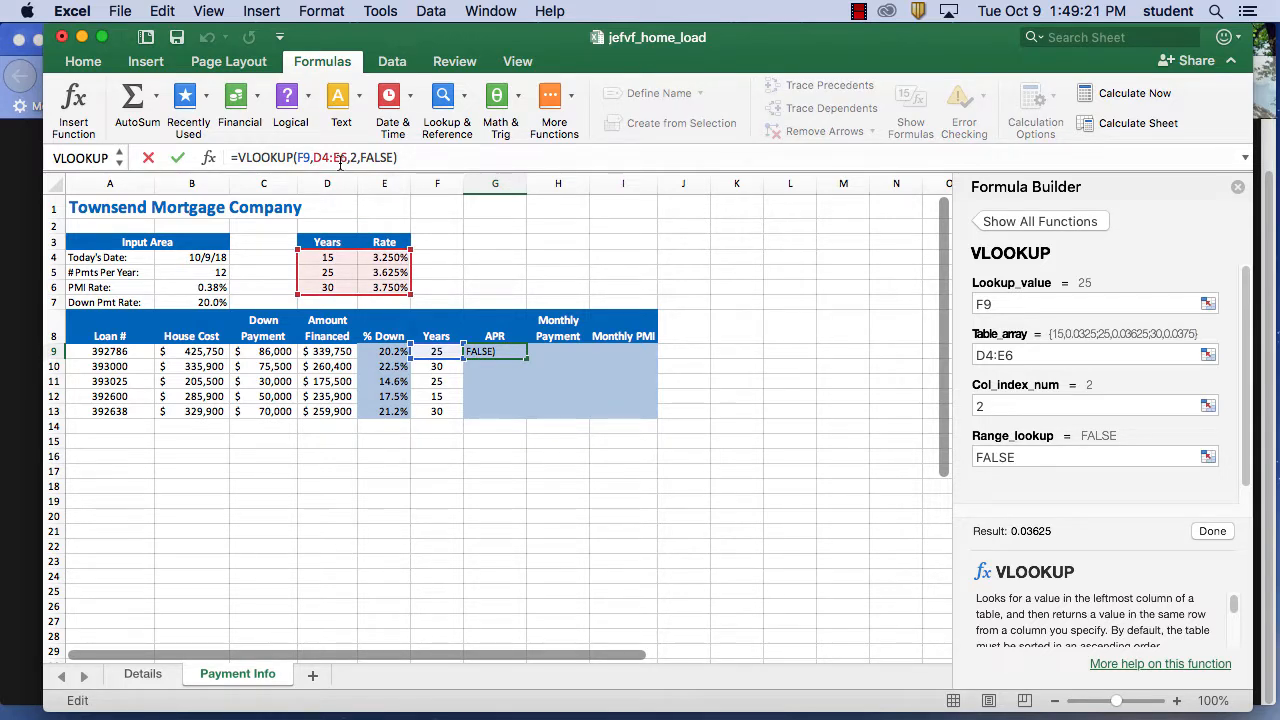
{"action": "type", "text": "$"}
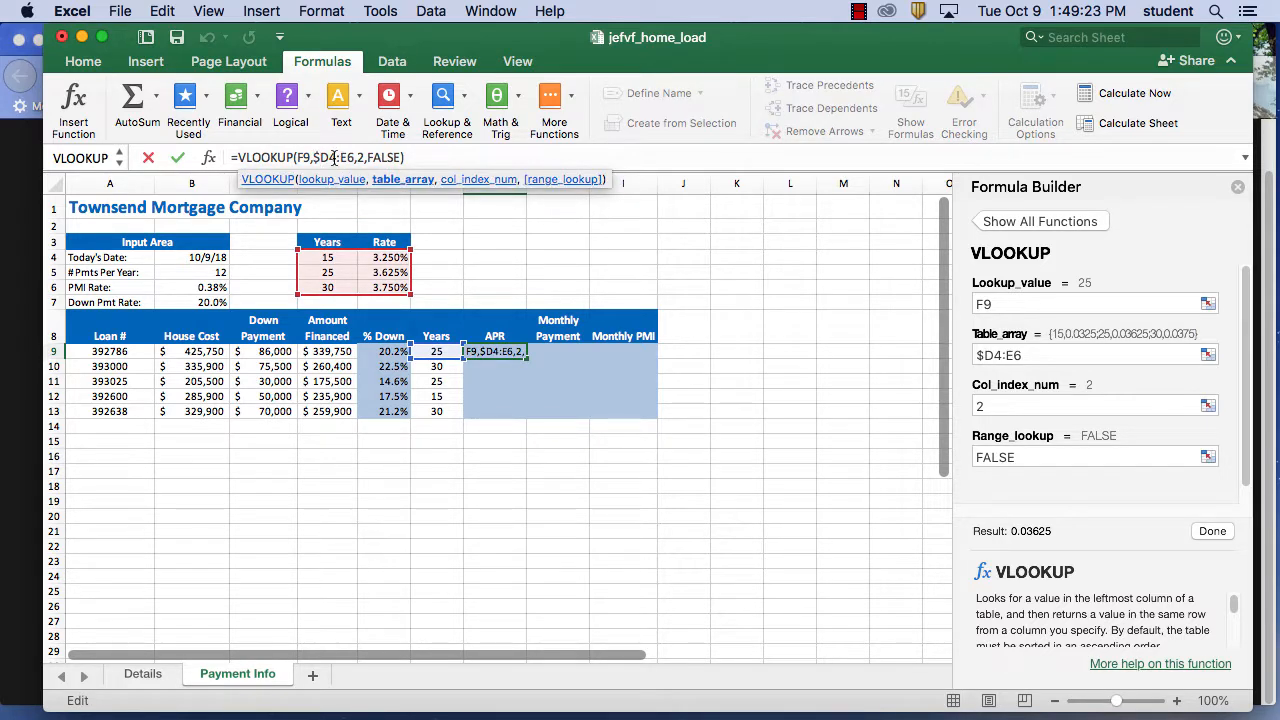
{"action": "left_click", "coordinate": [333, 157]}
{"action": "type", "text": "$"}
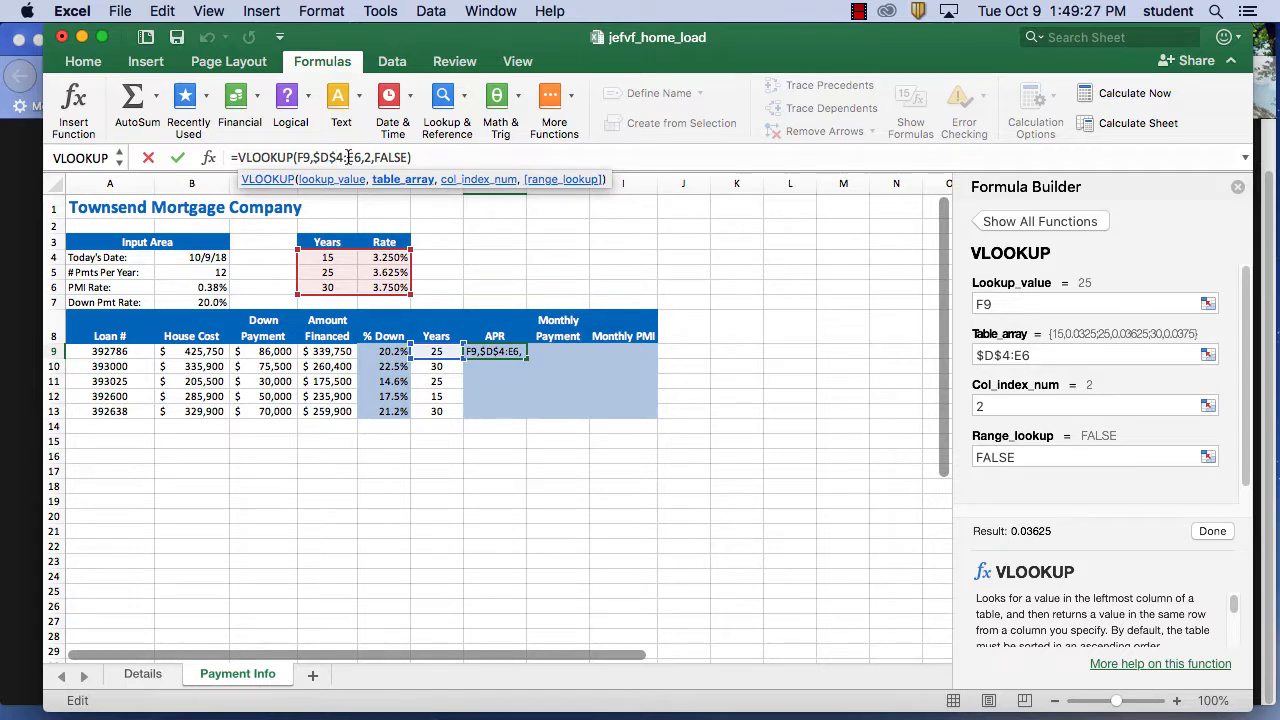
{"action": "left_click", "coordinate": [348, 157]}
{"action": "type", "text": "$"}
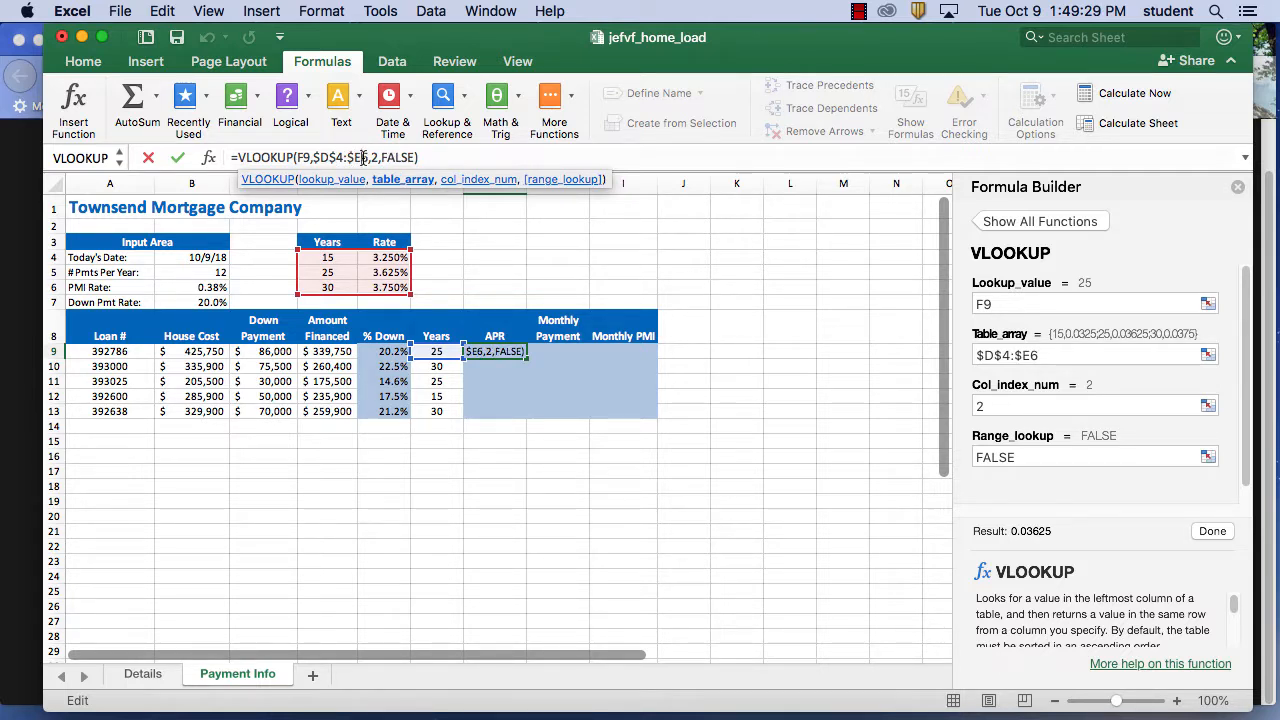
{"action": "left_click", "coordinate": [363, 157]}
{"action": "type", "text": "$"}
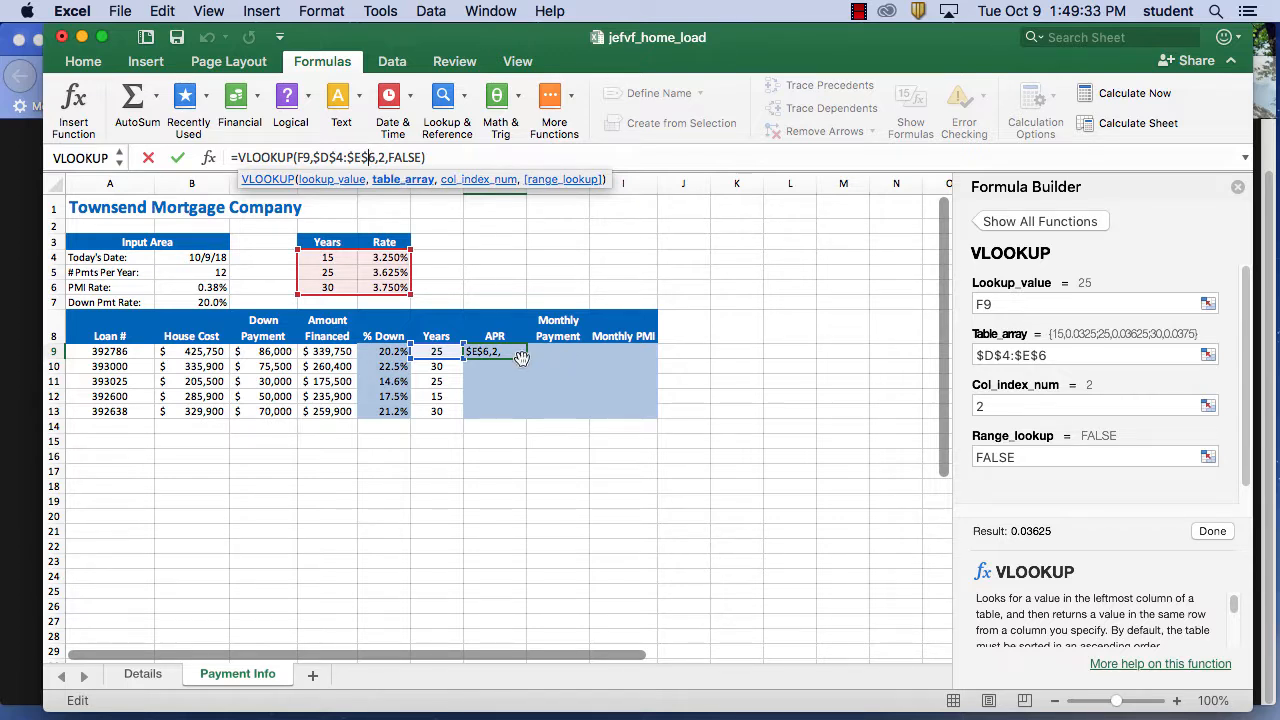
{"action": "left_click", "coordinate": [177, 157]}
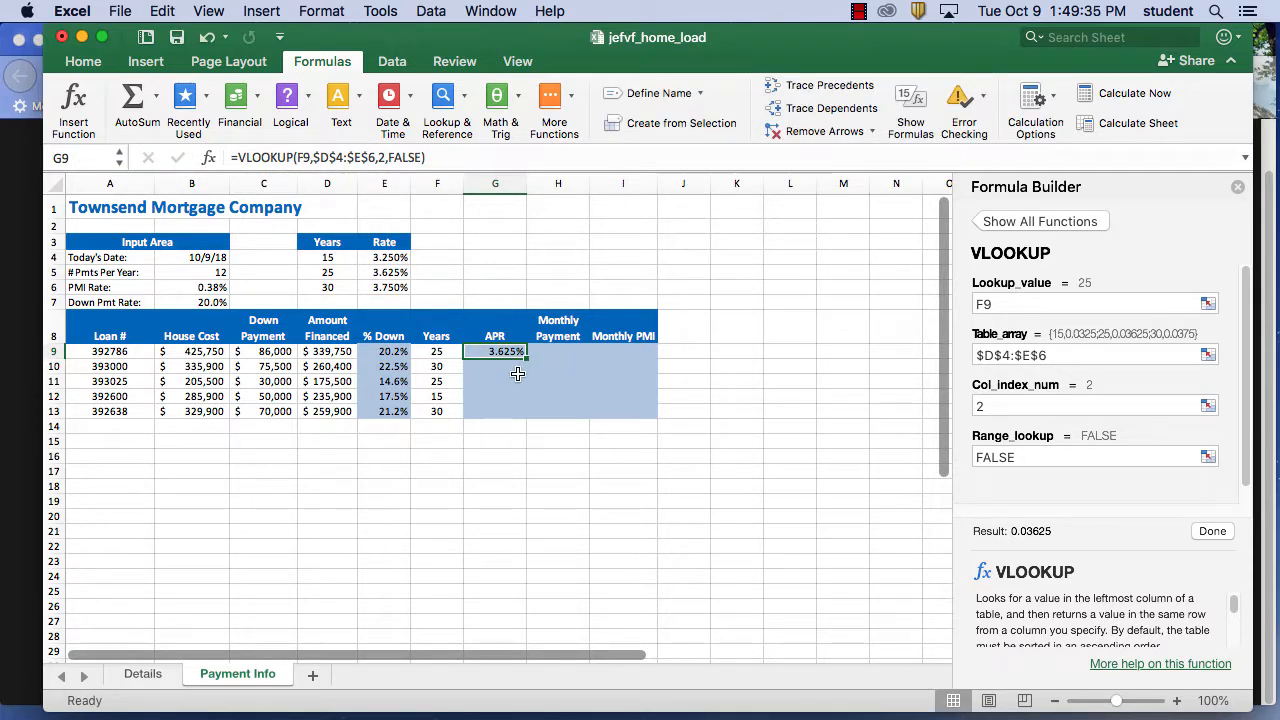
- Fill the APR lookup formula from G9 down through G13
{"action": "left_click_drag", "start_coordinate": [527, 357], "coordinate": [530, 416]}
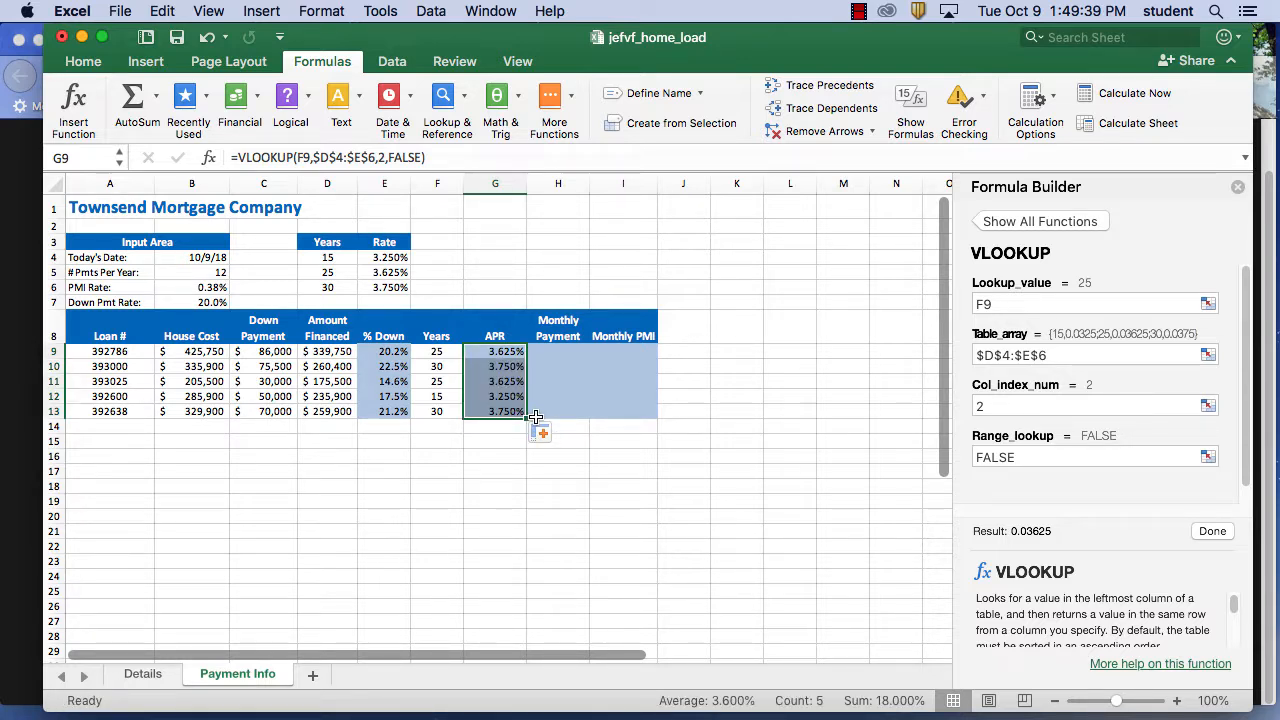
{"action": "left_click", "coordinate": [503, 350]}
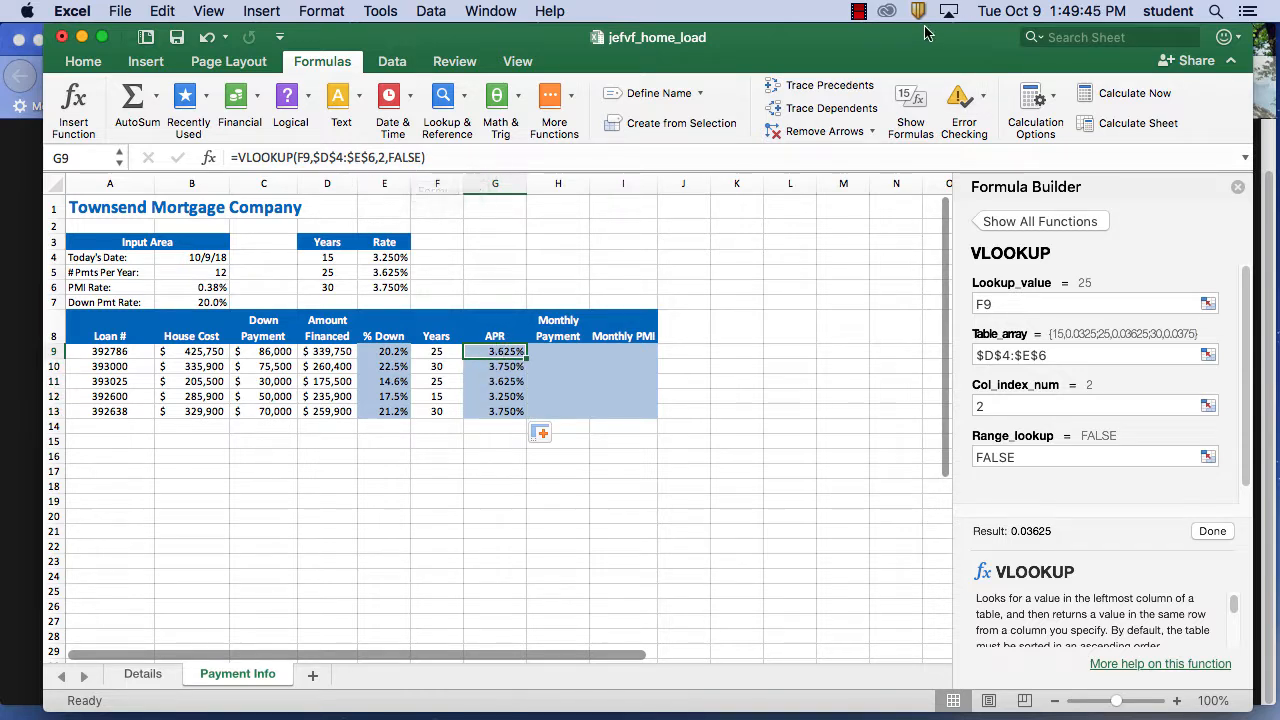
{"action": "left_click", "coordinate": [858, 11]}
{"action": "left_click", "coordinate": [884, 58]}
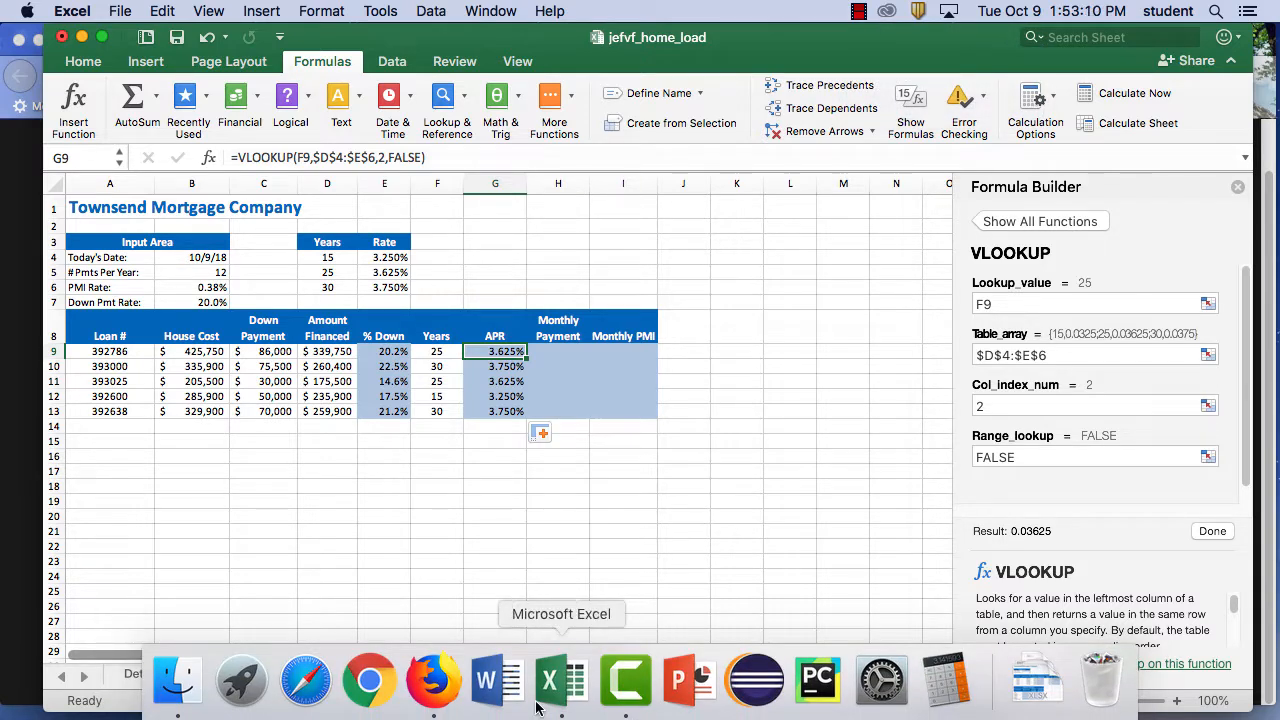
- Switch to Firefox and play the tutorial video through the PMT monthly payment section, up to 2:41
{"action": "left_click", "coordinate": [433, 690]}
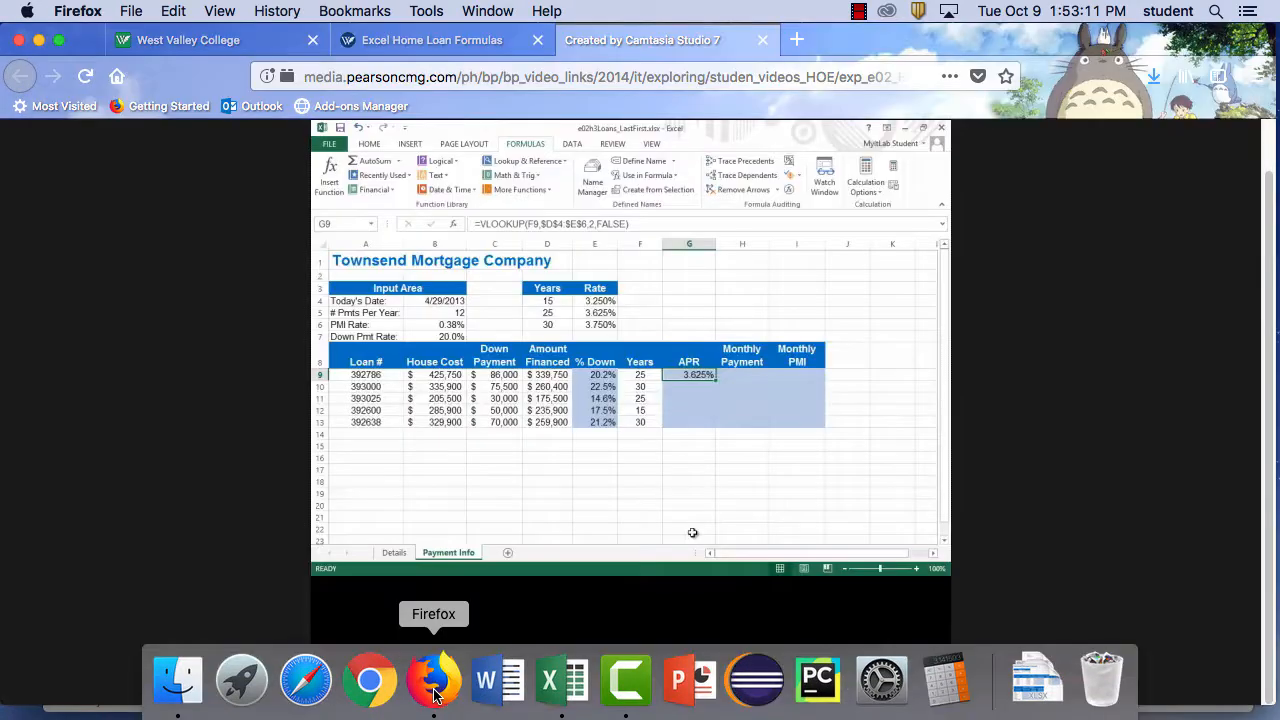
{"action": "left_click", "coordinate": [326, 685]}
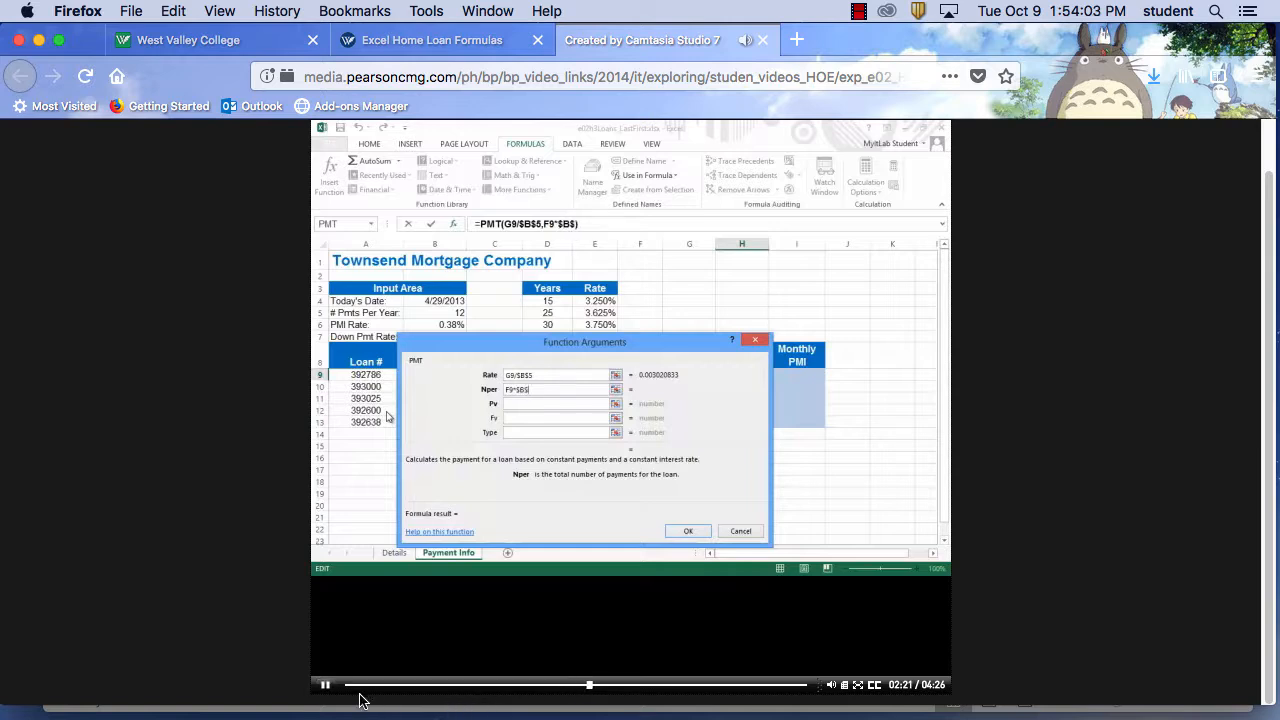
{"action": "left_click", "coordinate": [330, 687]}
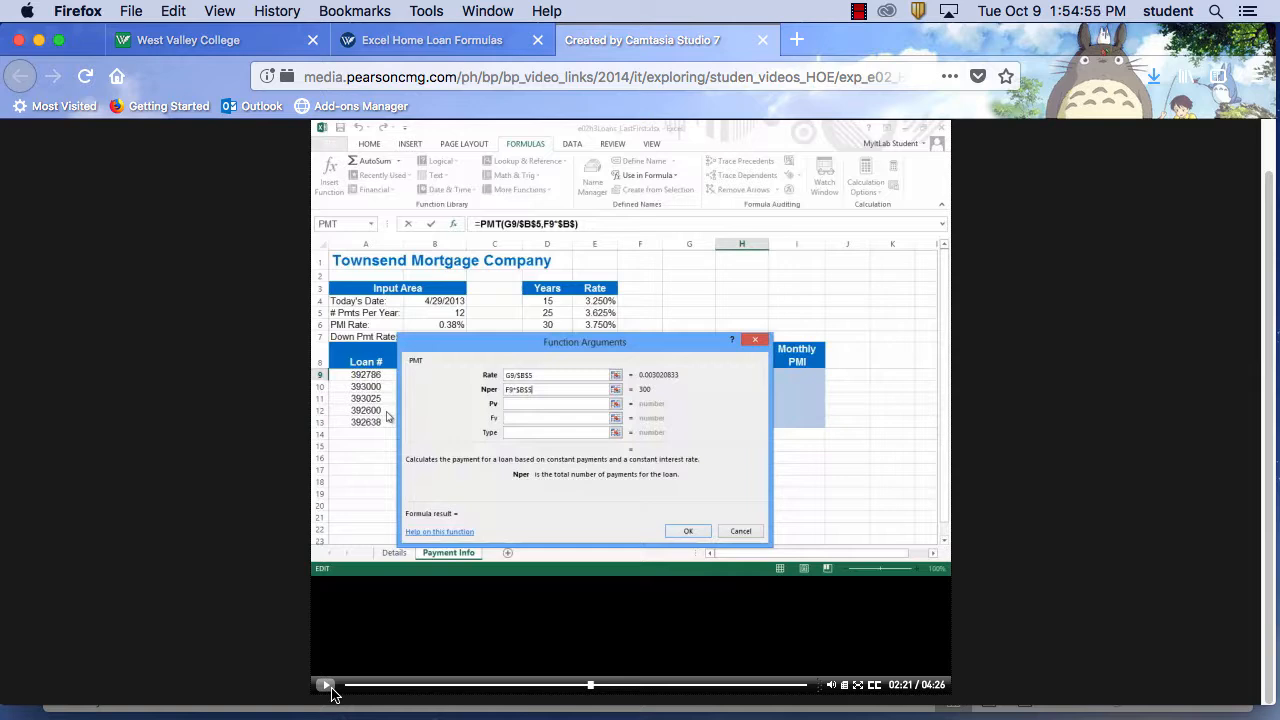
{"action": "left_click", "coordinate": [333, 690]}
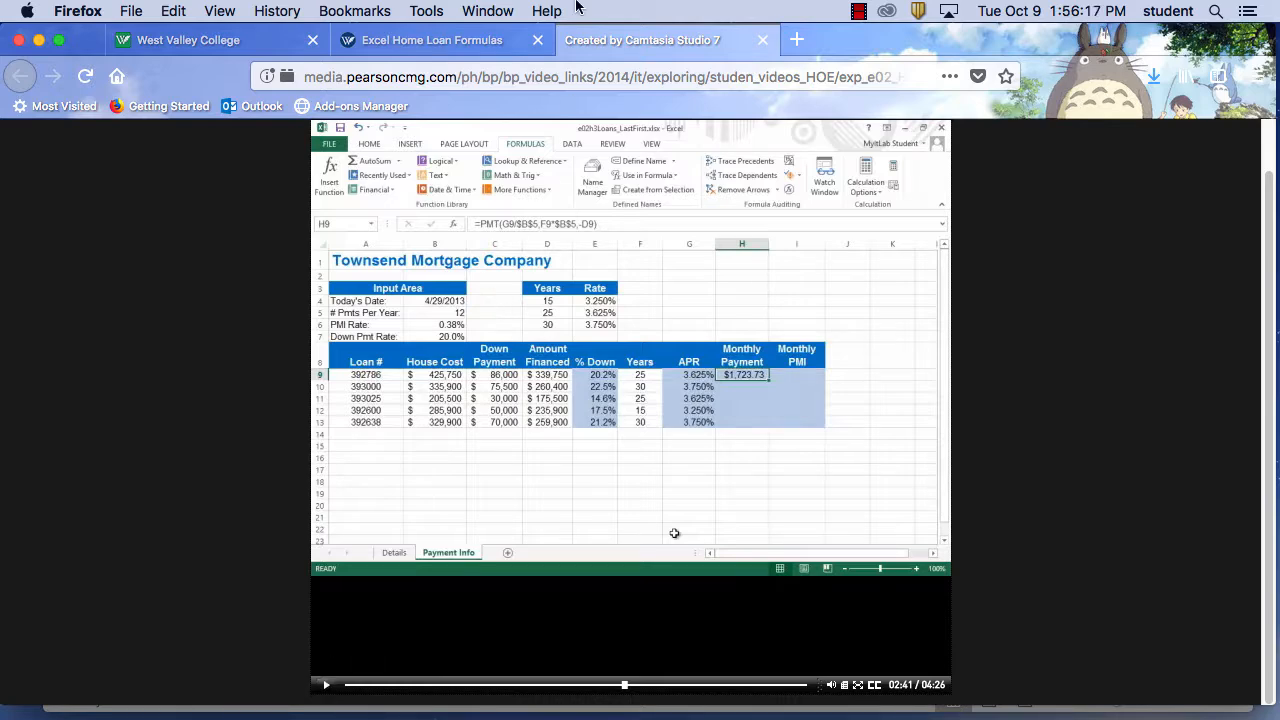
- Go back through the tutorial video between 2:11 and 2:34 to review the Rate, Nper and Pv arguments of PMT
{"action": "left_click", "coordinate": [433, 40]}
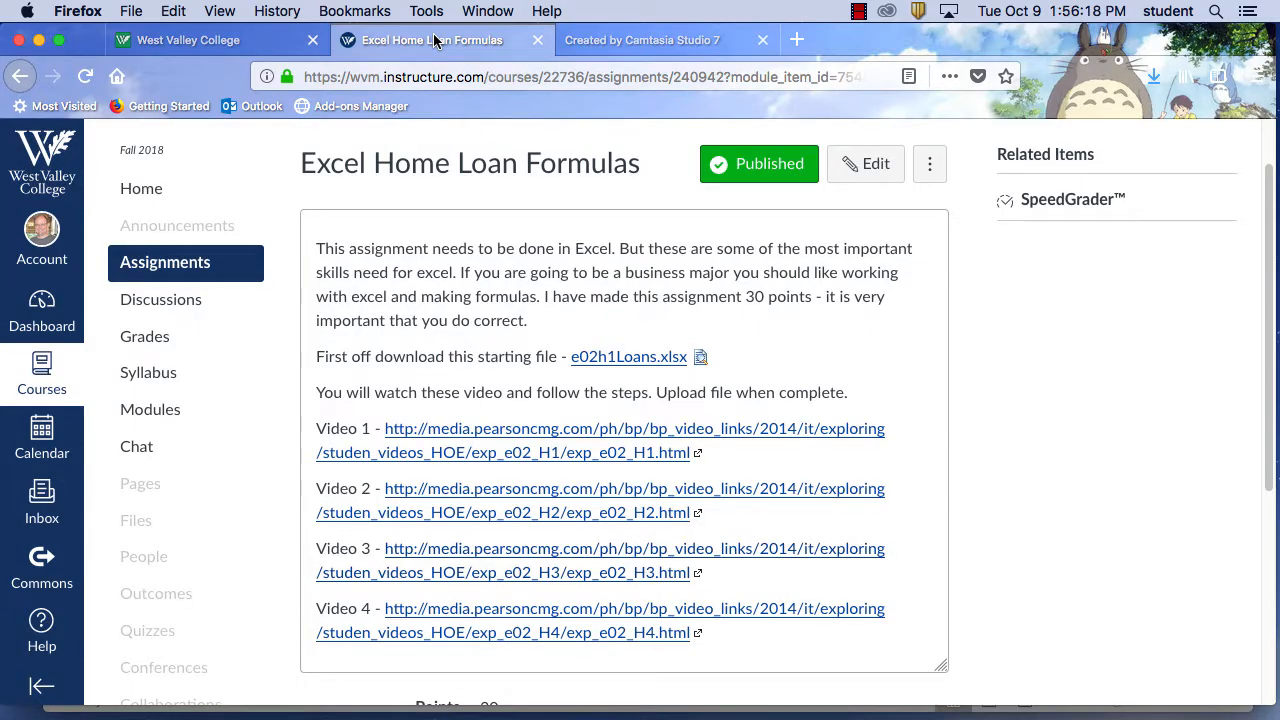
{"action": "left_click", "coordinate": [625, 40]}
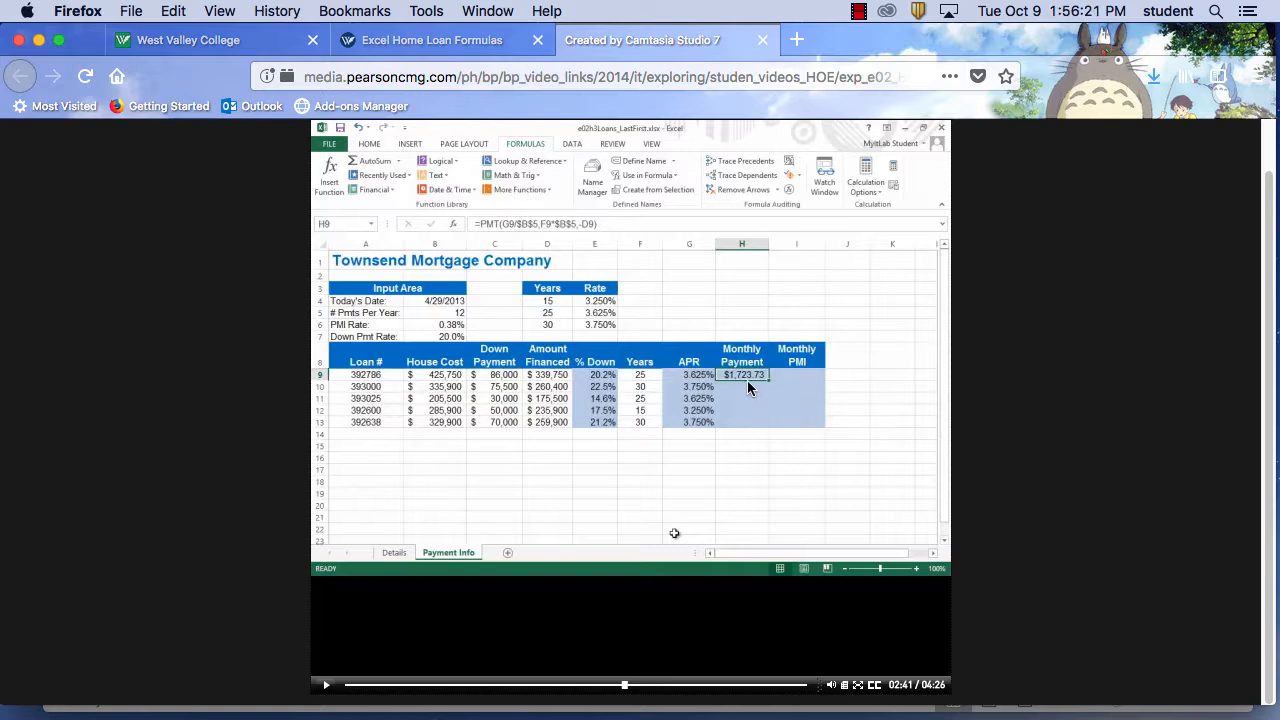
{"action": "left_click", "coordinate": [622, 686]}
{"action": "left_click_drag", "start_coordinate": [622, 688], "coordinate": [573, 689]}
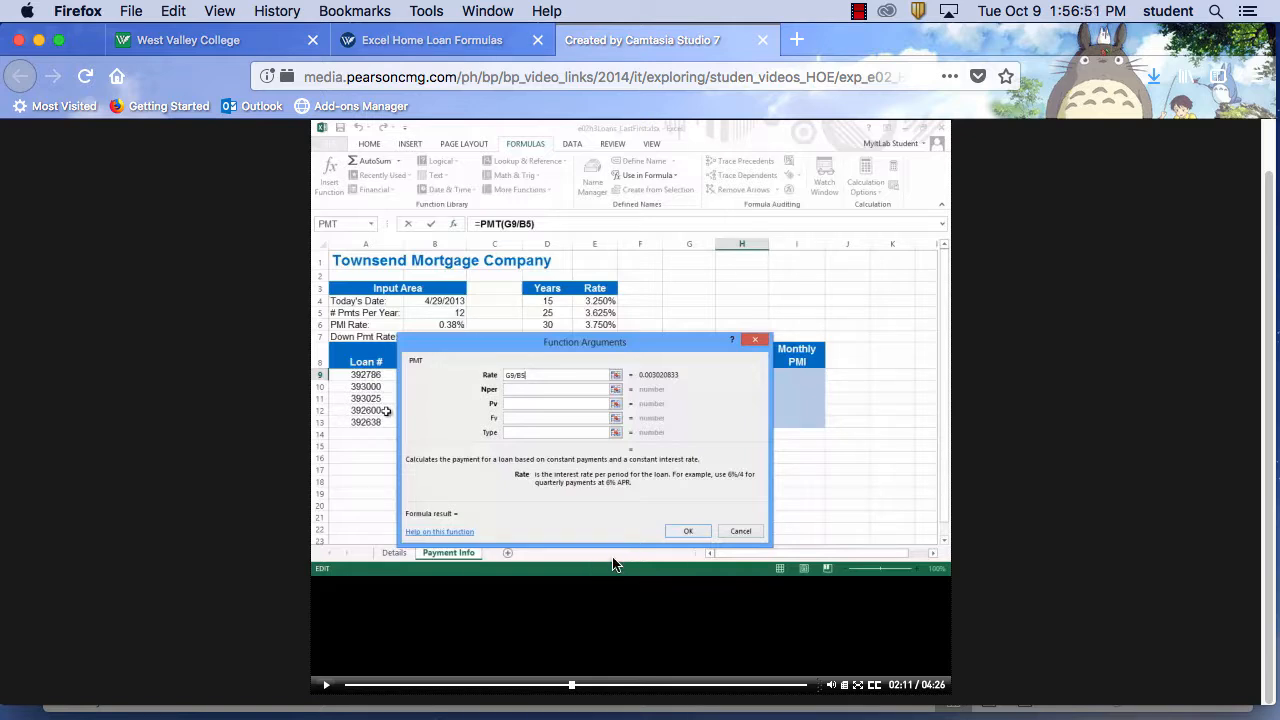
{"action": "left_click_drag", "start_coordinate": [572, 686], "coordinate": [594, 690]}
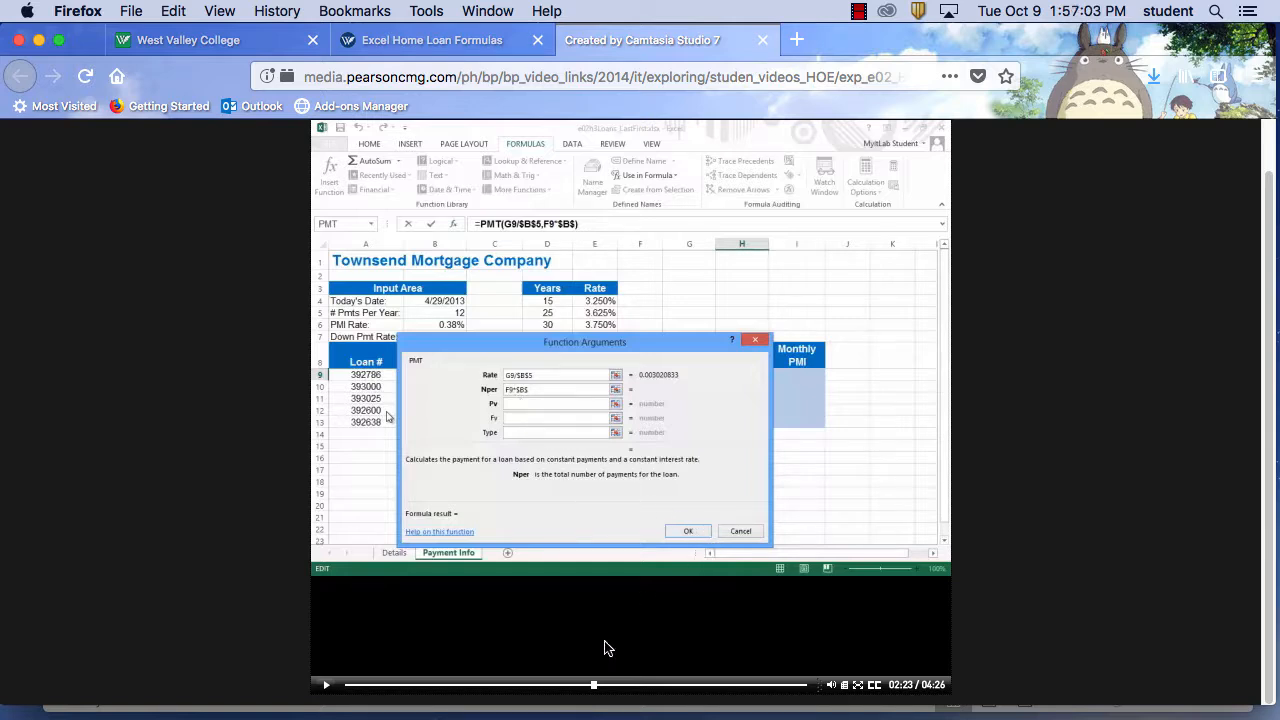
{"action": "left_click_drag", "start_coordinate": [595, 690], "coordinate": [614, 688]}
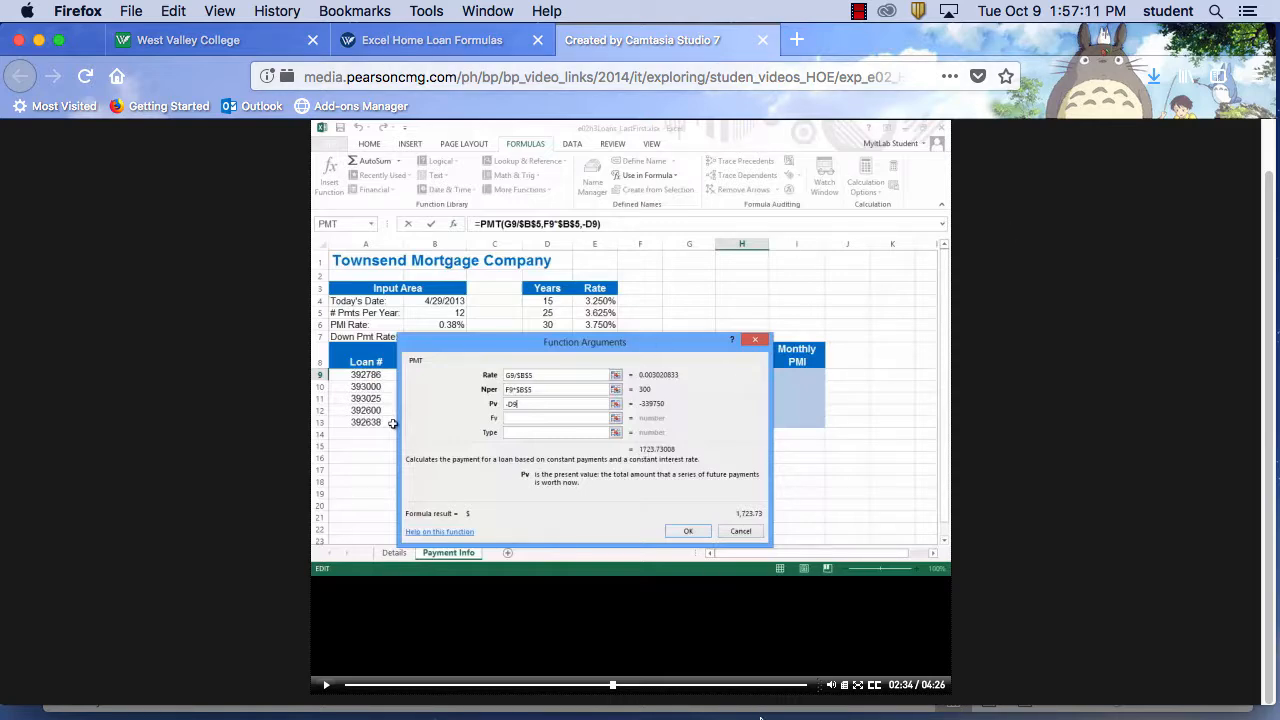
- Switch to Excel and insert the financial function PMT in the first loan's Monthly Payment cell, H9
{"action": "mouse_move", "coordinate": [760, 716]}
{"action": "left_click", "coordinate": [550, 683]}
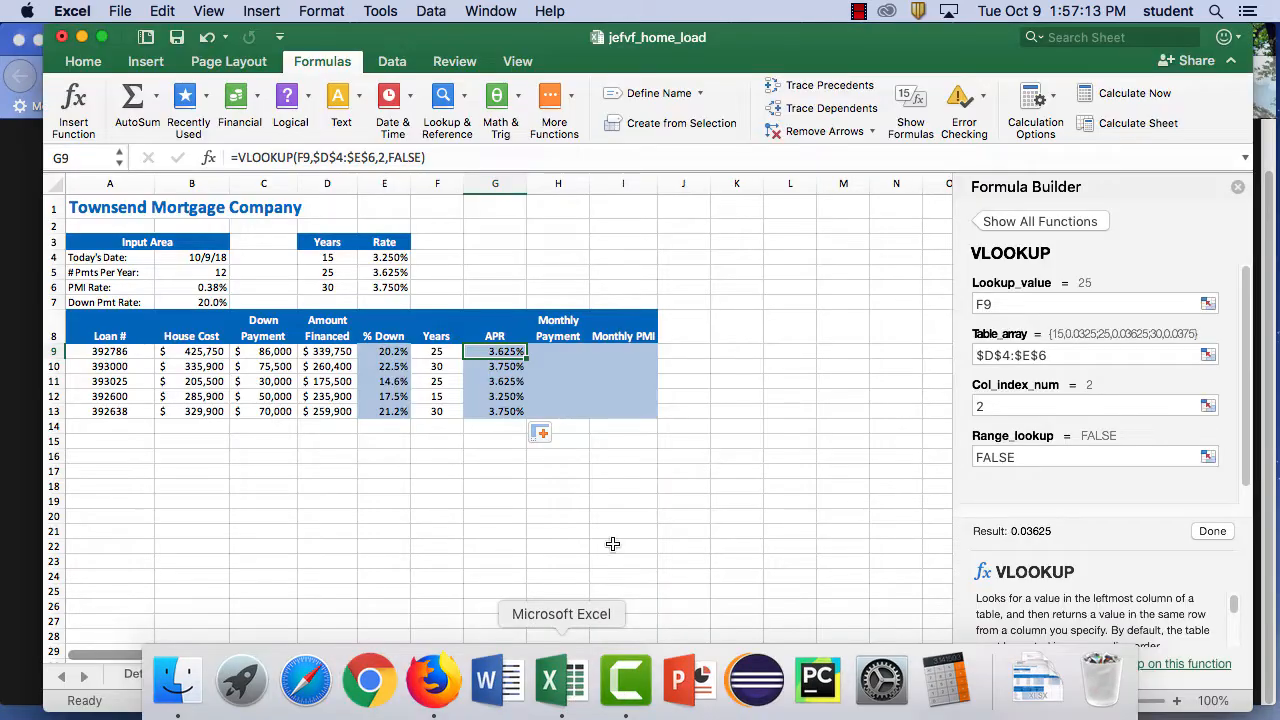
{"action": "left_click", "coordinate": [566, 350]}
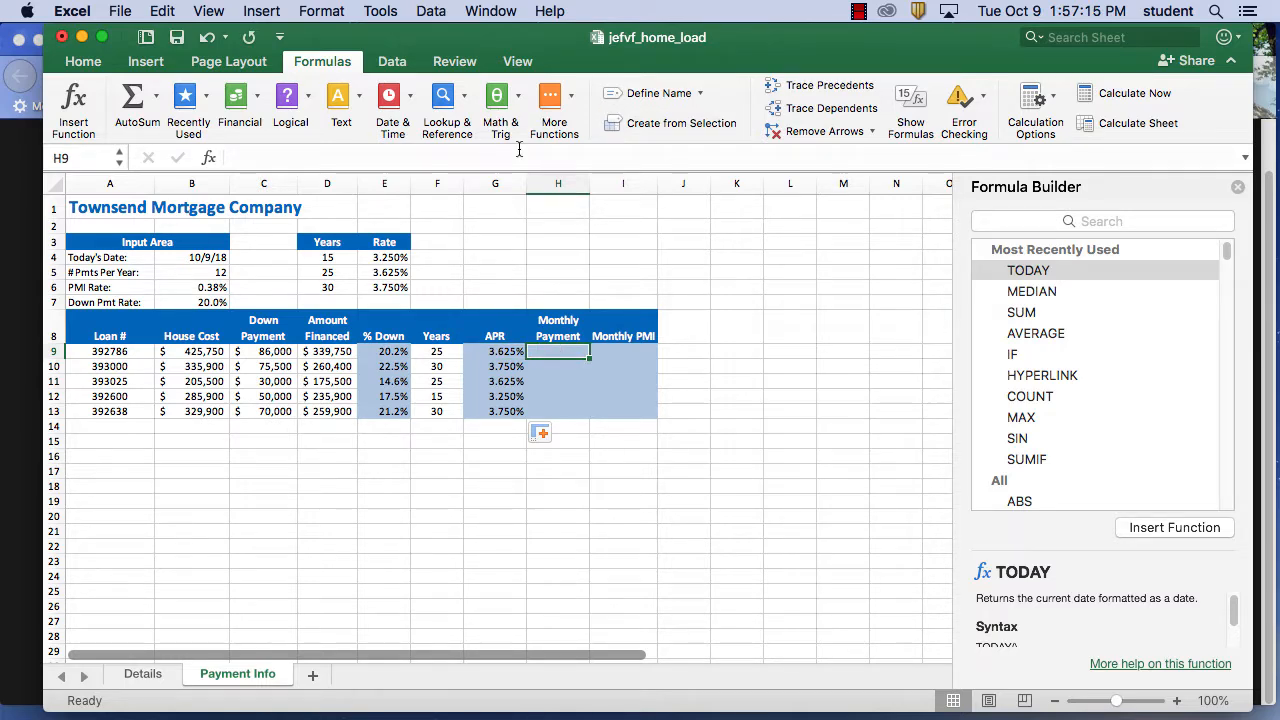
{"action": "left_click", "coordinate": [258, 98]}
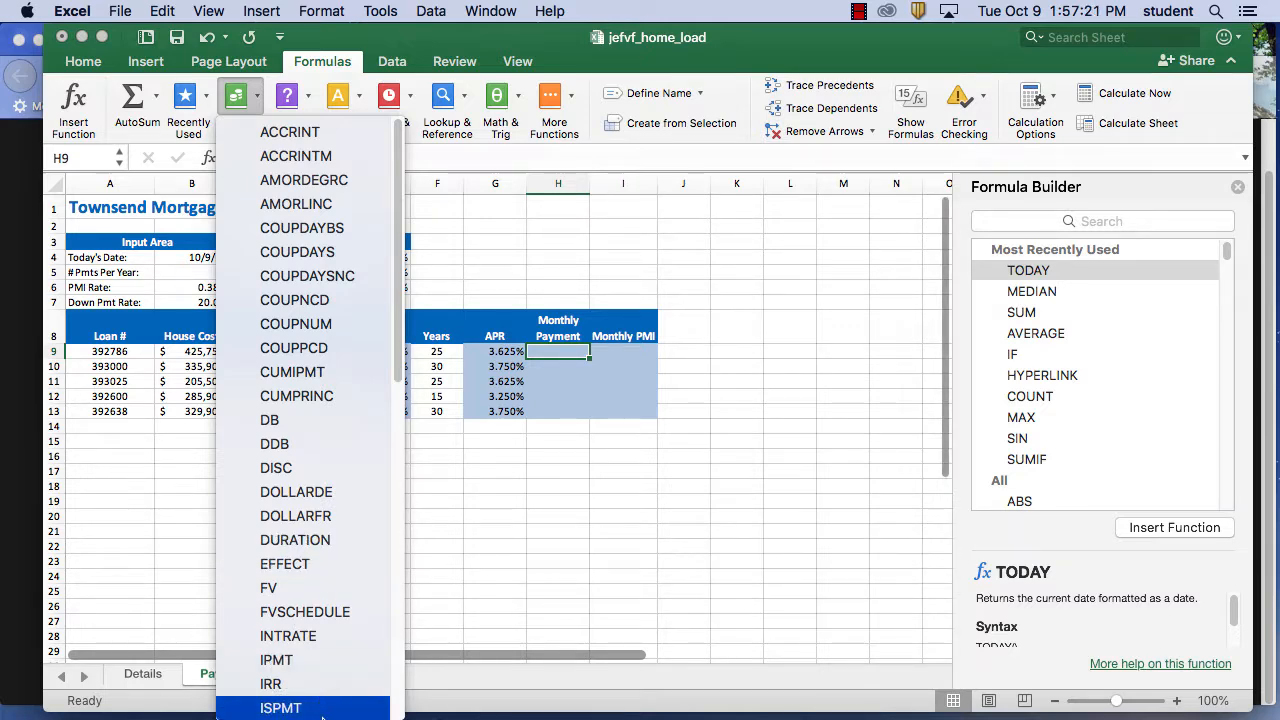
{"action": "mouse_move", "coordinate": [320, 712]}
{"action": "scroll", "coordinate": [306, 694], "scroll_direction": "down", "scroll_amount": 10}
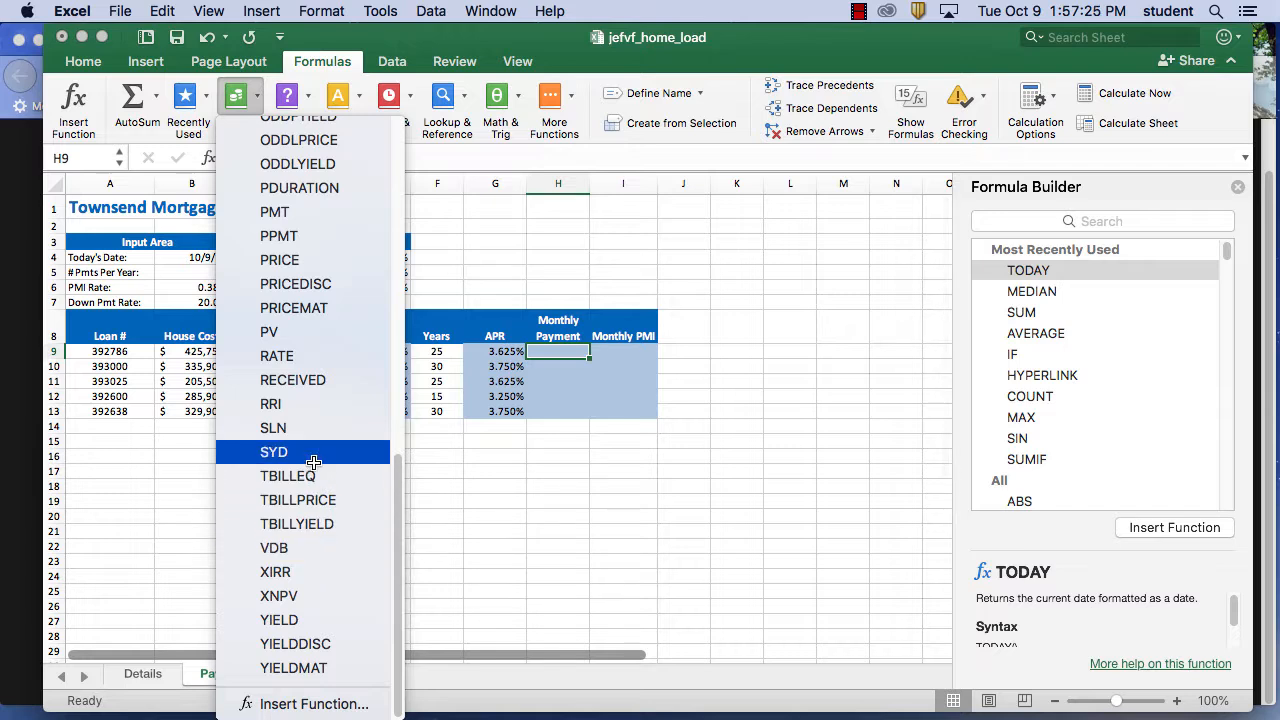
{"action": "left_click", "coordinate": [296, 213]}
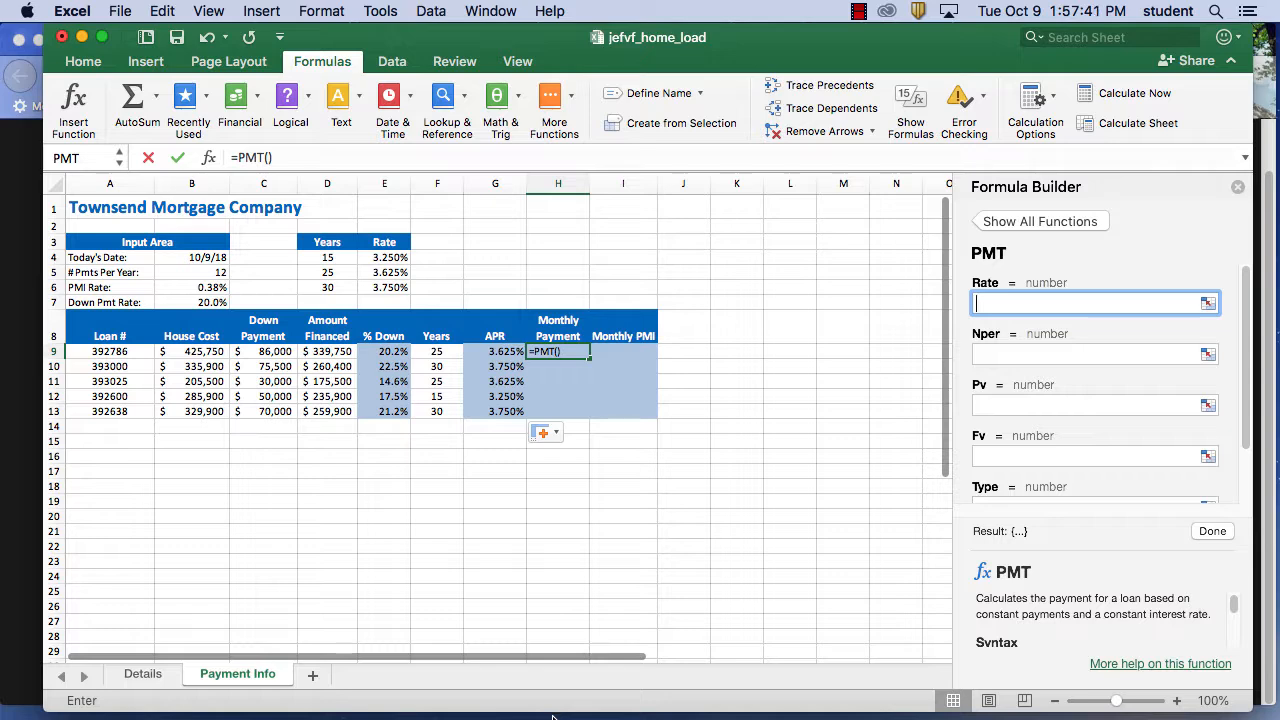
- Check the paused tutorial video in Firefox and set PMT's Rate argument in Excel to G9/$B$5
{"action": "mouse_move", "coordinate": [556, 714]}
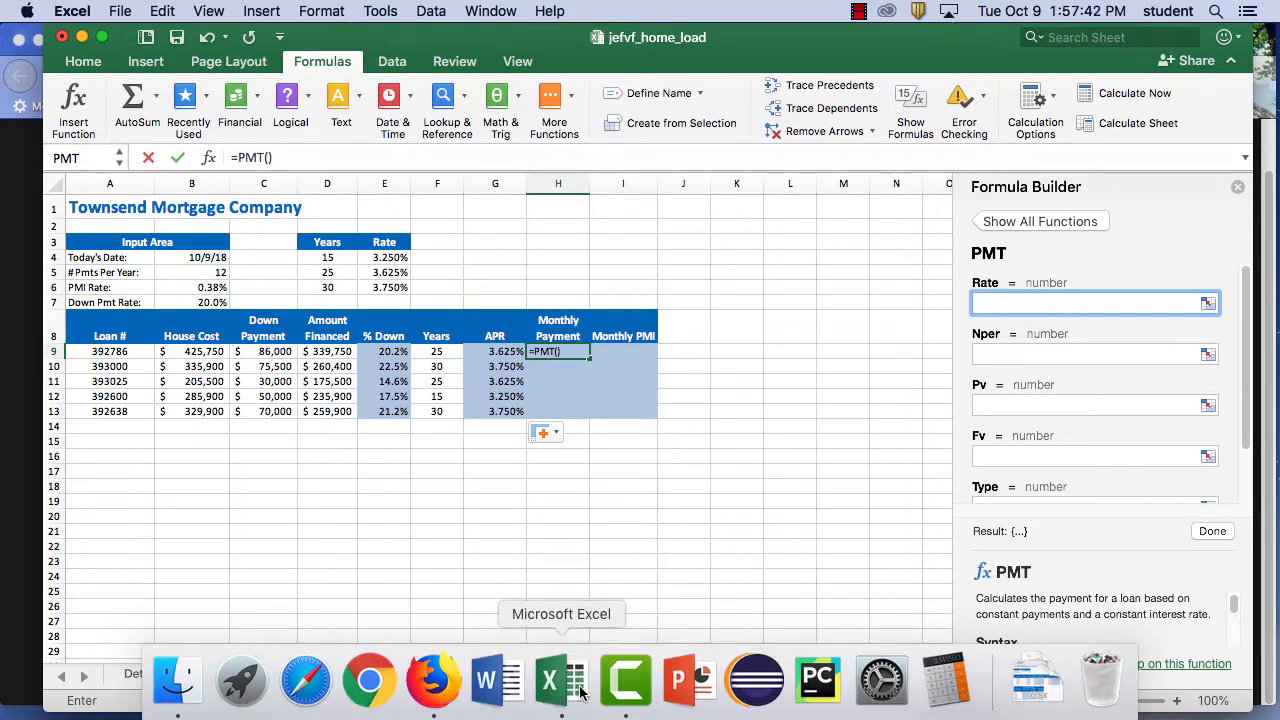
{"action": "left_click", "coordinate": [455, 698]}
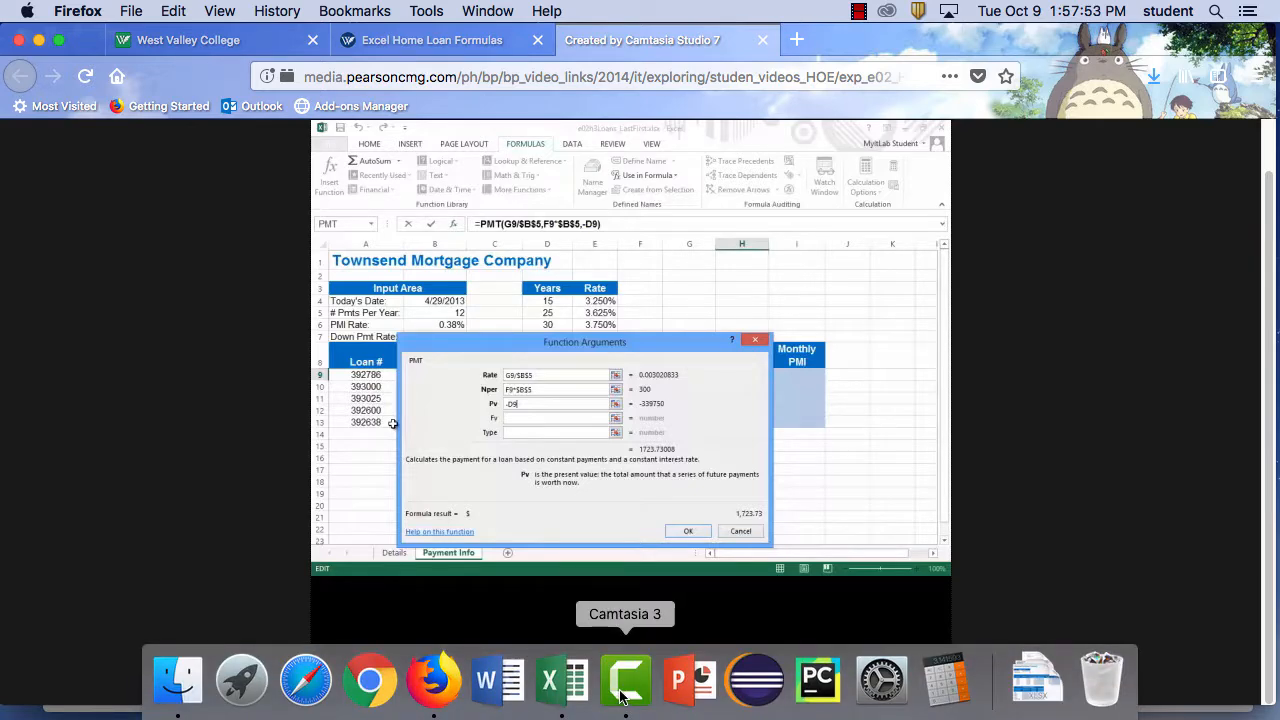
{"action": "left_click", "coordinate": [572, 690]}
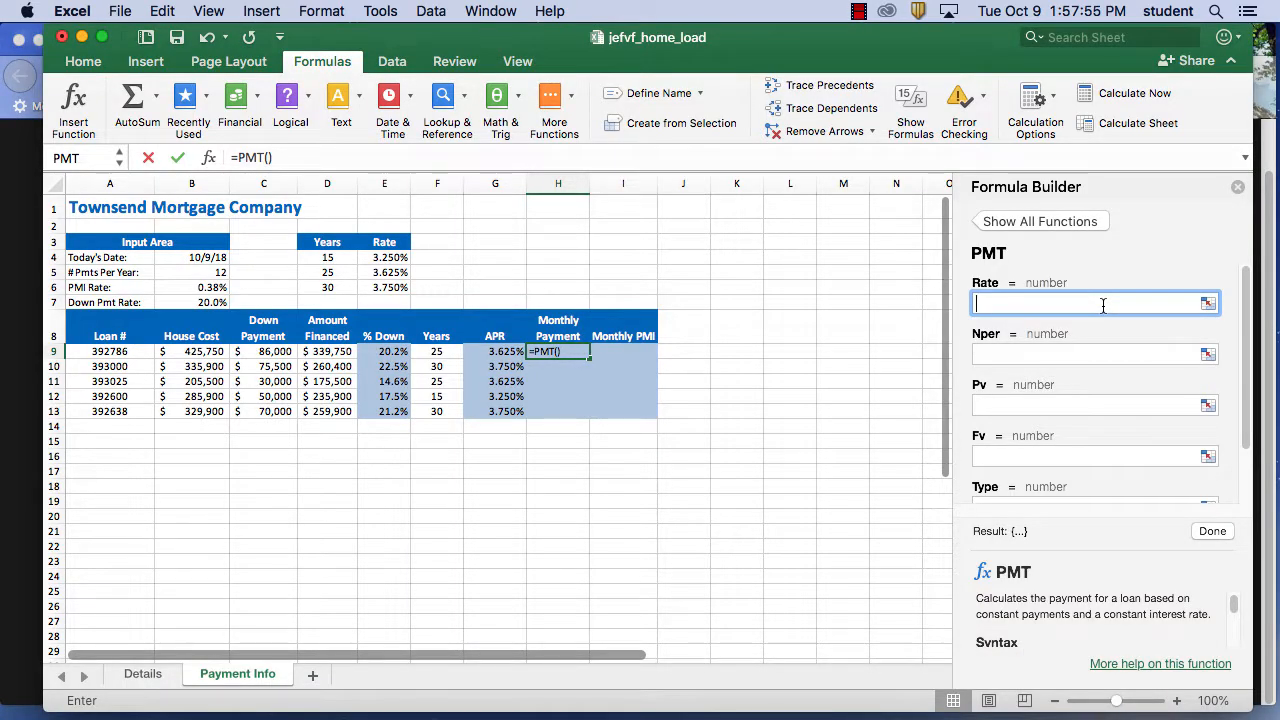
{"action": "type", "text": "G9"}
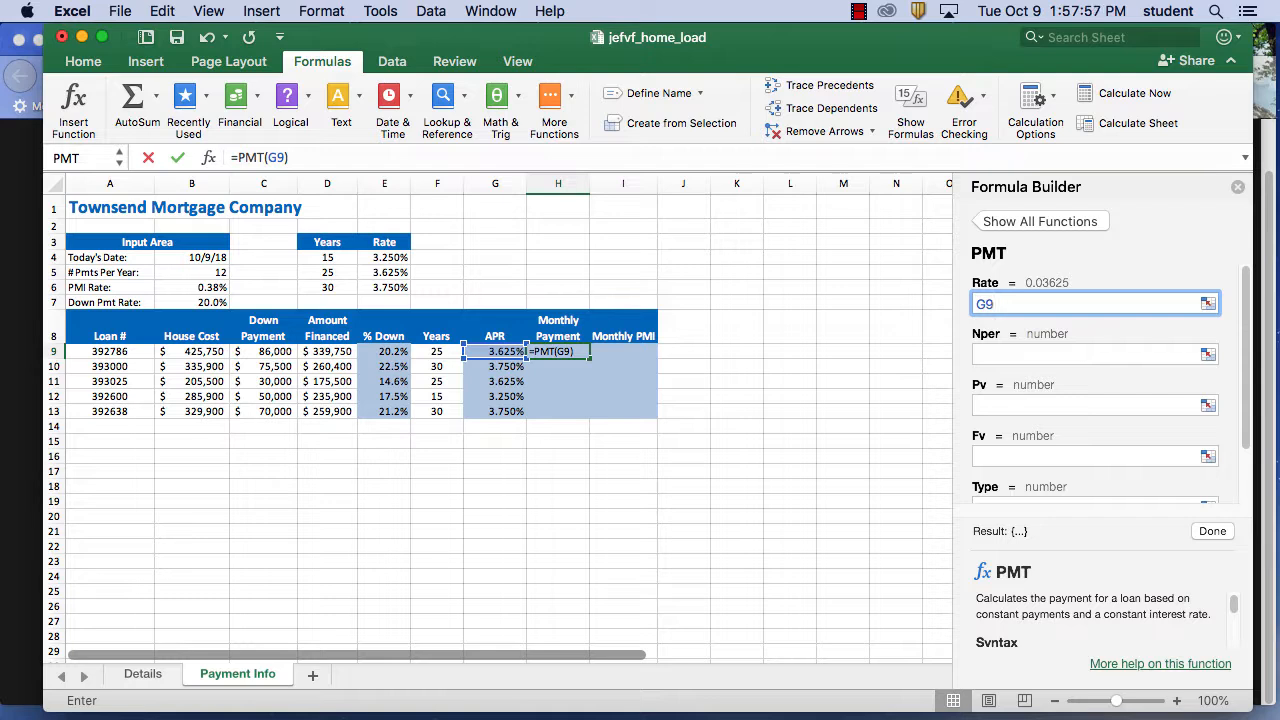
{"action": "type", "text": "/$b$5"}
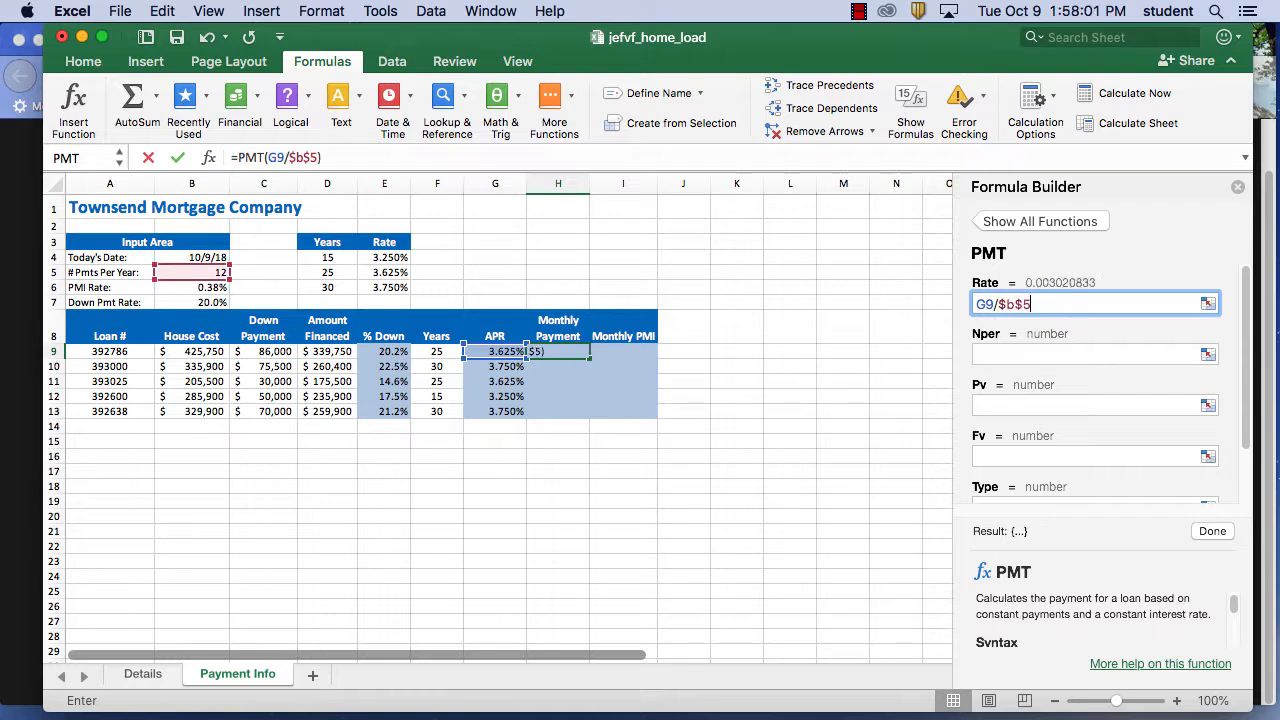
- Check the tutorial in Firefox for the number of periods and set PMT's Nper argument in Excel to F9*$B$5
{"action": "left_click", "coordinate": [1131, 348]}
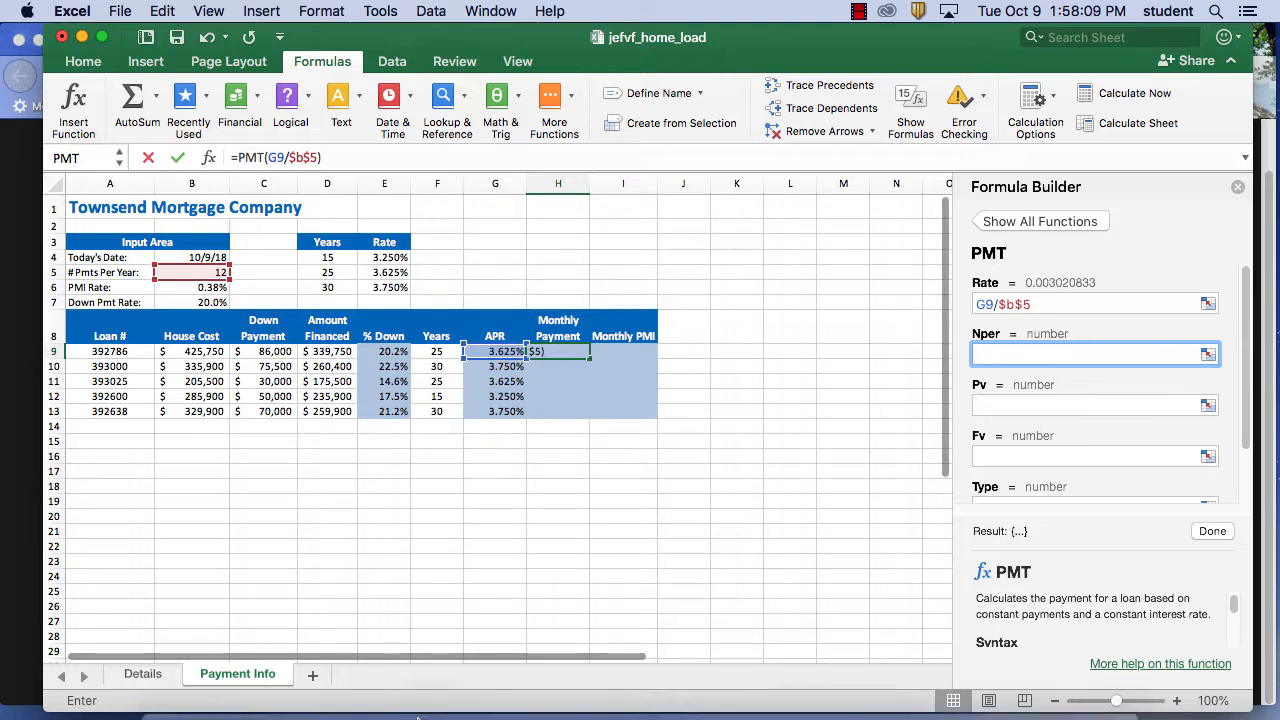
{"action": "mouse_move", "coordinate": [440, 712]}
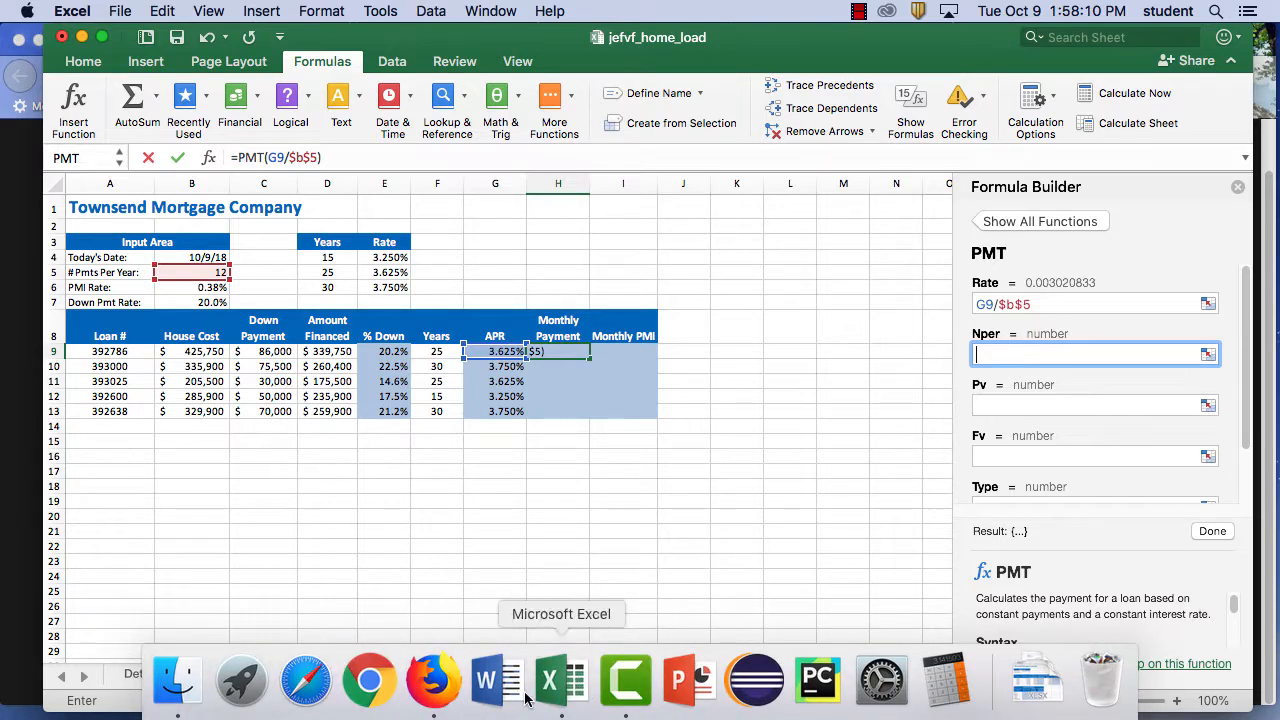
{"action": "left_click", "coordinate": [433, 685]}
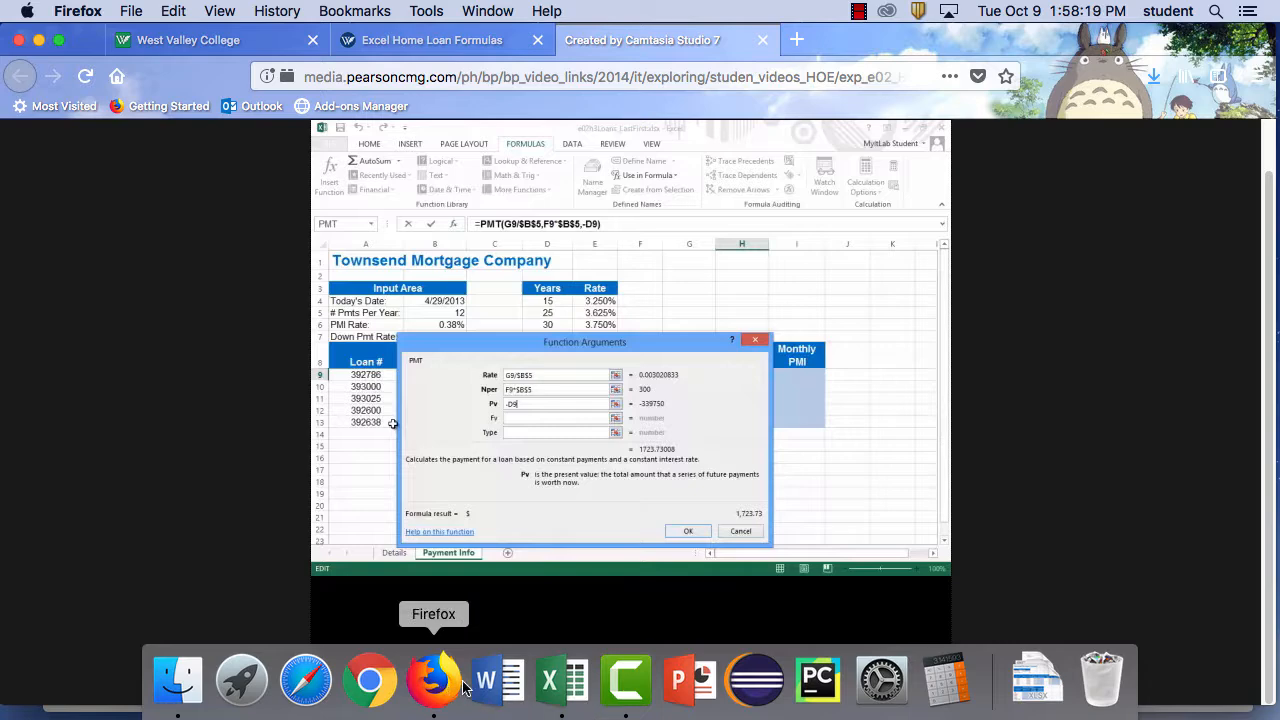
{"action": "left_click", "coordinate": [550, 680]}
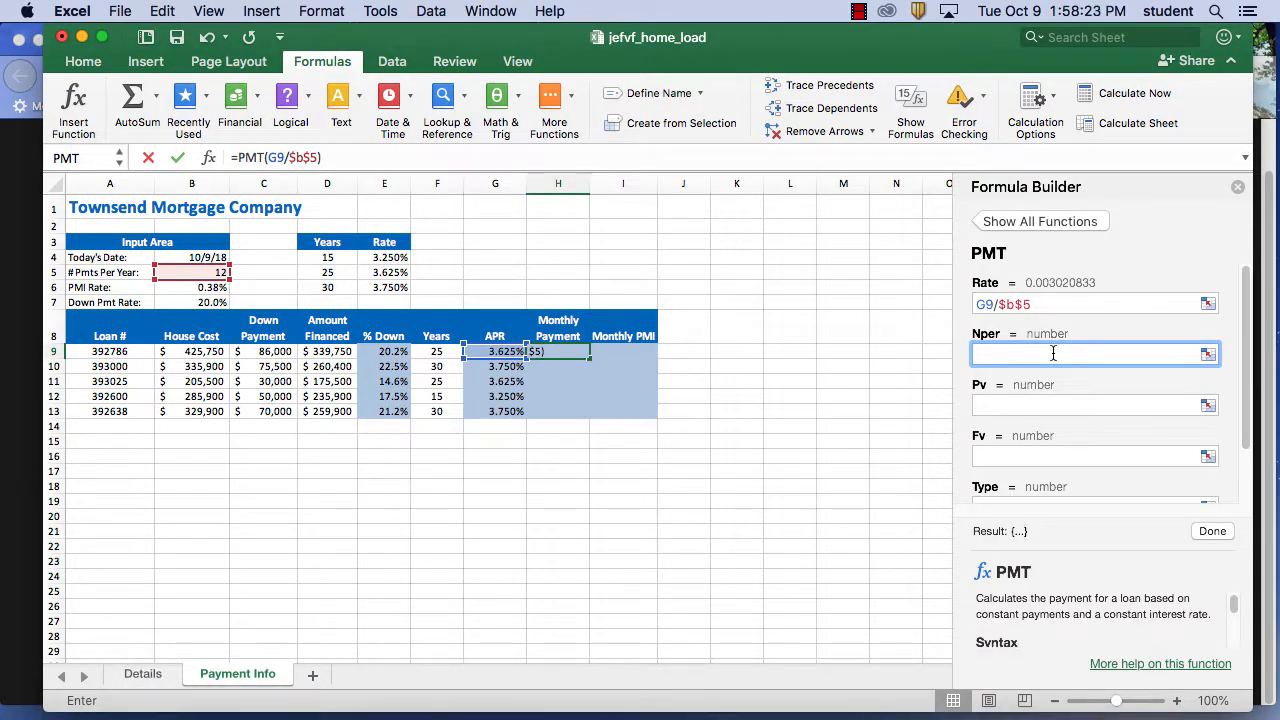
{"action": "type", "text": "F9"}
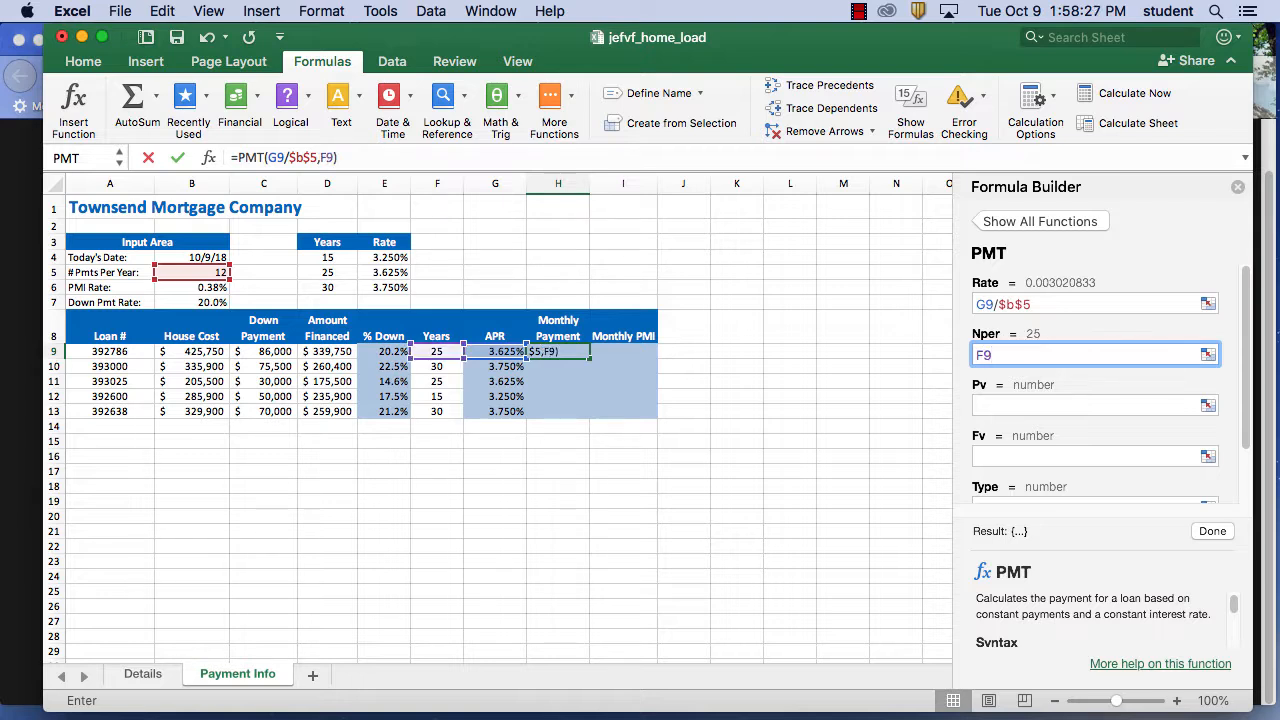
{"action": "type", "text": "*$b$5"}
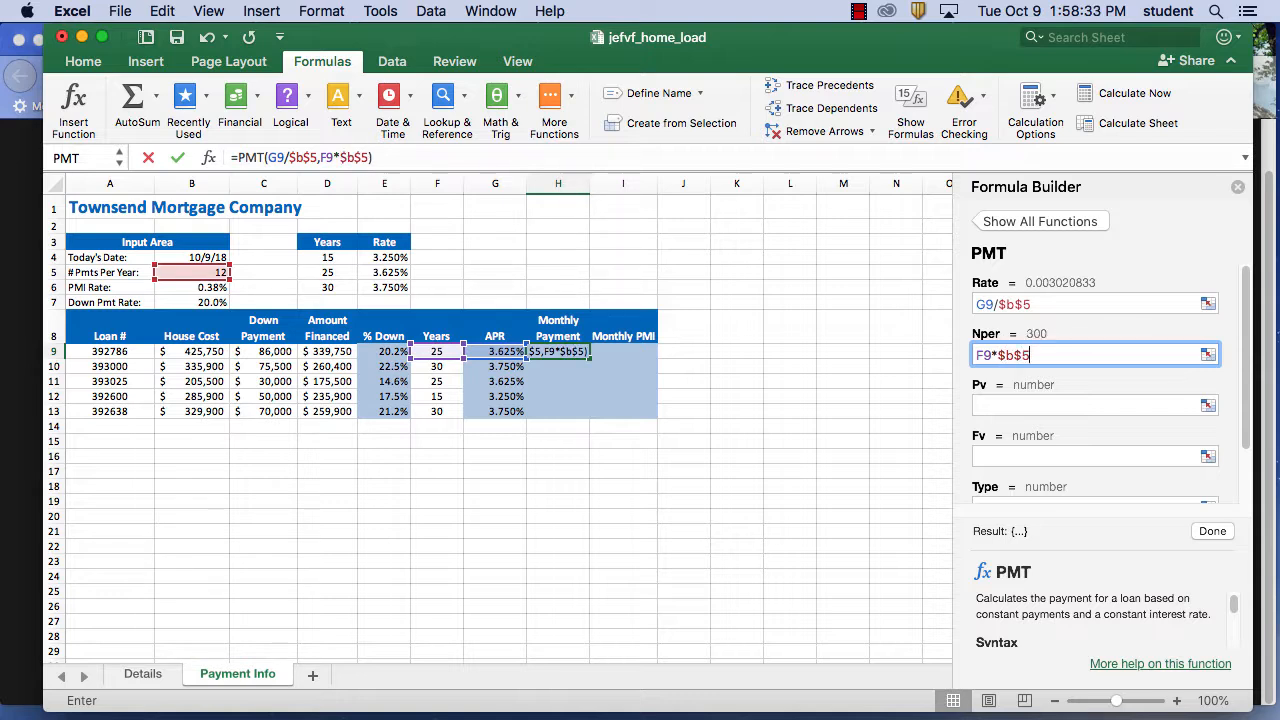
- Check the tutorial in Firefox for the present value and set PMT's Pv argument in Excel to -D9
{"action": "left_click", "coordinate": [1035, 402]}
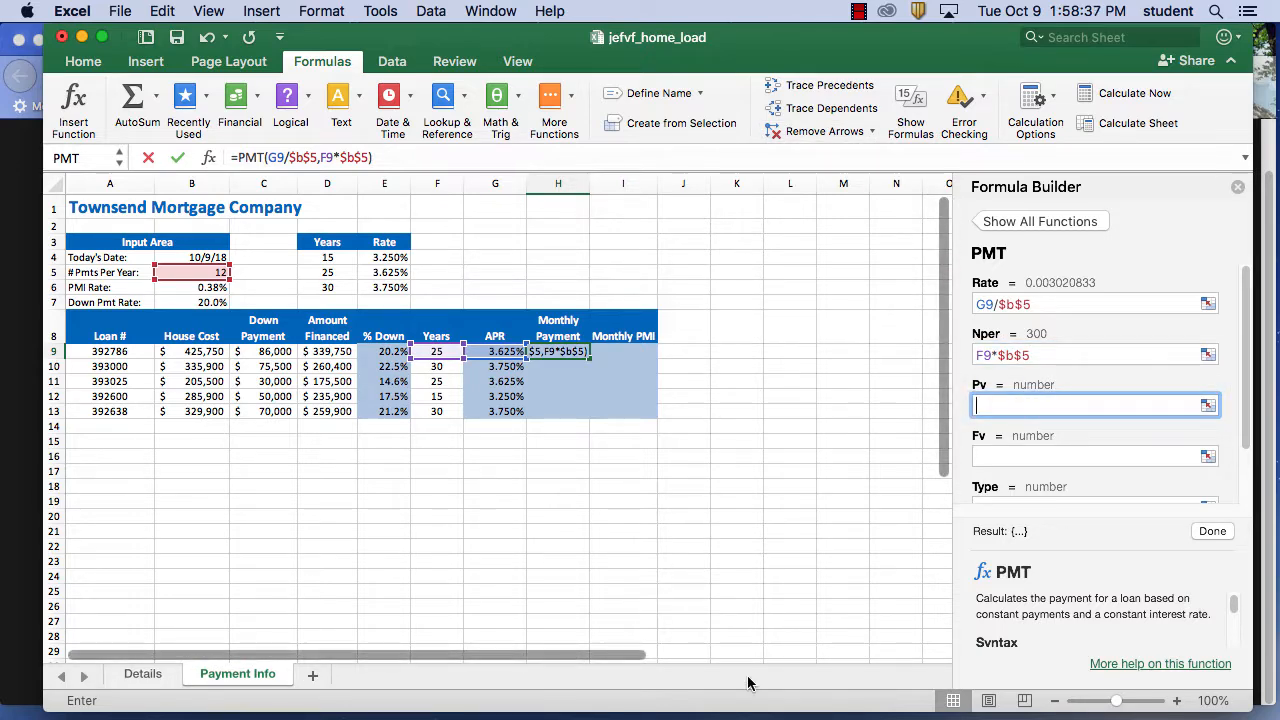
{"action": "mouse_move", "coordinate": [745, 716]}
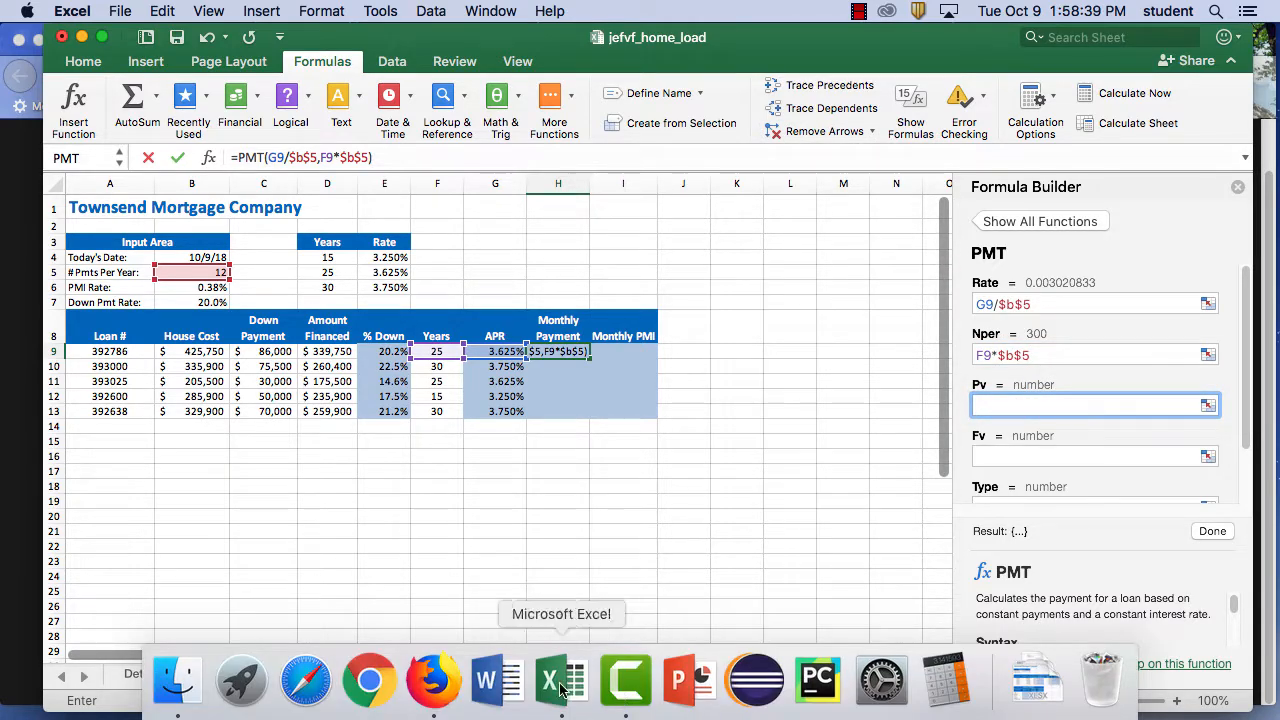
{"action": "left_click", "coordinate": [432, 680]}
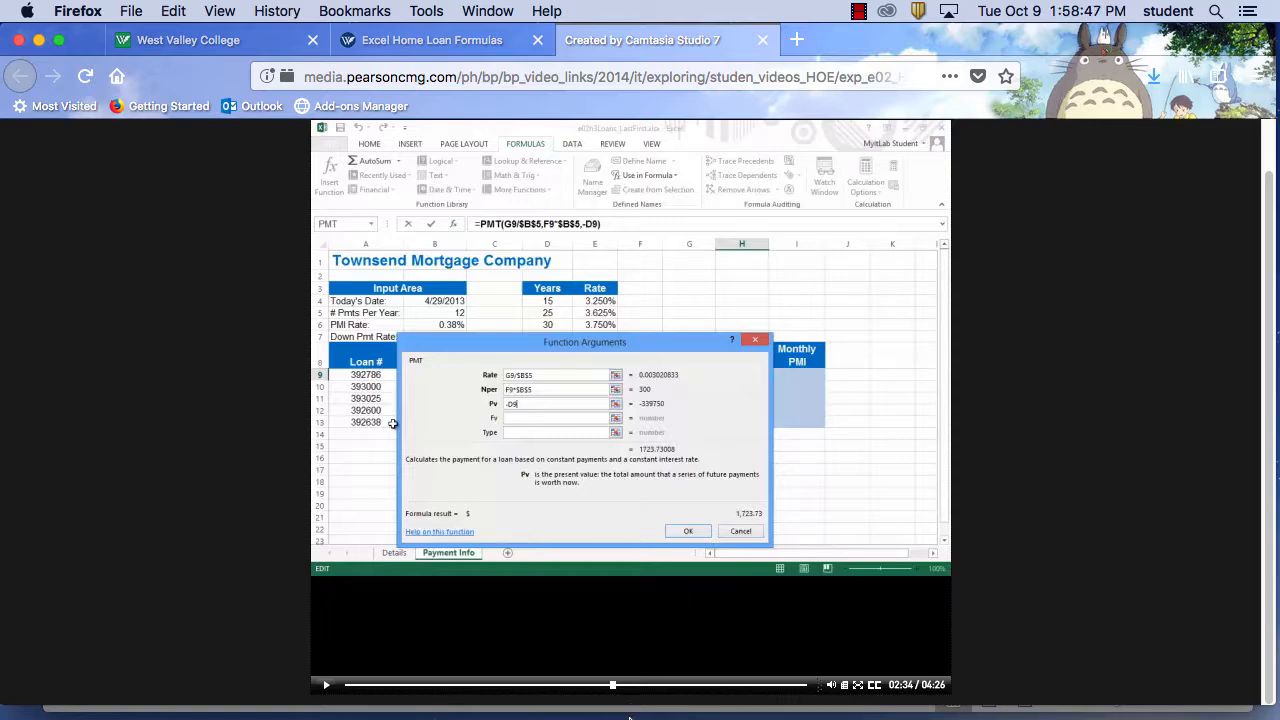
{"action": "mouse_move", "coordinate": [628, 705]}
{"action": "left_click", "coordinate": [560, 682]}
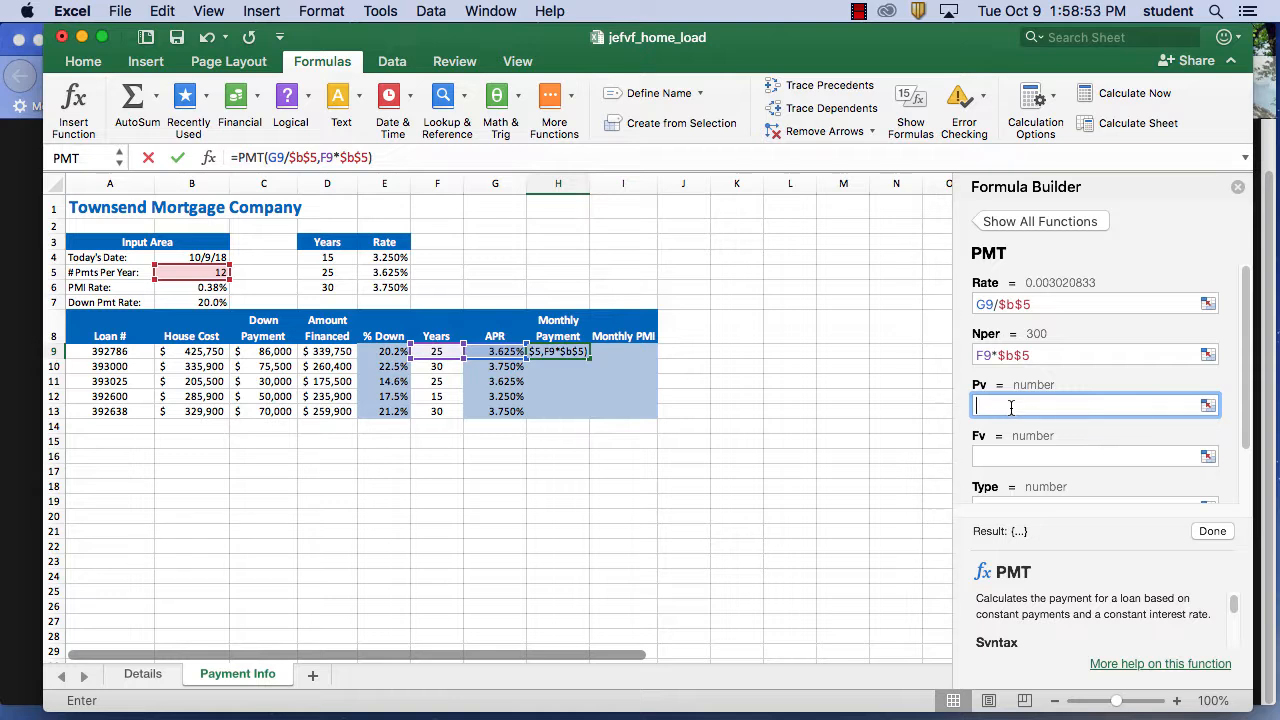
{"action": "type", "text": "-D9"}
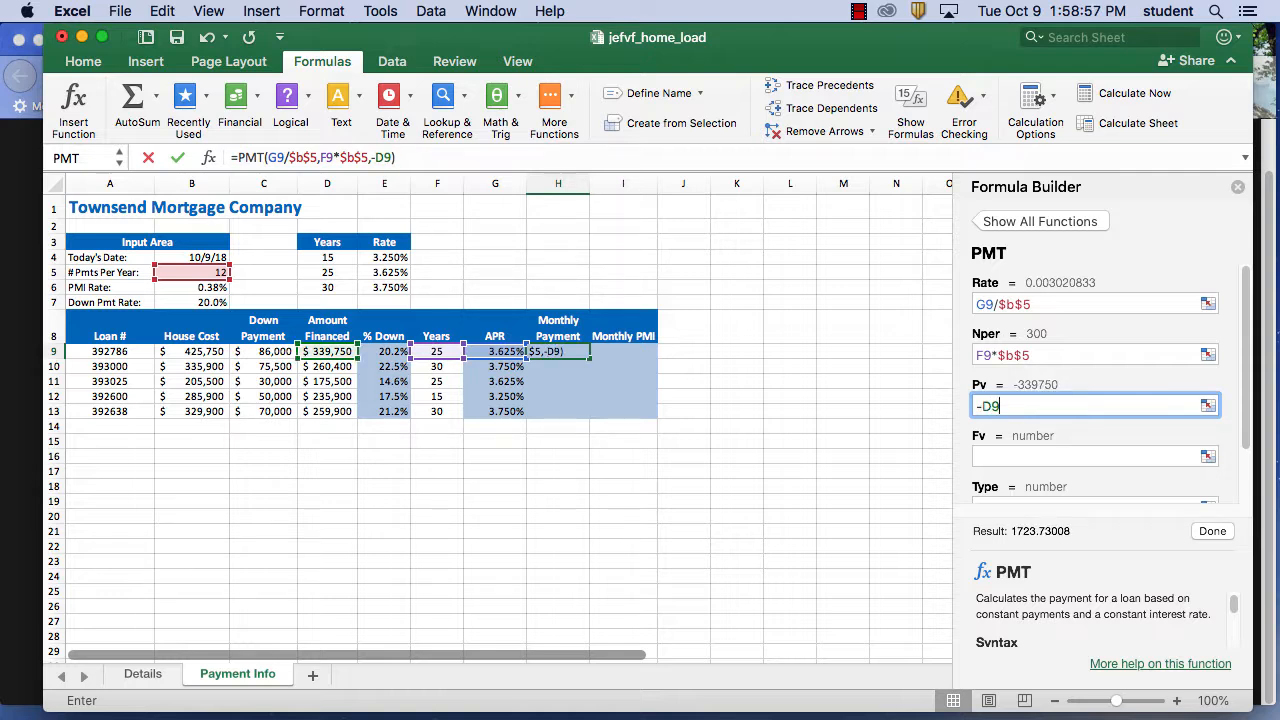
- Complete the PMT formula in H9 and fill it down through H13
{"action": "left_click", "coordinate": [1214, 531]}
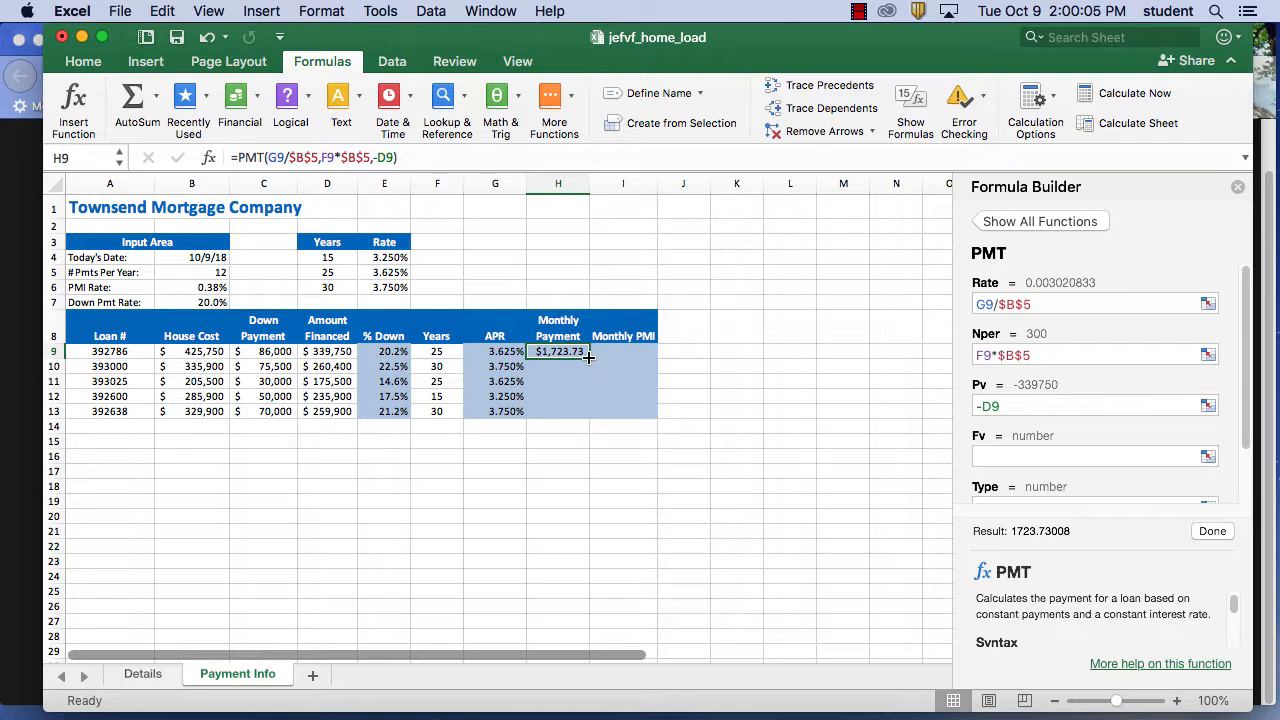
{"action": "left_click_drag", "start_coordinate": [591, 358], "coordinate": [601, 418]}
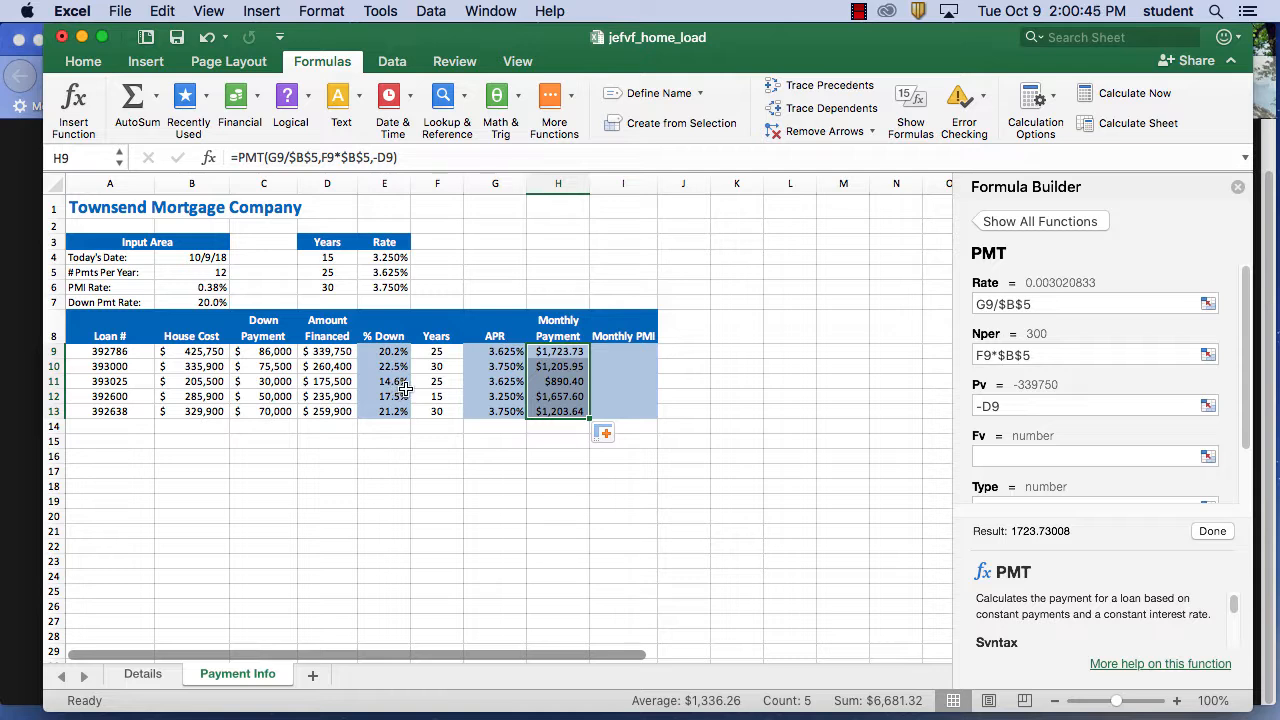
- Switch to Firefox and watch the tutorial's Monthly PMI section, pausing at about 4:01 where the IF formula is shown
{"action": "scroll", "coordinate": [557, 532], "scroll_direction": "down", "scroll_amount": 1}
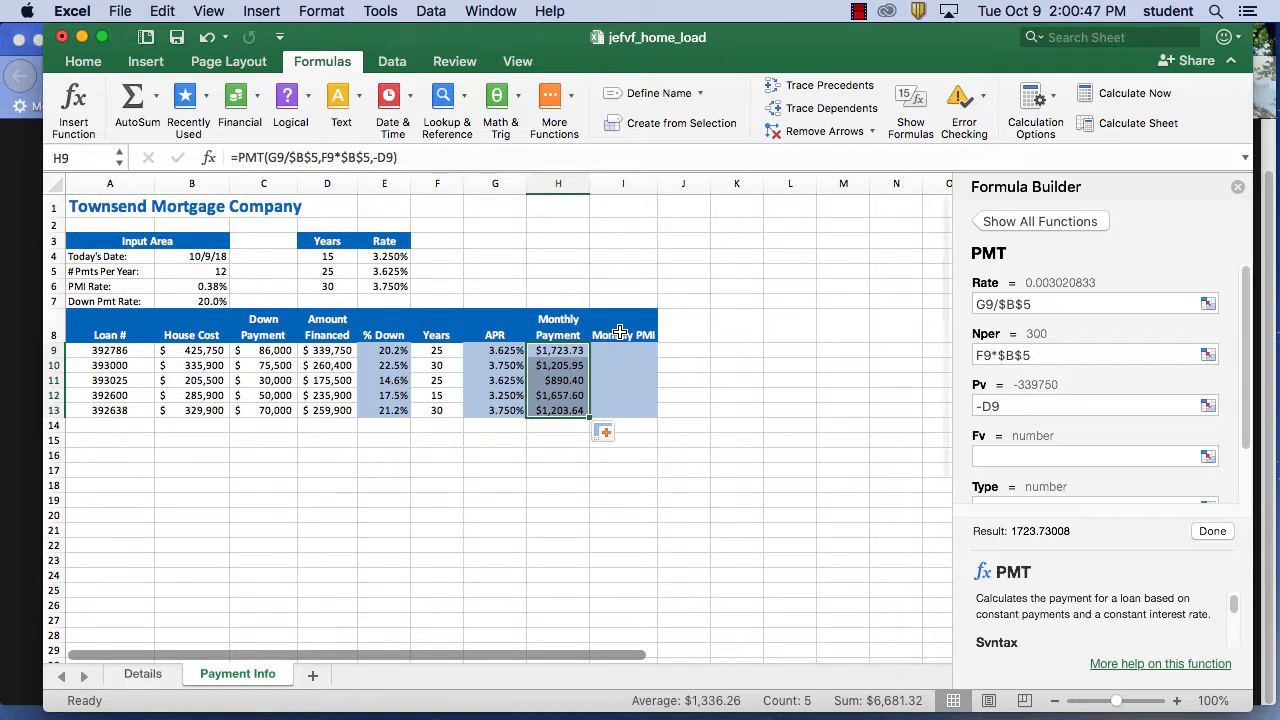
{"action": "mouse_move", "coordinate": [618, 716]}
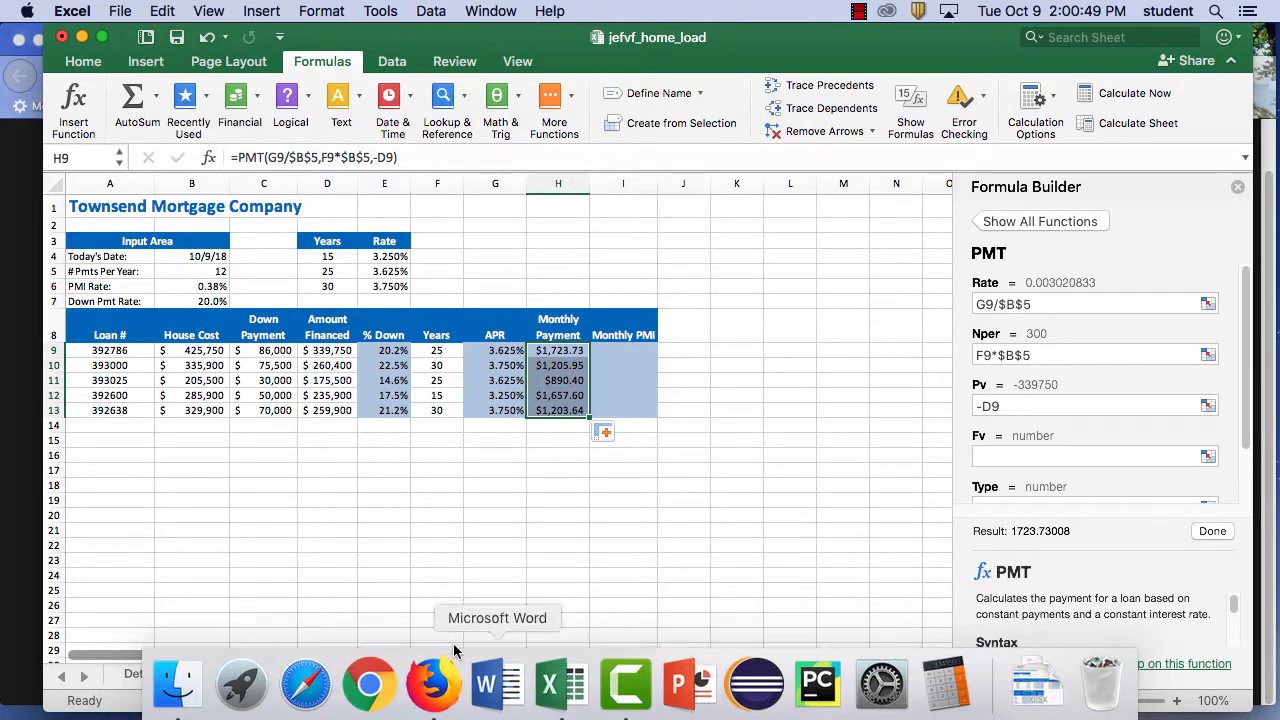
{"action": "left_click", "coordinate": [441, 710]}
{"action": "mouse_move", "coordinate": [642, 436]}
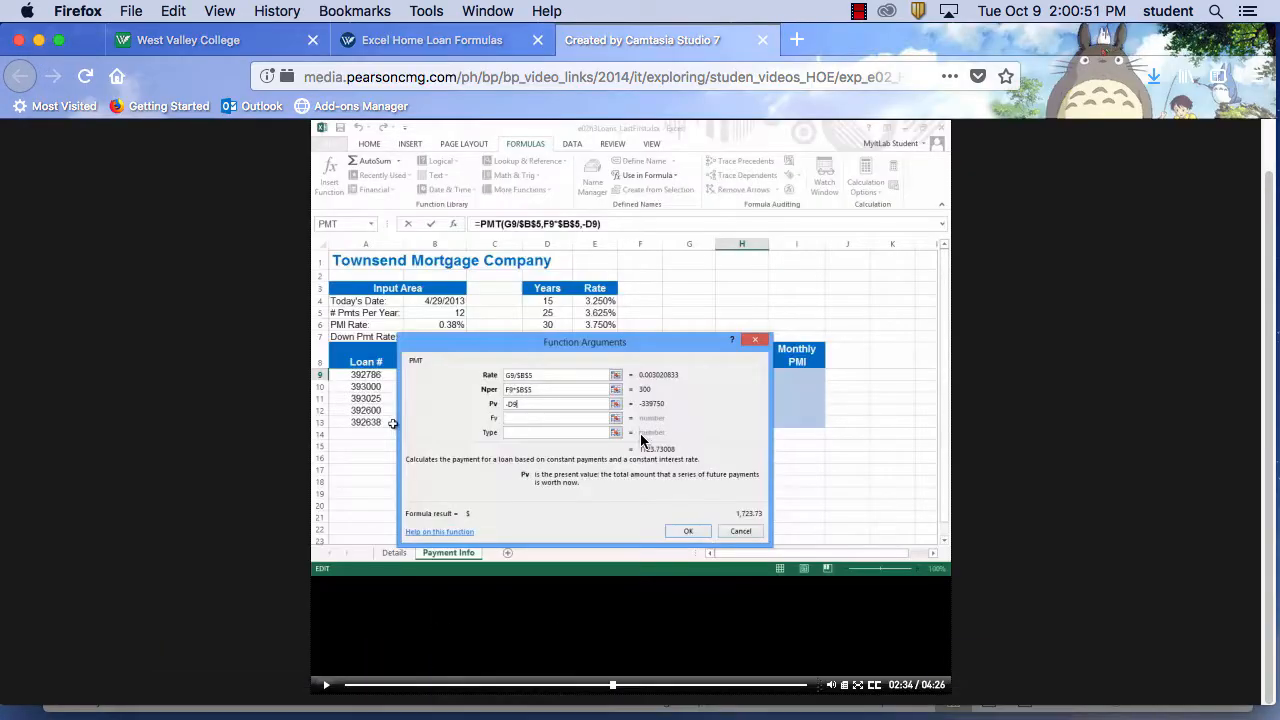
{"action": "left_click", "coordinate": [325, 688]}
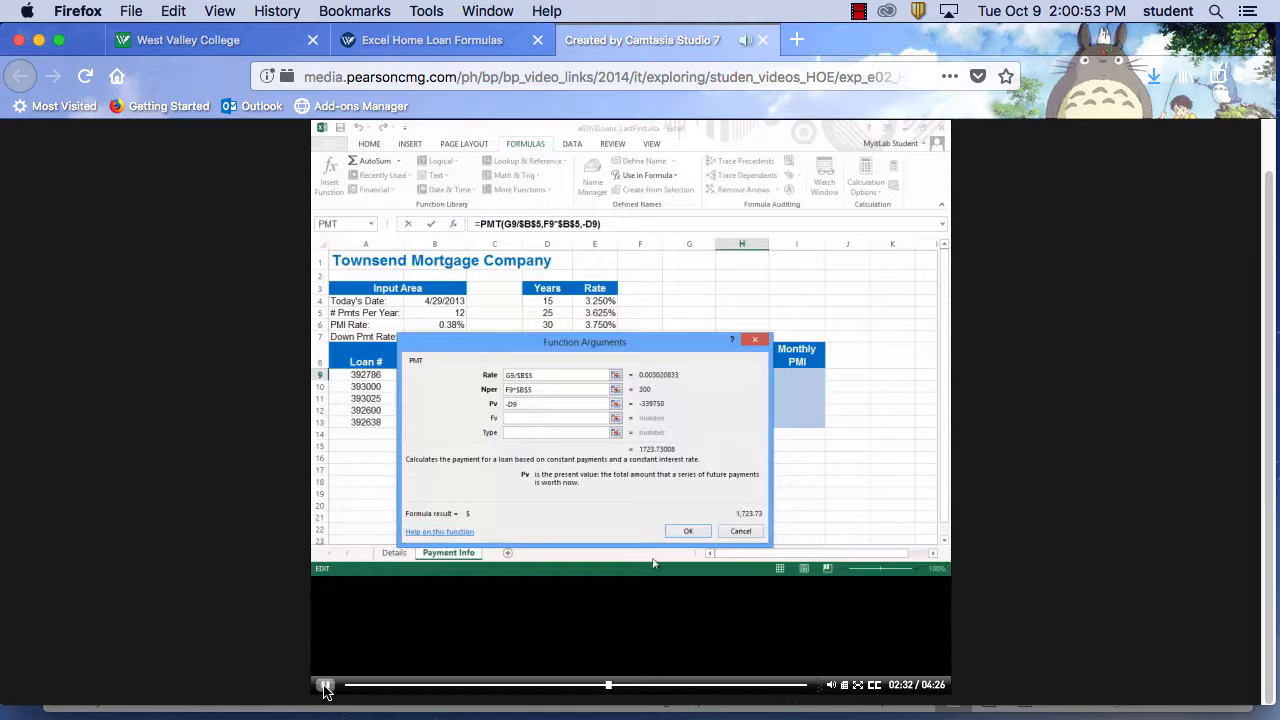
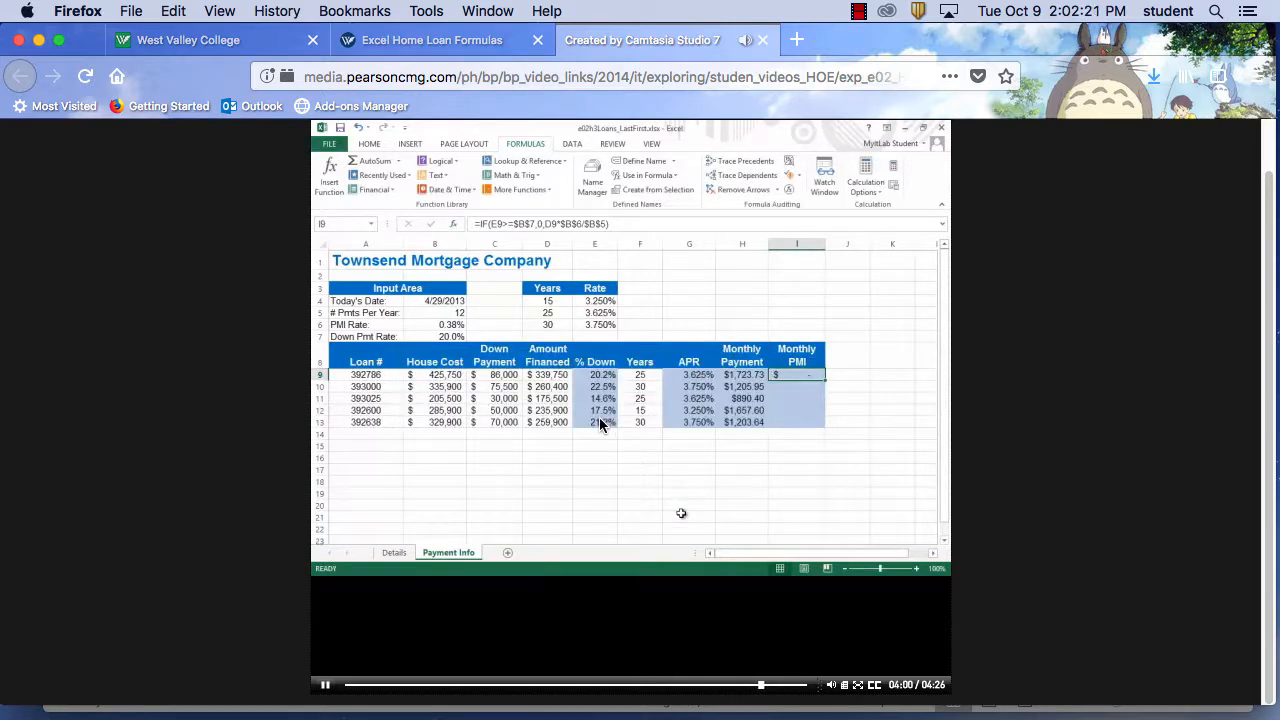
{"action": "left_click", "coordinate": [328, 688]}
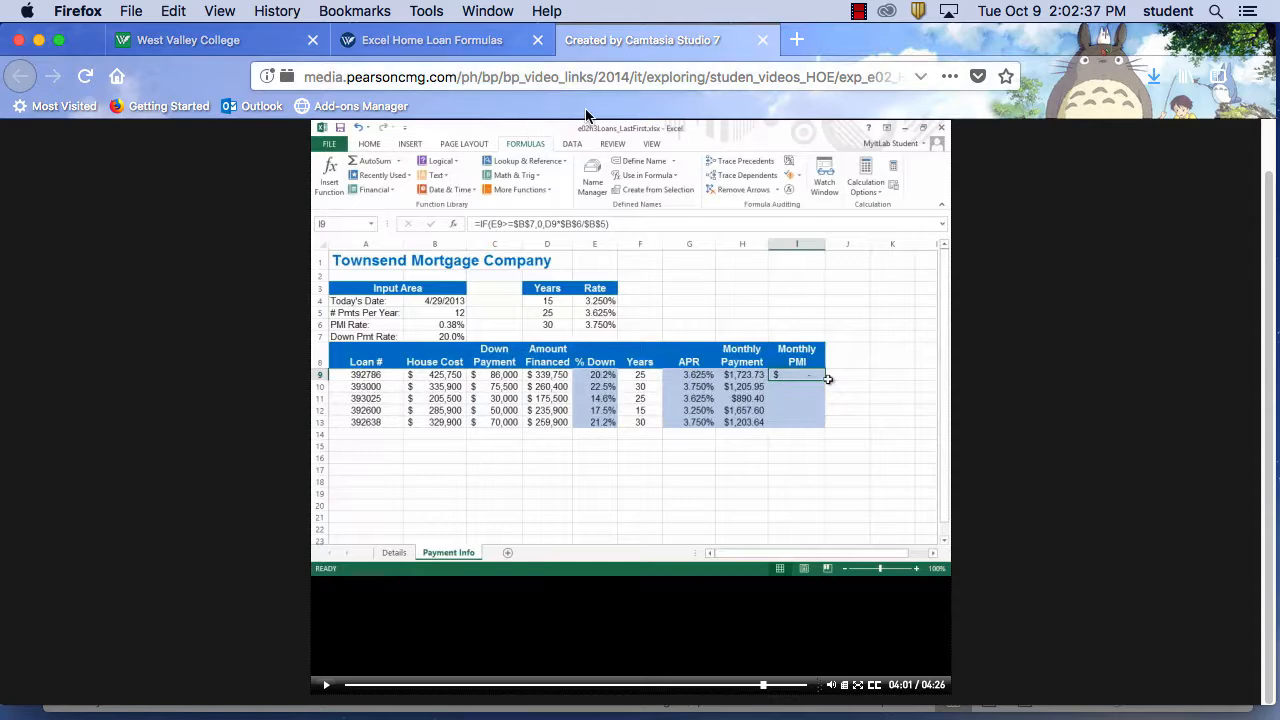
- Return to Excel and start a logical IF function in Monthly PMI cell I9
{"action": "mouse_move", "coordinate": [667, 718]}
{"action": "left_click", "coordinate": [563, 688]}
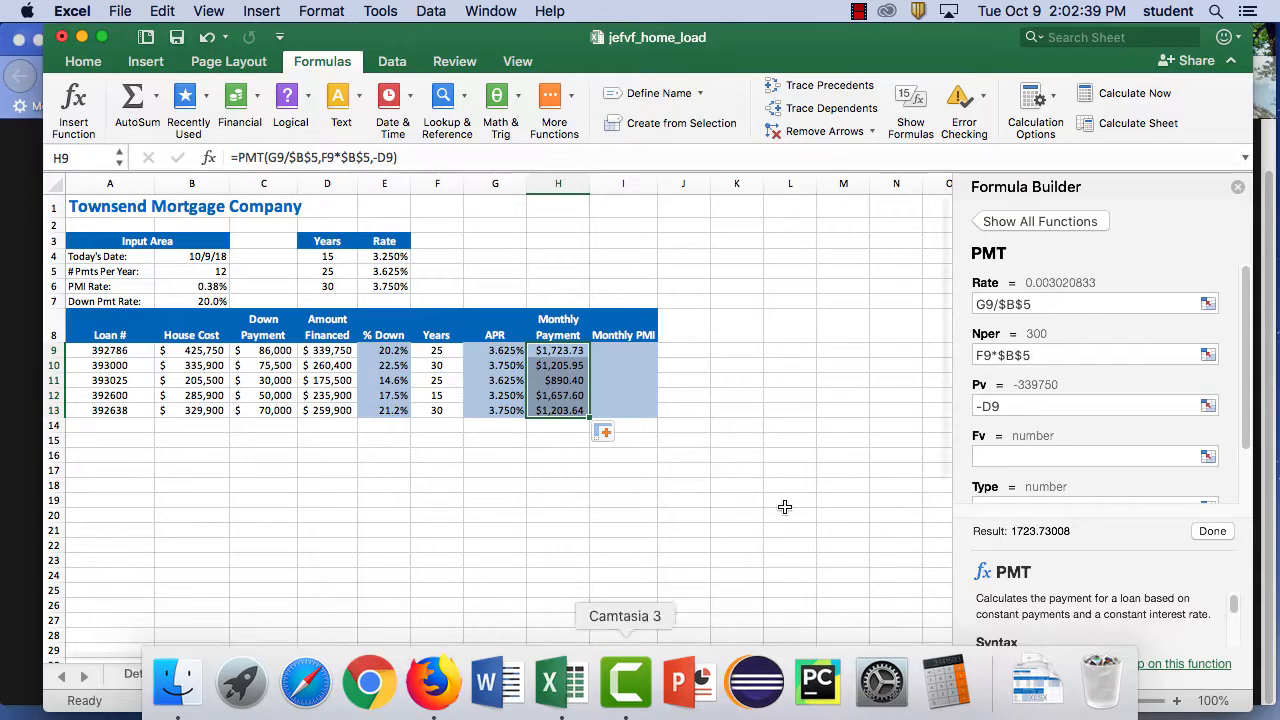
{"action": "left_click", "coordinate": [654, 349]}
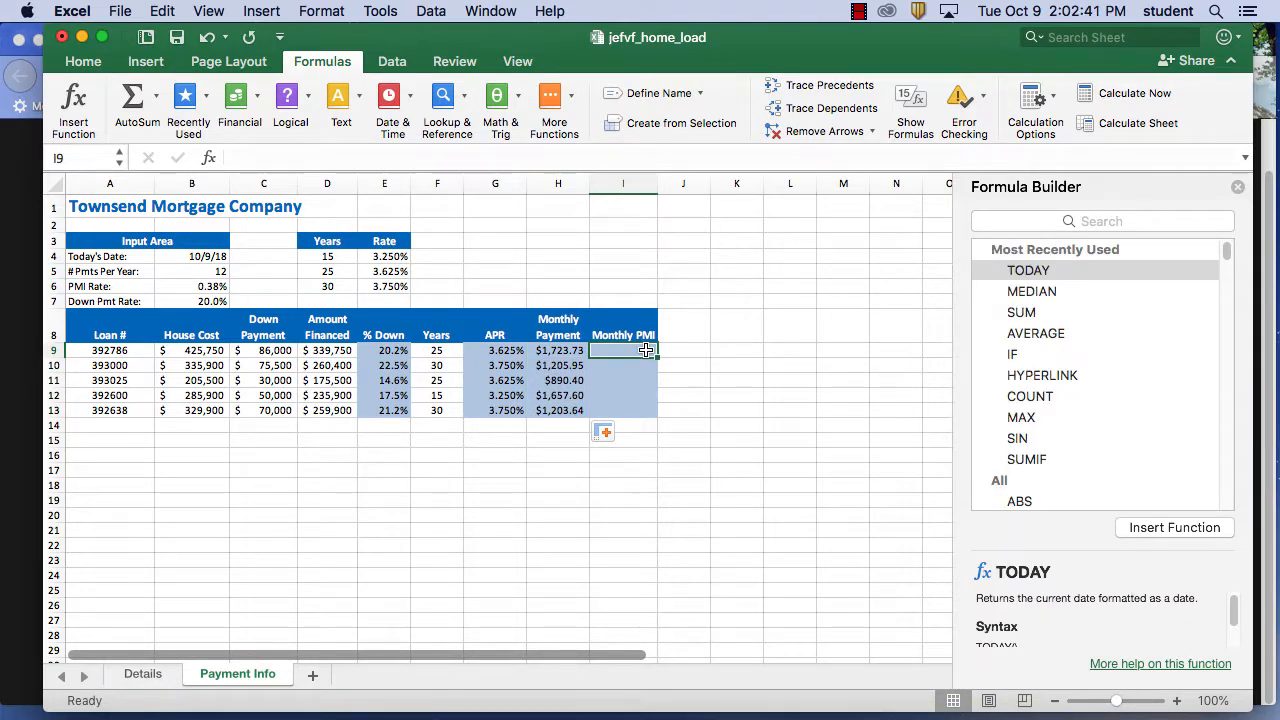
{"action": "left_click", "coordinate": [309, 100]}
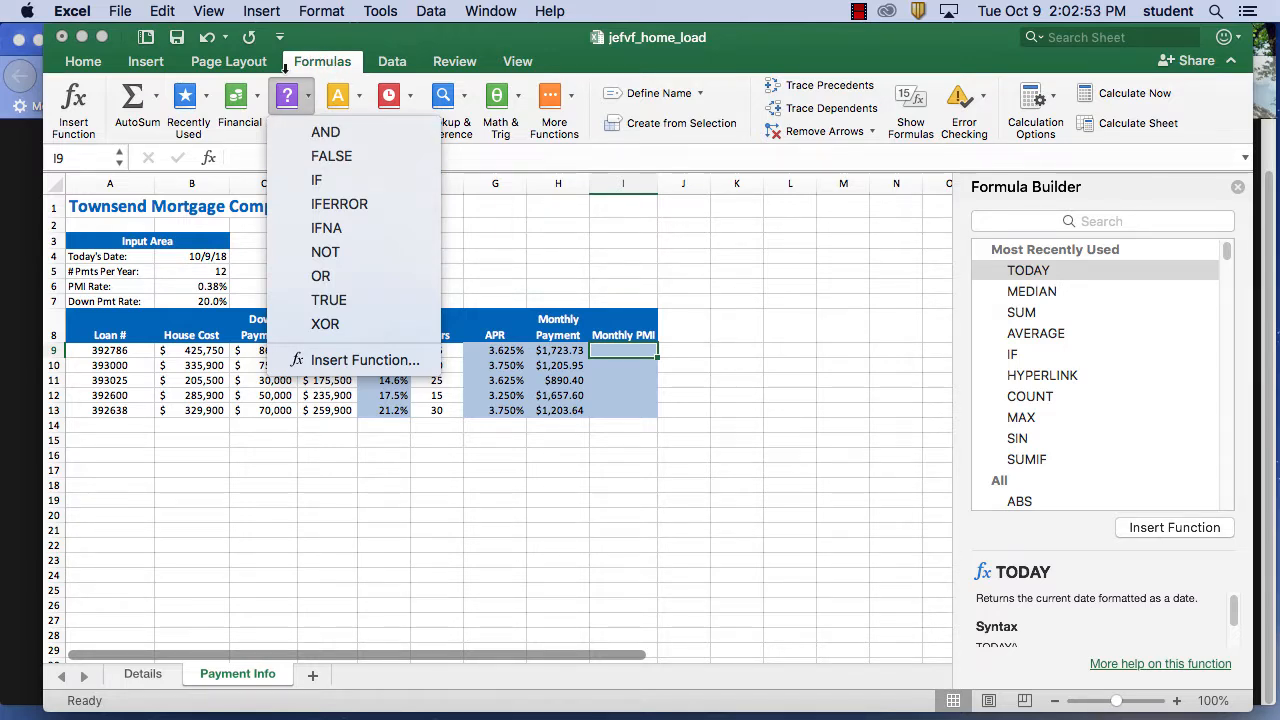
{"action": "left_click", "coordinate": [307, 96]}
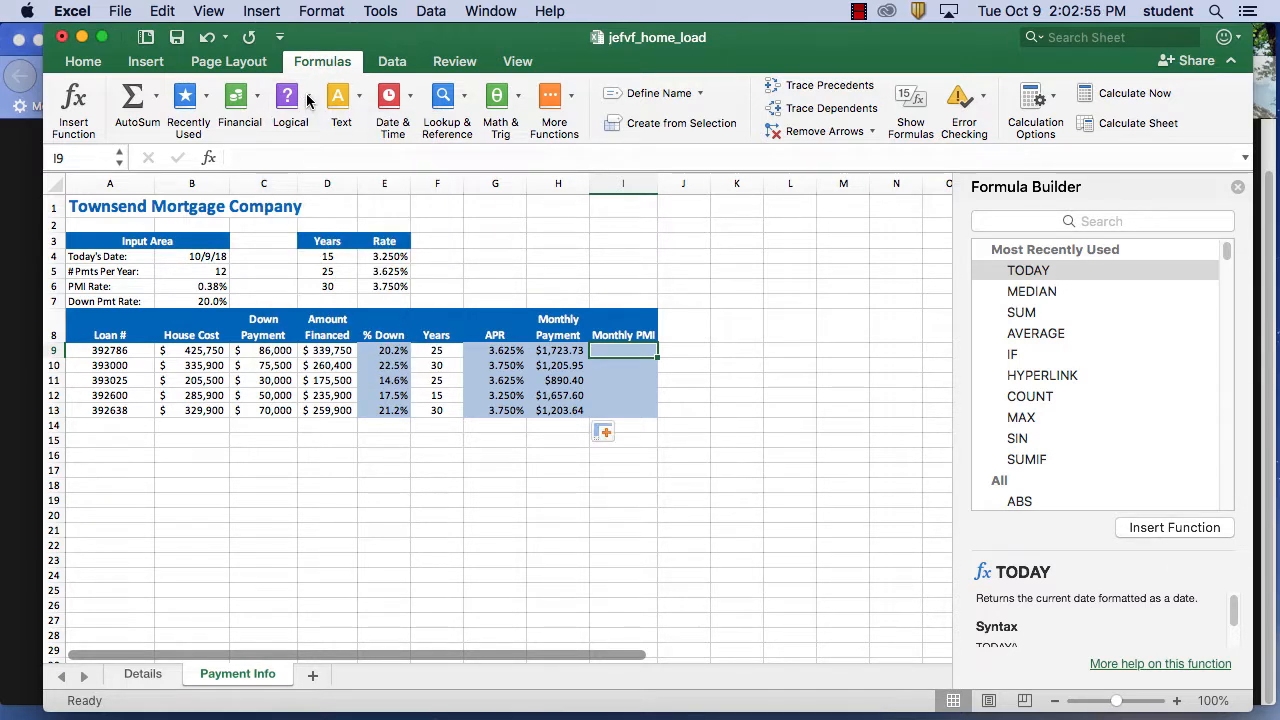
{"action": "left_click", "coordinate": [307, 96]}
{"action": "left_click", "coordinate": [307, 96]}
{"action": "left_click", "coordinate": [307, 96]}
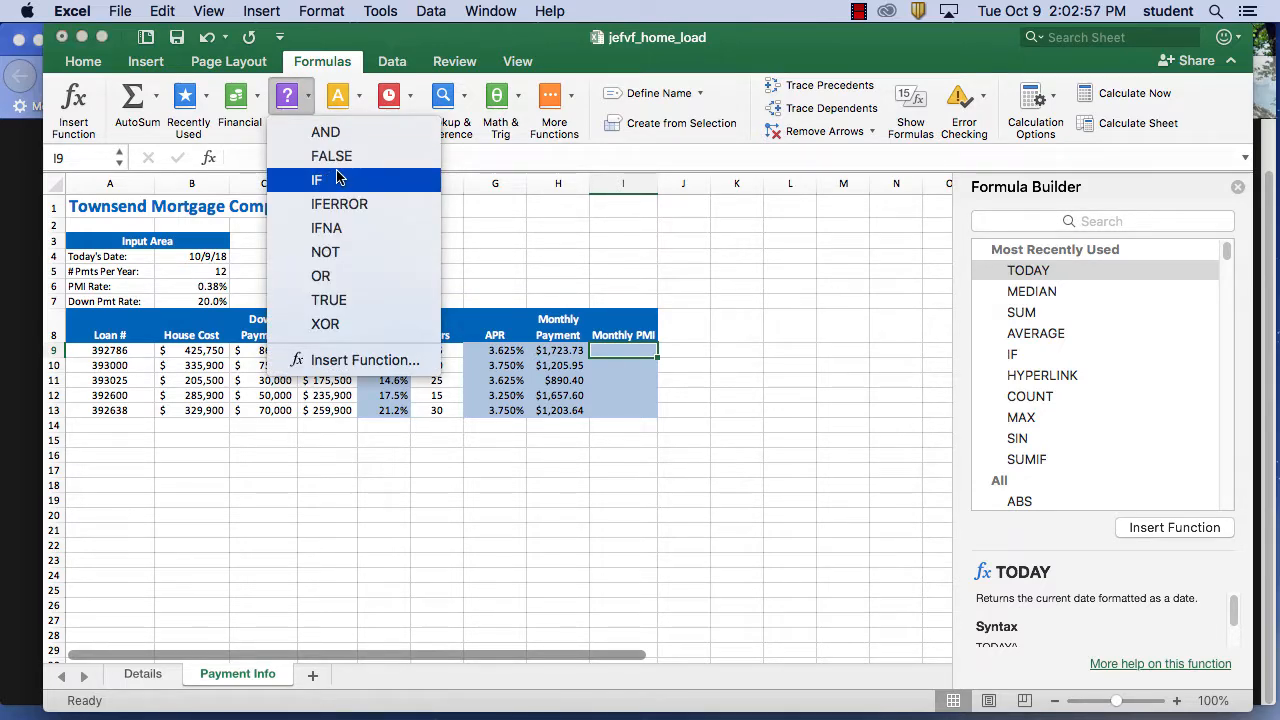
{"action": "left_click", "coordinate": [317, 180]}
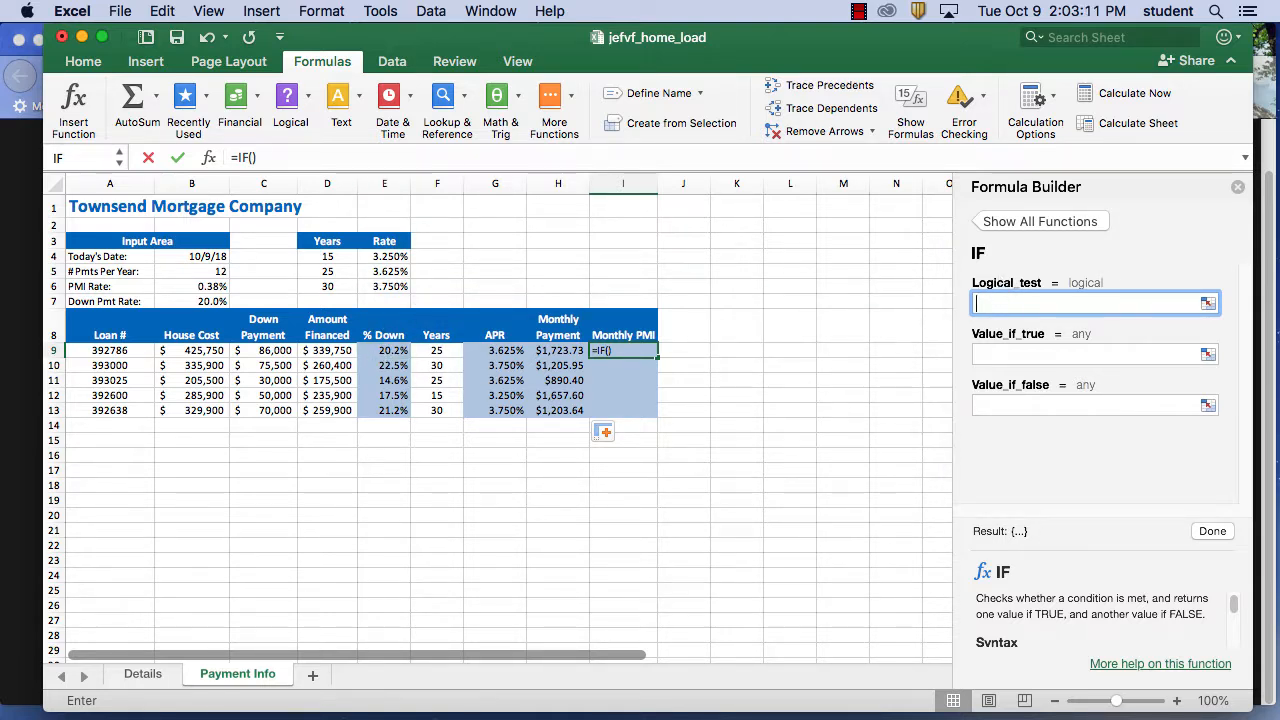
- Set IF's Logical_test argument to e9>=$b$7 and its Value_if_true argument to 0
{"action": "type", "text": "e9"}
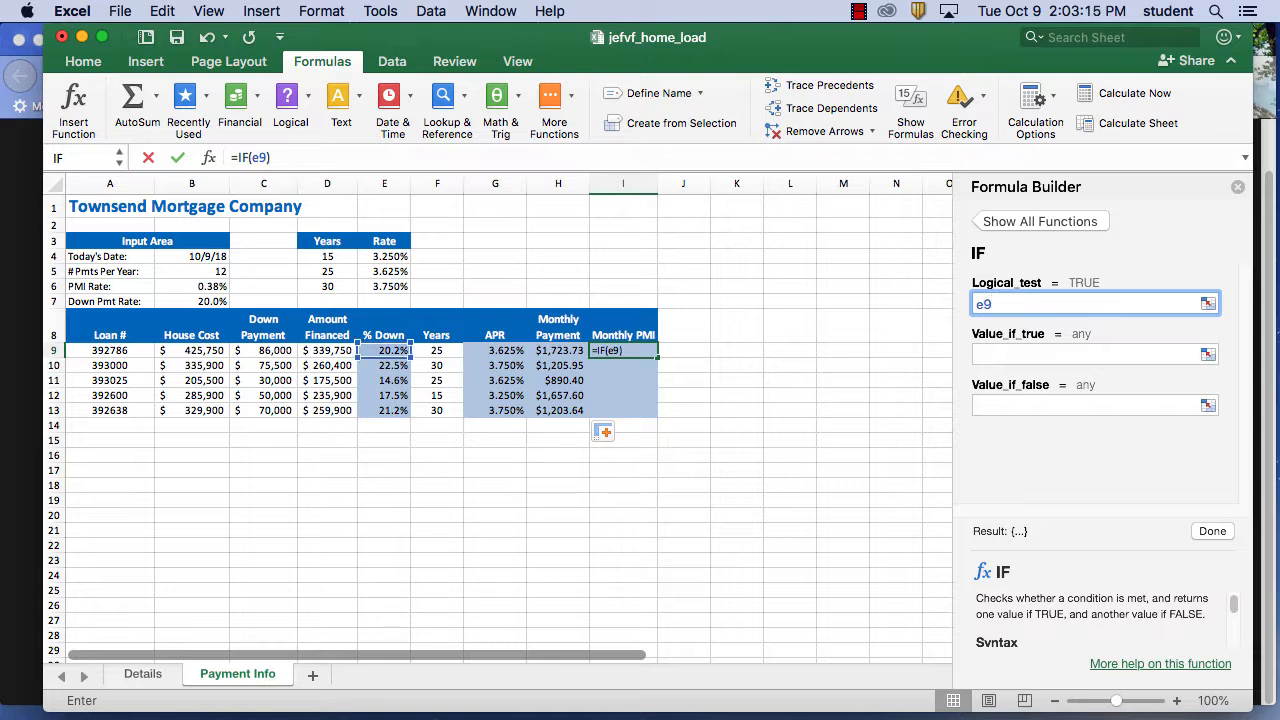
{"action": "type", "text": ">="}
{"action": "type", "text": "$b"}
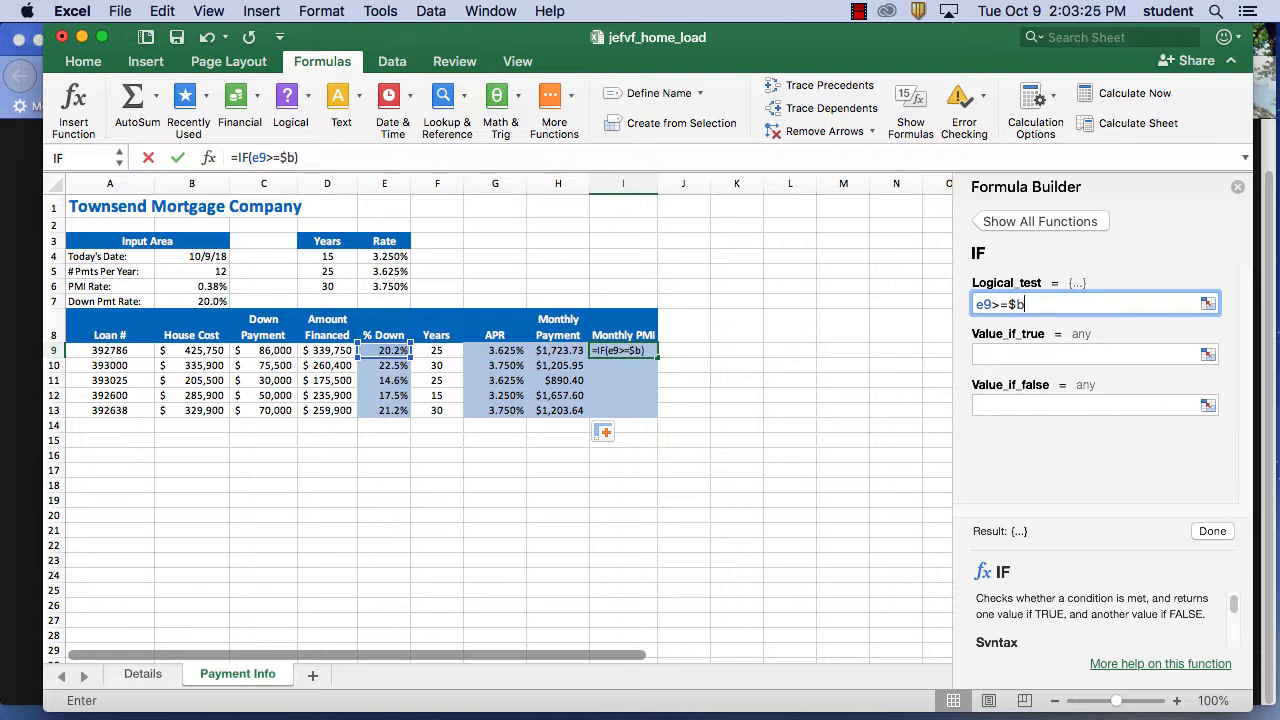
{"action": "type", "text": "$7"}
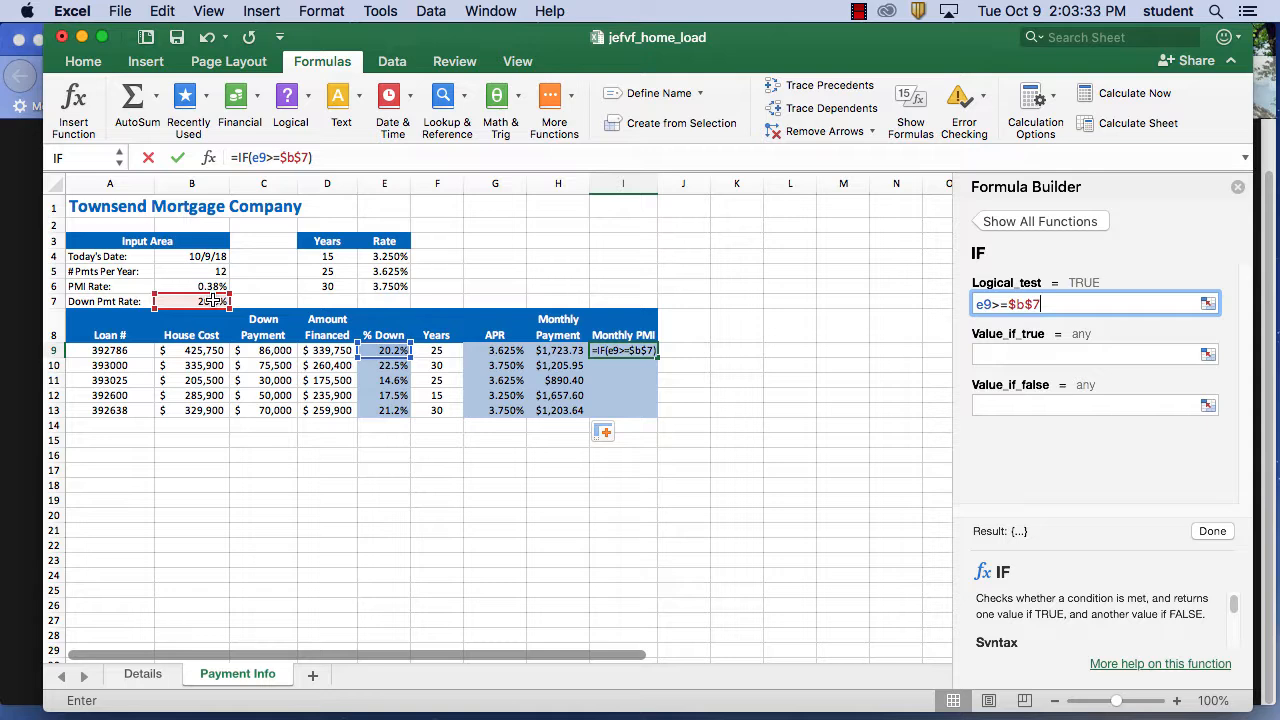
{"action": "left_click", "coordinate": [1002, 360]}
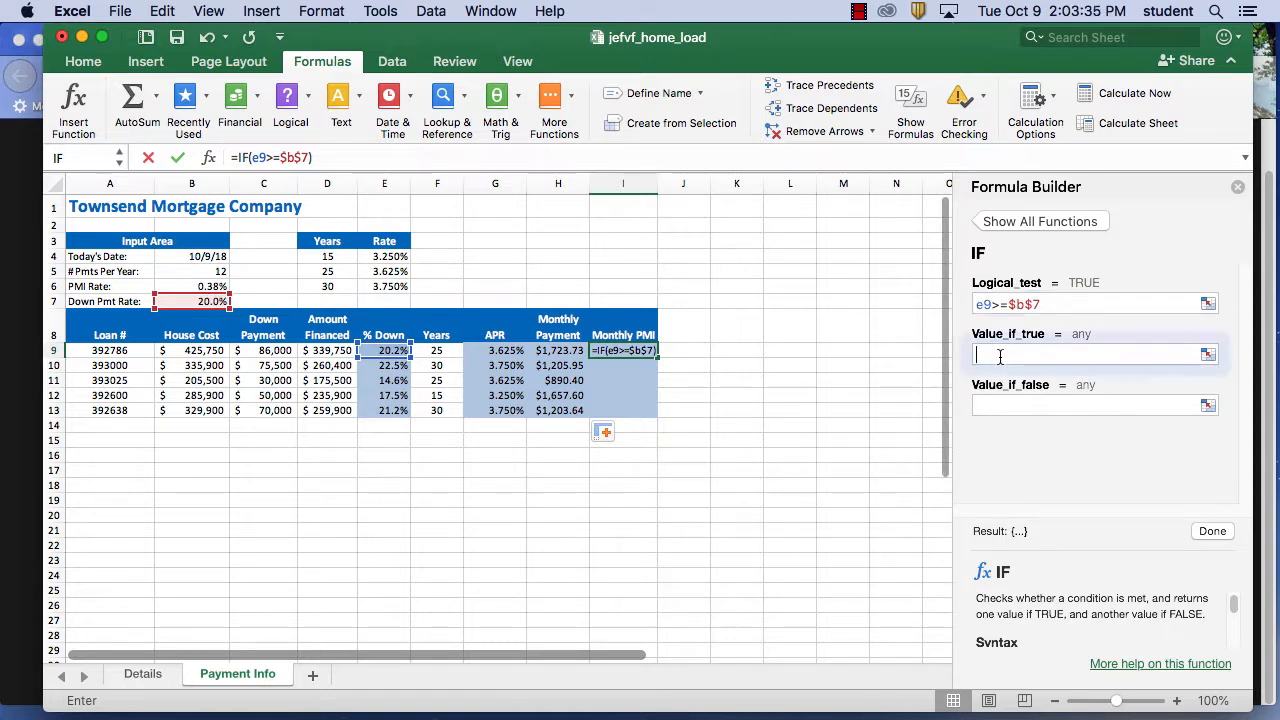
{"action": "type", "text": "0"}
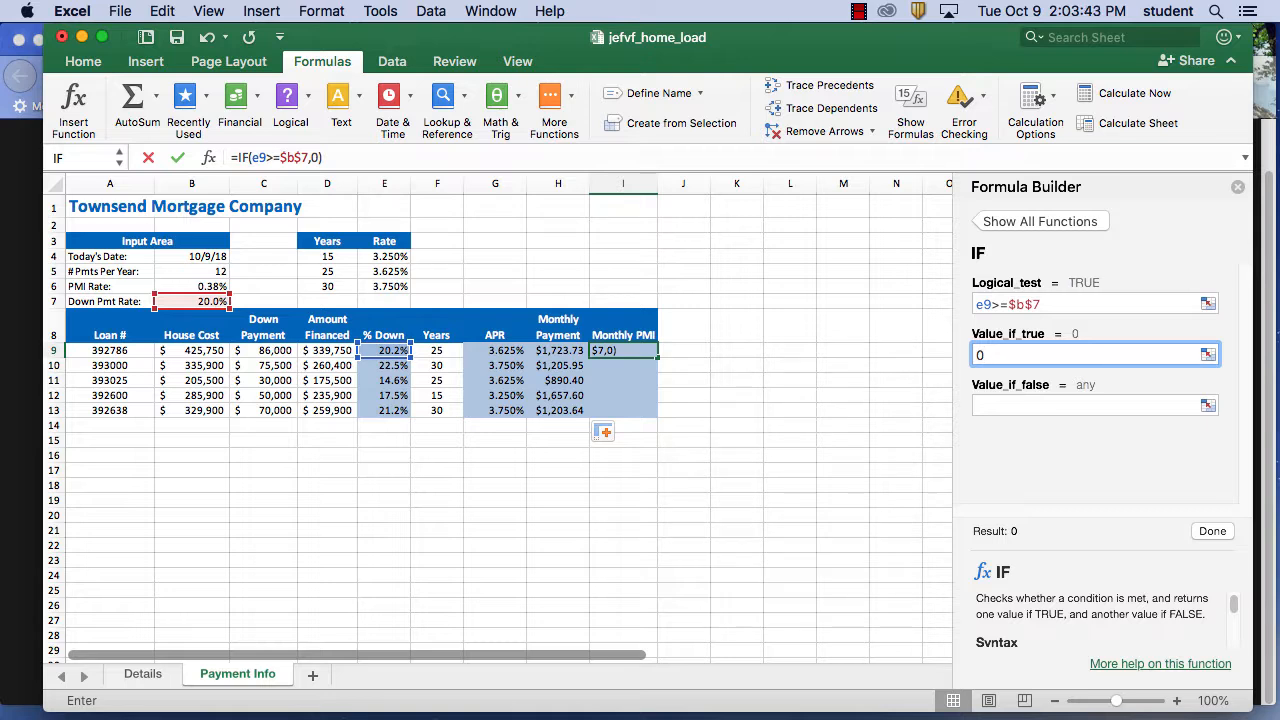
- Check the paused tutorial in Firefox for the false result and enter D9 as IF's Value_if_false argument in Excel
{"action": "left_click", "coordinate": [1014, 403]}
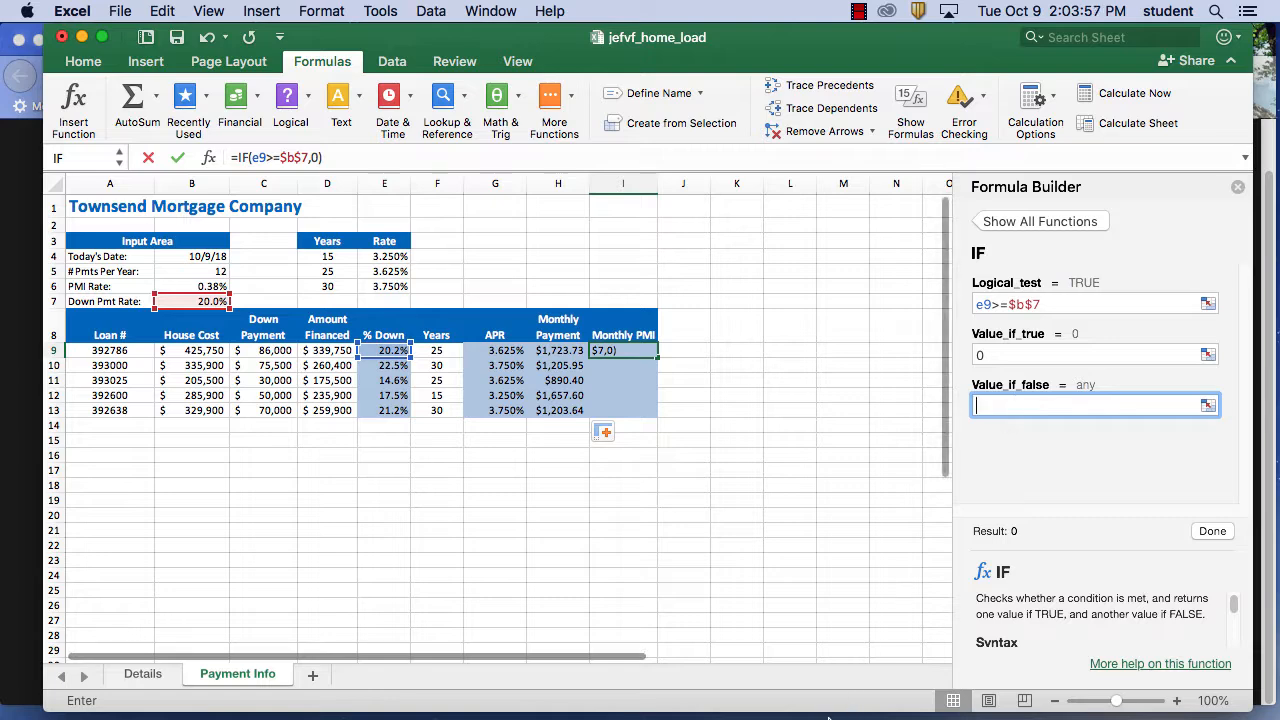
{"action": "mouse_move", "coordinate": [815, 700]}
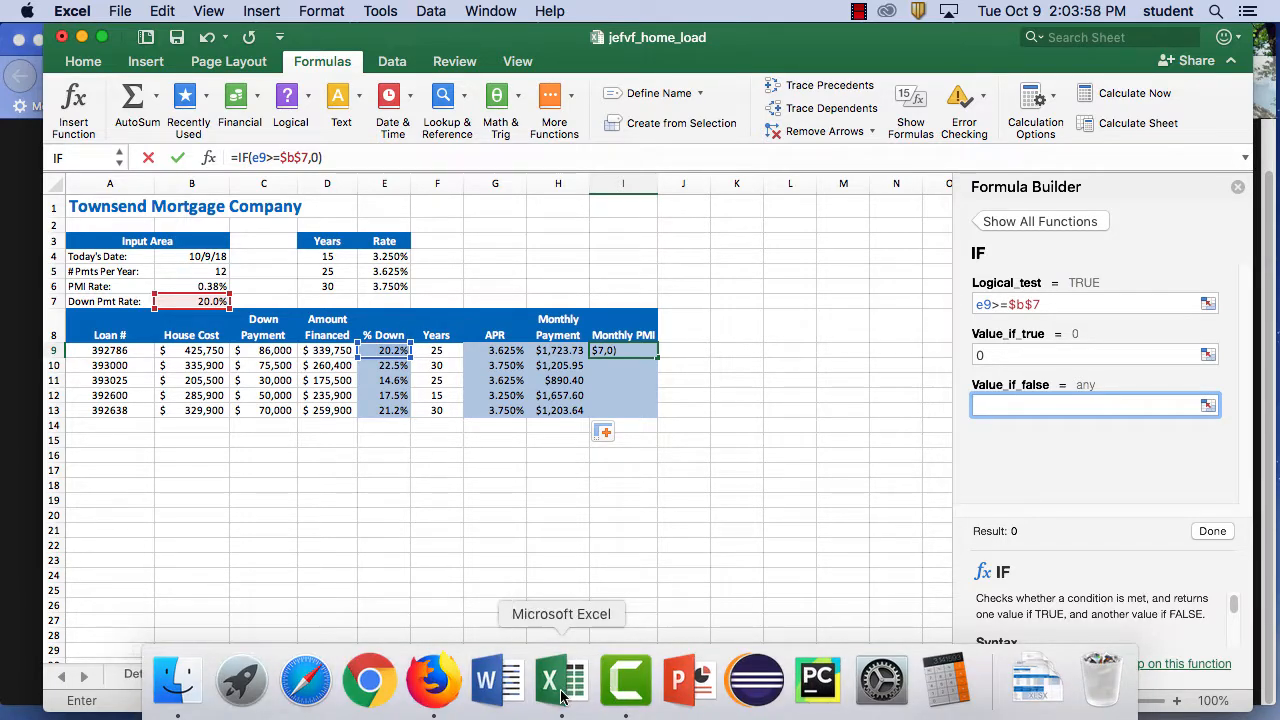
{"action": "left_click", "coordinate": [432, 685]}
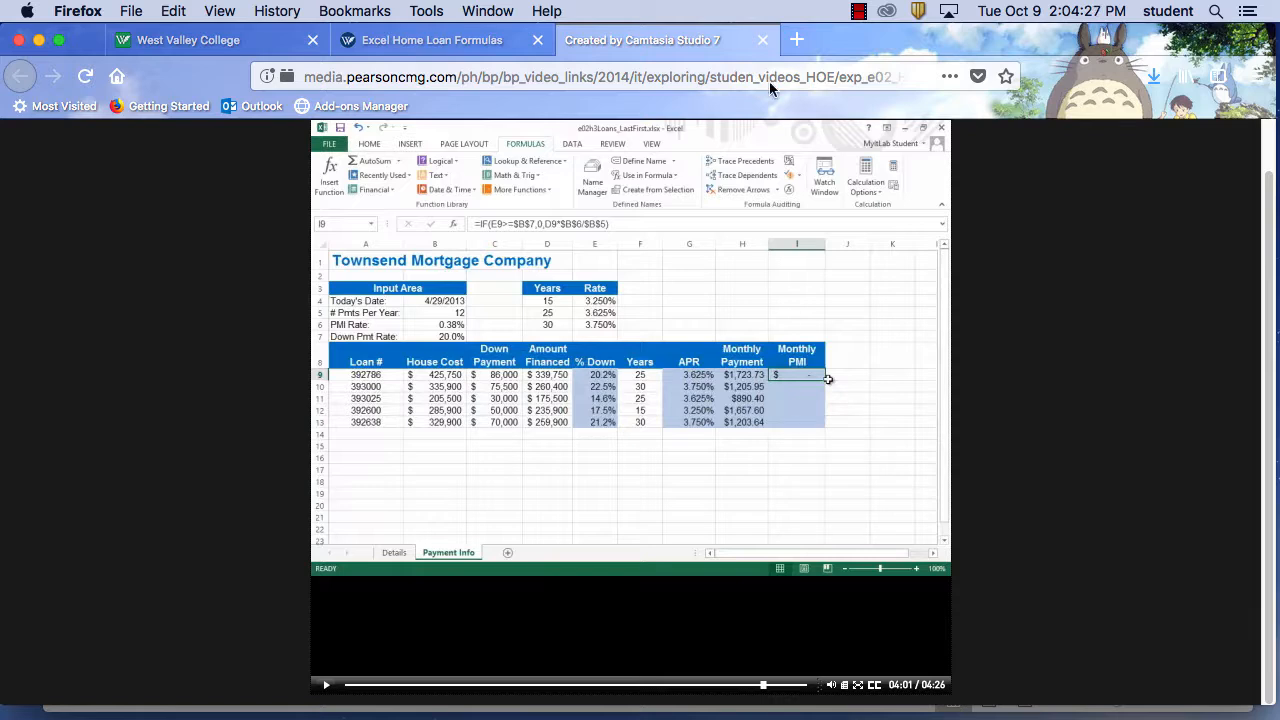
{"action": "mouse_move", "coordinate": [706, 710]}
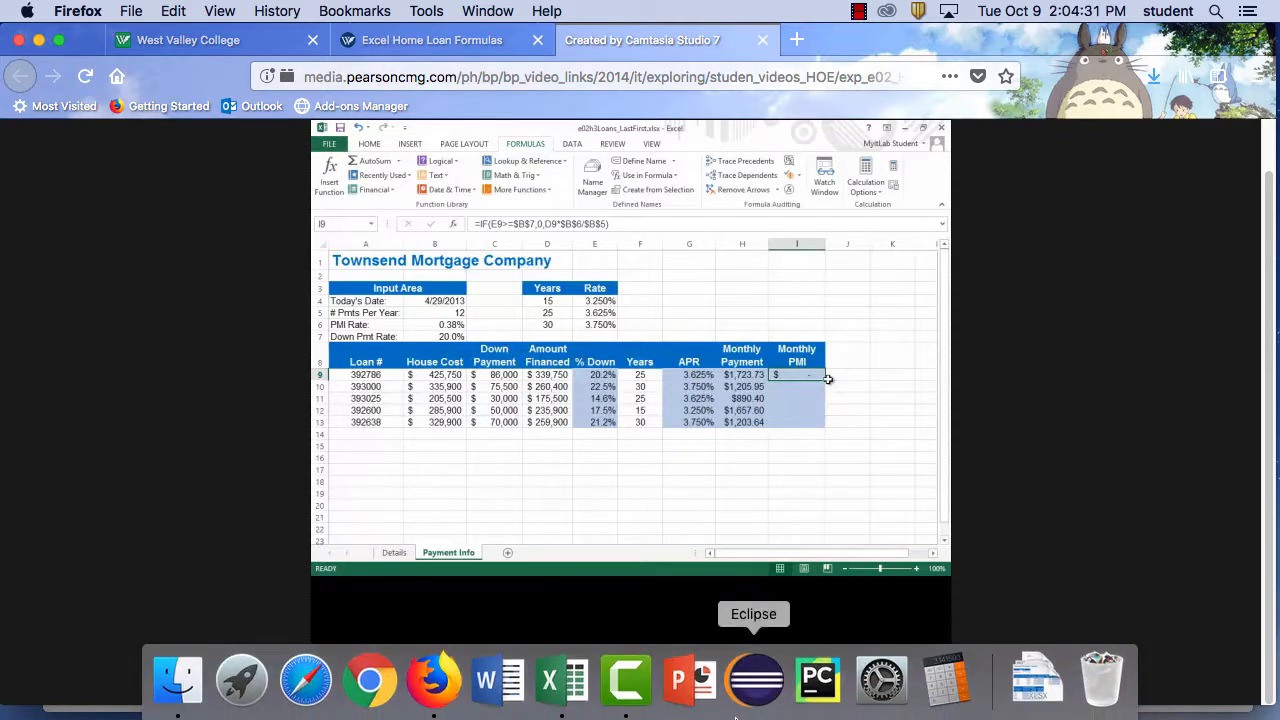
{"action": "left_click", "coordinate": [557, 690]}
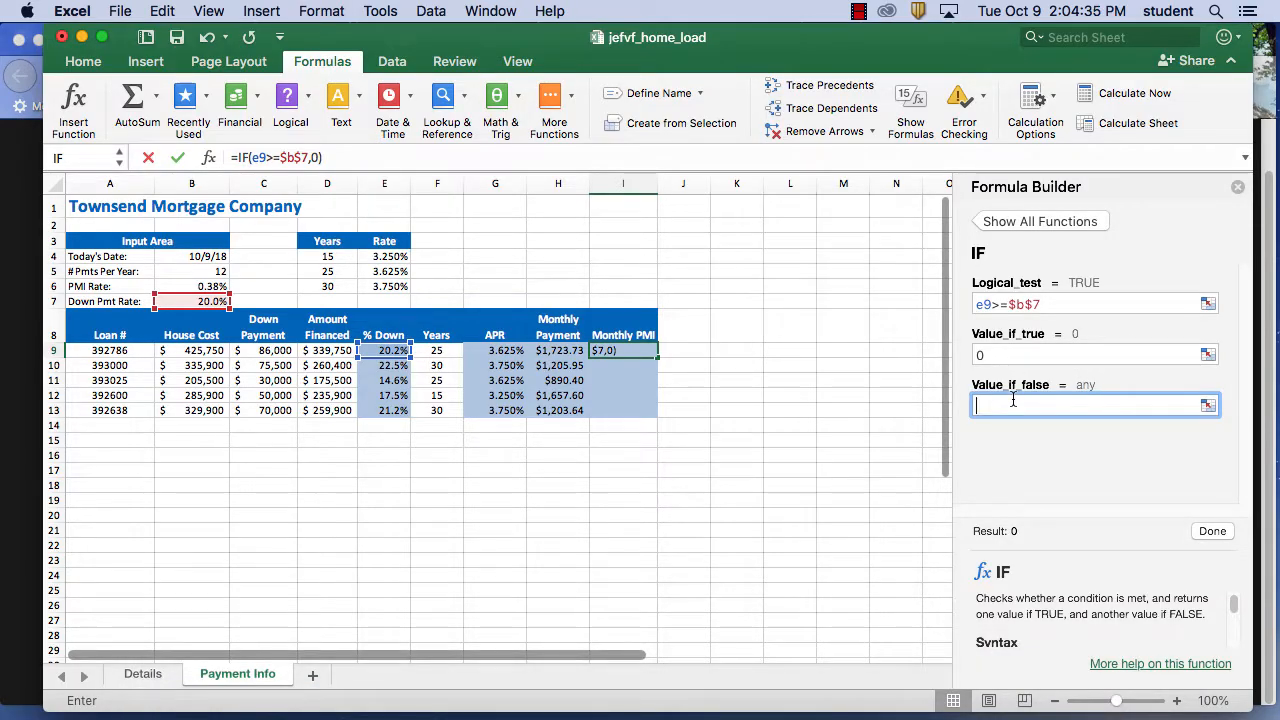
{"action": "type", "text": "D9"}
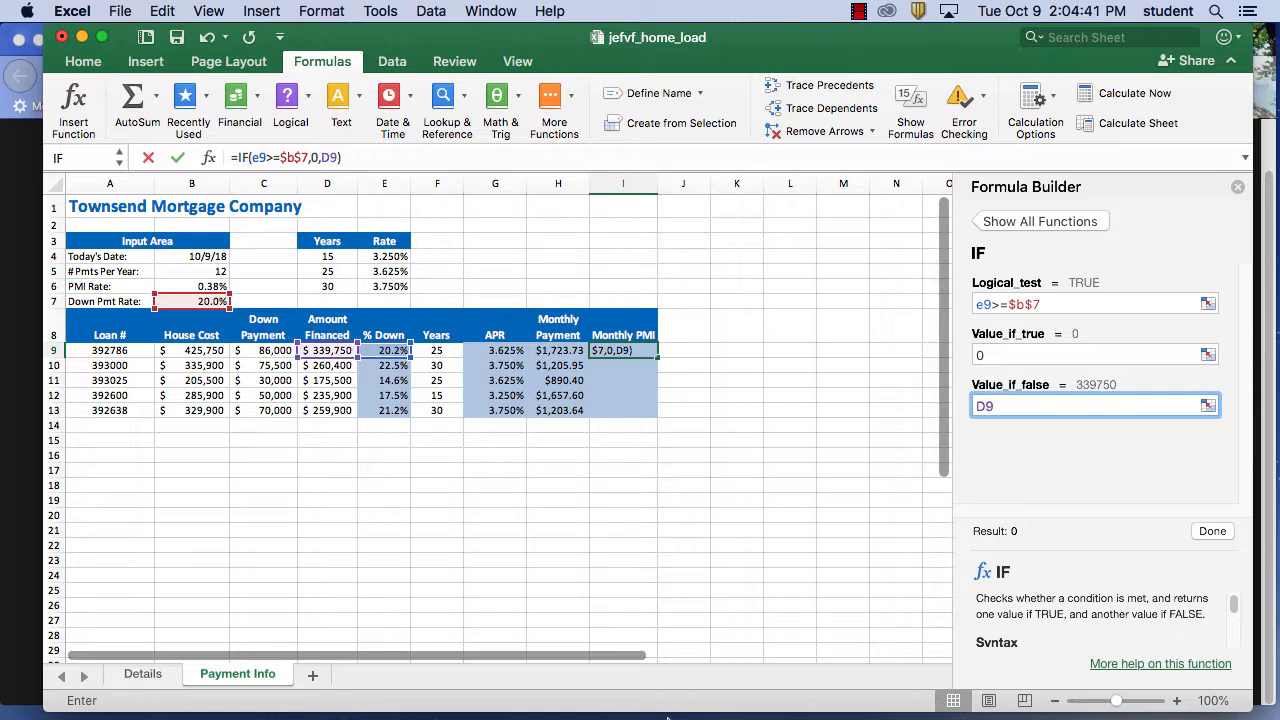
- Check the formula in Firefox again and extend Value_if_false in Excel to D9*$b$6, multiplying by the PMI rate
{"action": "mouse_move", "coordinate": [660, 715]}
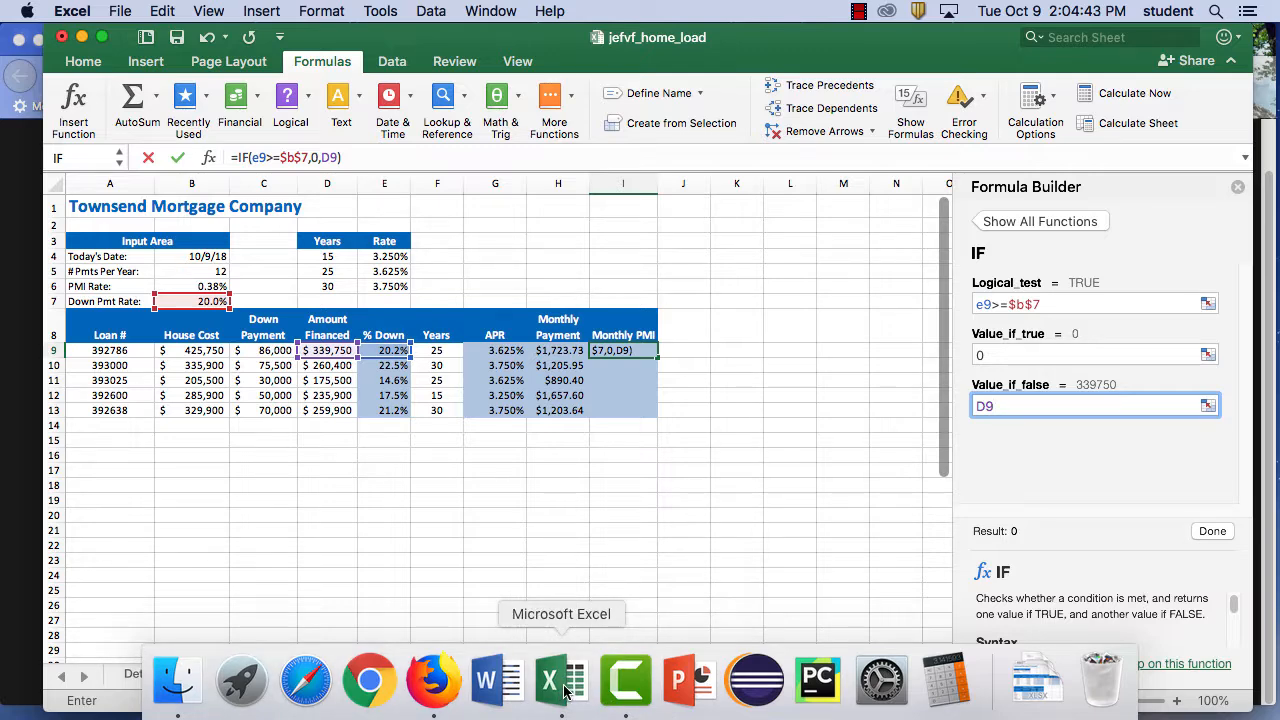
{"action": "left_click", "coordinate": [430, 690]}
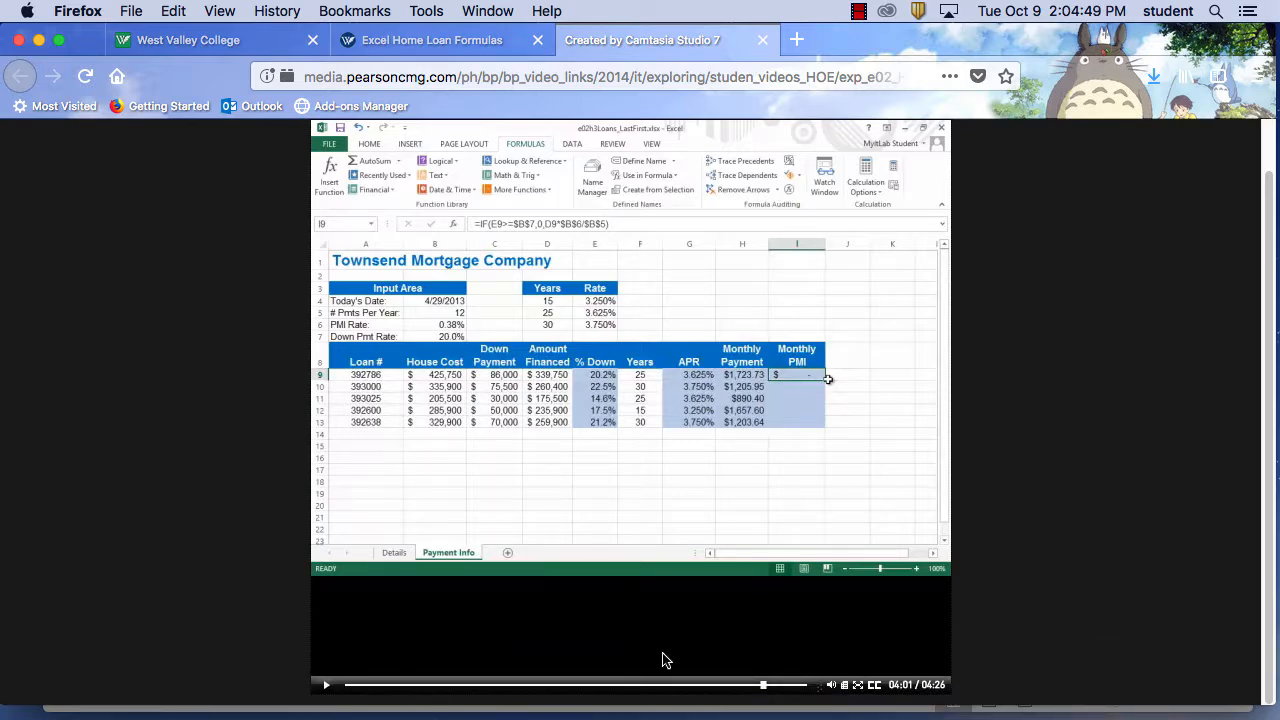
{"action": "left_click", "coordinate": [551, 680]}
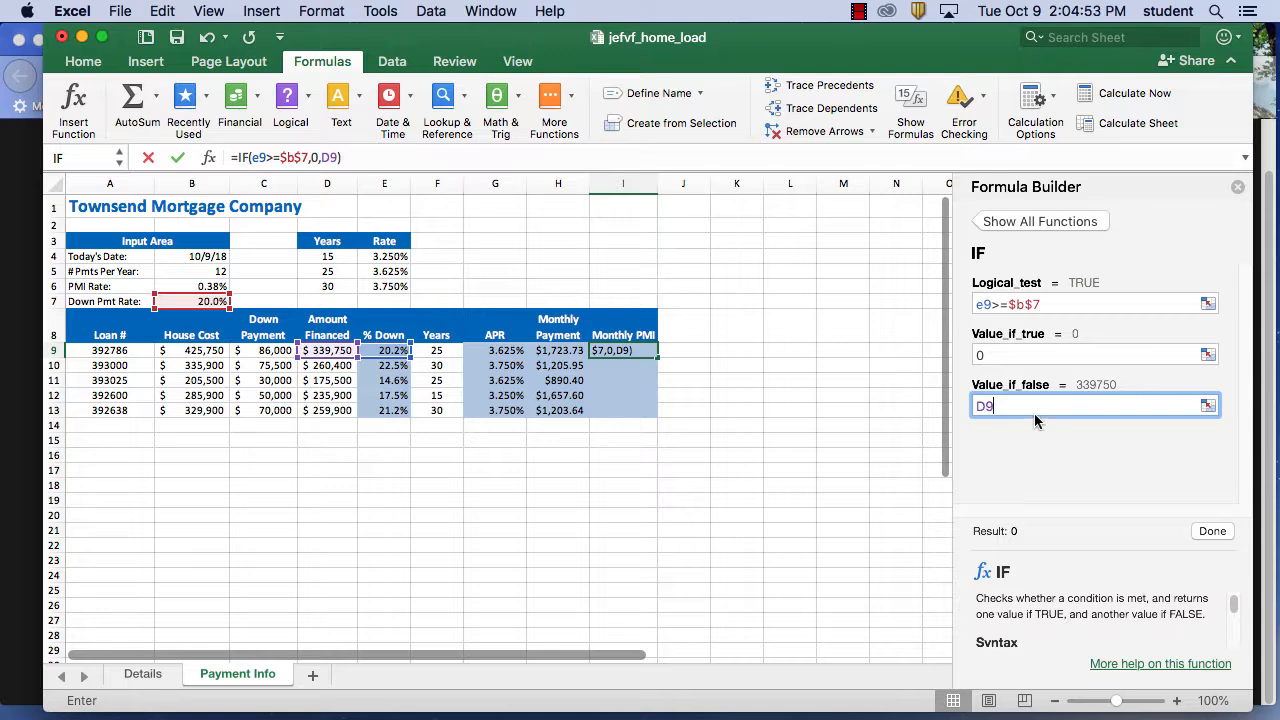
{"action": "type", "text": "*"}
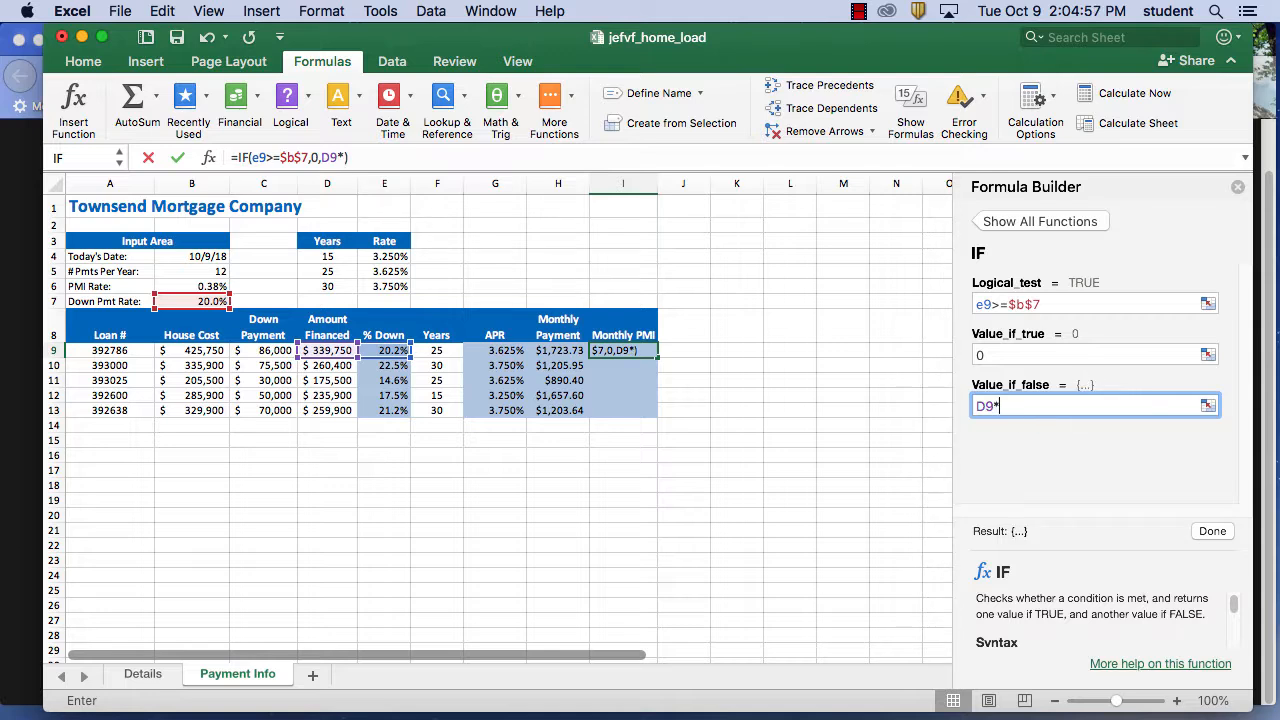
{"action": "type", "text": "$b$"}
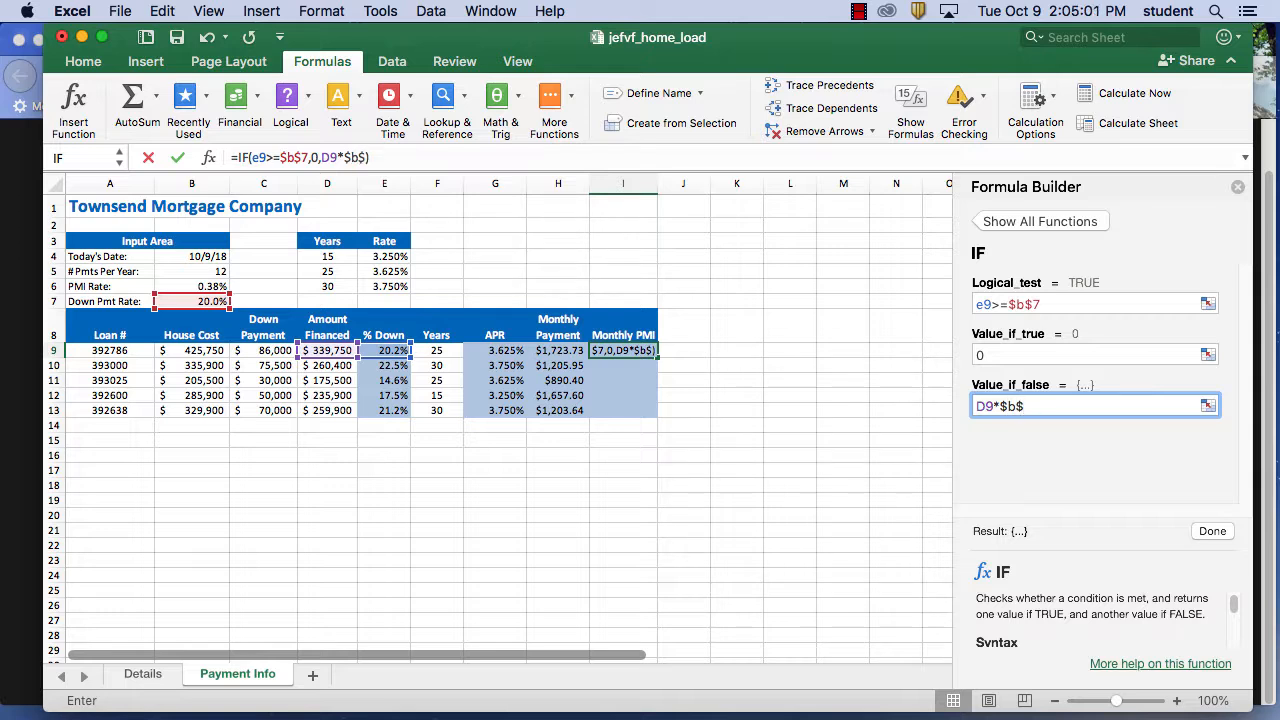
{"action": "type", "text": "6"}
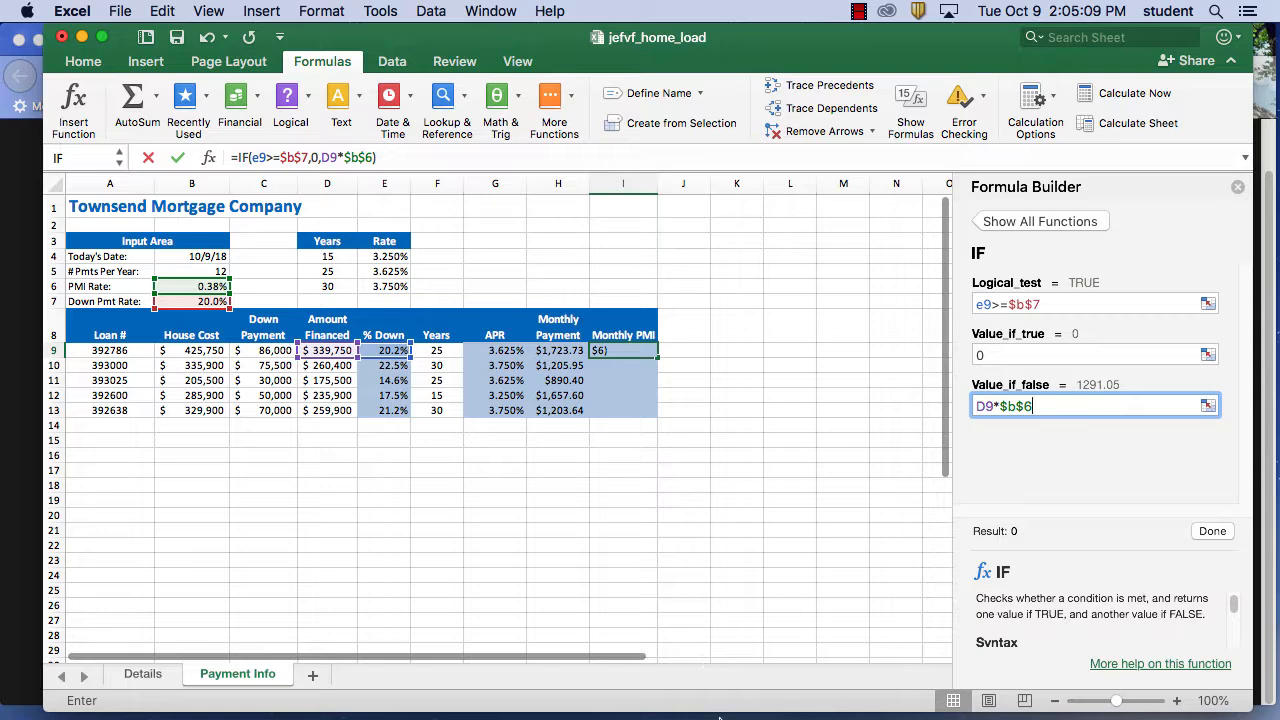
- Check the formula's ending in Firefox and extend Value_if_false in Excel to D9*$b$6/$b$5
{"action": "mouse_move", "coordinate": [752, 712]}
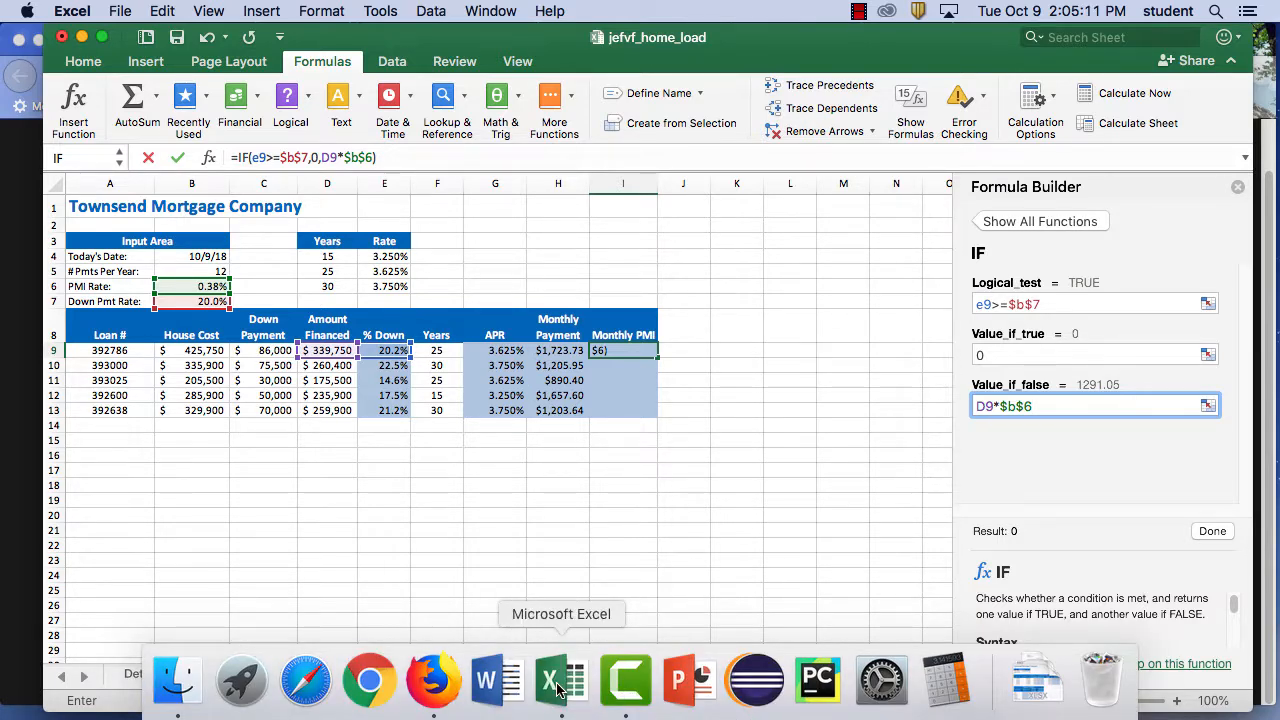
{"action": "left_click", "coordinate": [440, 692]}
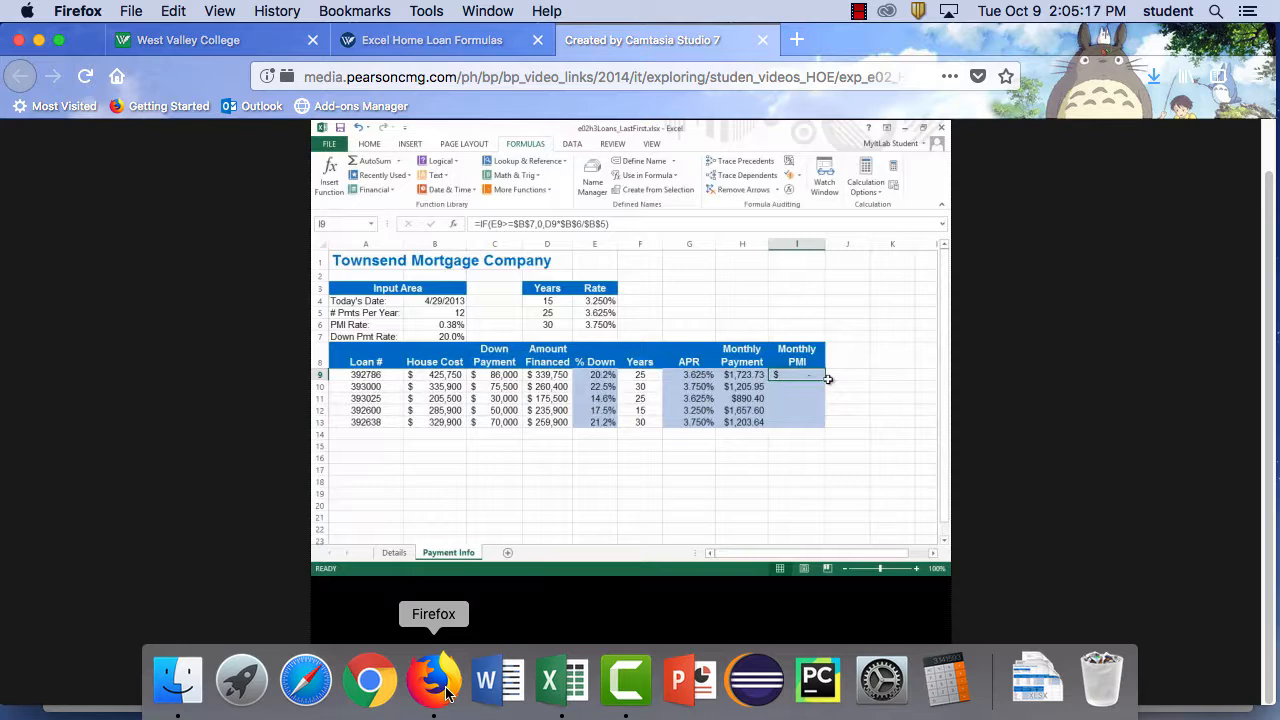
{"action": "left_click", "coordinate": [567, 697]}
{"action": "type", "text": "/"}
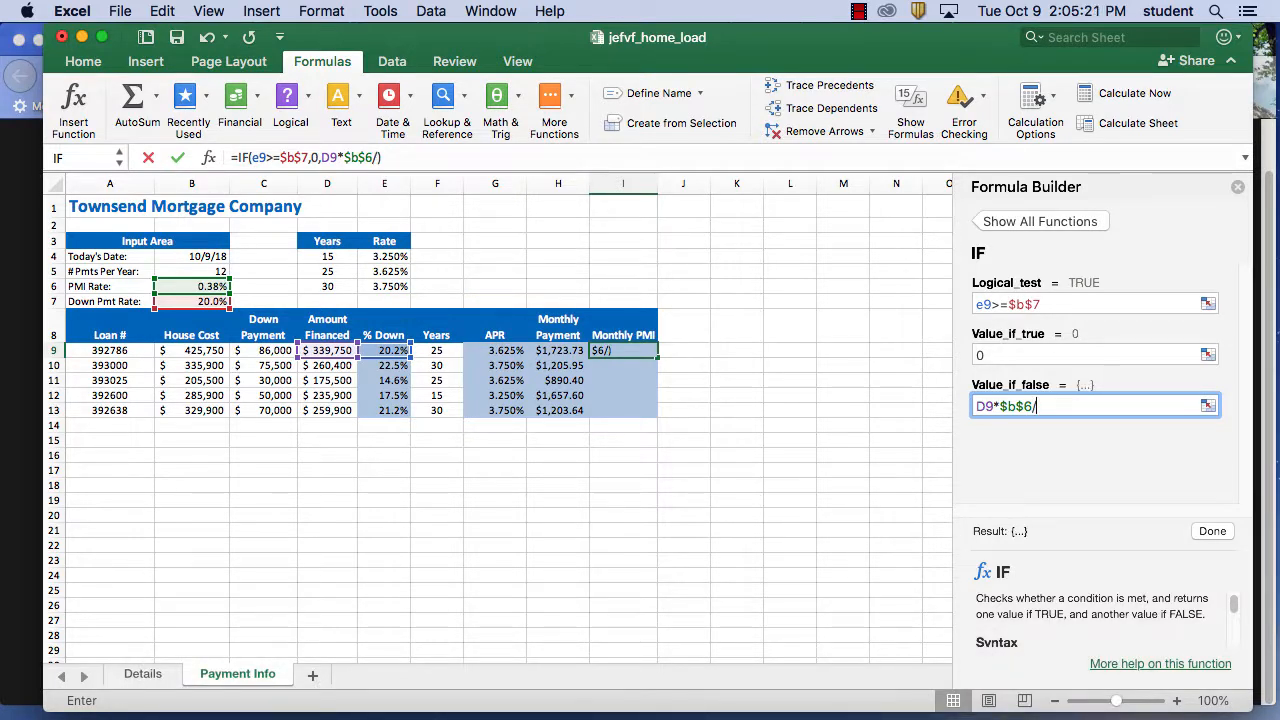
{"action": "type", "text": "$b$5"}
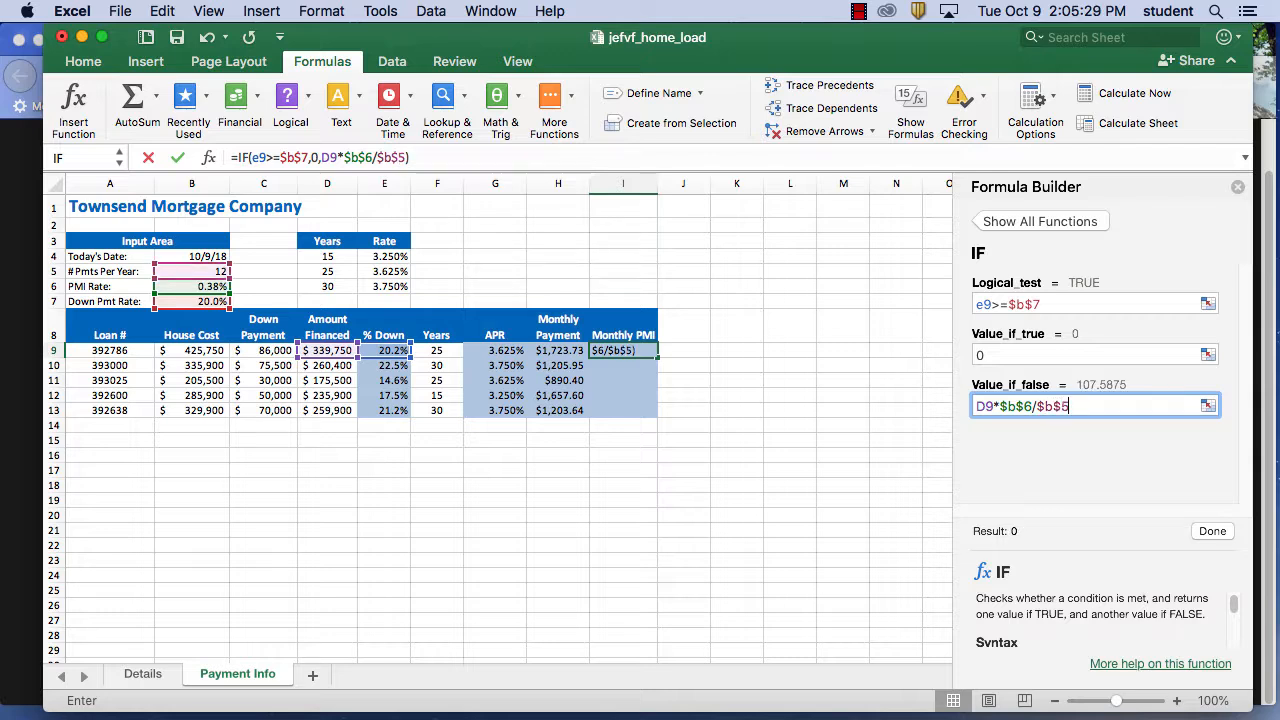
- Complete the IF formula in I9 and fill it down through I13
{"action": "left_click", "coordinate": [1213, 531]}
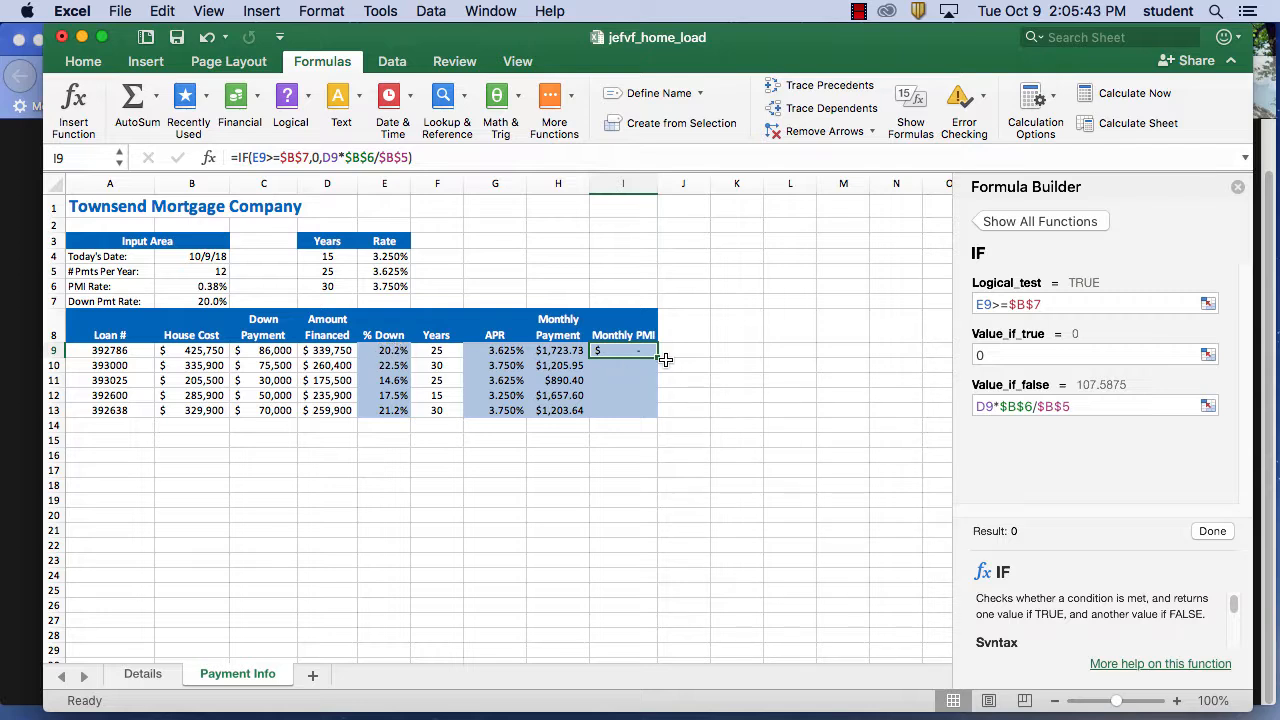
{"action": "left_click_drag", "start_coordinate": [657, 357], "coordinate": [656, 418]}
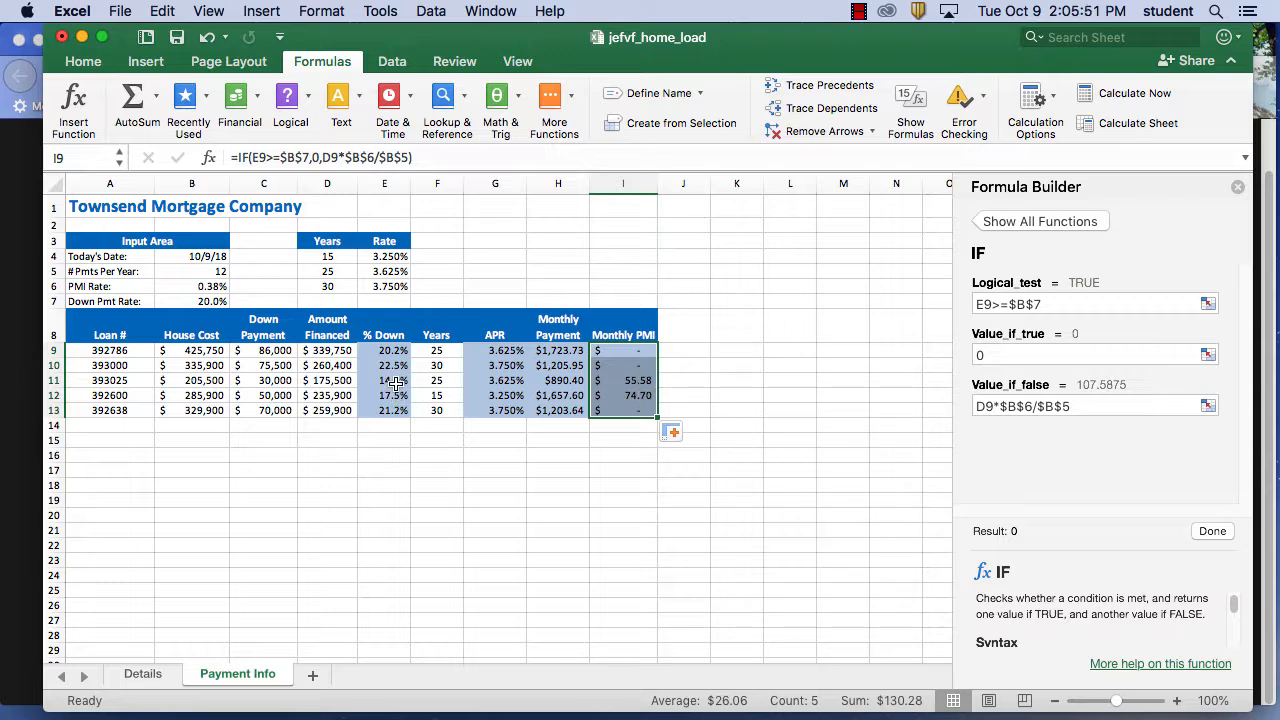
{"action": "left_click", "coordinate": [639, 349]}
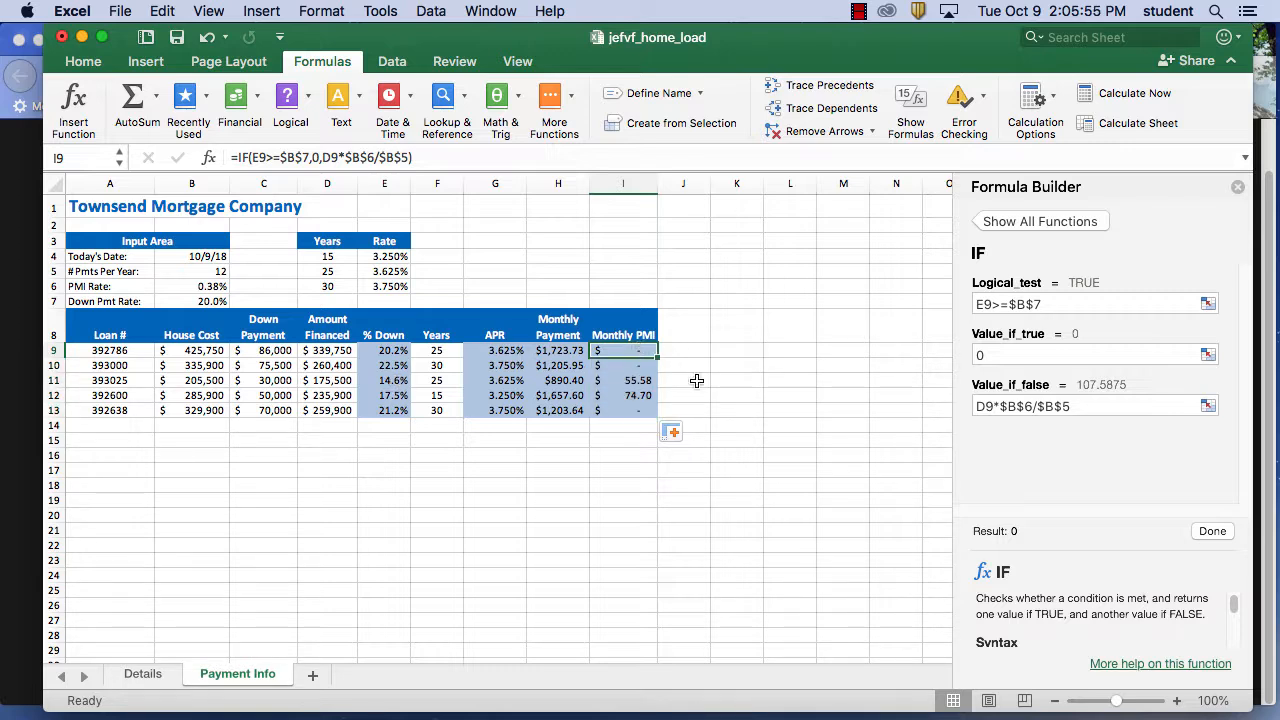
{"action": "left_click", "coordinate": [858, 11]}
{"action": "left_click", "coordinate": [886, 56]}
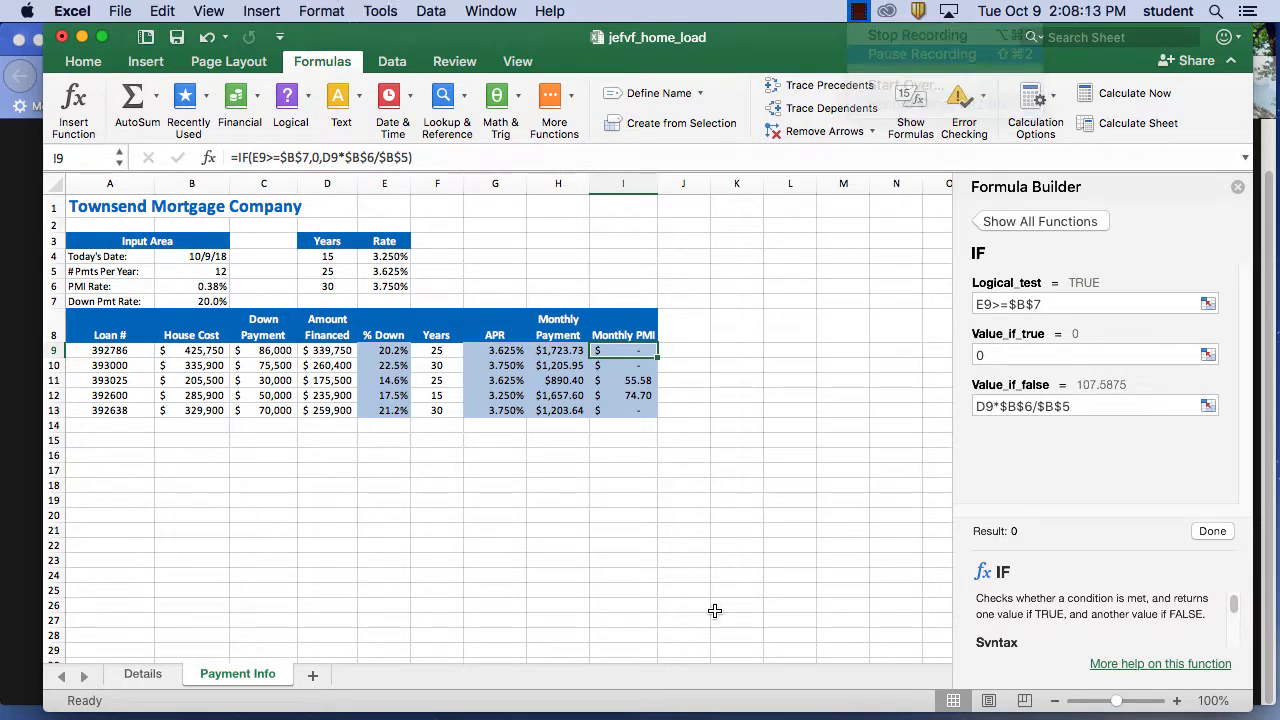
- Define the name thenumbers for the Years and Rate lookup range D4:E6 on the Payment Info sheet
{"action": "left_click", "coordinate": [516, 351]}
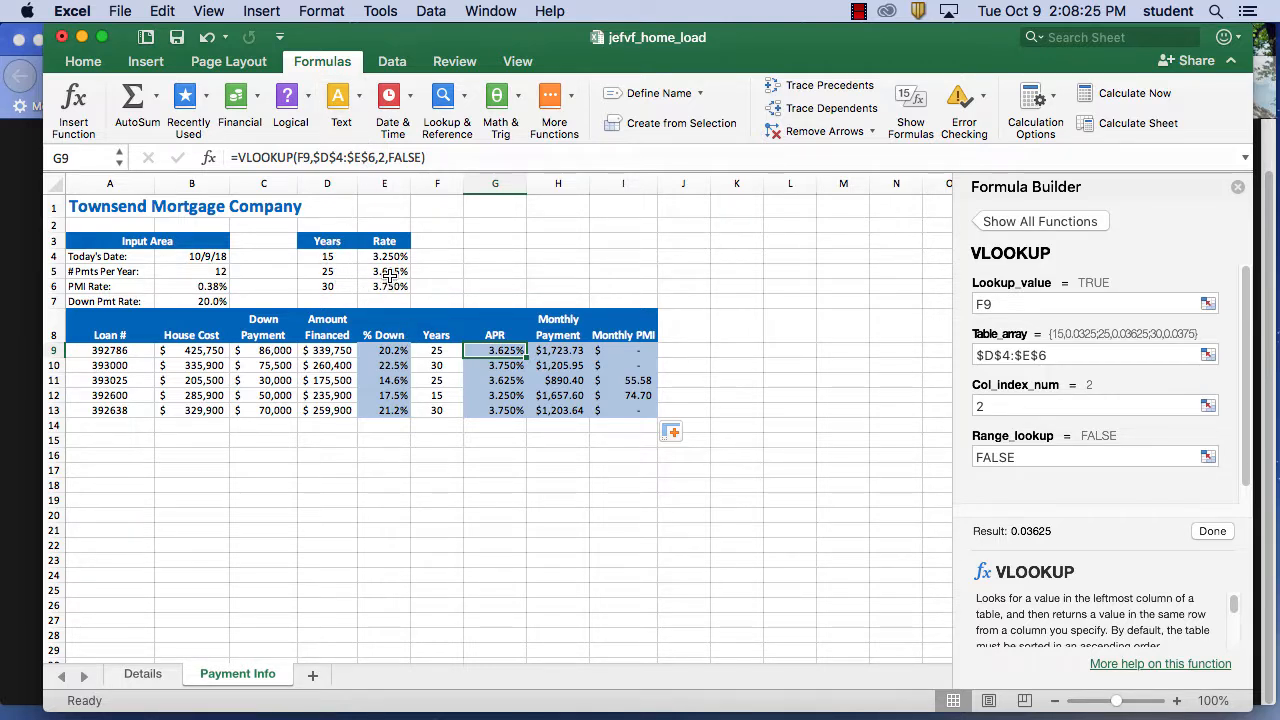
{"action": "left_click", "coordinate": [338, 258]}
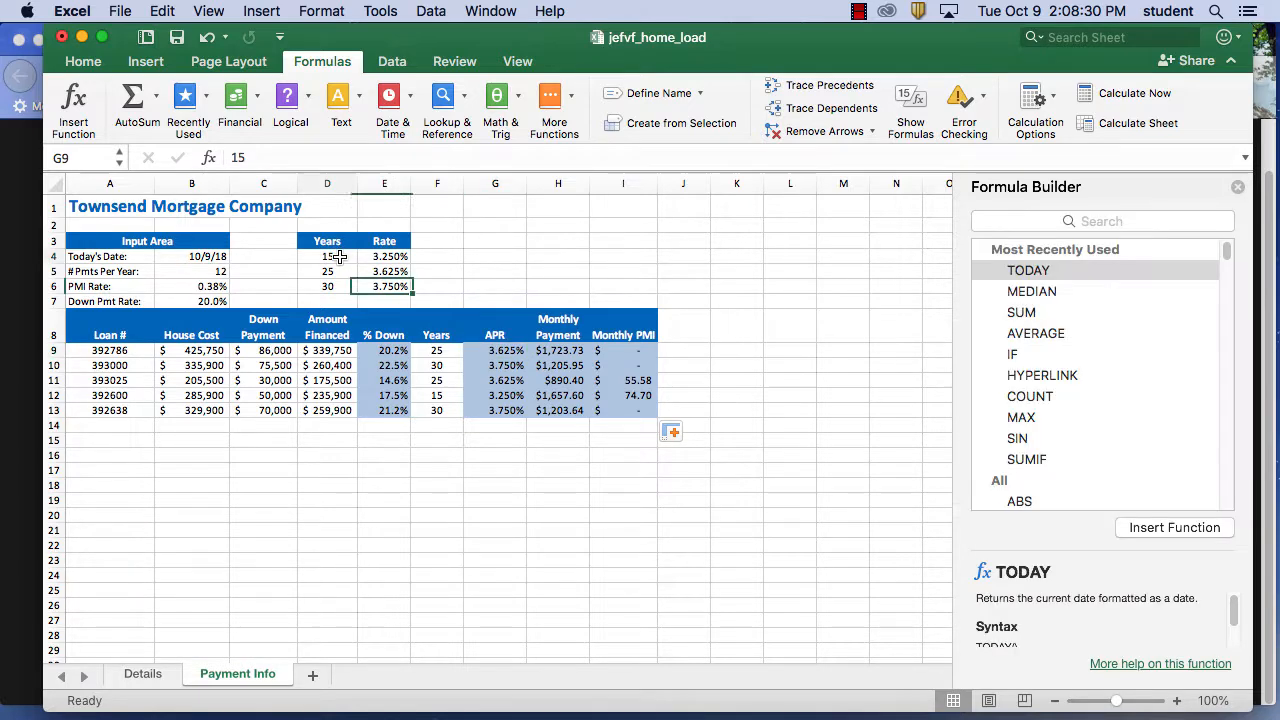
{"action": "left_click", "coordinate": [386, 287], "text": "shift"}
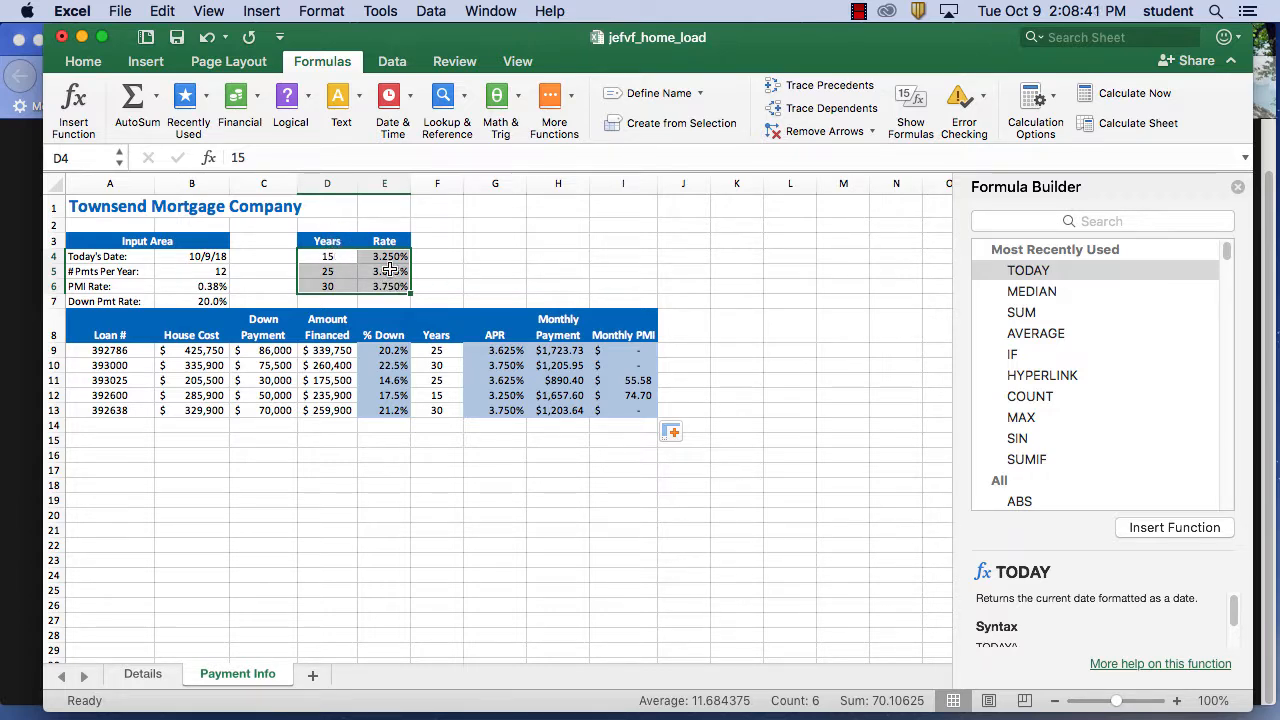
{"action": "left_click", "coordinate": [699, 93]}
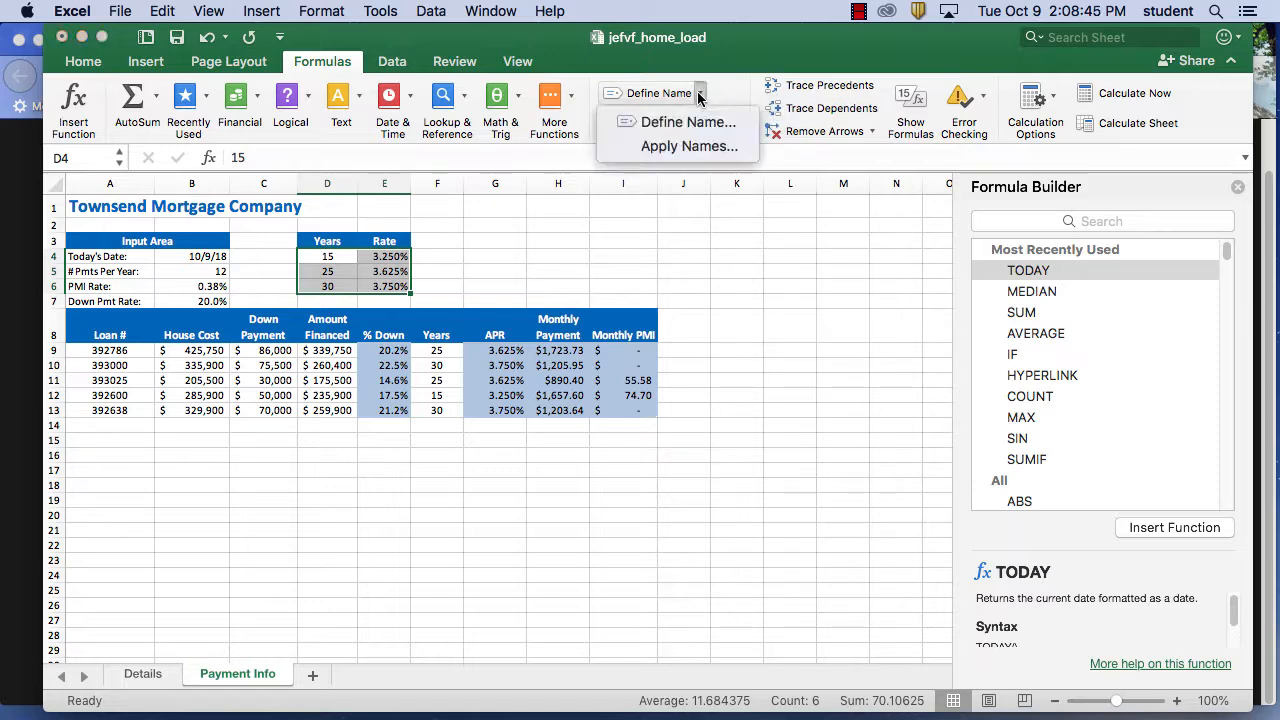
{"action": "left_click", "coordinate": [697, 121]}
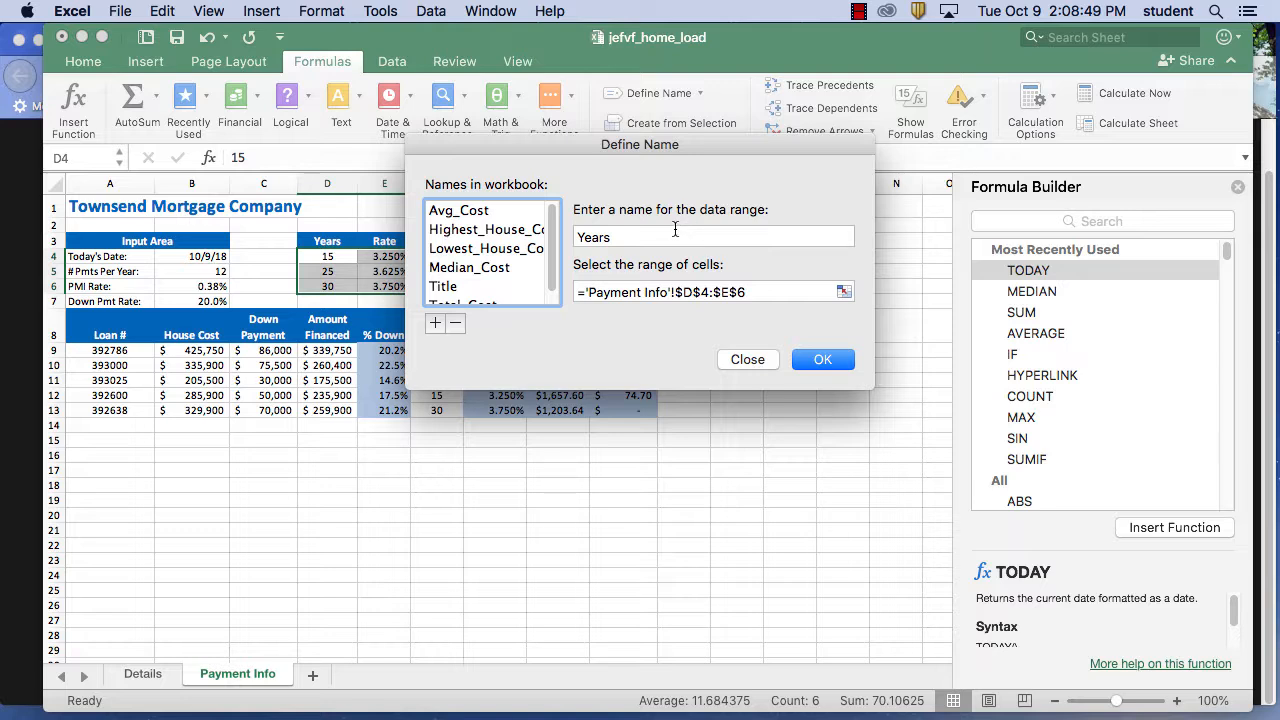
{"action": "key", "text": "Tab"}
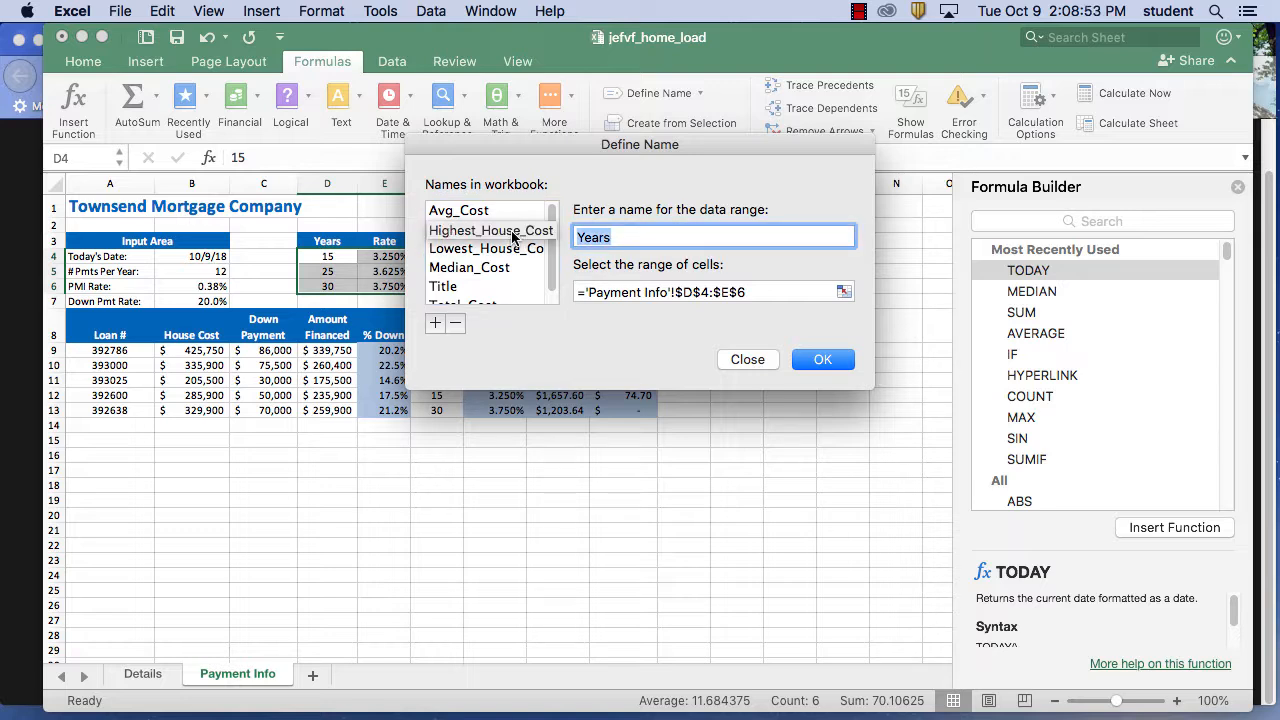
{"action": "type", "text": "the"}
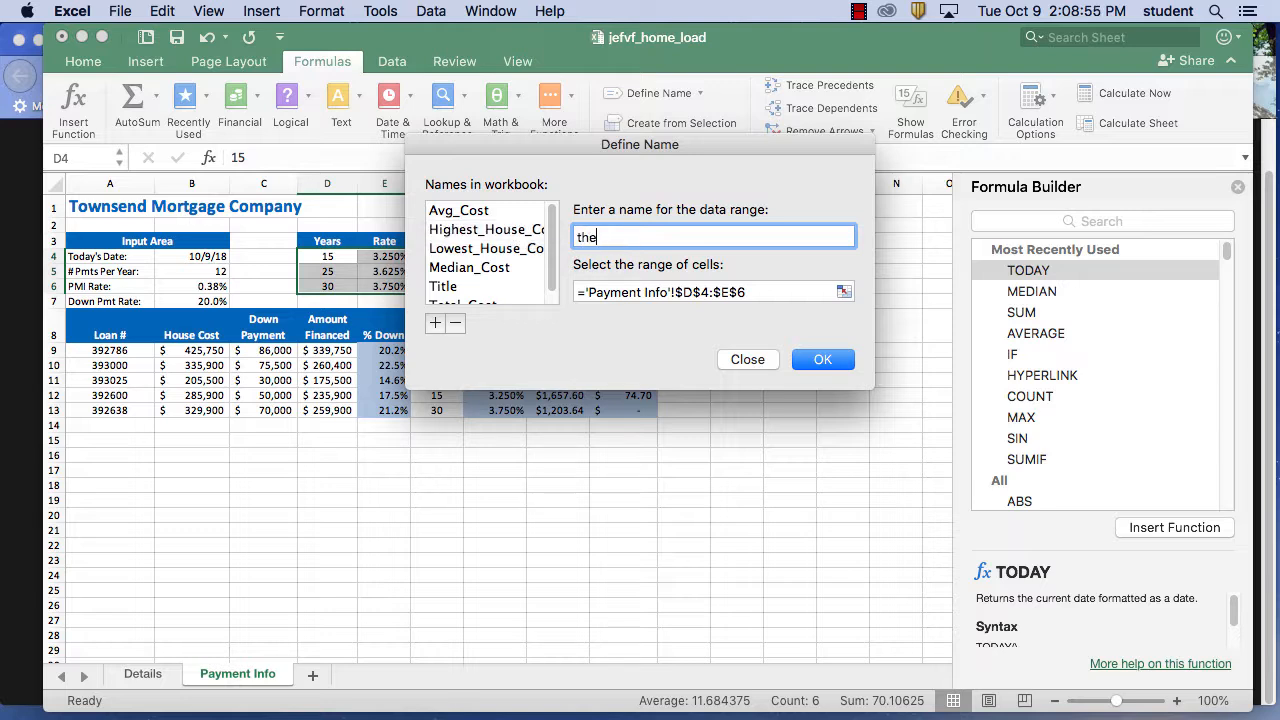
{"action": "type", "text": "numbers"}
{"action": "left_click", "coordinate": [824, 359]}
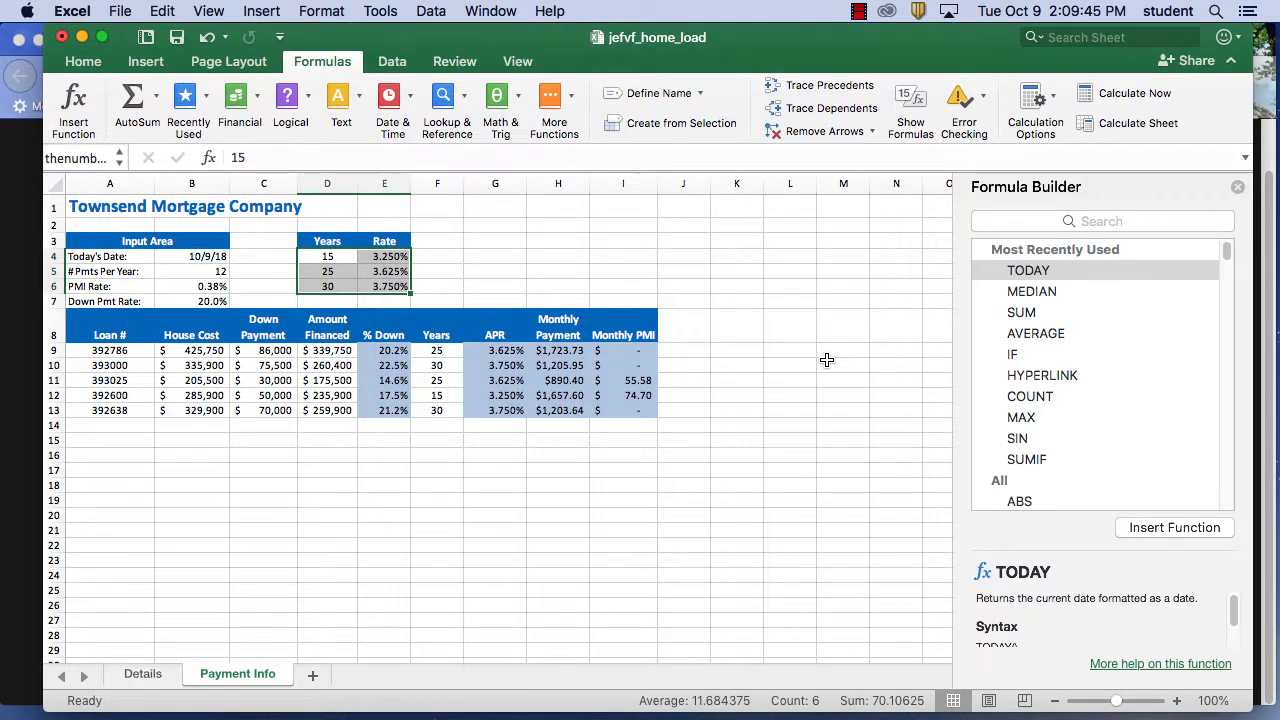
- Replace the table array in G9's VLOOKUP formula with the named range thenumbers and save the workbook
{"action": "left_click", "coordinate": [512, 350]}
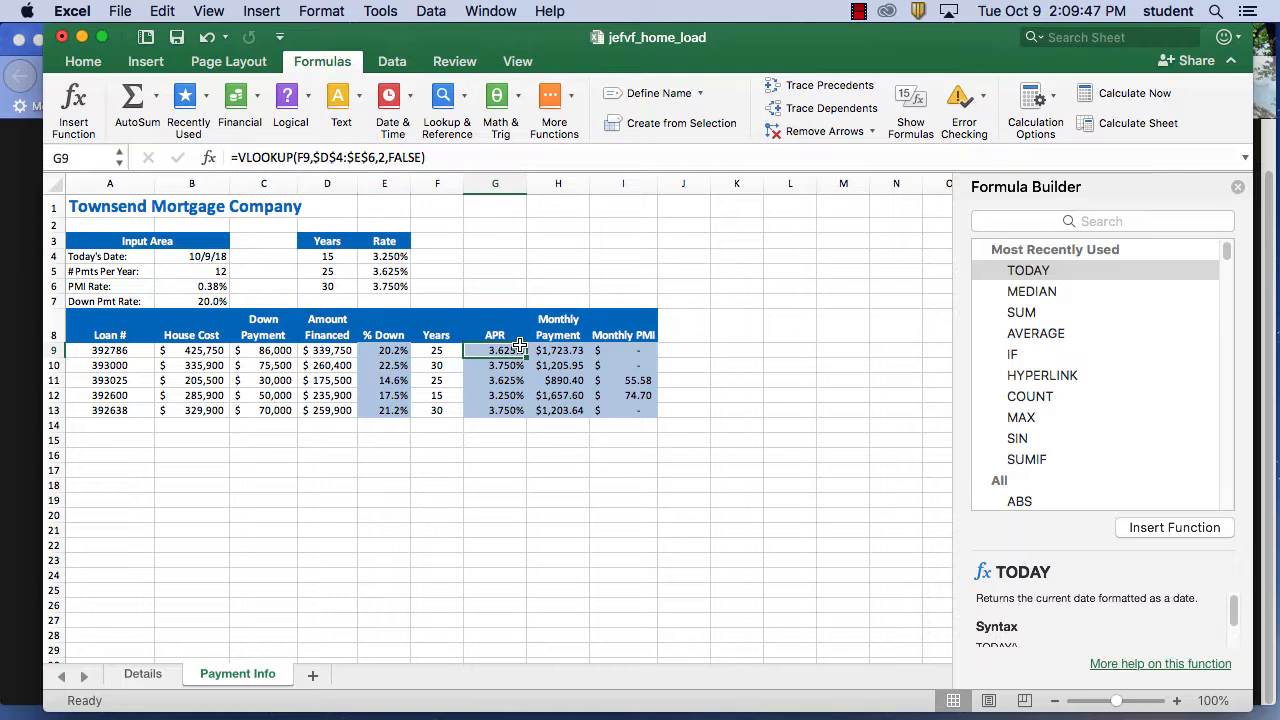
{"action": "left_click_drag", "start_coordinate": [376, 158], "coordinate": [314, 160]}
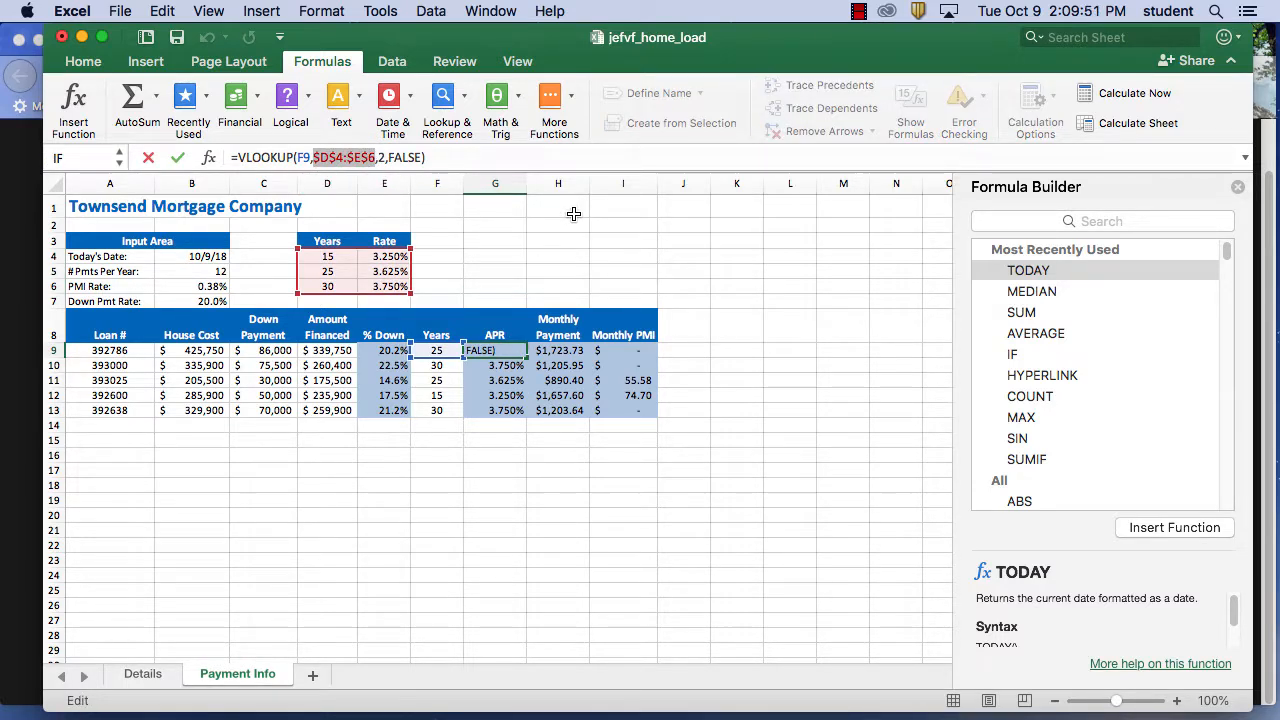
{"action": "type", "text": "then"}
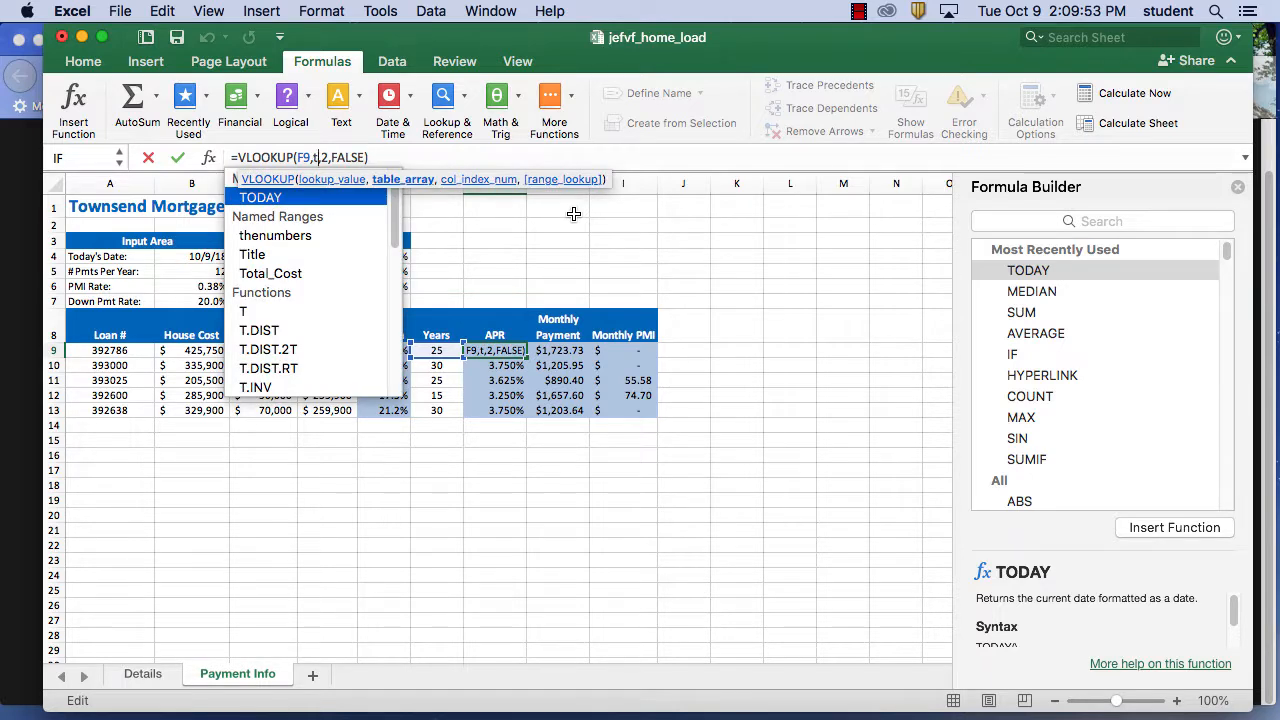
{"action": "type", "text": "umbers"}
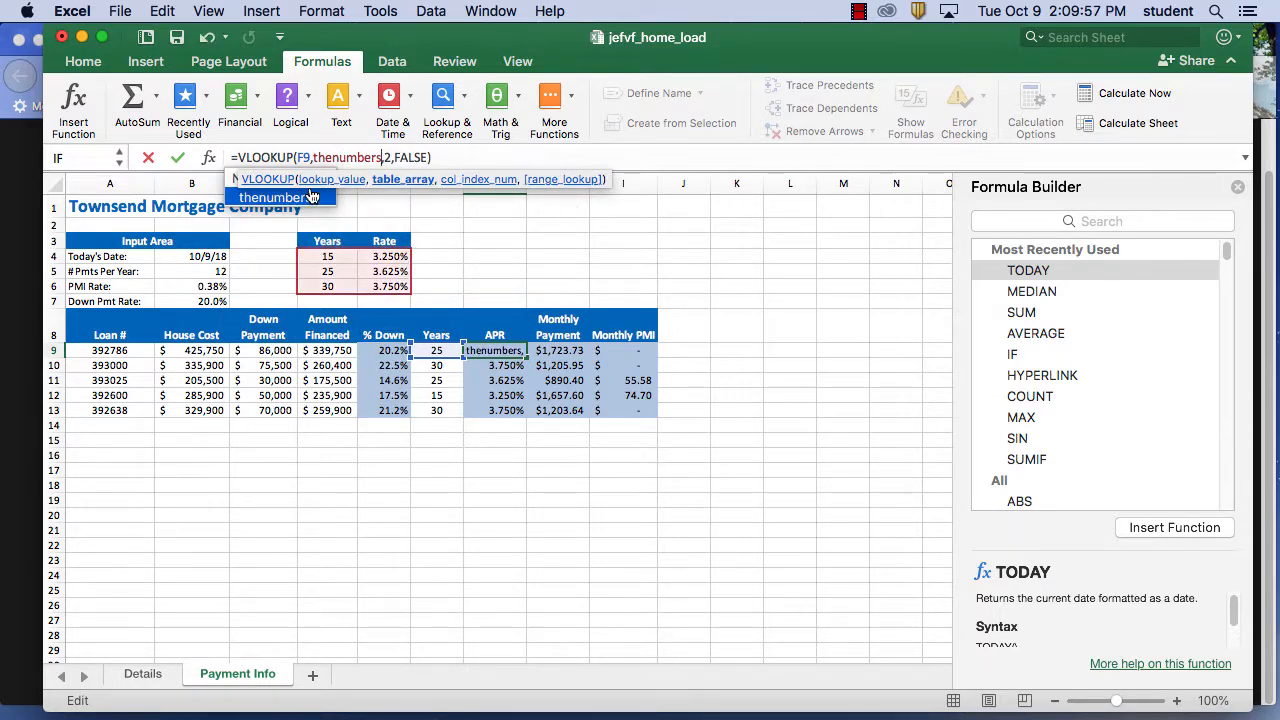
{"action": "left_click", "coordinate": [177, 157]}
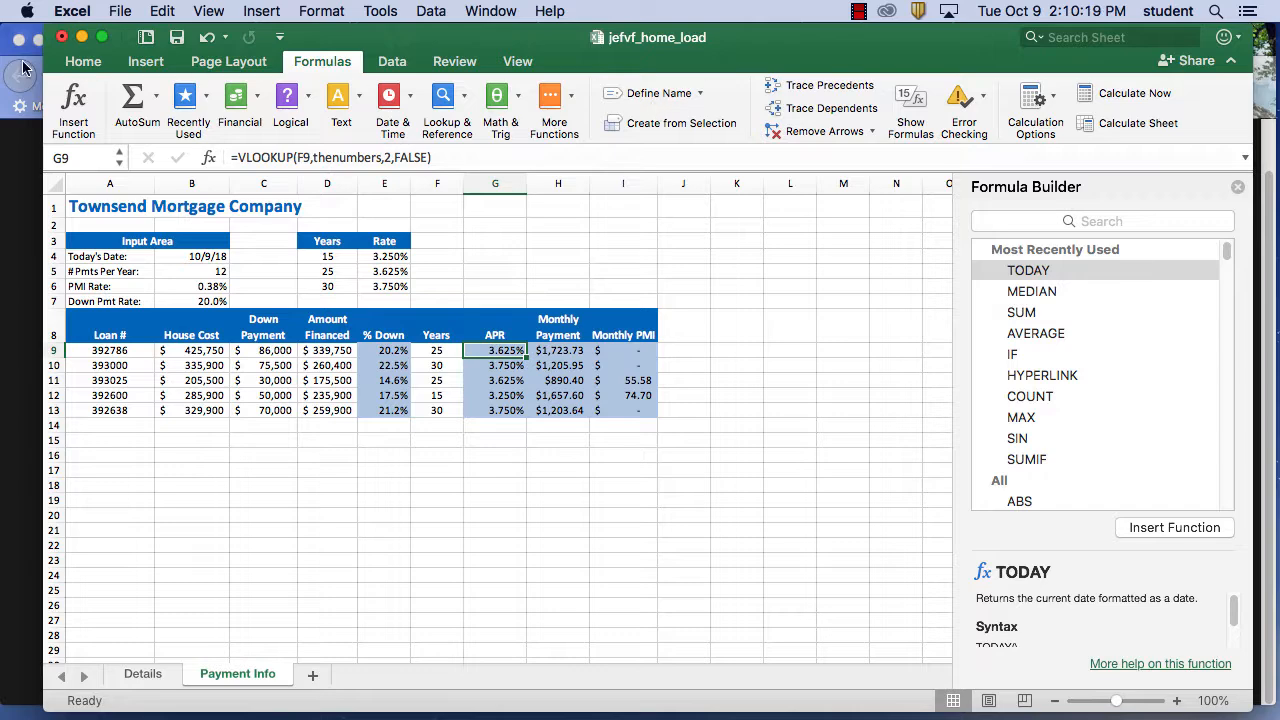
{"action": "left_click", "coordinate": [122, 10]}
{"action": "left_click", "coordinate": [184, 143]}
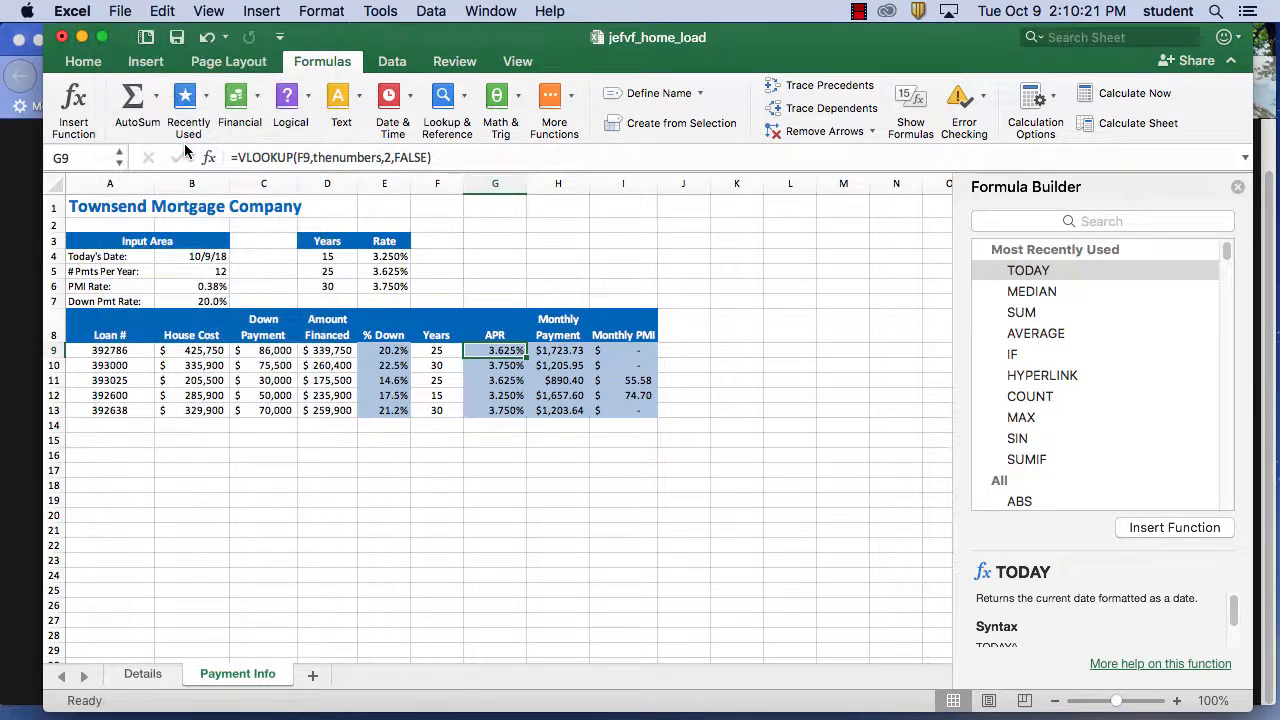